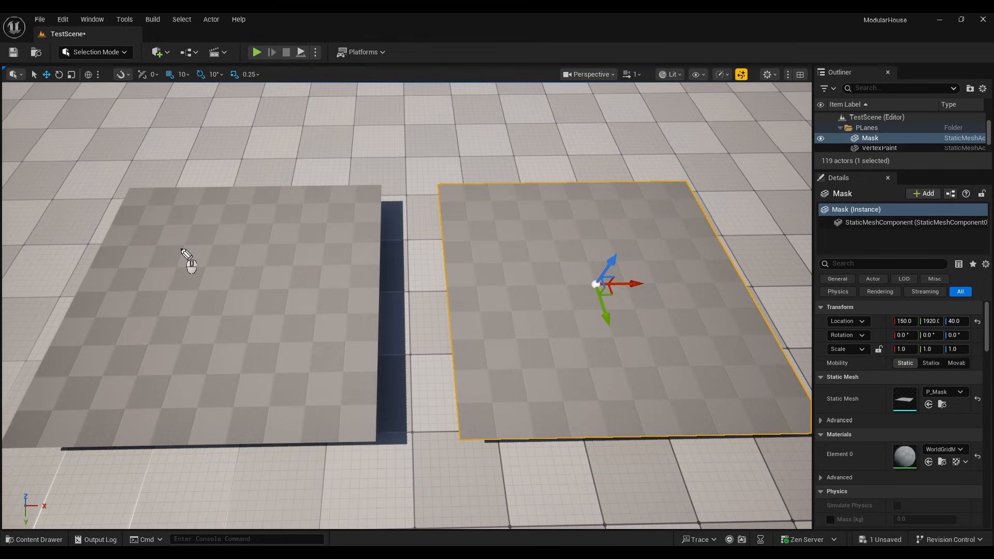
mouse_move(170, 213)
mouse_down()
mouse_move(173, 245)
mouse_move(217, 242)
mouse_move(267, 272)
mouse_move(153, 246)
mouse_up()
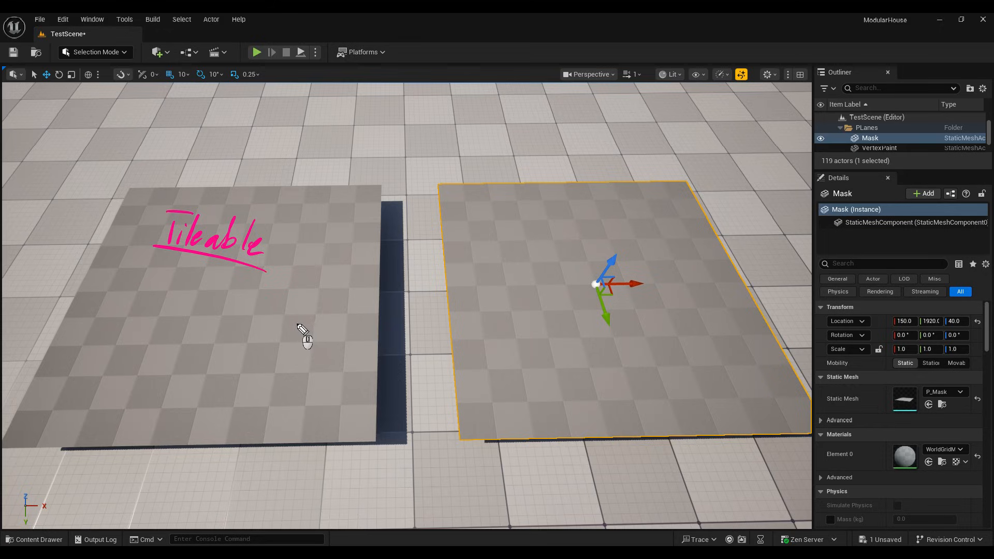
drag(150, 272, 299, 236)
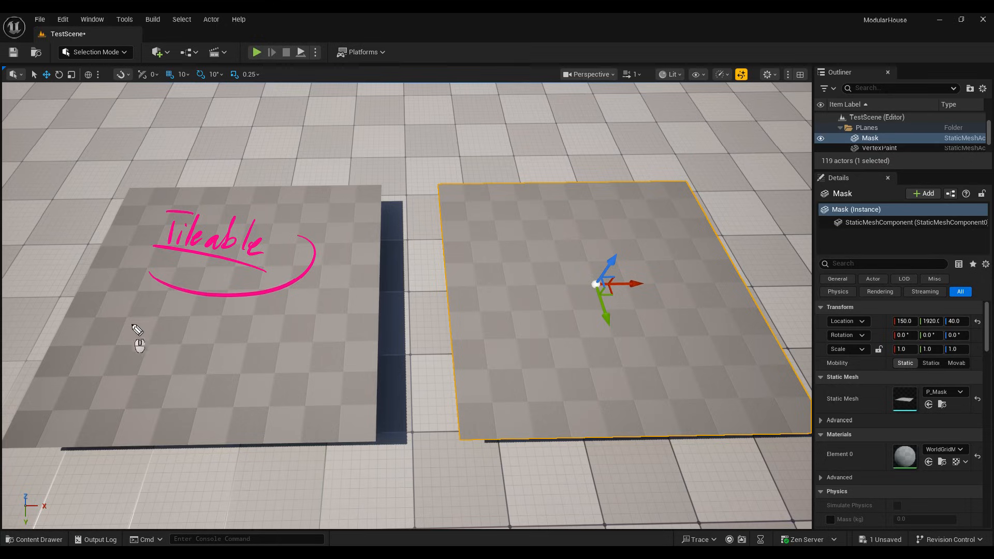
click(126, 350)
drag(125, 350, 194, 357)
drag(212, 322, 223, 361)
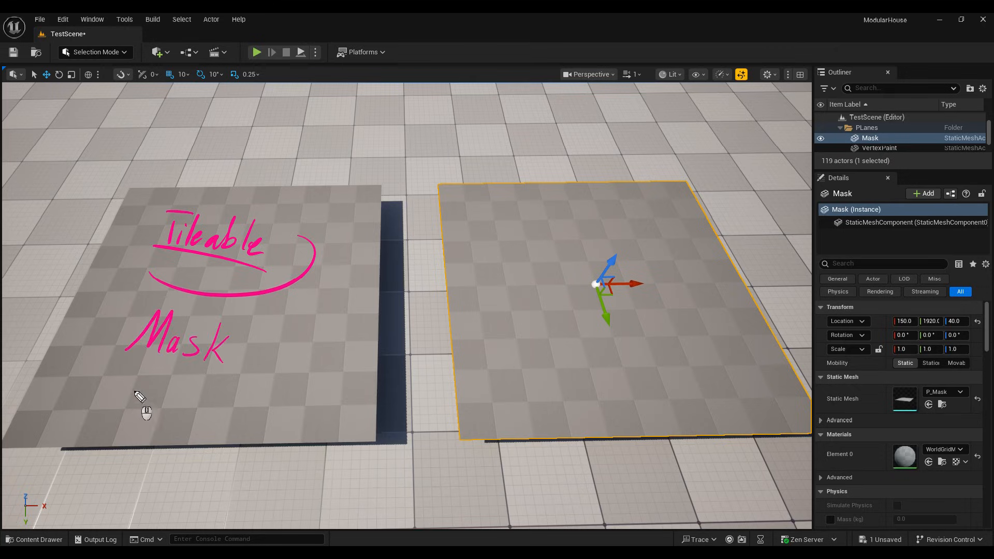
mouse_move(113, 378)
mouse_down()
mouse_move(131, 381)
mouse_move(152, 412)
mouse_move(179, 401)
mouse_move(176, 417)
mouse_up()
drag(173, 398, 200, 391)
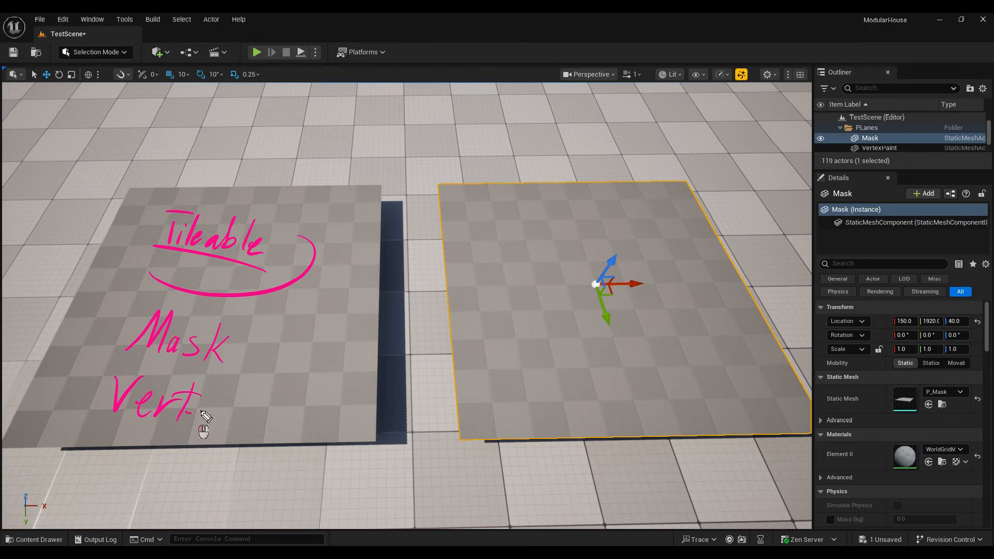
drag(189, 418, 203, 424)
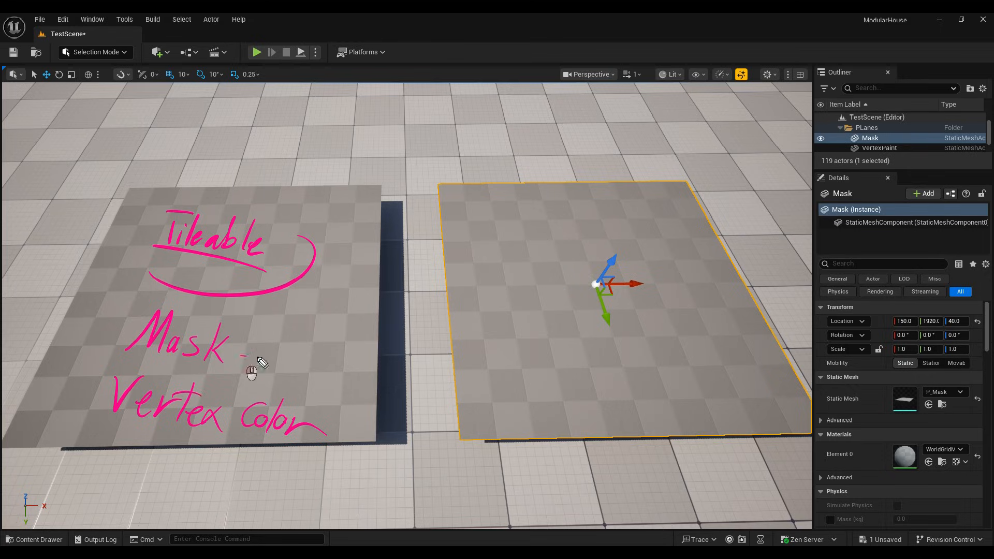
drag(241, 357, 276, 357)
mouse_move(267, 351)
mouse_down()
mouse_move(268, 364)
mouse_move(317, 351)
mouse_up()
drag(273, 371, 308, 384)
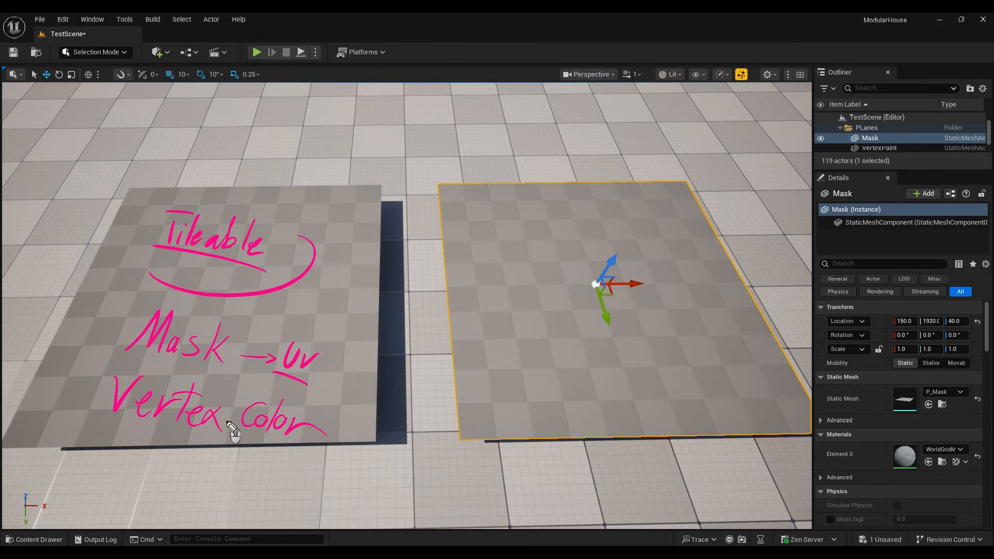
drag(94, 426, 270, 445)
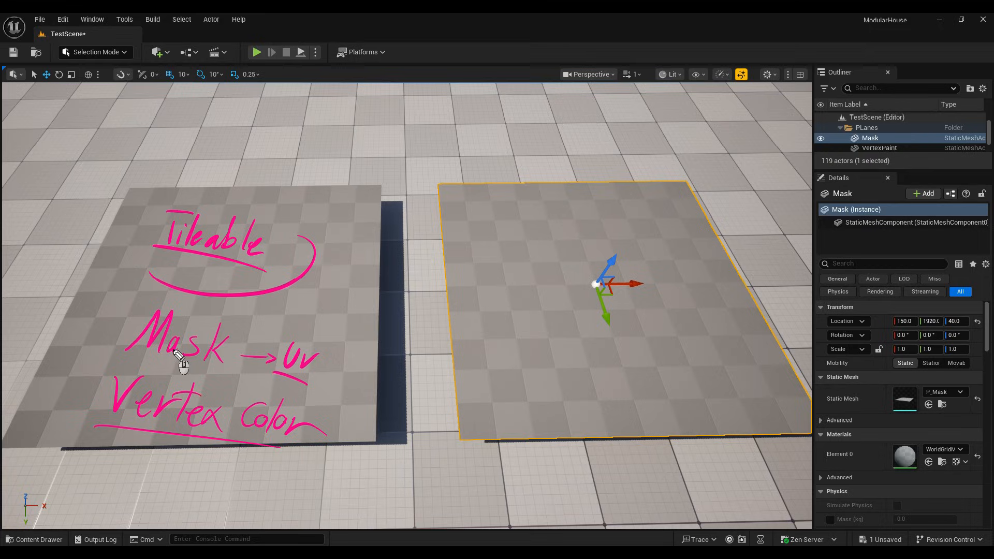
right_click(221, 294)
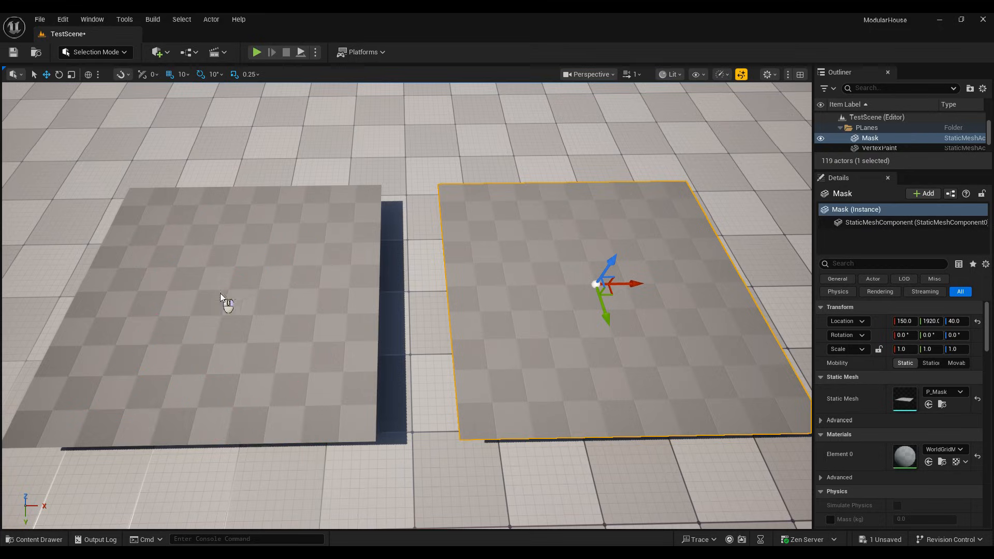
Step: Create a new material named M_Mask in the MaterialLayerdTut folder
right_drag(221, 293, 233, 310)
key(ctrl+space)
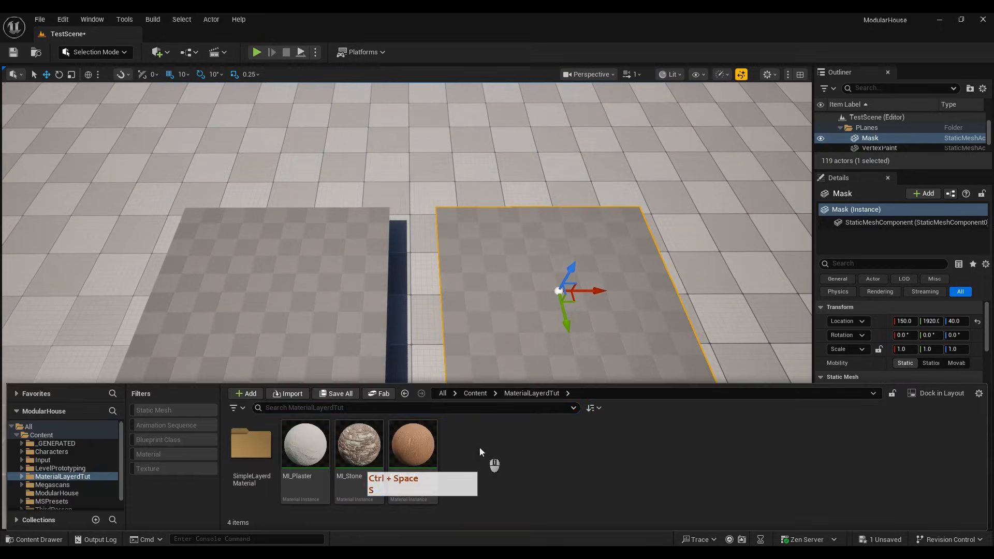
right_click(504, 446)
click(536, 180)
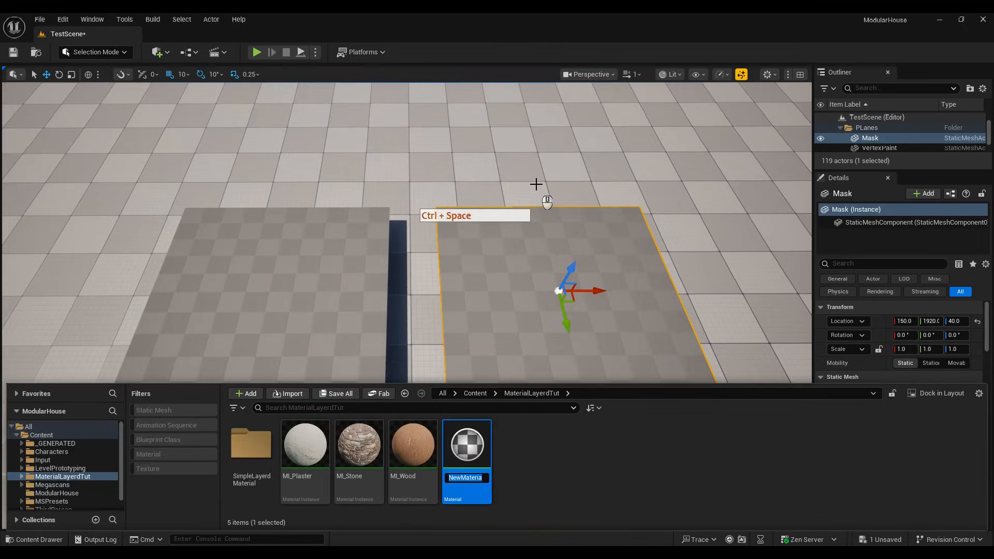
text(M_Mask)
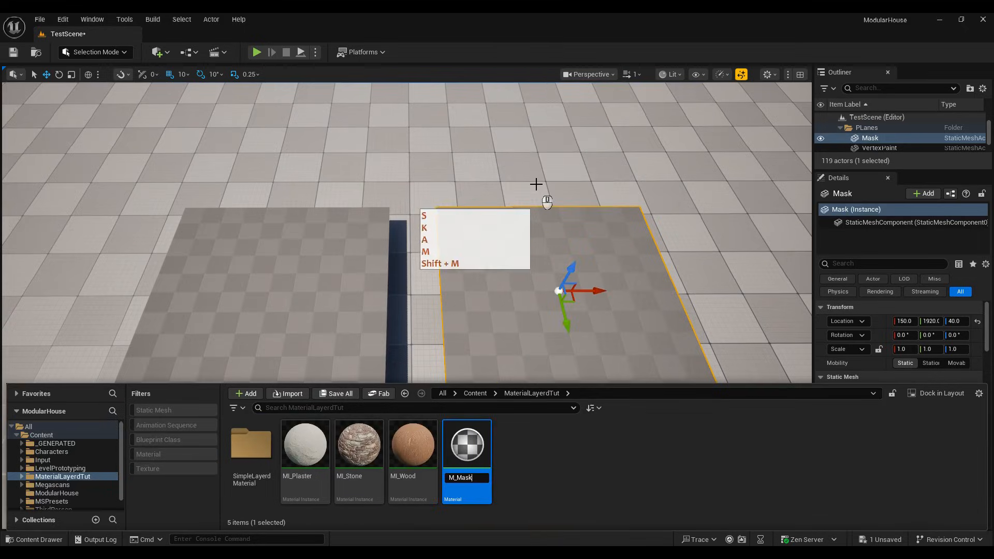
key(Return)
Step: Create a second material named M_Vert in the same folder and return to the level viewport
right_click(580, 449)
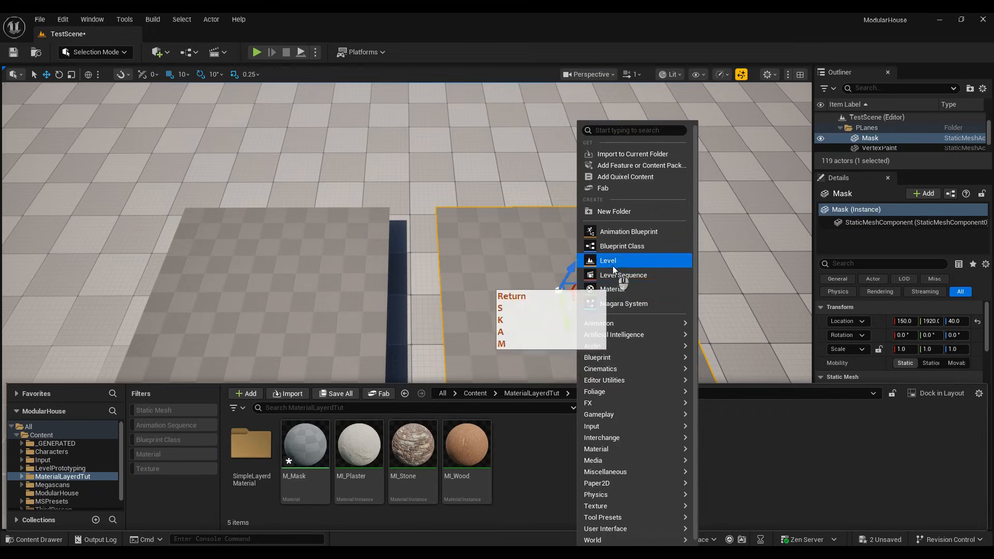
click(612, 289)
text(M_Vert)
key(Return)
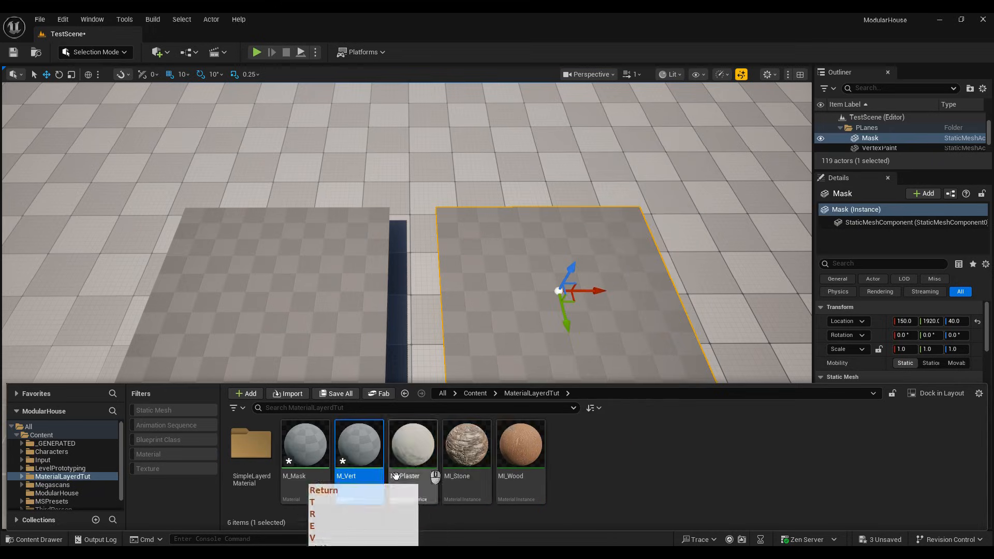
click(343, 273)
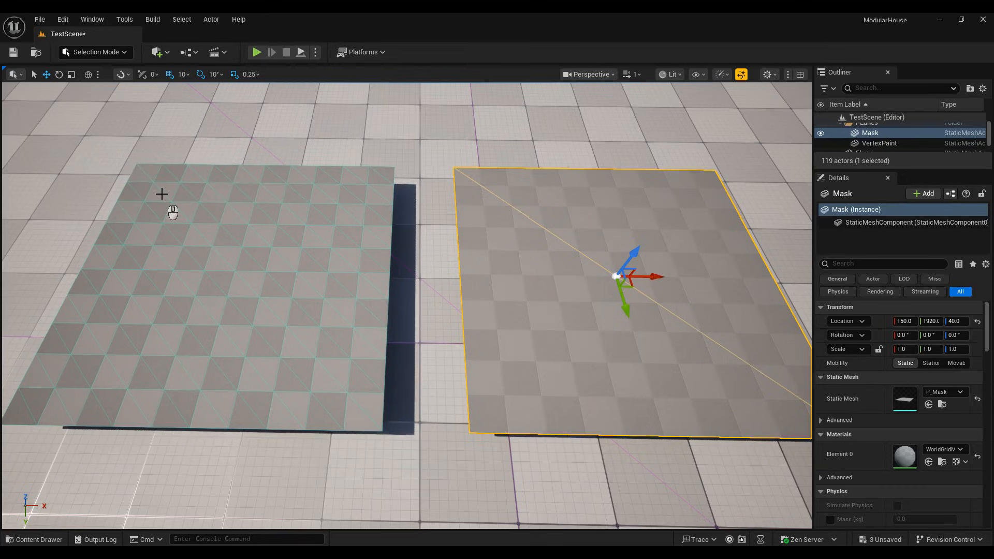
click(276, 252)
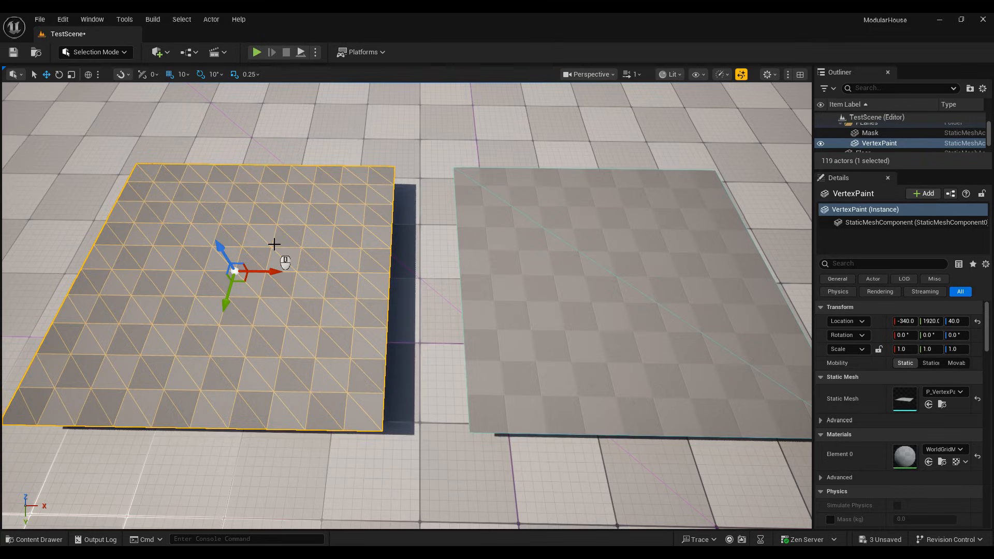
click(462, 183)
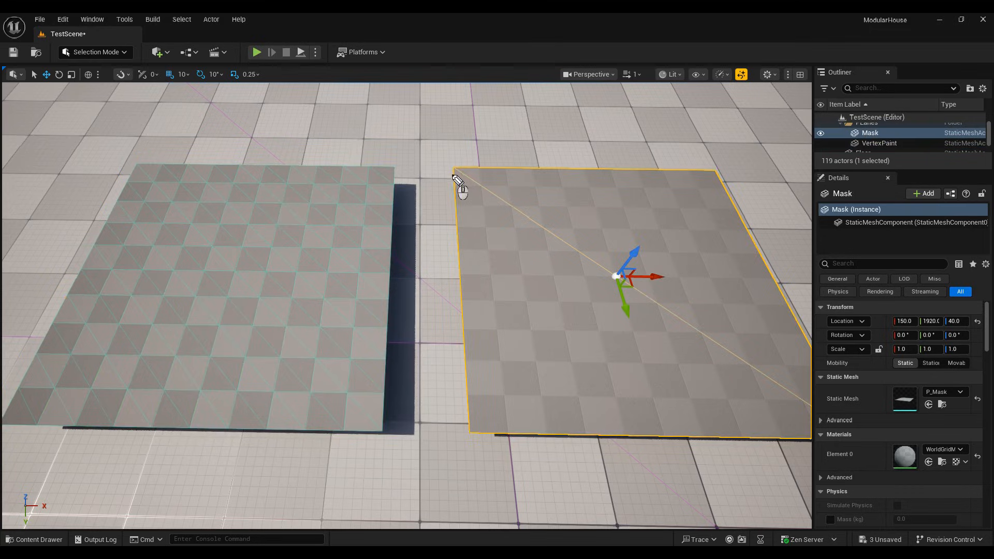
mouse_move(454, 152)
mouse_down()
mouse_move(467, 167)
mouse_move(456, 150)
mouse_up()
drag(705, 174, 701, 189)
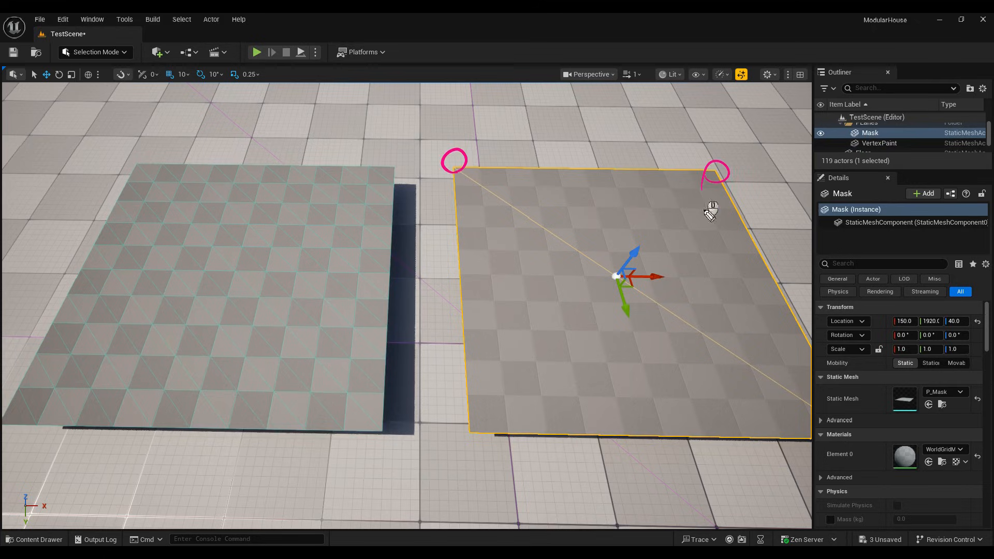
drag(475, 419, 473, 444)
drag(807, 417, 817, 442)
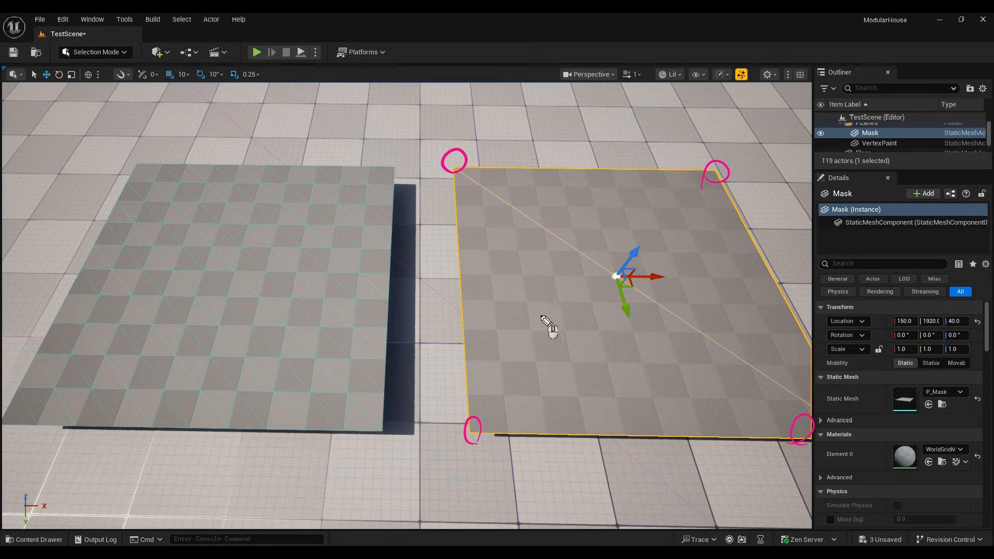
drag(534, 321, 651, 376)
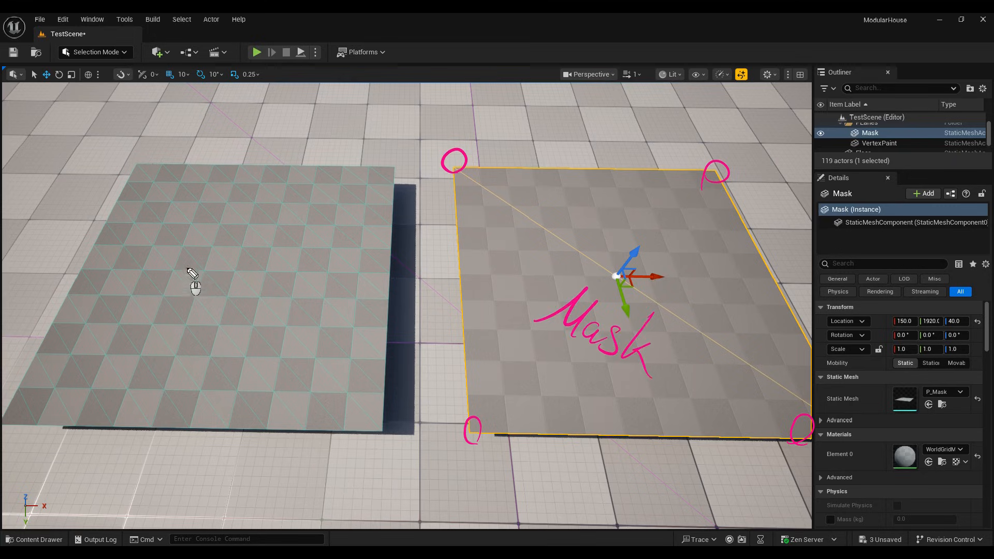
drag(191, 246, 223, 258)
mouse_move(205, 291)
mouse_down()
mouse_move(235, 300)
mouse_move(234, 324)
mouse_up()
drag(238, 282, 254, 306)
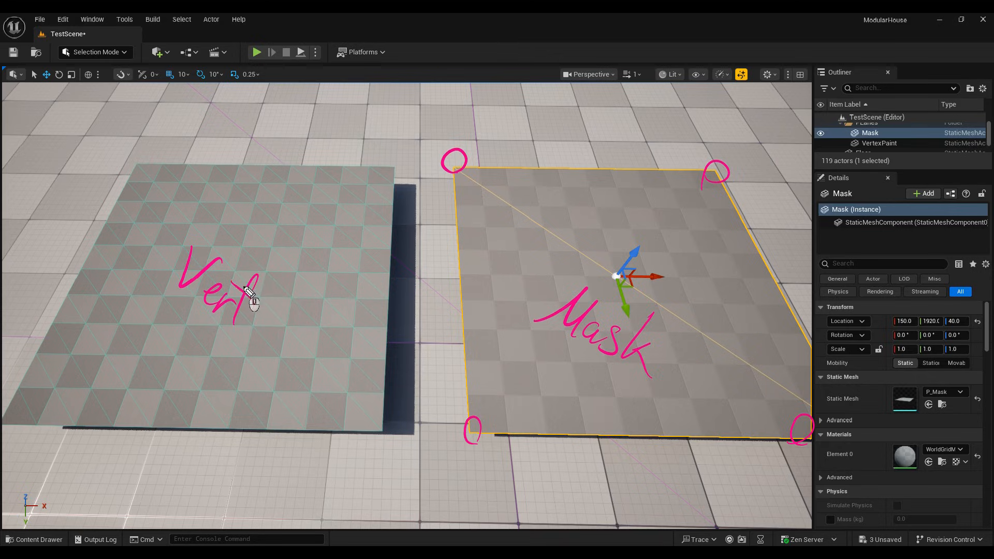
key(Escape)
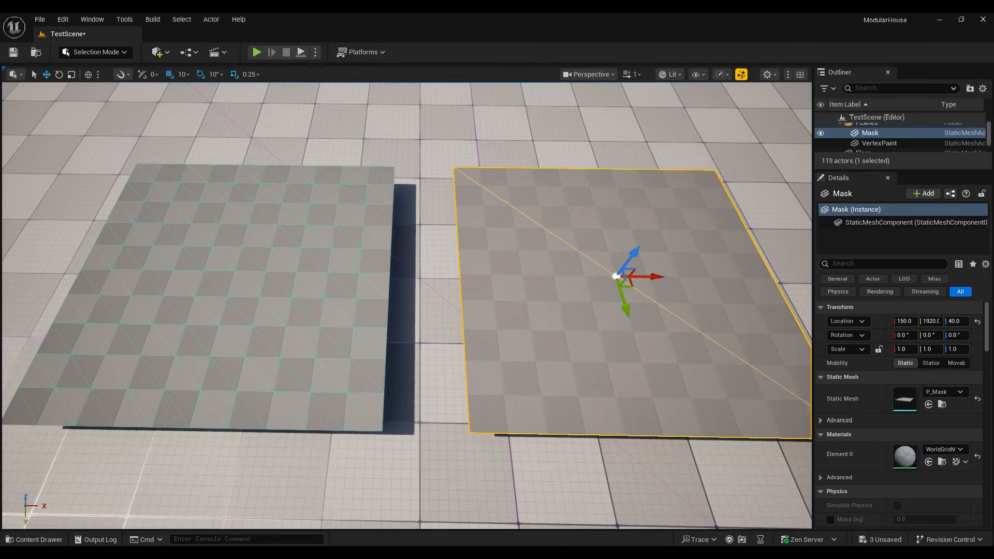
Step: Select the VertexPaint plane in the level and open the M_Vert material for editing
key(ctrl+space)
click(311, 312)
key(ctrl+space)
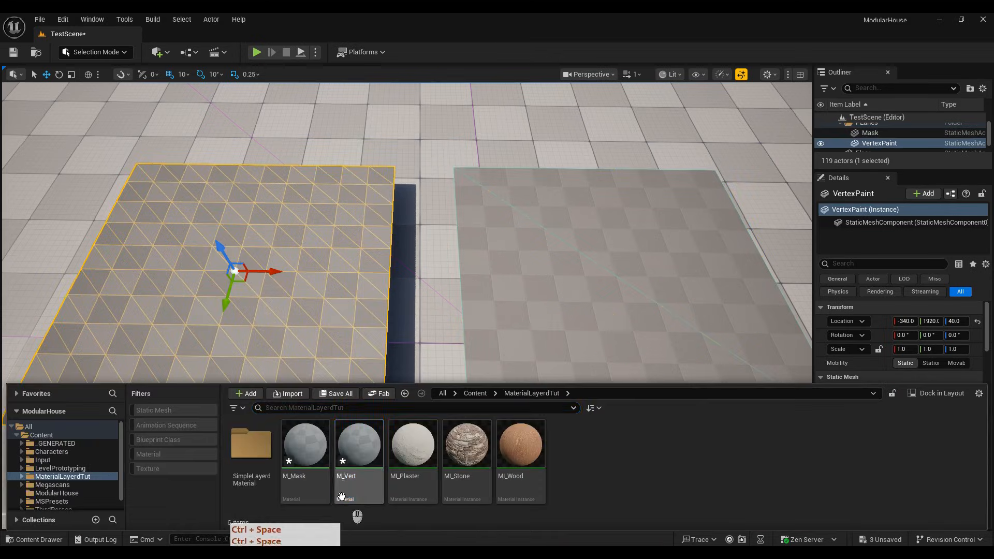
click(341, 450)
double_click(338, 454)
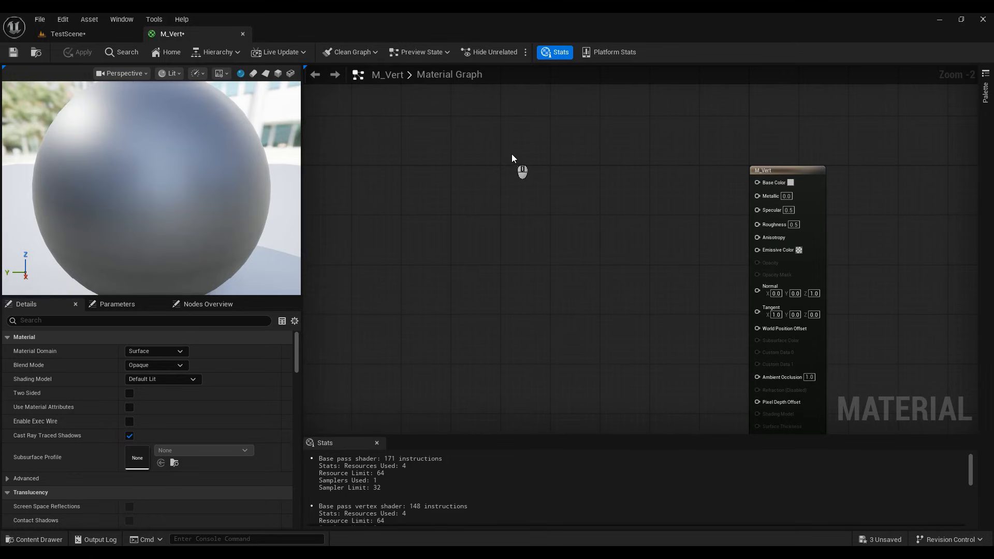
Step: Add three vector parameters named C1, C2 and C3 to the M_Vert material graph
key(v)
click(477, 126)
text(vvvvvvvvvvvvvvvvvv)
click(484, 220)
text(vvvvvvvvvvv)
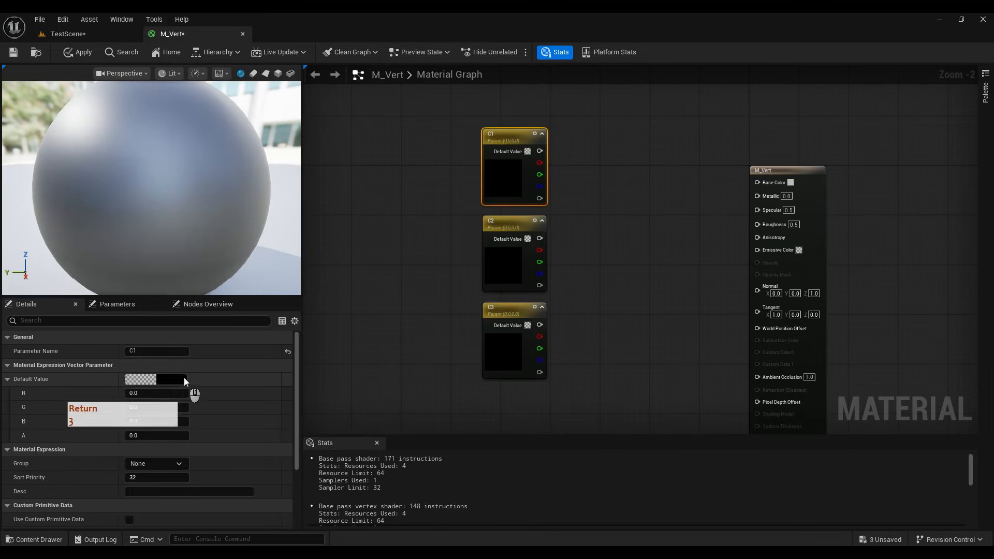
Step: Set the default colour of parameter C1 to pure red with R 1.0, G 0.0 and B 0.0
click(172, 379)
click(297, 327)
drag(339, 362, 346, 275)
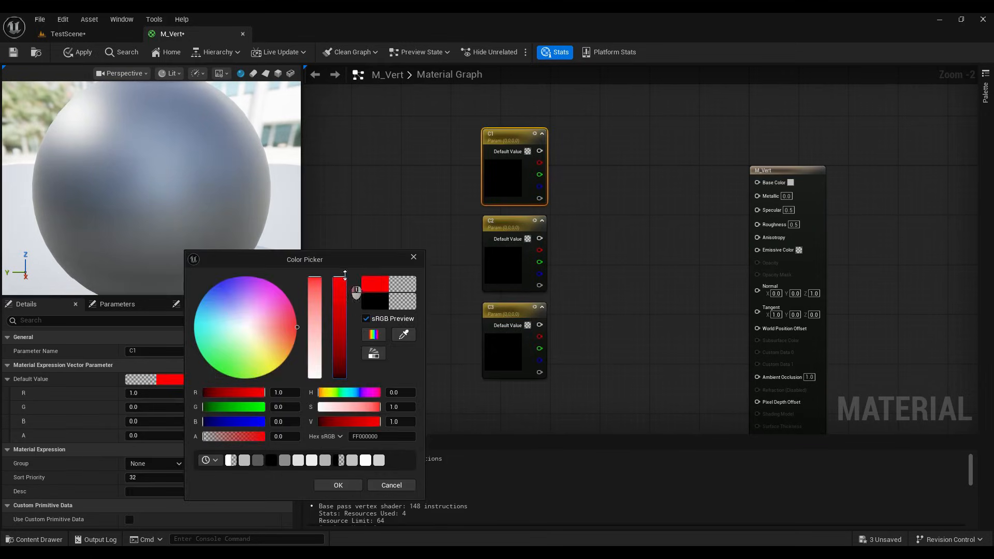
click(337, 484)
Step: Set the default colour of parameter C2 to light green, about R 0.154, G 0.859, B 0.279
click(498, 255)
click(157, 379)
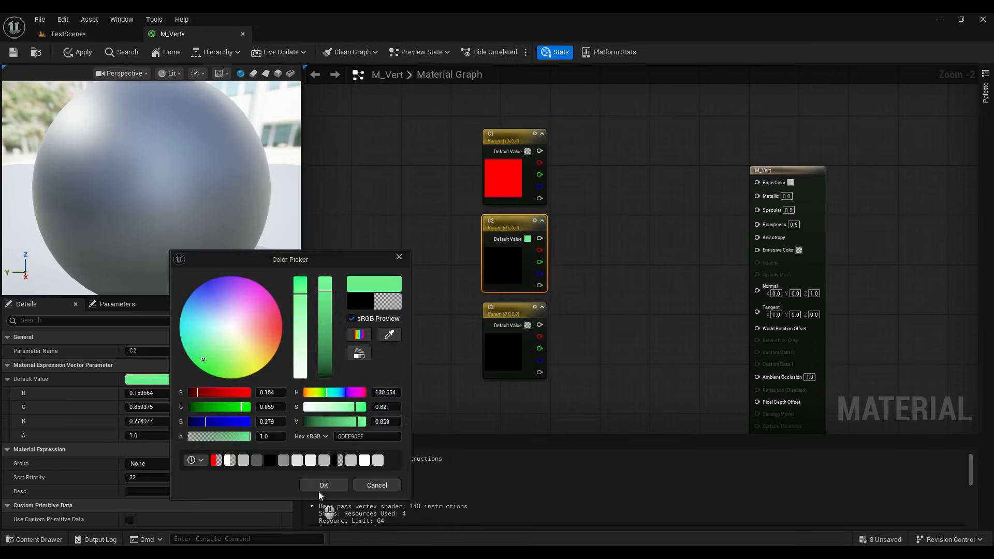
click(322, 486)
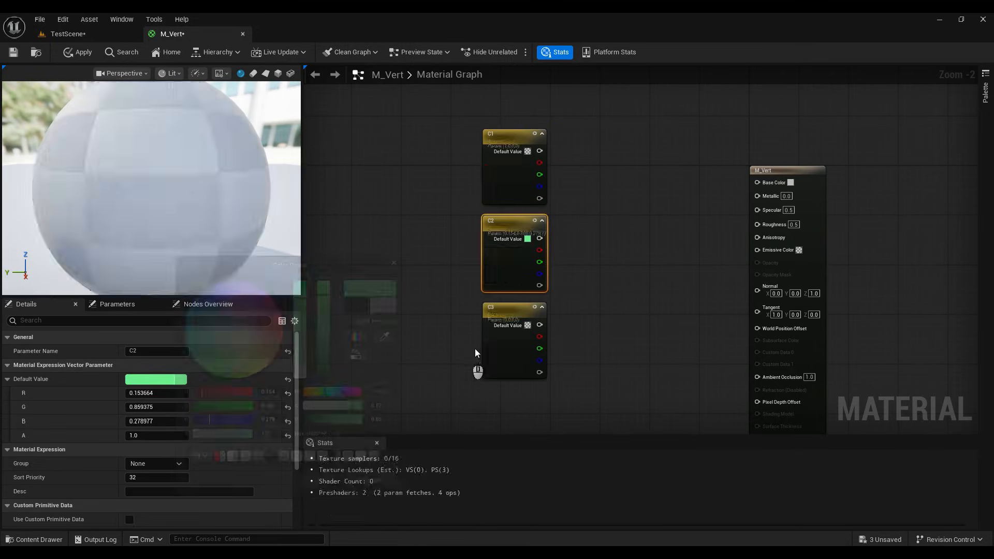
Step: Set the default colour of parameter C3 to yellow, about R 0.95, G 1.0, B 0.073
click(491, 349)
drag(303, 306, 303, 283)
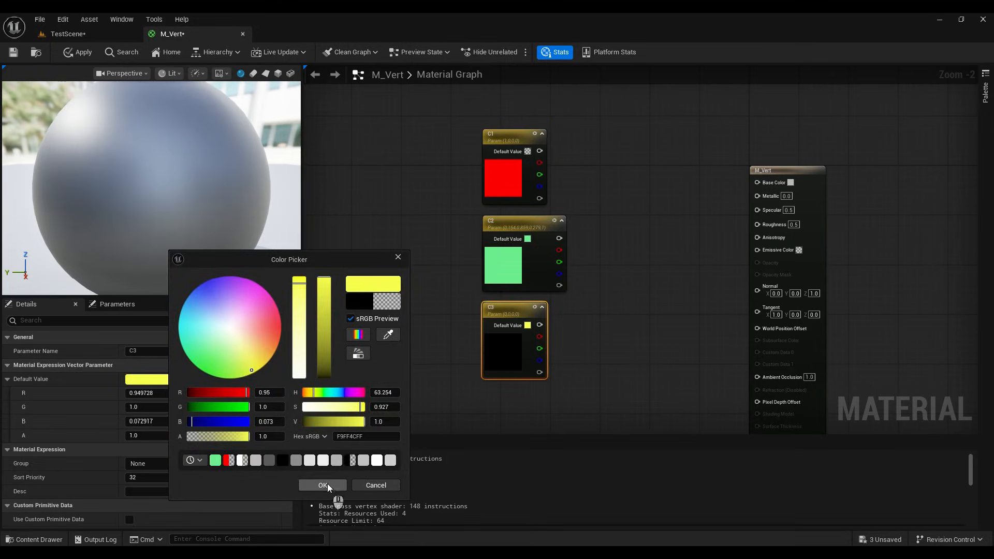
click(327, 485)
Step: Move the three colour parameters together up and further away from the M_Vert output node
drag(492, 150, 409, 346)
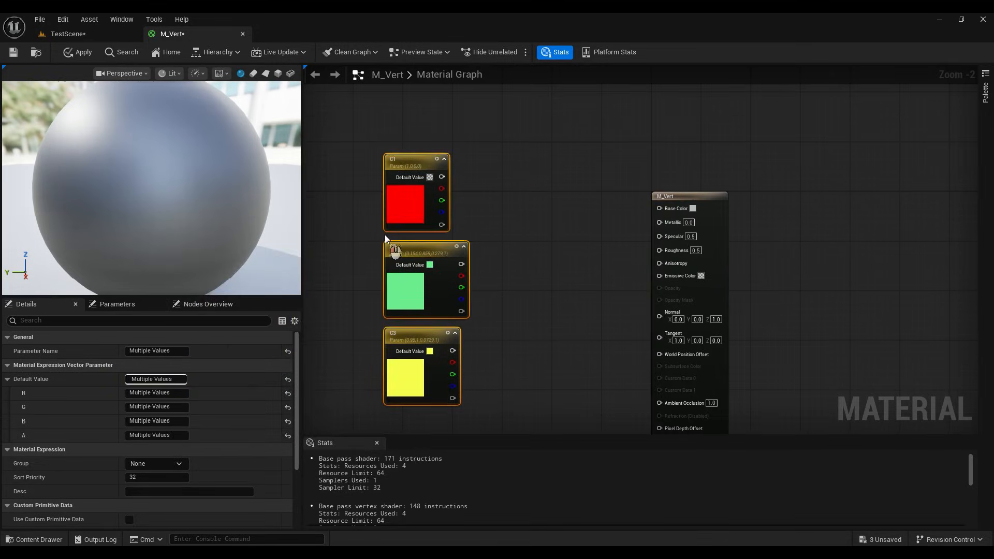
drag(404, 205, 381, 124)
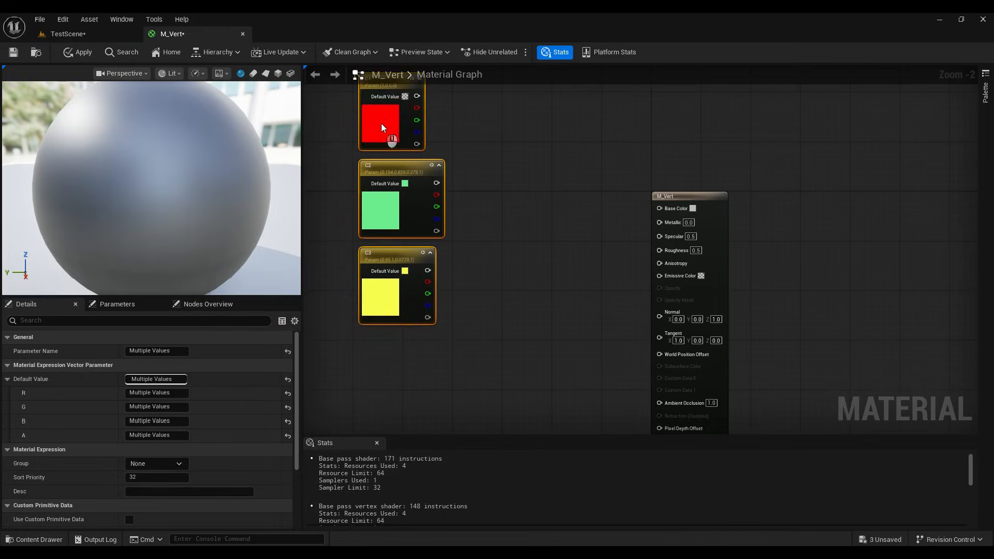
right_drag(382, 127, 407, 168)
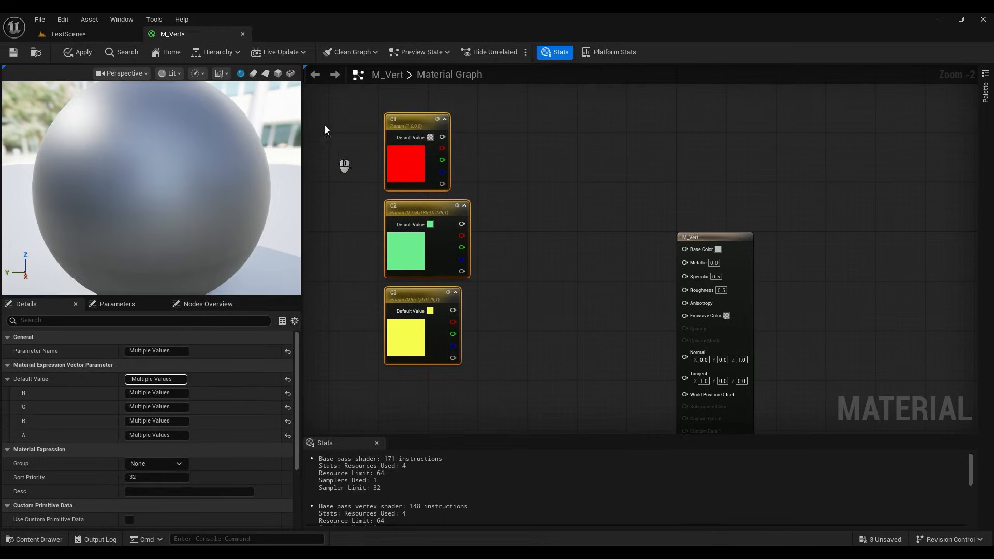
click(513, 274)
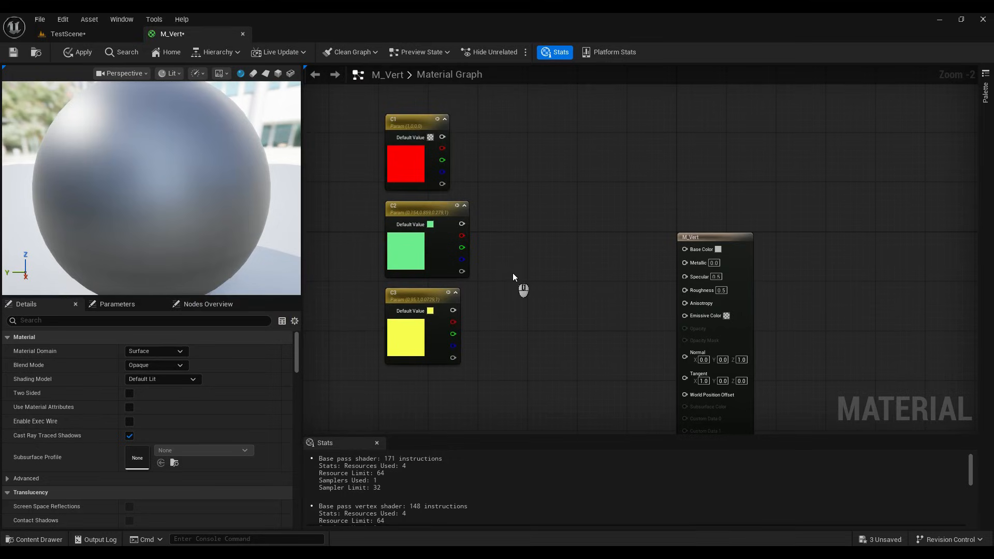
Step: Add two Lerp nodes beside the colour parameters and connect the first one's output to the second one's A input
right_drag(514, 277, 551, 267)
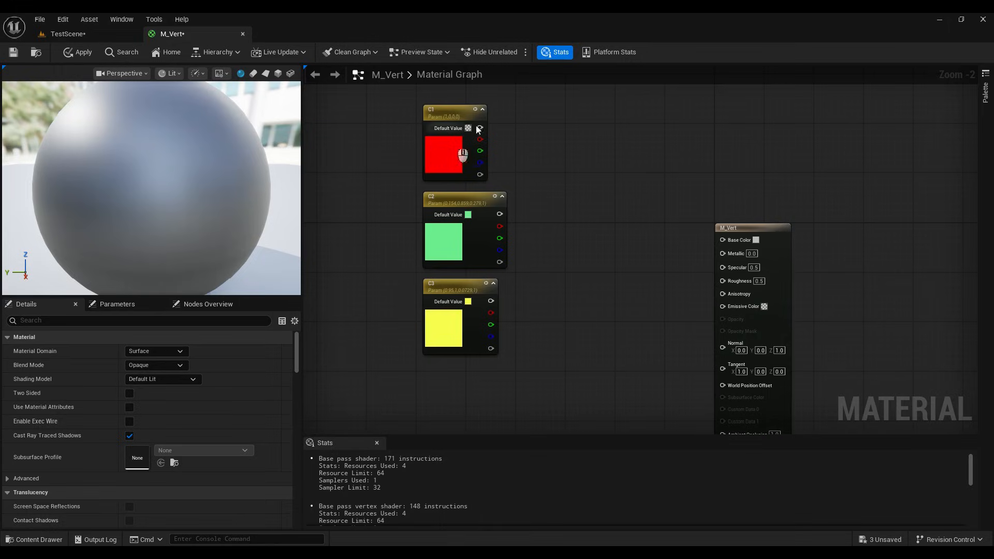
right_drag(531, 194, 456, 233)
key(l)
click(442, 188)
click(553, 172)
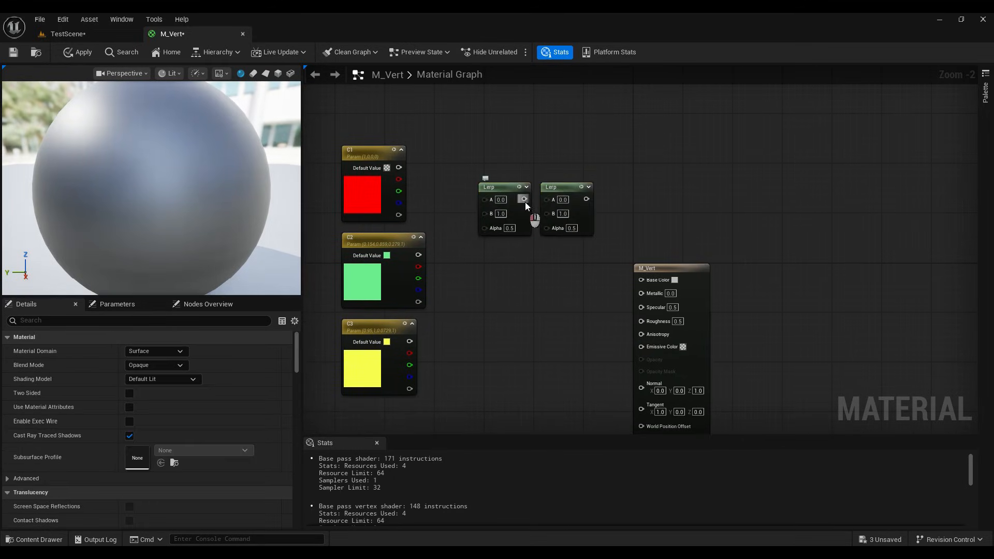
drag(524, 200, 547, 199)
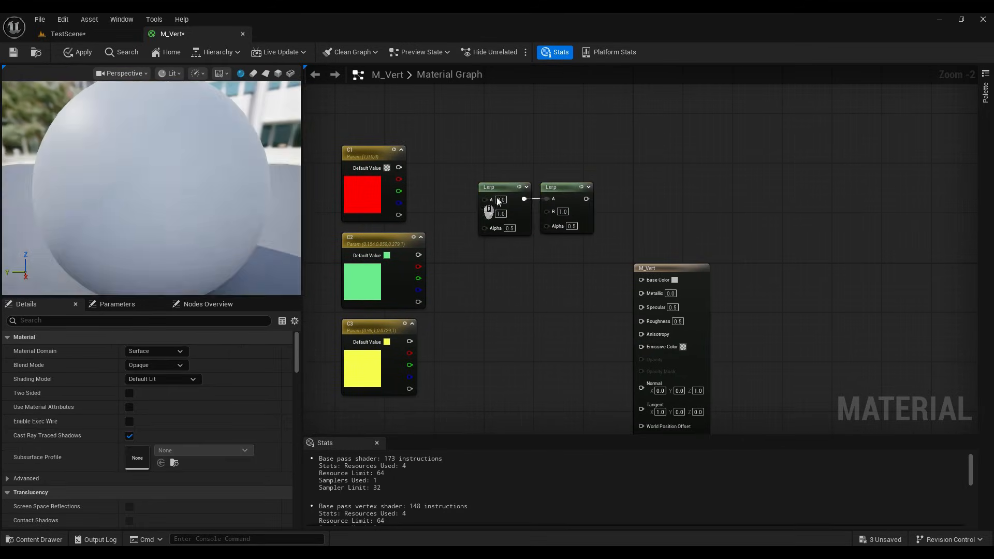
Step: Connect C1 and C2 to the first Lerp's A and B inputs, and C3 to the second Lerp's B input
drag(402, 168, 484, 199)
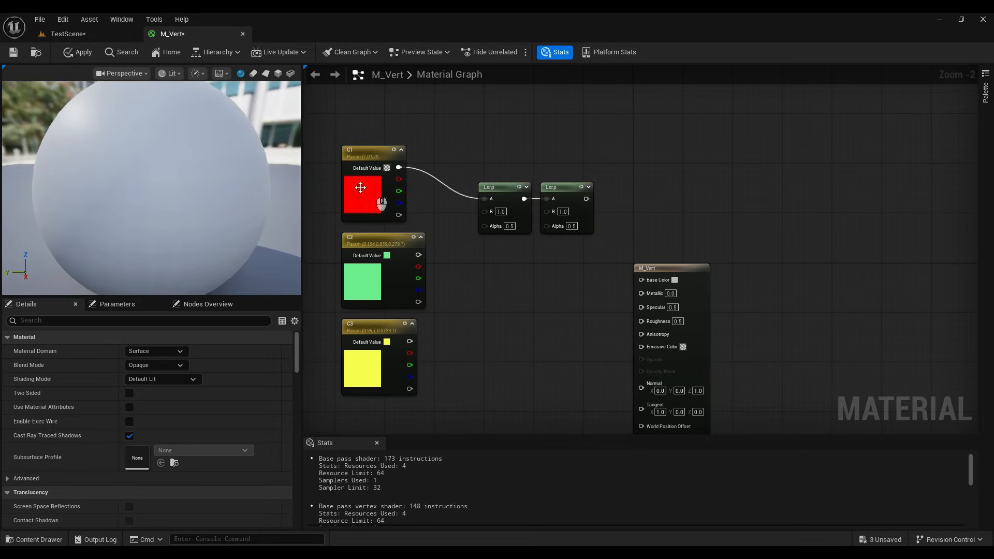
drag(418, 255, 484, 211)
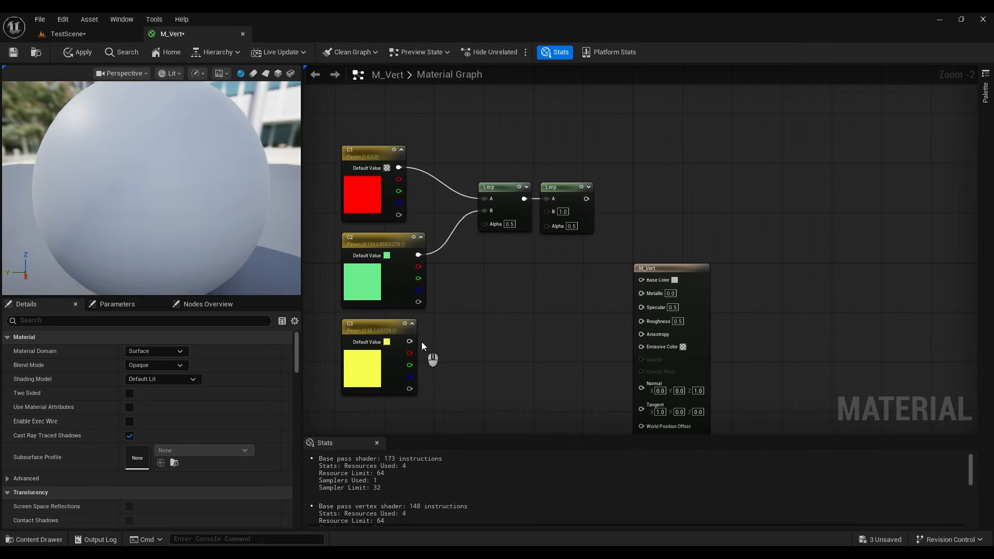
drag(551, 210, 568, 210)
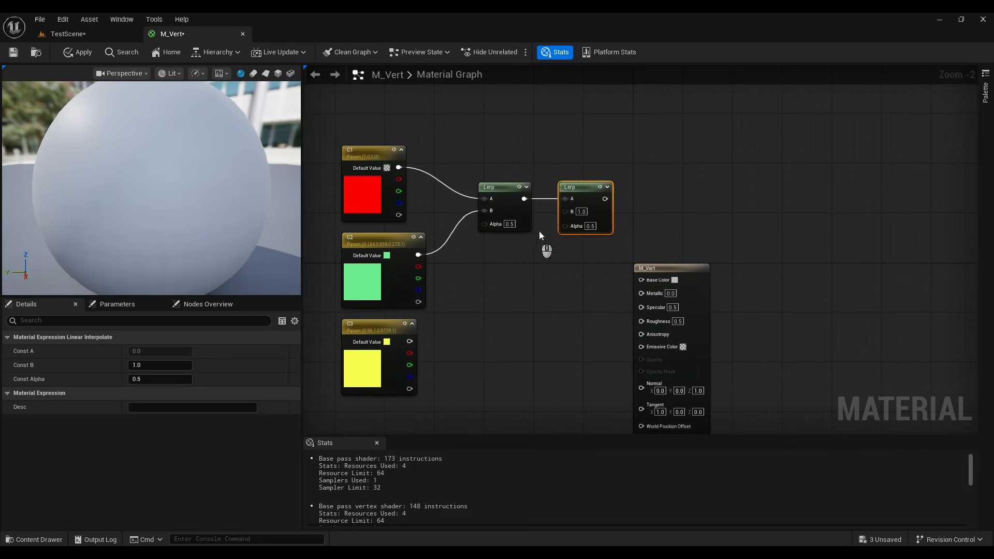
drag(409, 341, 565, 211)
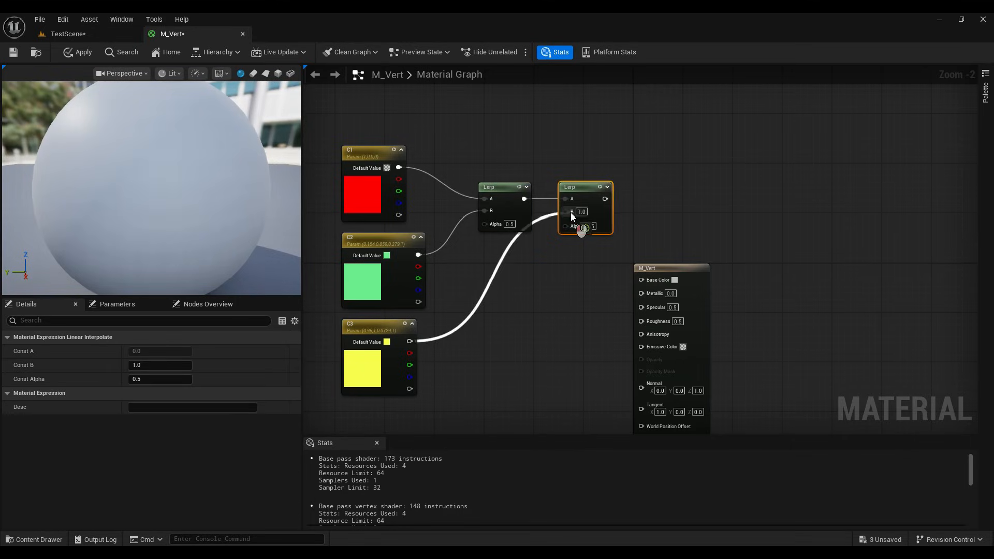
click(546, 273)
Step: Move the M_Vert output node level with the Lerp nodes and connect the second Lerp's output to Base Color
drag(653, 269, 702, 193)
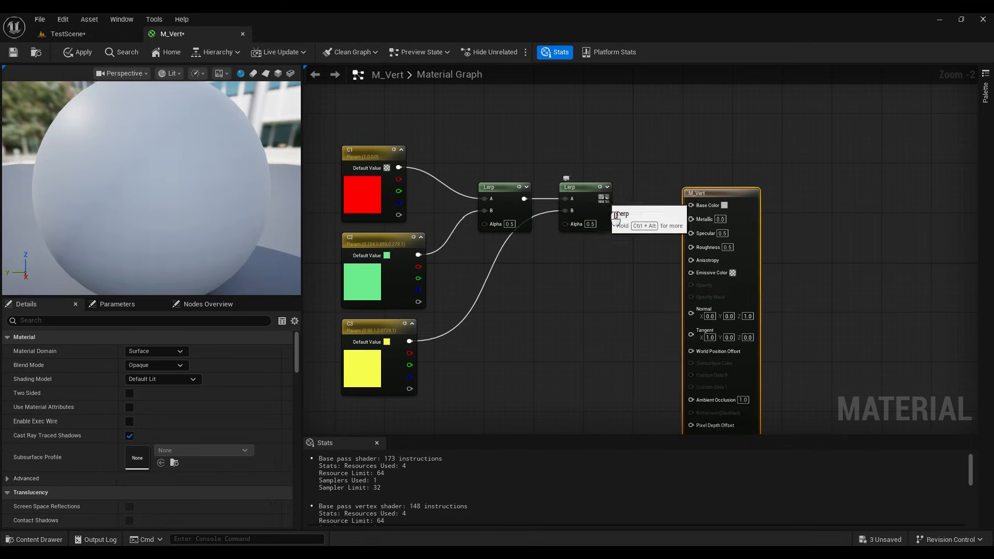
drag(605, 199, 692, 205)
scroll(473, 206, up, 2)
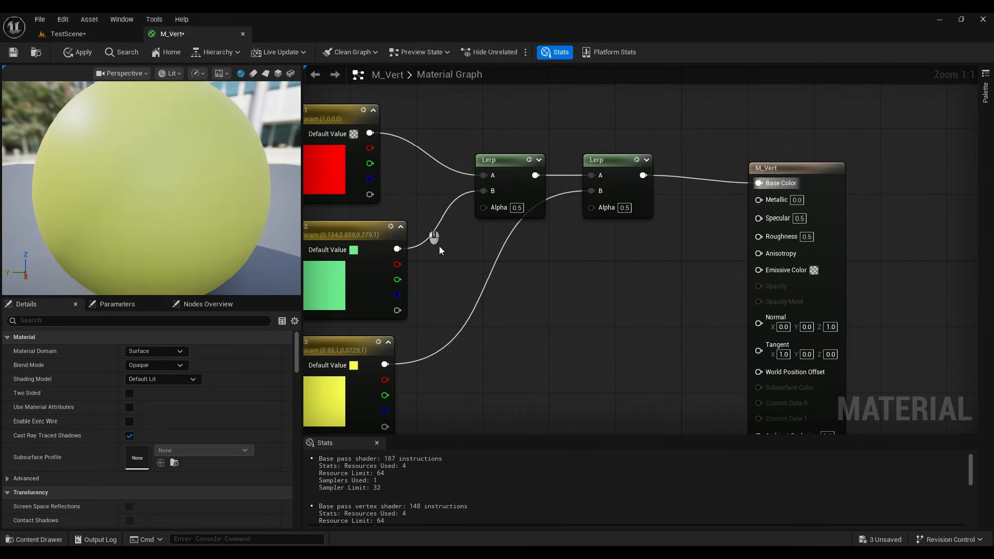
Step: Add a Vertex Color node below C3 and connect its red channel to the first Lerp's Alpha input
right_drag(541, 373, 653, 232)
scroll(598, 272, down, 2)
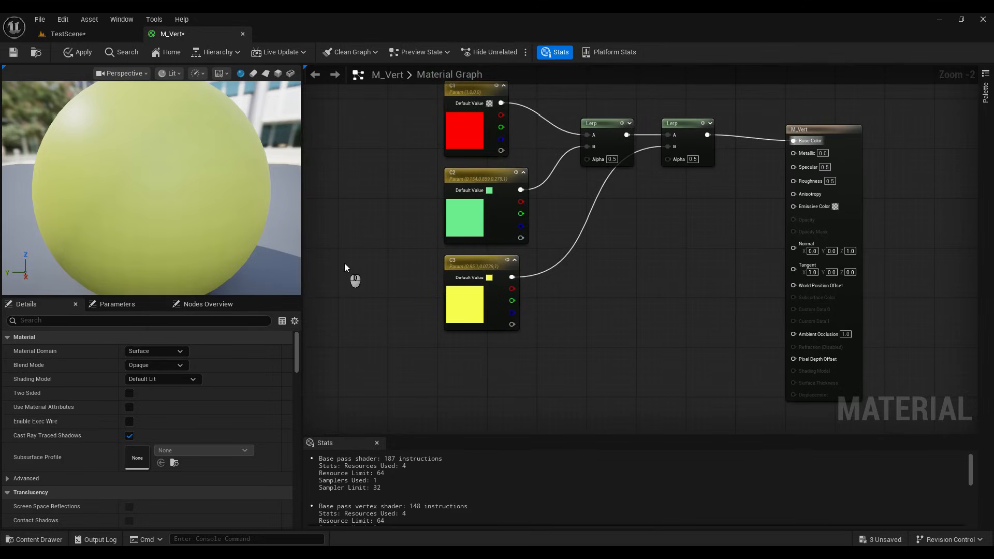
key(Tab)
text(vertex)
key(Return)
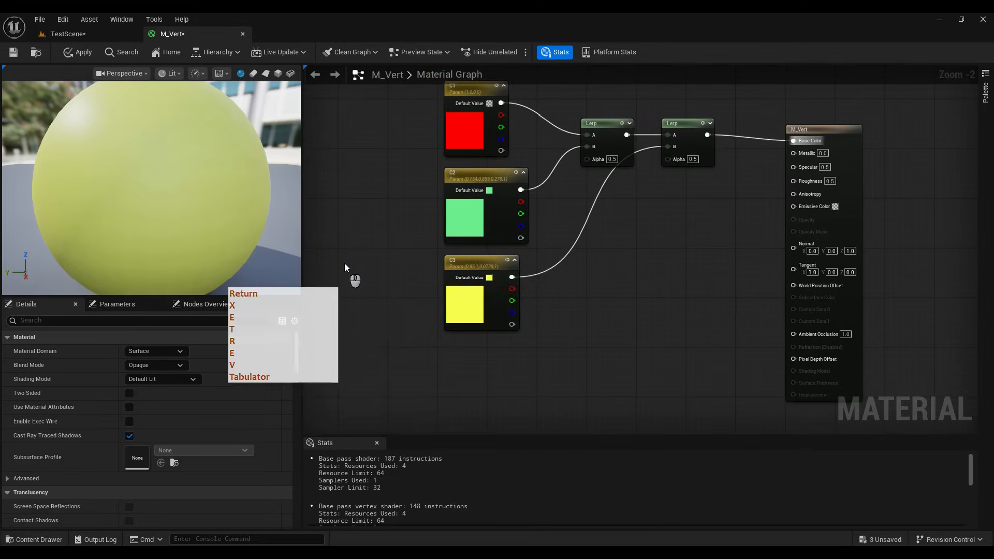
scroll(393, 300, up, 2)
scroll(405, 262, down, 2)
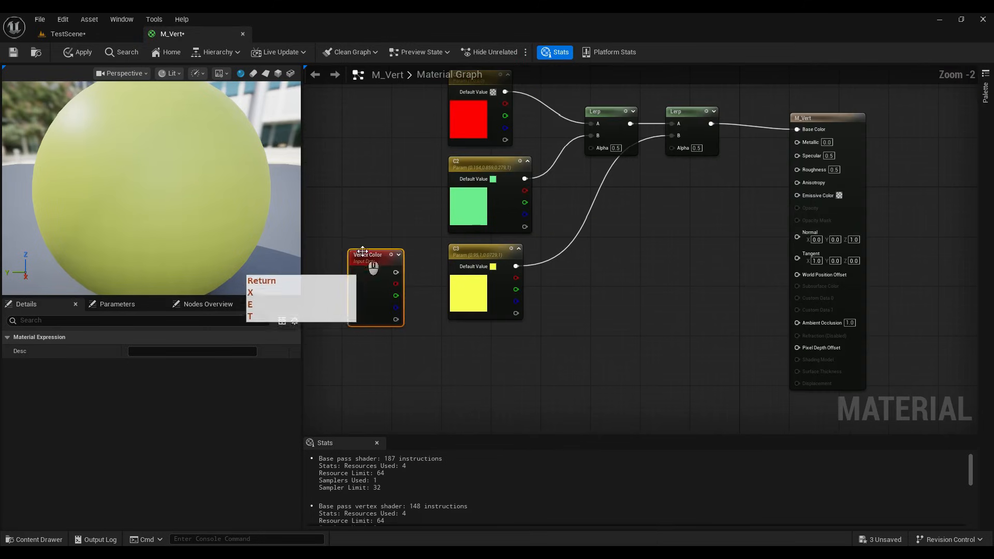
drag(359, 263, 591, 152)
click(521, 361)
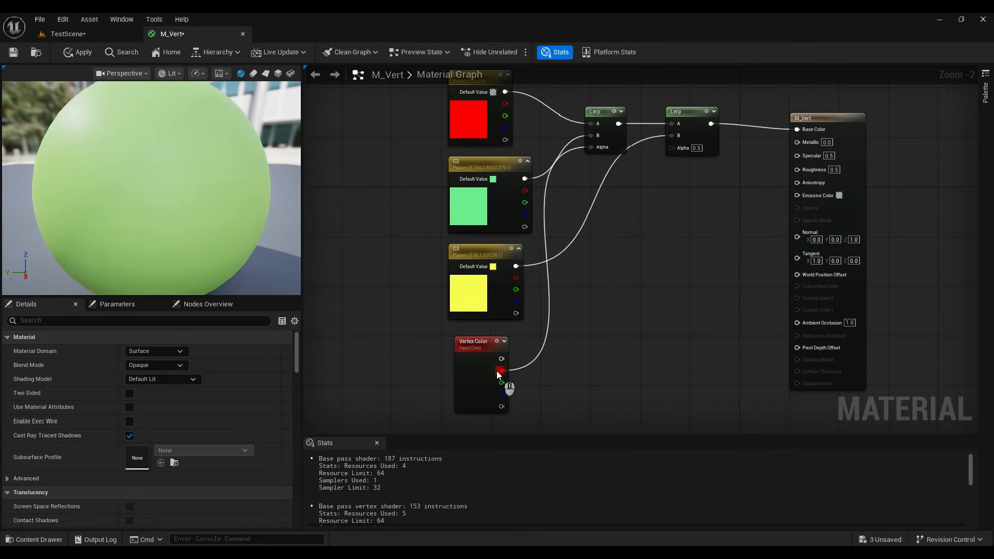
Step: Connect the Vertex Color node's green channel to the second Lerp's Alpha input
scroll(582, 135, up, 2)
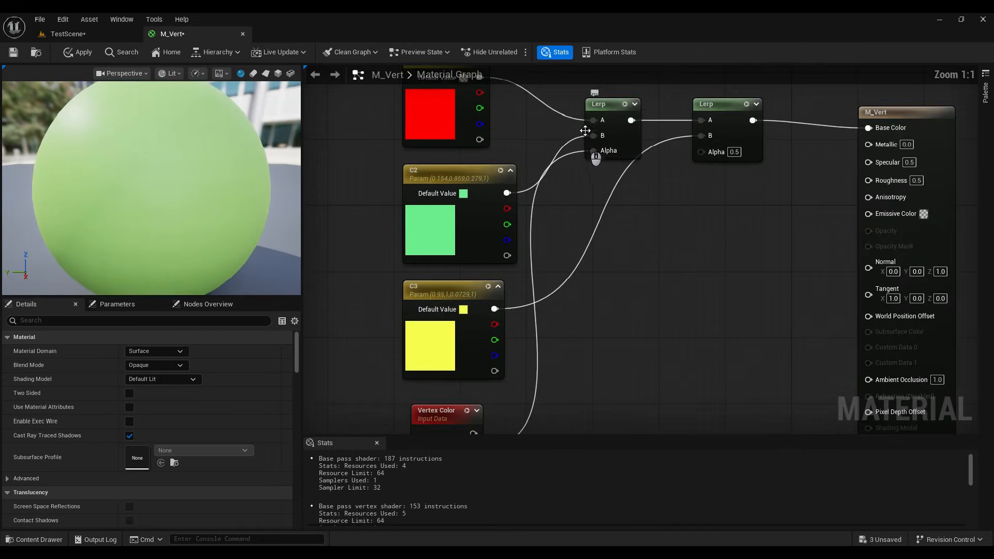
right_drag(590, 126, 537, 206)
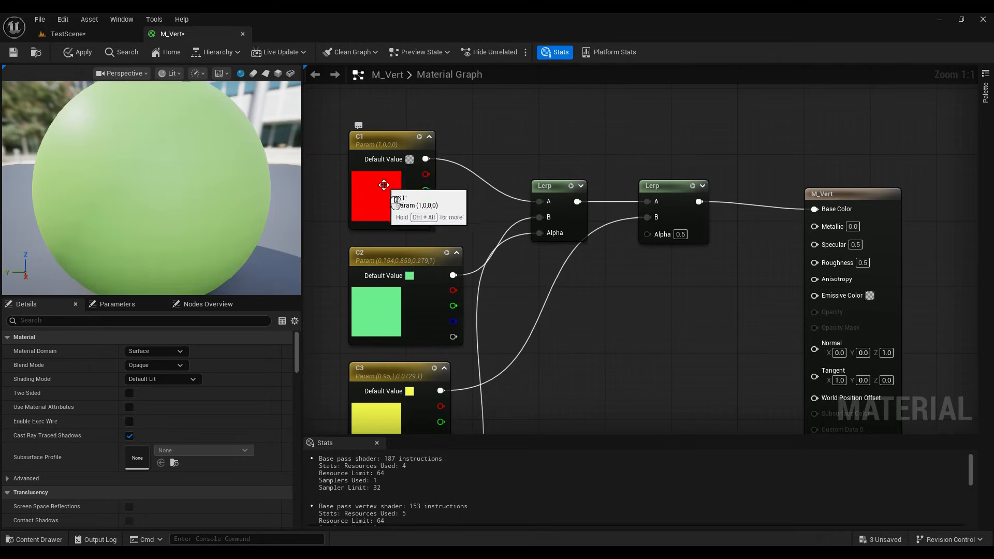
right_drag(442, 324, 461, 102)
scroll(430, 310, down, 1)
drag(438, 322, 604, 121)
scroll(592, 159, down, 2)
scroll(624, 137, up, 3)
right_drag(624, 148, 619, 185)
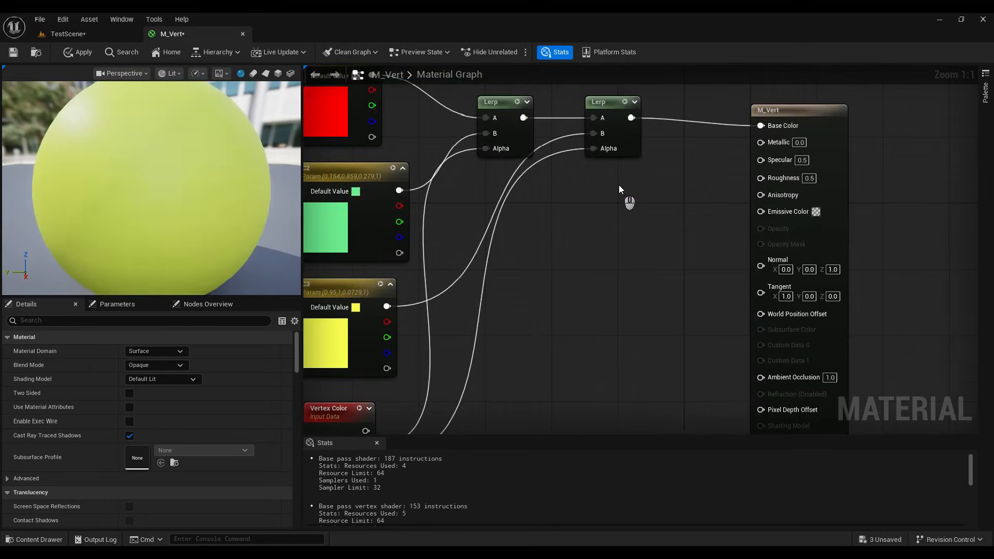
Step: Examine how the Vertex Color node's red and green channels drive the blending of the three colour parameters
scroll(602, 247, down, 2)
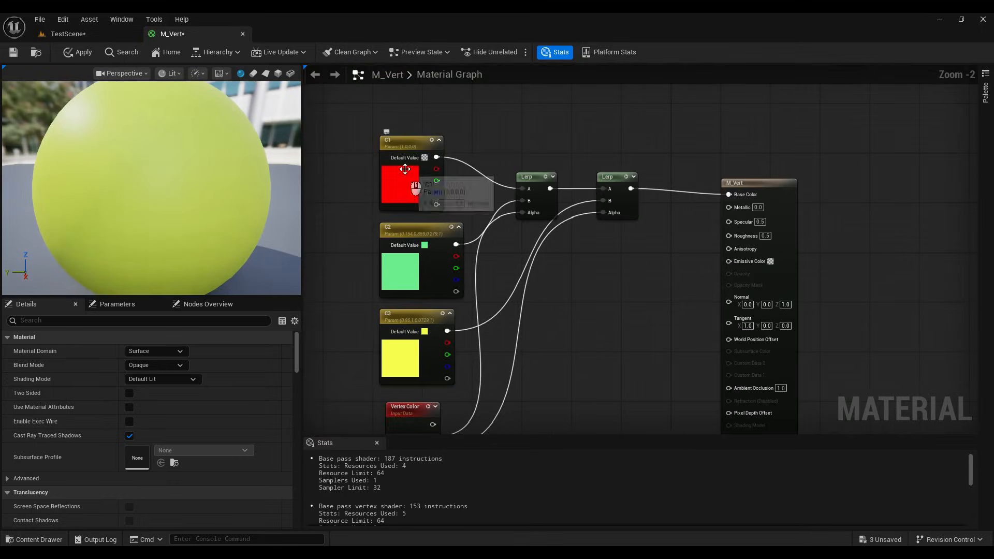
right_drag(400, 352, 412, 326)
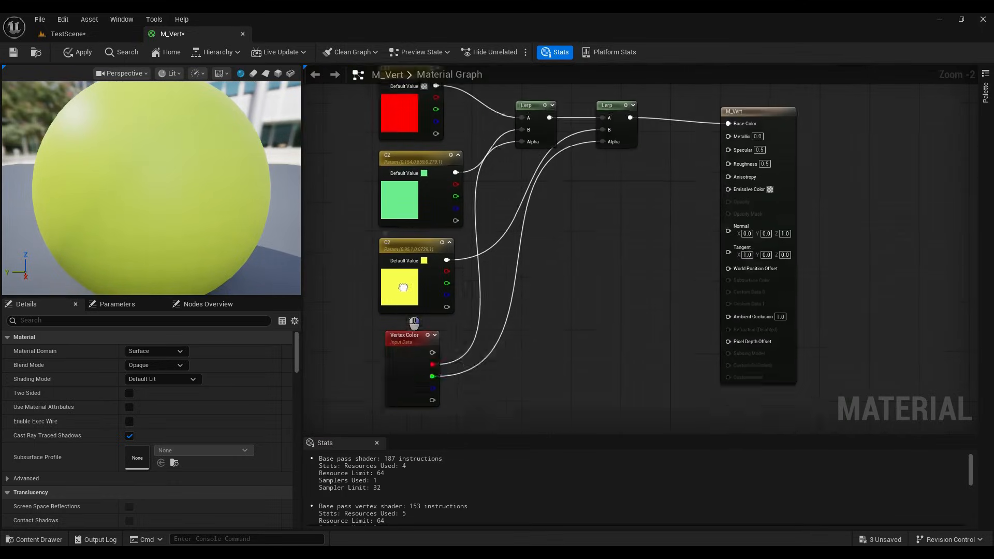
scroll(431, 281, up, 2)
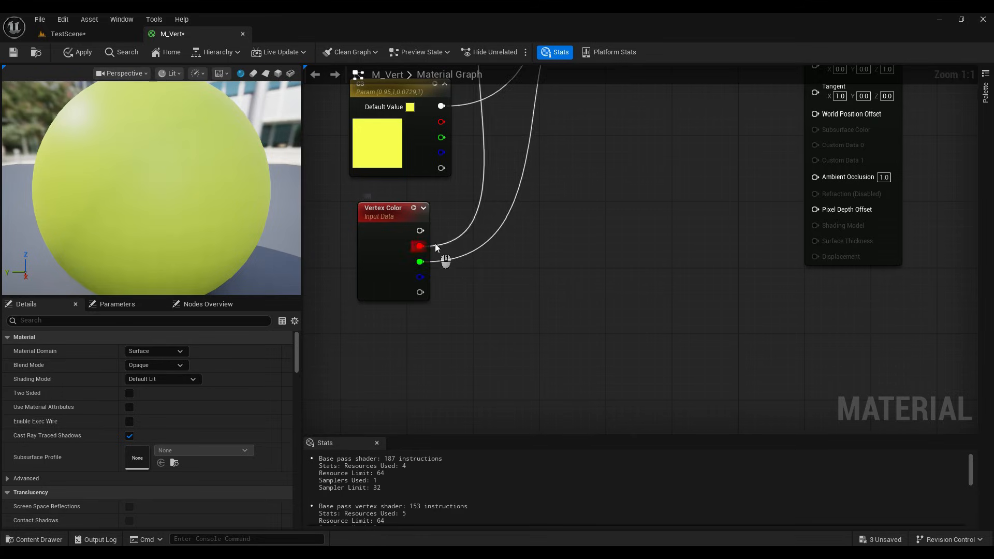
scroll(529, 240, down, 3)
right_drag(538, 219, 477, 411)
right_drag(446, 334, 422, 282)
scroll(414, 316, up, 3)
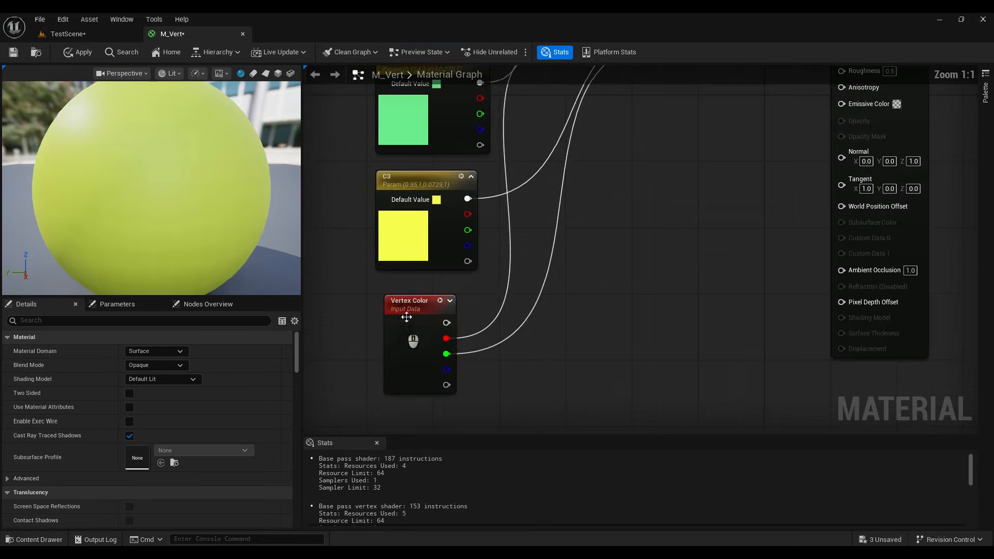
click(410, 309)
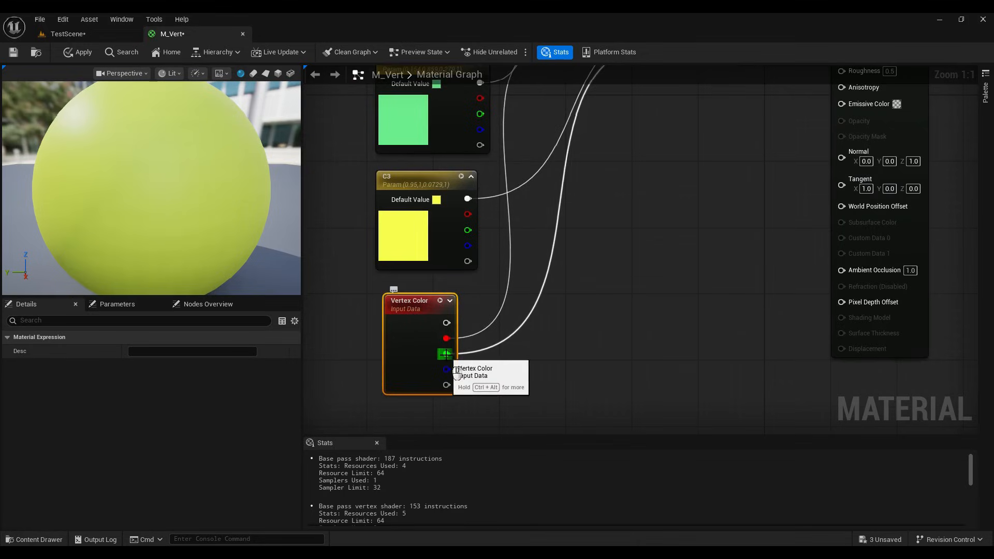
scroll(570, 232, down, 5)
right_drag(570, 233, 522, 266)
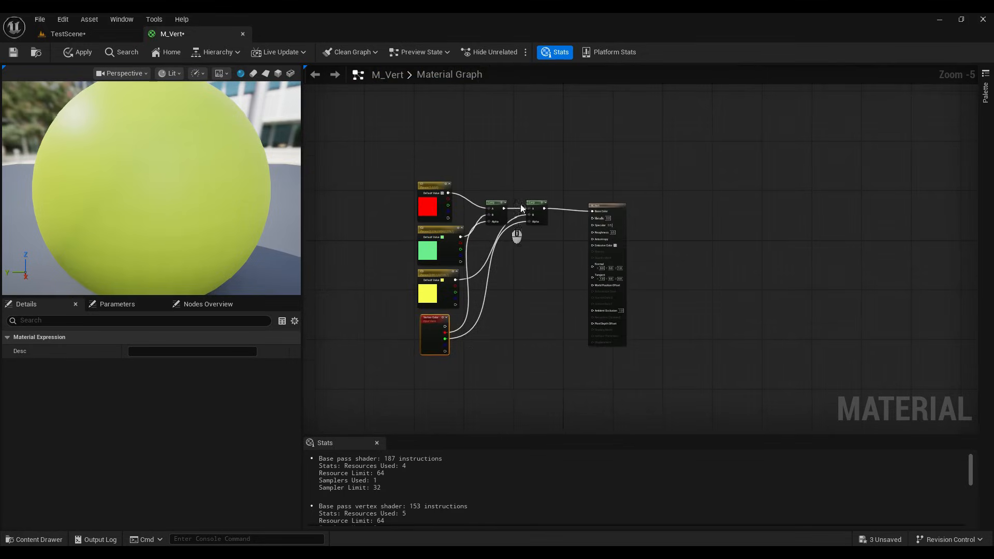
Step: Save the M_Vert material and return to the TestScene level
click(604, 206)
click(13, 52)
click(68, 34)
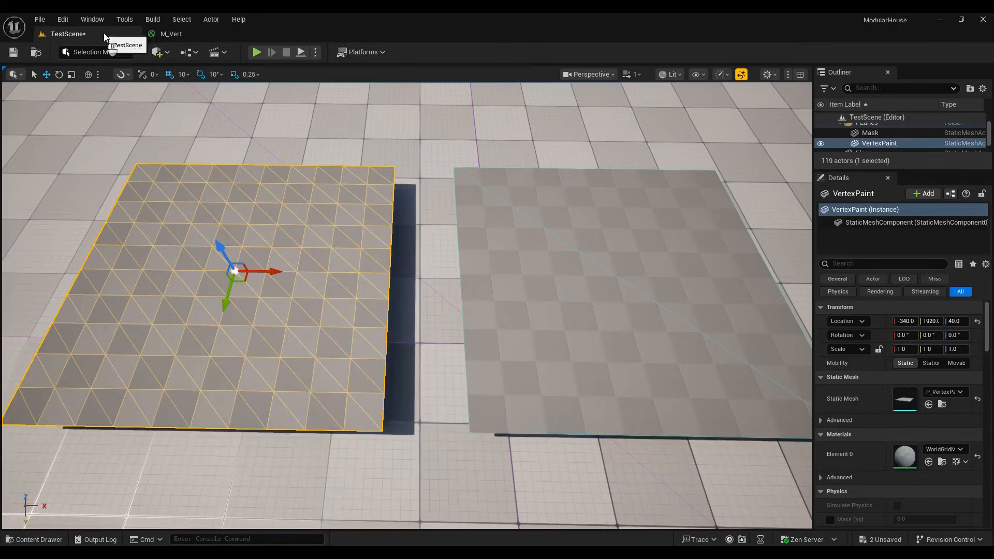
Step: Create a material instance from M_Vert and apply it to the VertexPaint plane
key(ctrl+space)
right_click(362, 445)
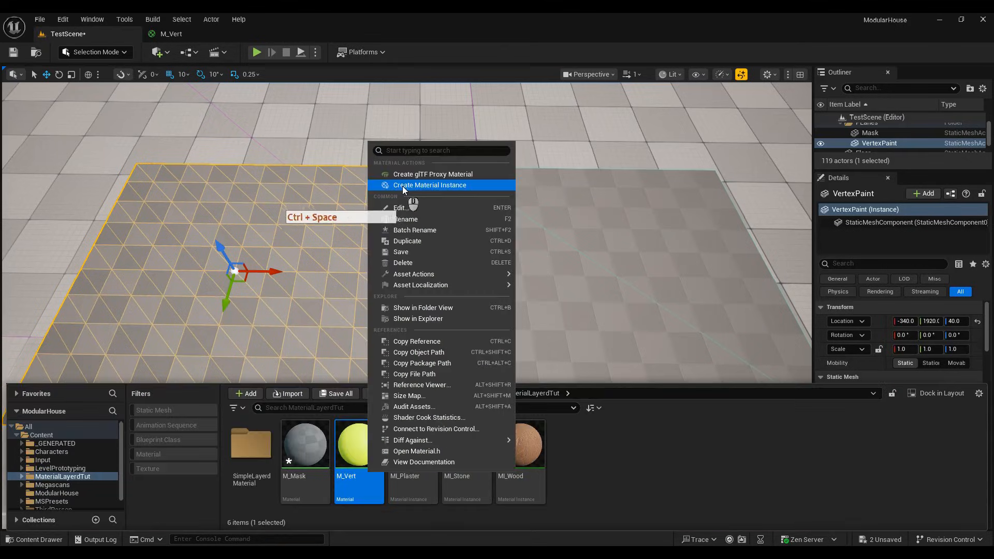
click(419, 198)
drag(476, 449, 333, 333)
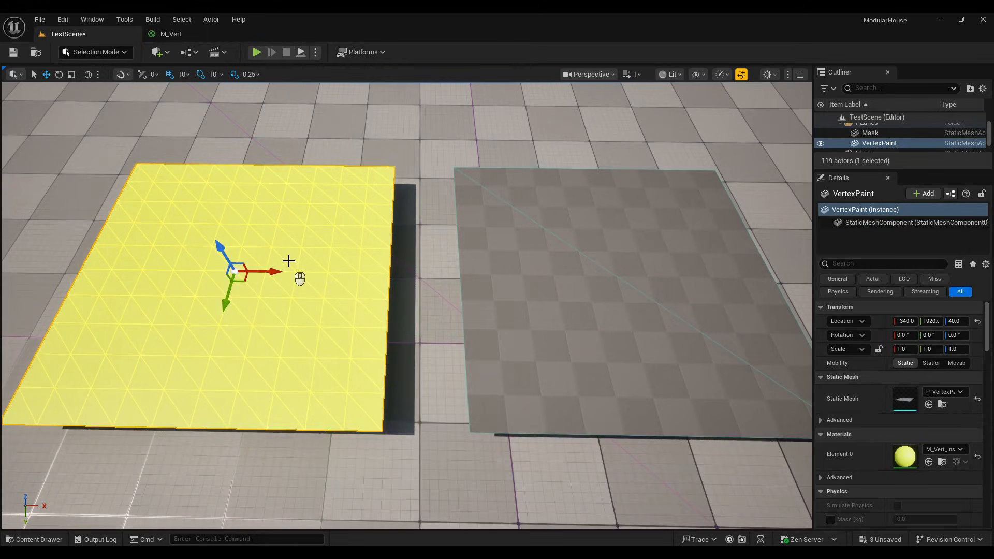
Step: Frame the VertexPaint plane and switch the editor to Mesh Paint mode with Vertex Color painting
key(f)
key(a)
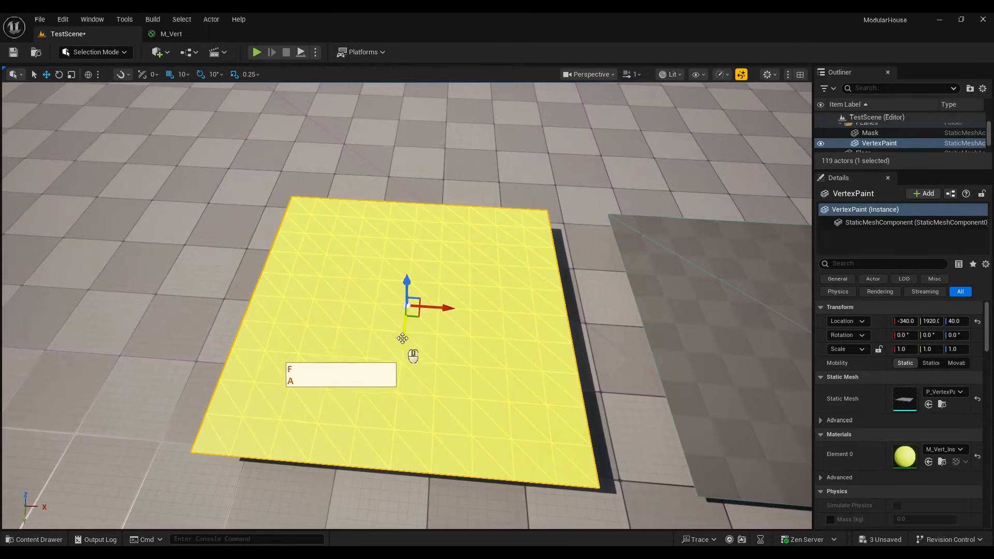
alt+drag(439, 337, 426, 248)
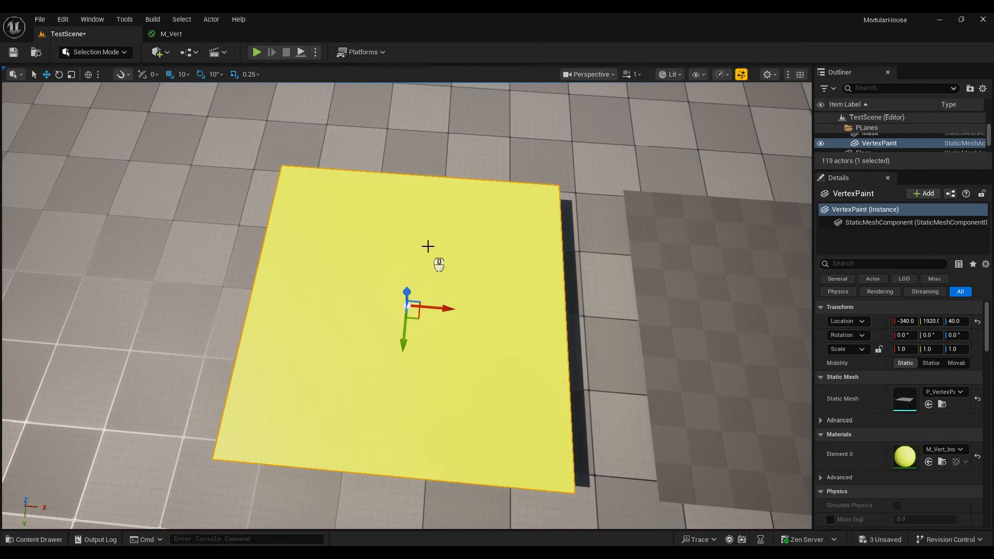
alt+drag(444, 355, 211, 222)
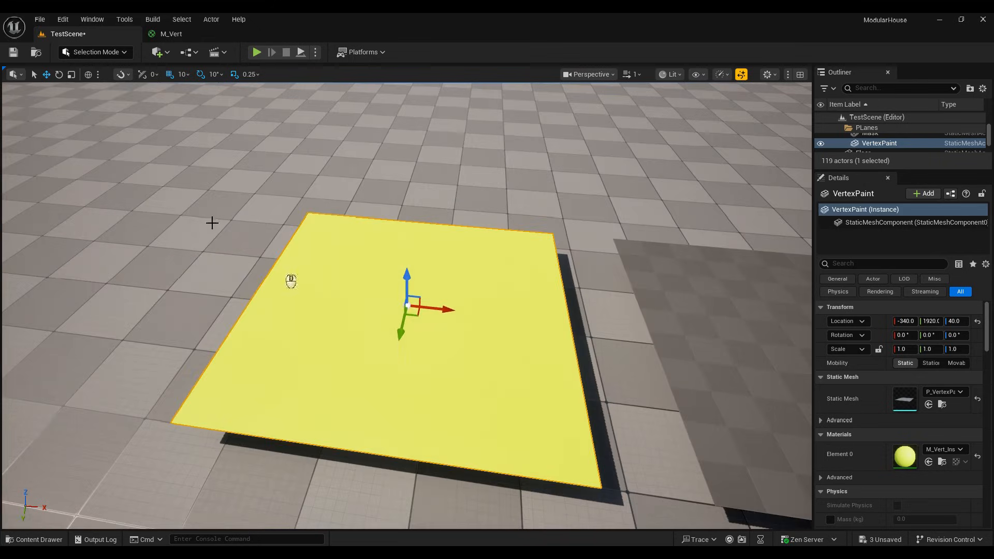
click(108, 58)
click(92, 106)
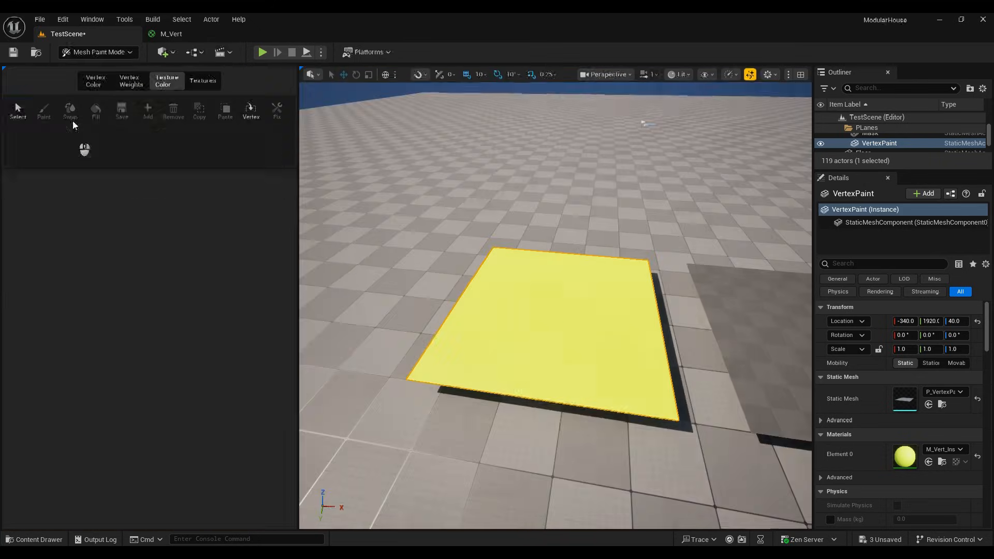
click(95, 81)
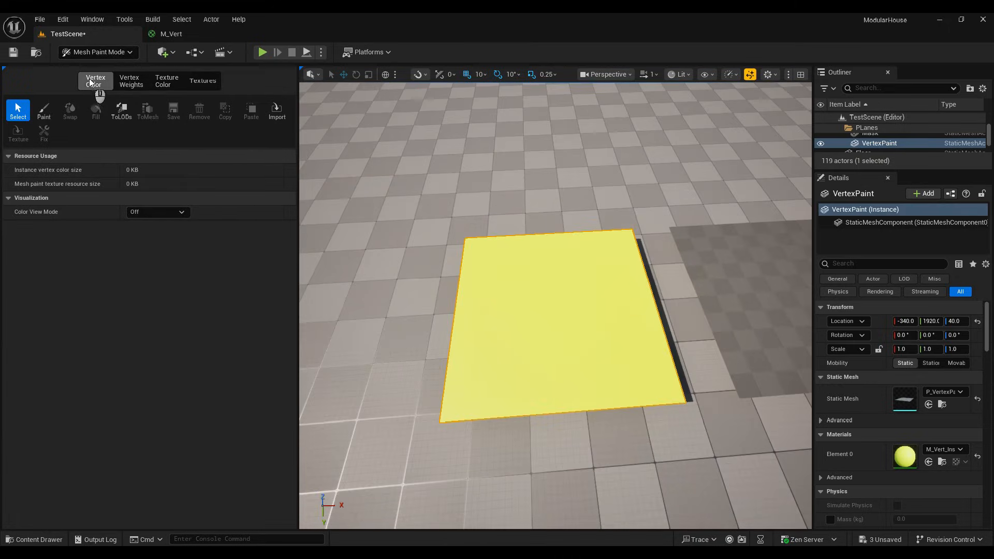
Step: Select the VertexPaint plane for mesh painting and activate the vertex colour Paint tool
click(505, 321)
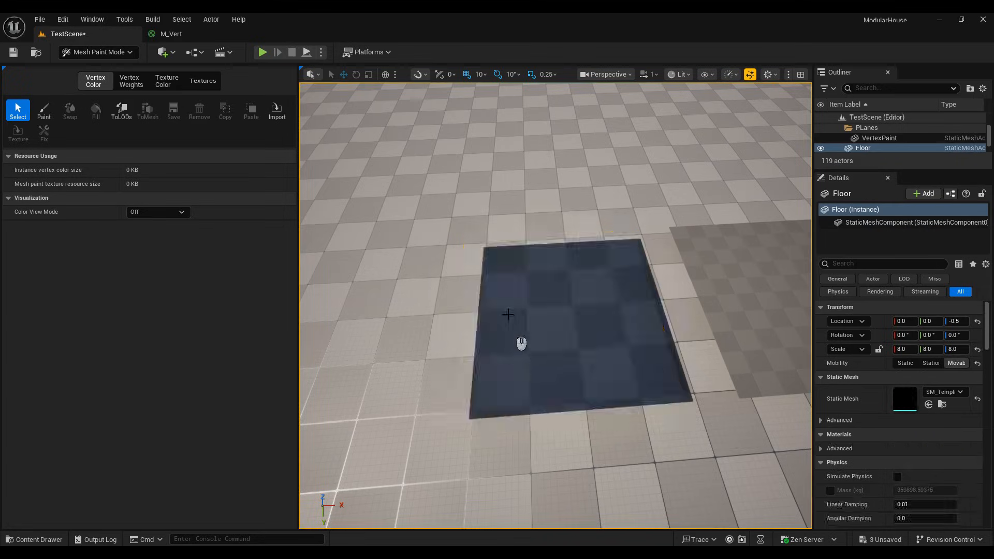
click(506, 308)
mouse_move(610, 309)
alt+mouse_down()
mouse_move(484, 311)
mouse_move(573, 341)
mouse_move(517, 321)
alt+mouse_up()
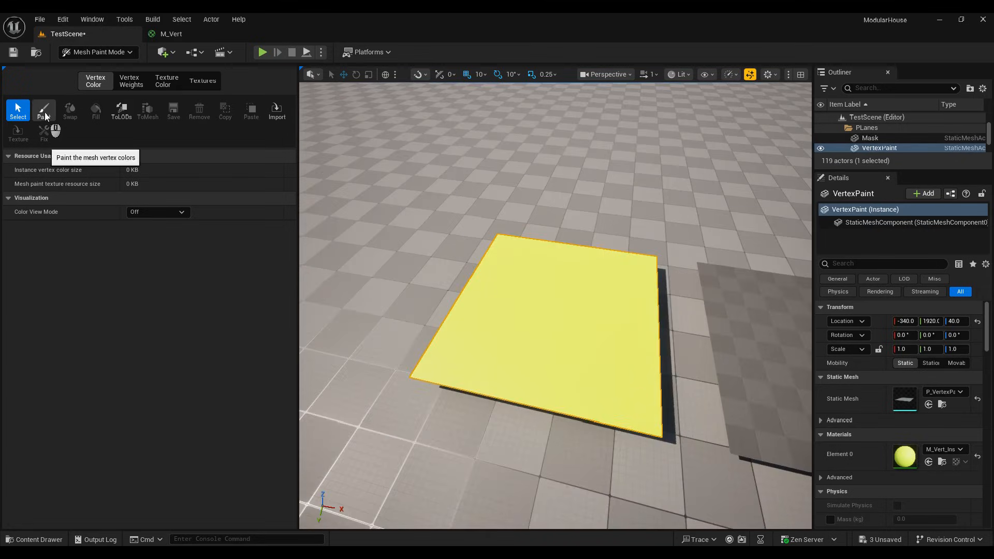
click(44, 115)
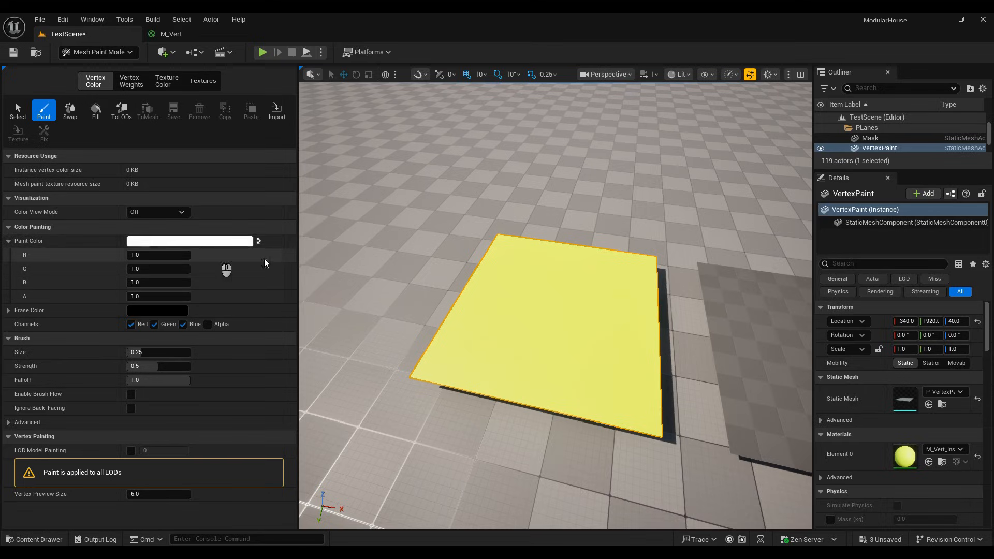
Step: Try several hues for the vertex Paint Color, ending on pure white
click(238, 241)
click(278, 274)
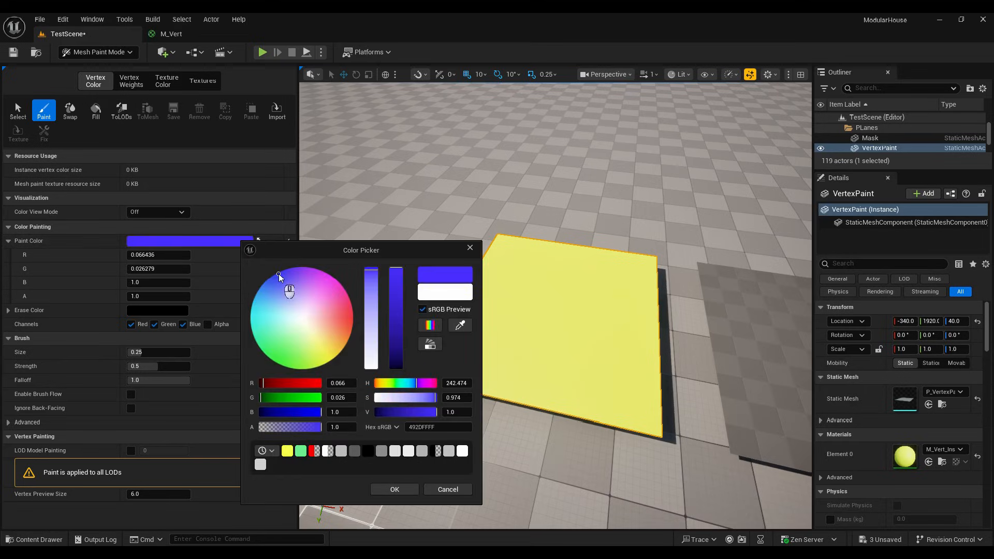
click(282, 359)
mouse_move(324, 353)
mouse_down()
mouse_move(338, 294)
mouse_move(327, 285)
mouse_move(261, 297)
mouse_move(265, 347)
mouse_move(282, 362)
mouse_move(296, 345)
mouse_up()
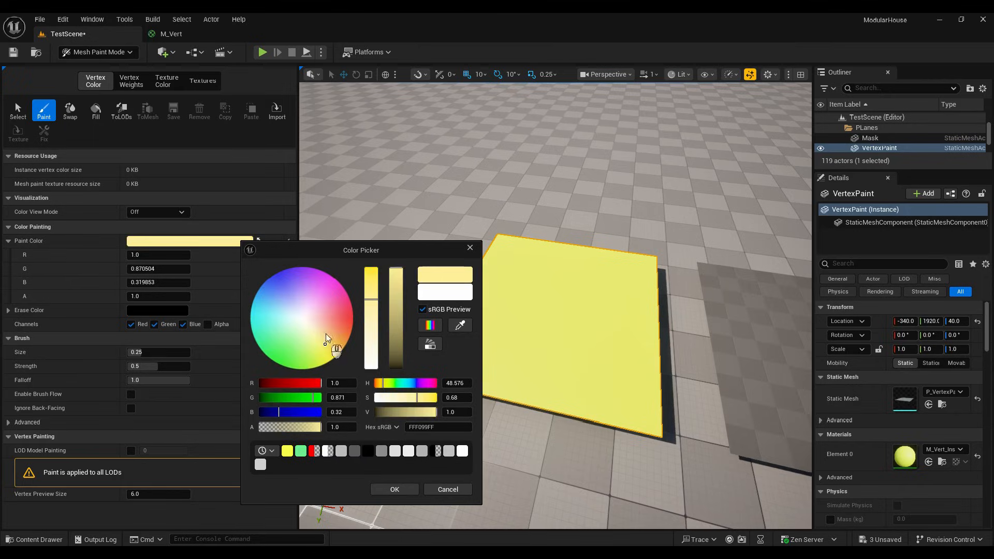
drag(368, 326, 371, 390)
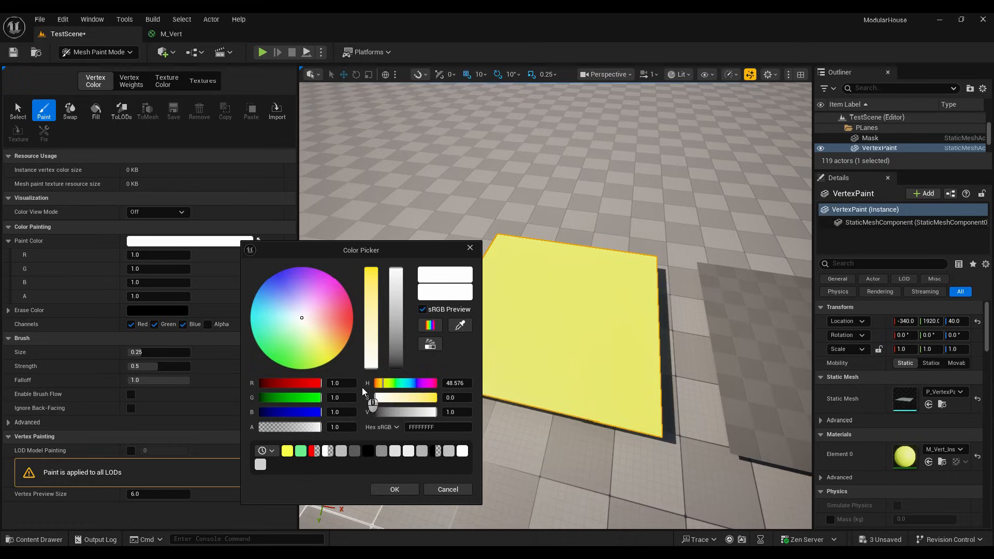
click(409, 488)
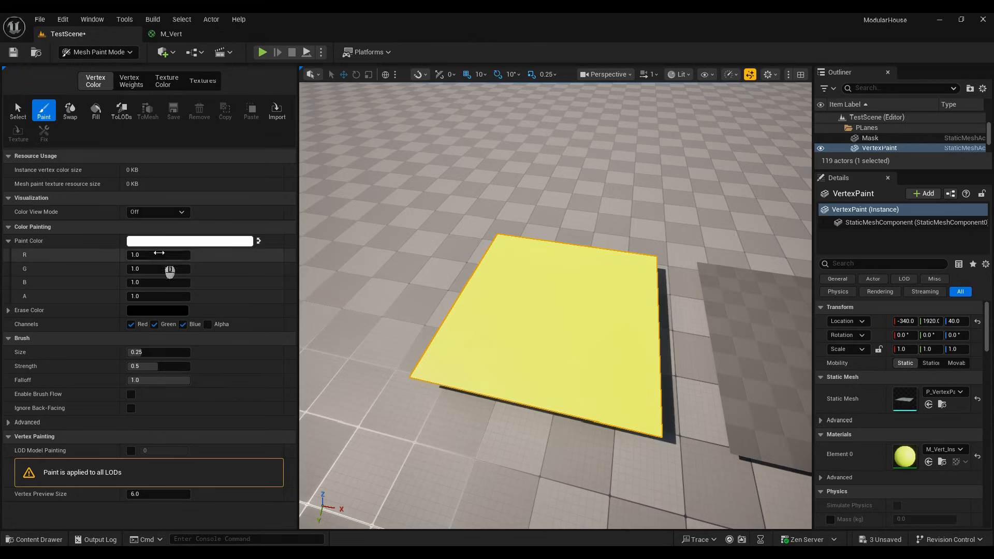
Step: Restrict vertex painting to the Red channel and brush white across the VertexPaint plane
click(8, 240)
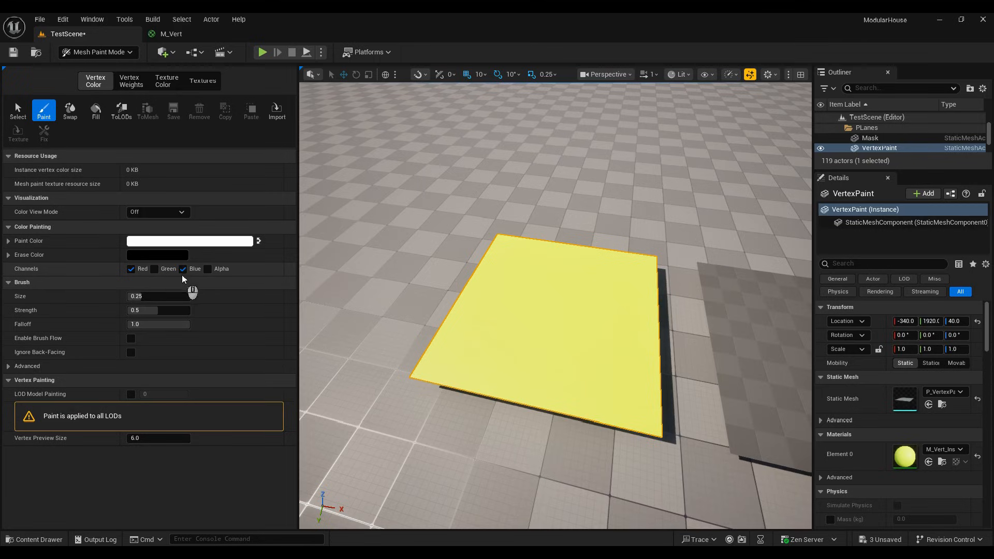
click(182, 271)
mouse_move(437, 351)
mouse_down()
mouse_move(482, 355)
mouse_move(521, 305)
mouse_up()
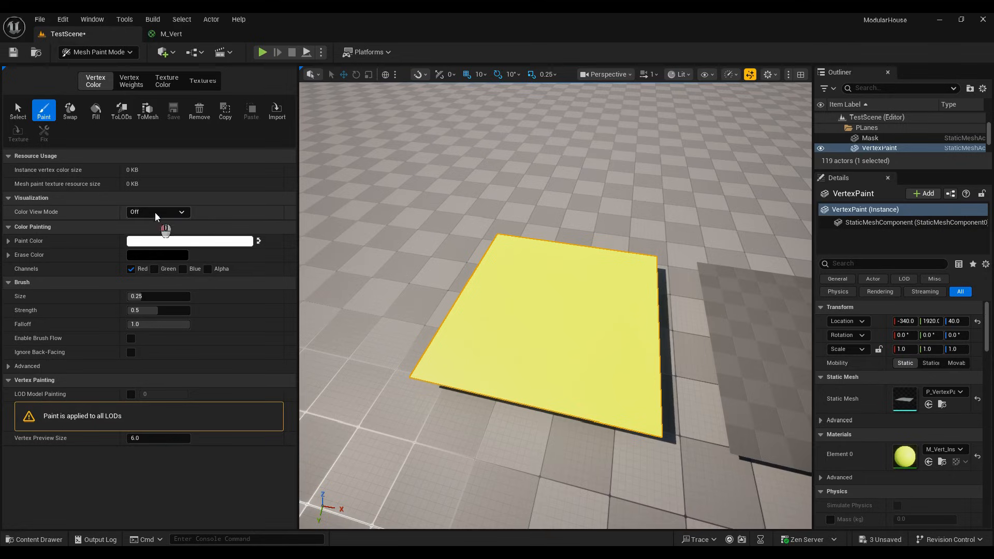
Step: Set the Color View Mode to RGB Channels and fill the plane's Red, Green and Blue channels with black
click(176, 213)
click(148, 233)
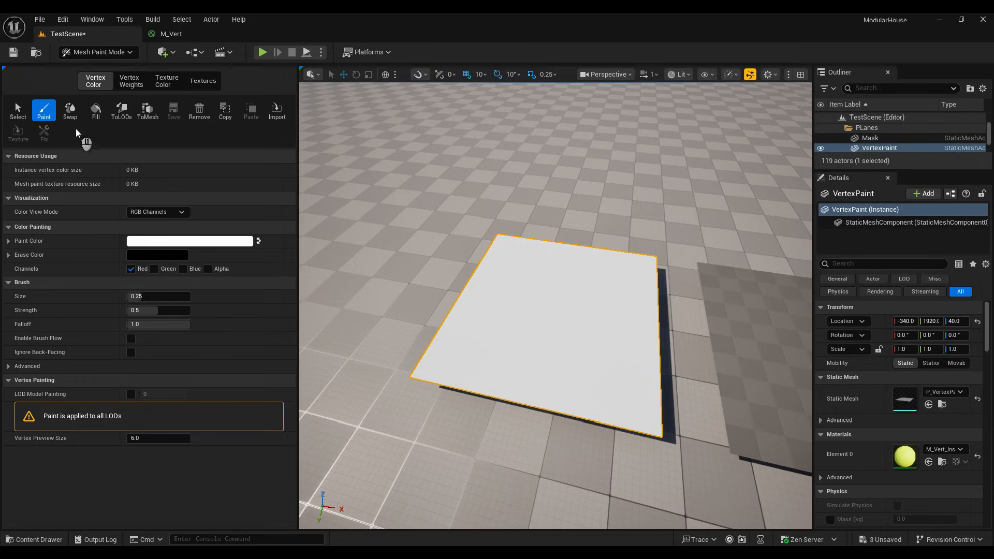
key(x)
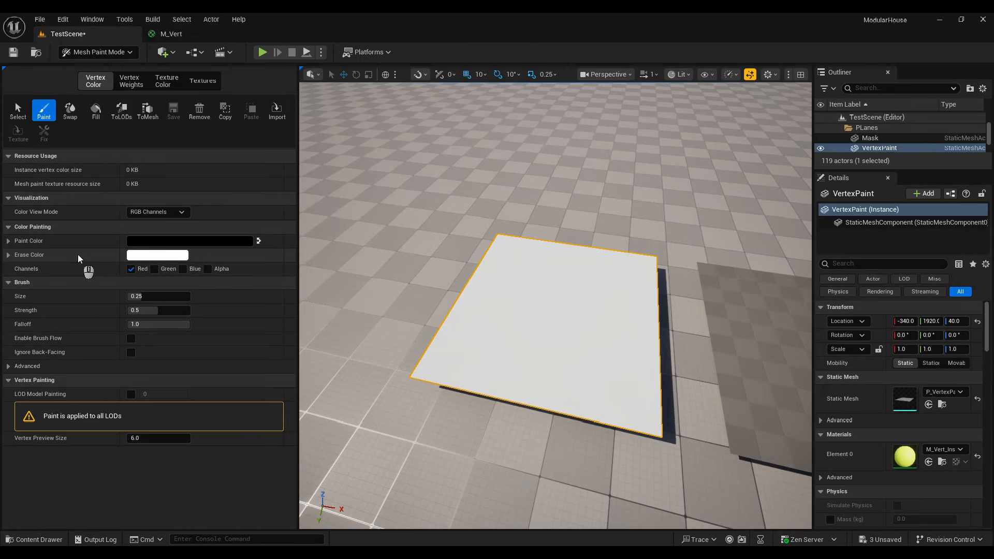
click(97, 115)
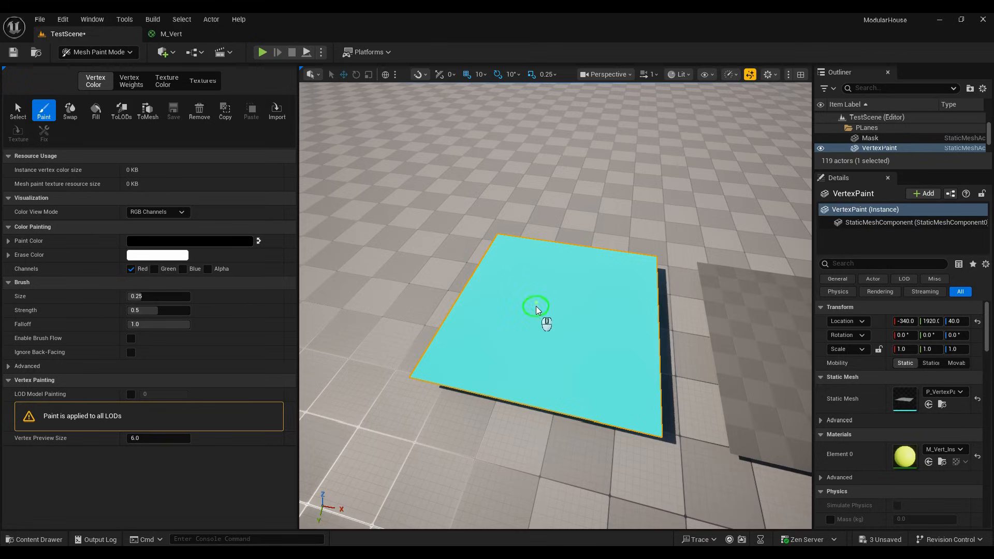
click(154, 268)
click(183, 269)
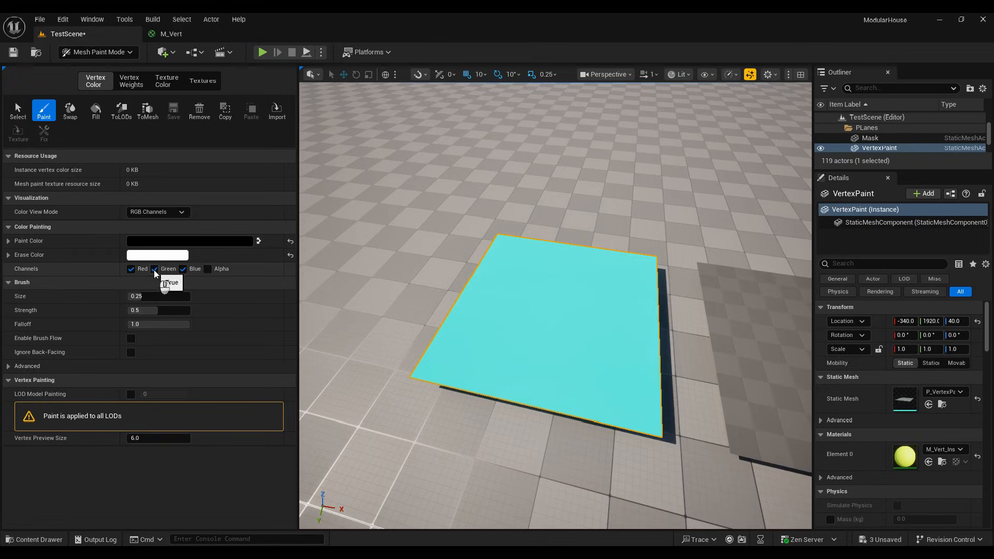
click(95, 110)
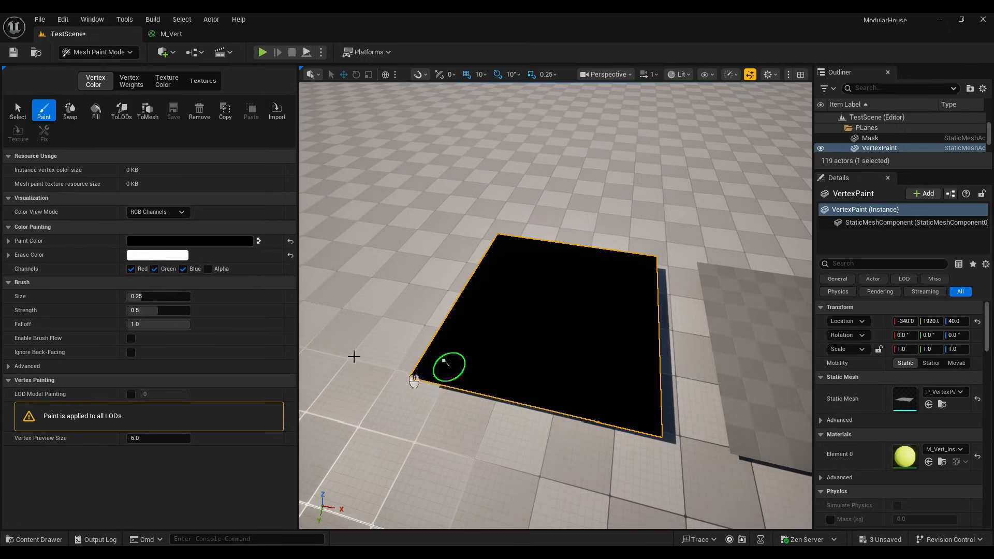
Step: Limit painting to the Red channel with white as Paint Color and paint along the plane's left and front edges
click(154, 268)
click(182, 268)
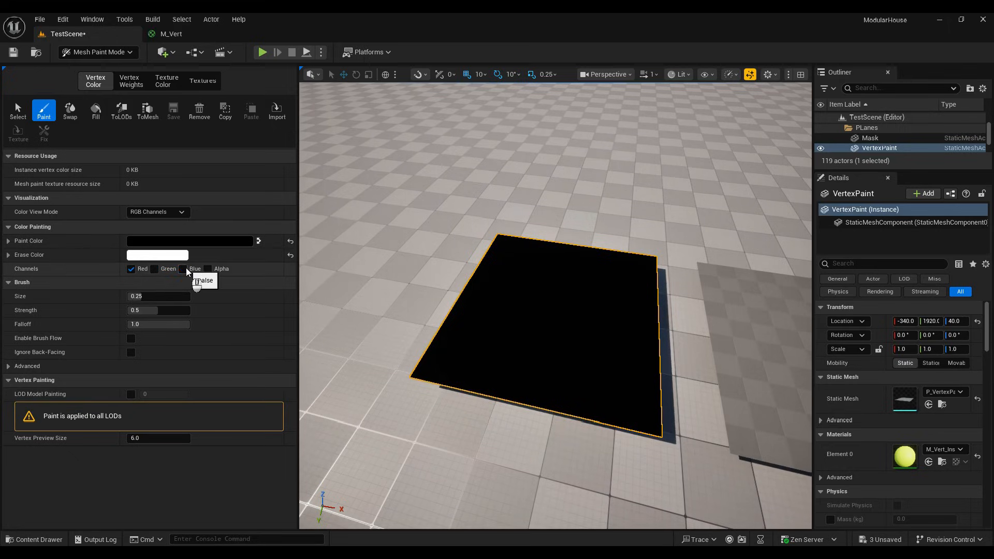
key(x)
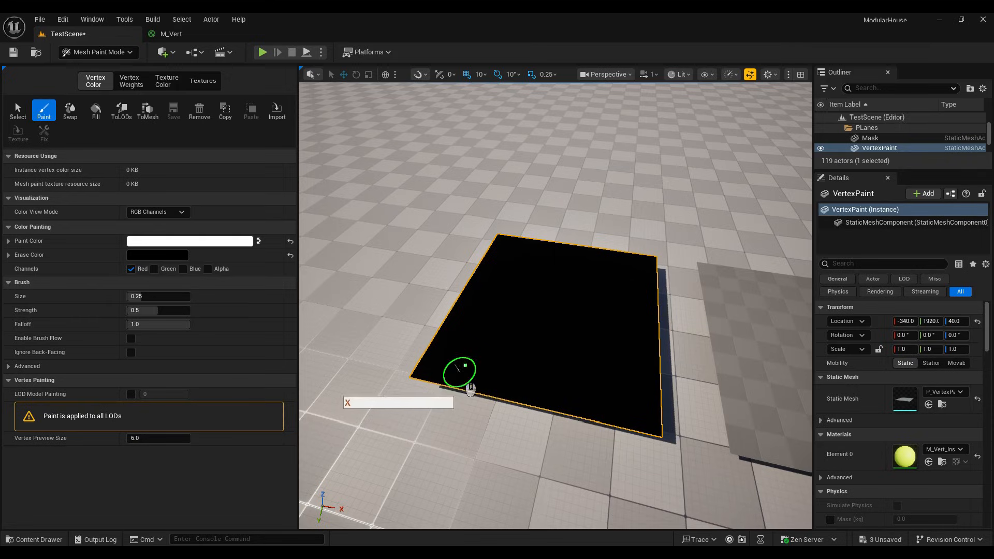
mouse_move(441, 385)
mouse_down()
mouse_move(486, 383)
mouse_move(468, 384)
mouse_move(474, 395)
mouse_move(473, 317)
mouse_move(451, 368)
mouse_up()
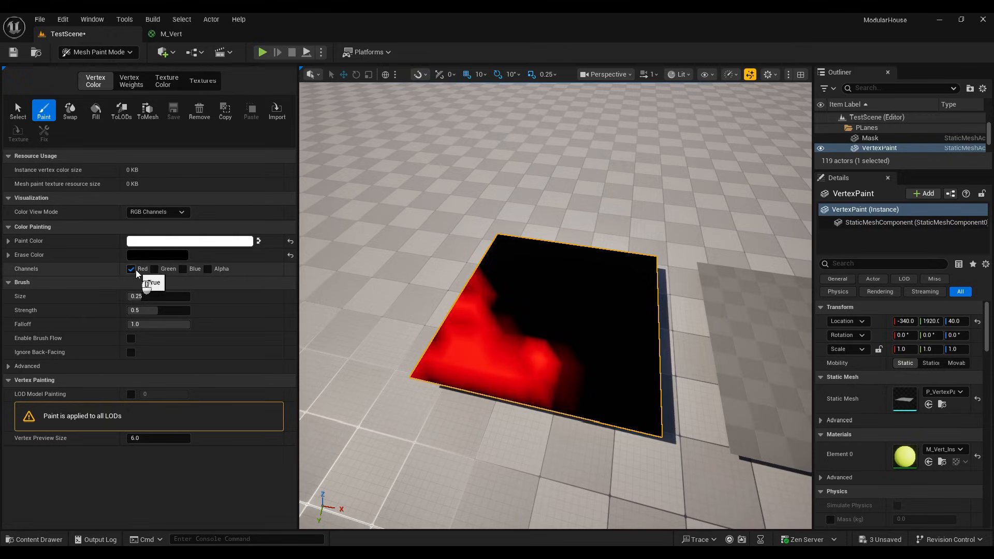
mouse_move(582, 384)
mouse_down()
mouse_move(619, 413)
mouse_move(577, 403)
mouse_up()
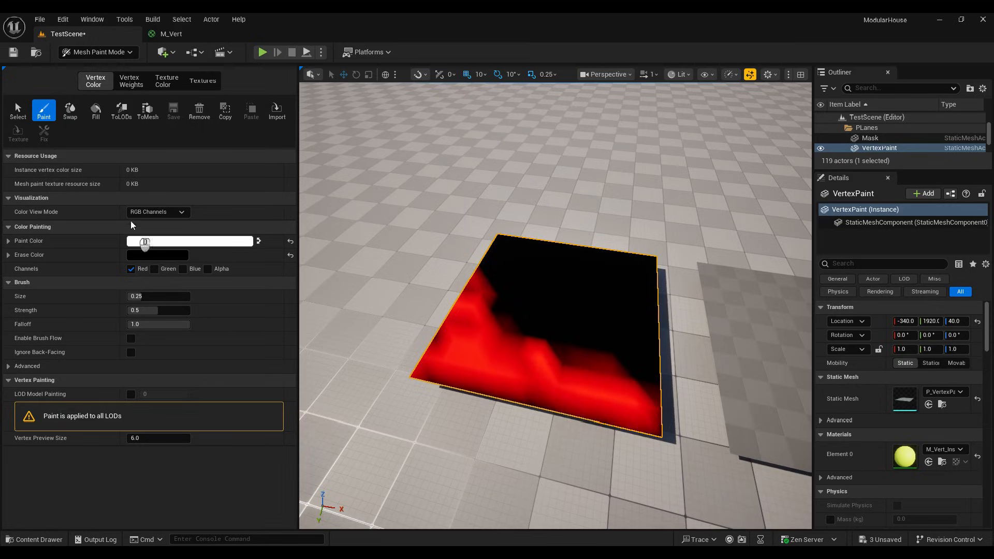
Step: Turn the Color View Mode off and extend the Red channel painting inward along the painted area's border
click(152, 212)
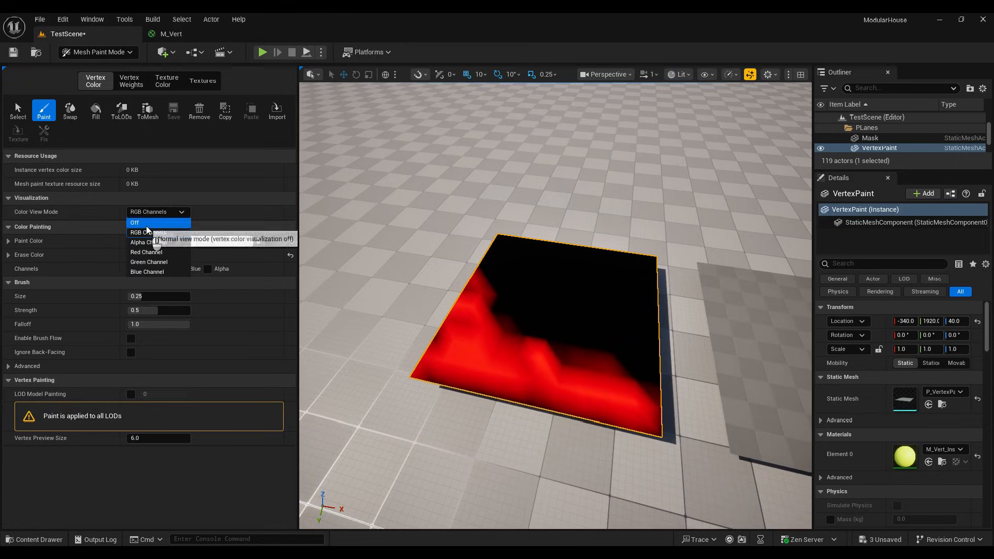
click(147, 223)
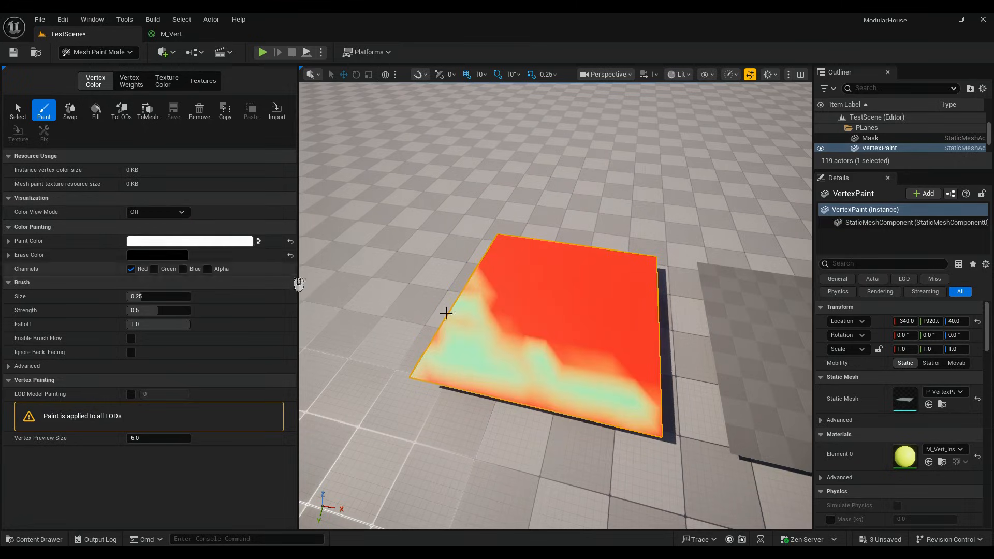
mouse_move(474, 298)
mouse_down()
mouse_move(554, 362)
mouse_move(555, 401)
mouse_move(506, 399)
mouse_move(478, 382)
mouse_move(616, 417)
mouse_move(523, 385)
mouse_up()
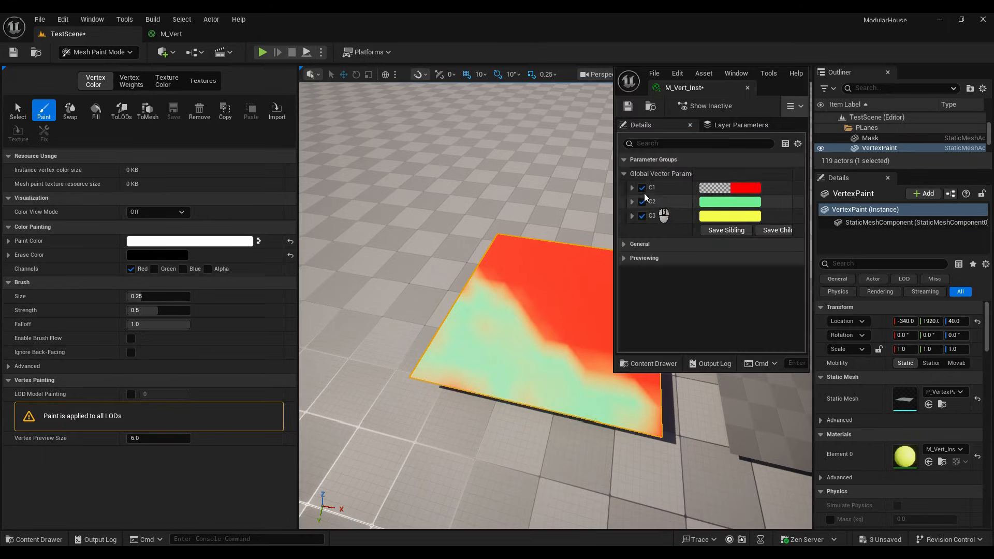
Step: Change colour parameter C1 of M_Vert_Inst to an opaque blue-violet with R 0.067505, G 0.0 and B 1.0
click(631, 187)
click(737, 188)
drag(770, 286, 781, 222)
drag(780, 222, 771, 222)
click(887, 440)
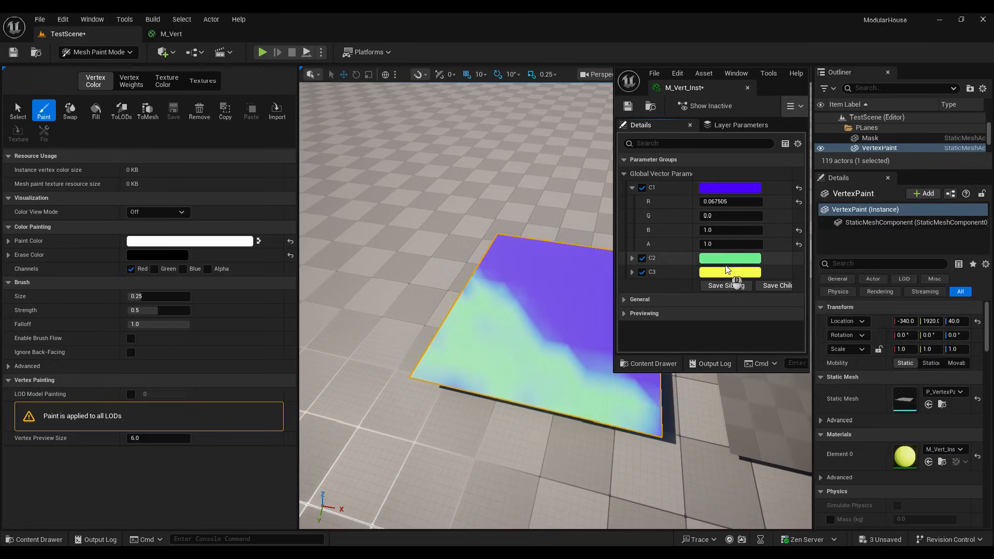
Step: Change colour parameter C2 of M_Vert_Inst to an opaque pale pink, hex E9B6ADFF
click(727, 260)
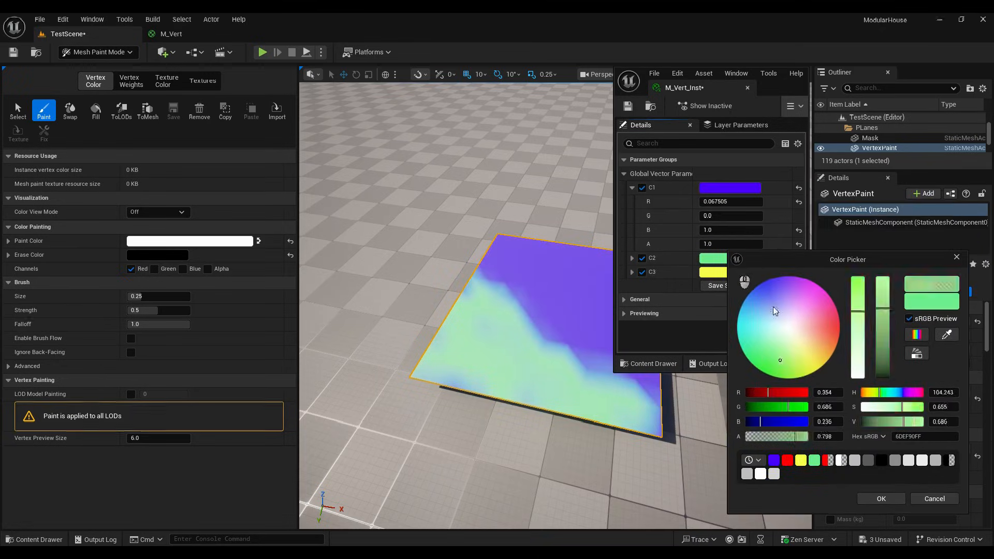
drag(883, 326, 883, 340)
drag(858, 340, 858, 355)
mouse_move(781, 346)
mouse_down()
mouse_move(776, 353)
mouse_move(767, 327)
mouse_move(797, 354)
mouse_up()
click(813, 330)
click(882, 325)
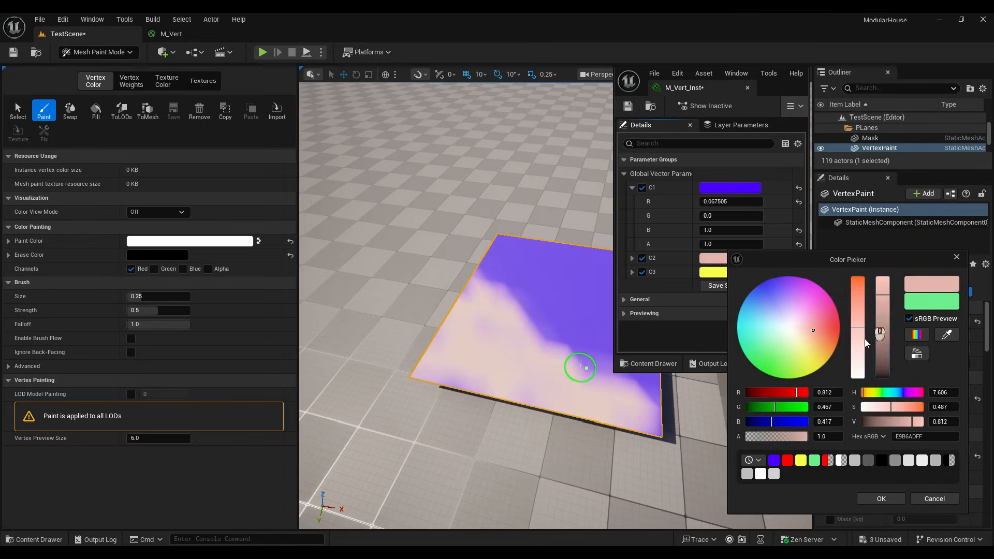
click(881, 498)
click(631, 188)
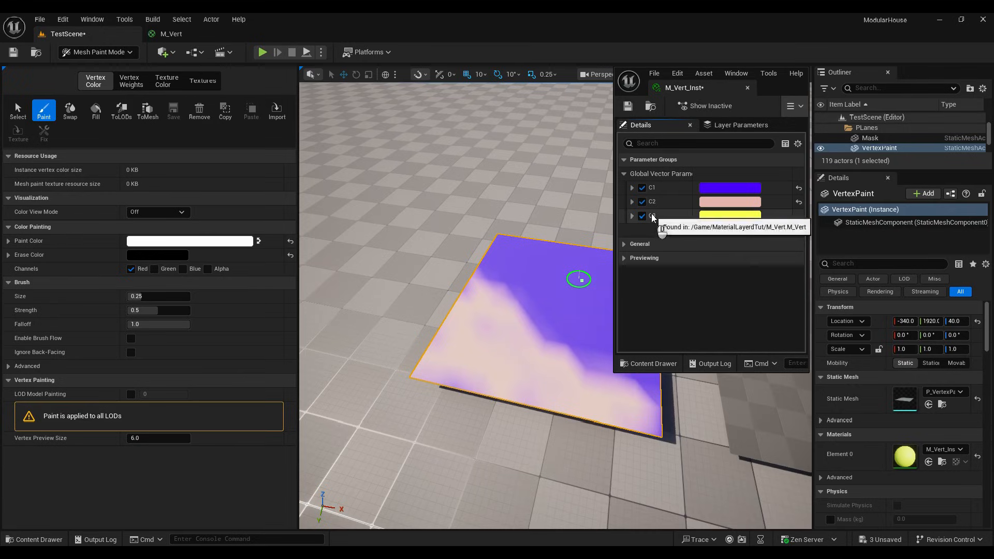
Step: Change colour parameter C3 of M_Vert_Inst to orange-red, hex FF3B01FF
click(722, 217)
click(845, 299)
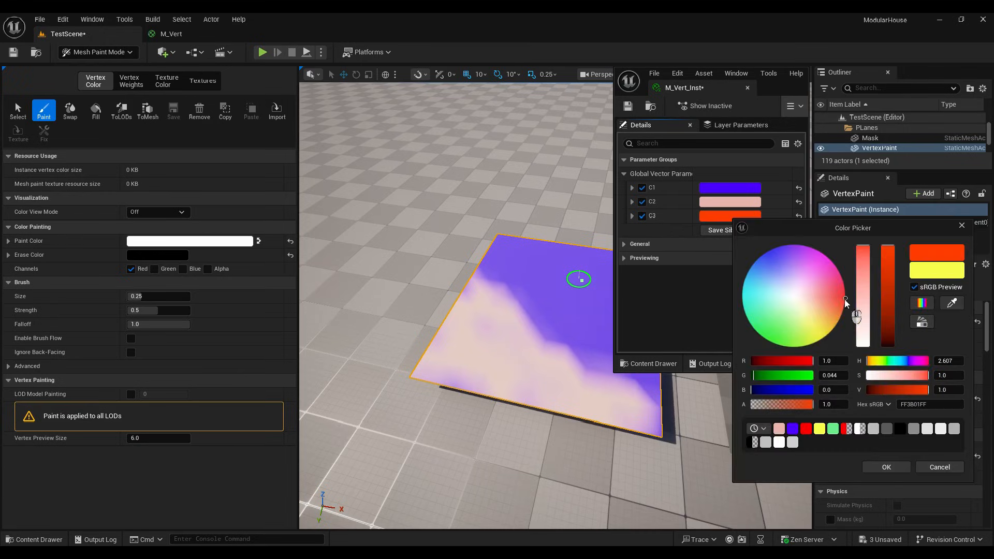
click(885, 467)
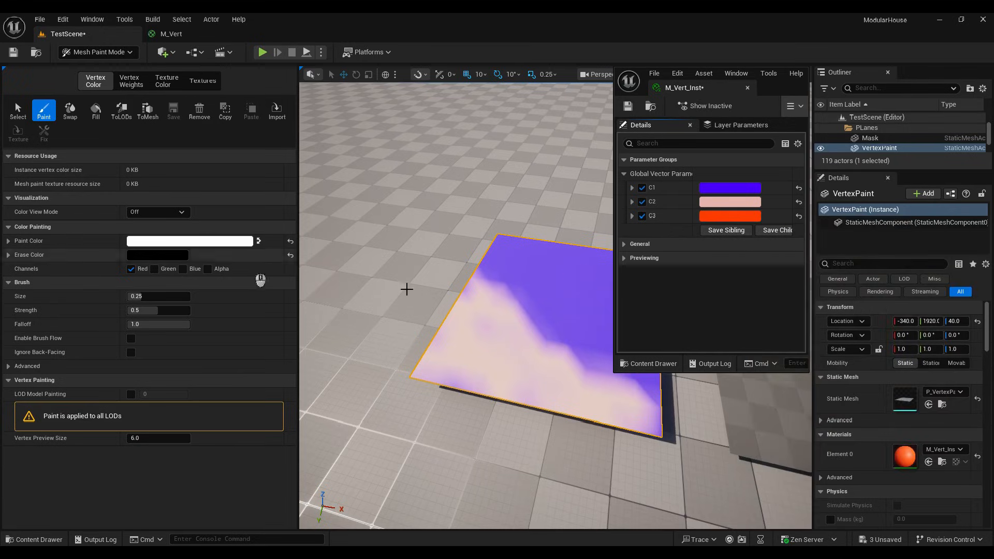
Step: Restrict painting to the Green channel and paint a large patch in the middle of the VertexPaint plane
mouse_move(455, 277)
right_down()
mouse_move(534, 353)
mouse_move(548, 264)
right_up()
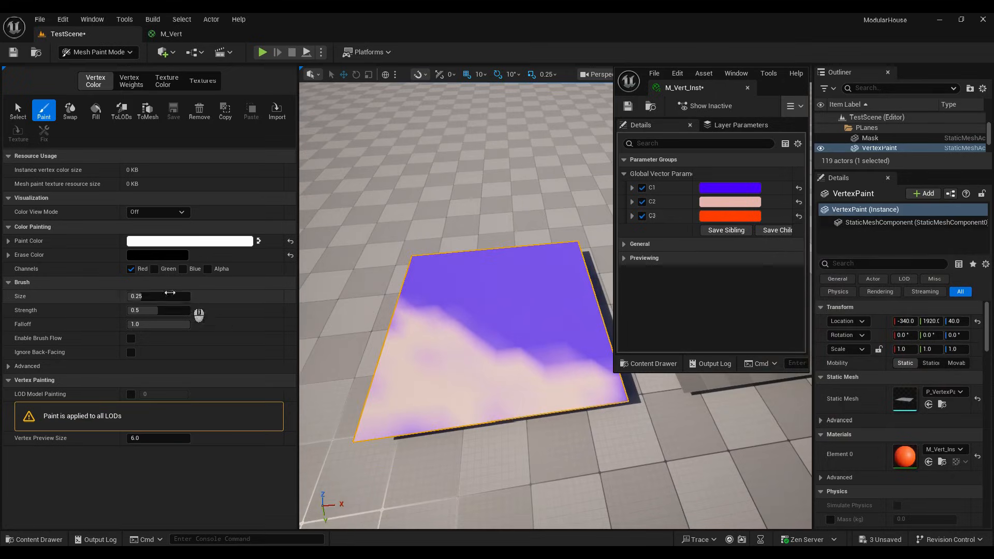
click(131, 270)
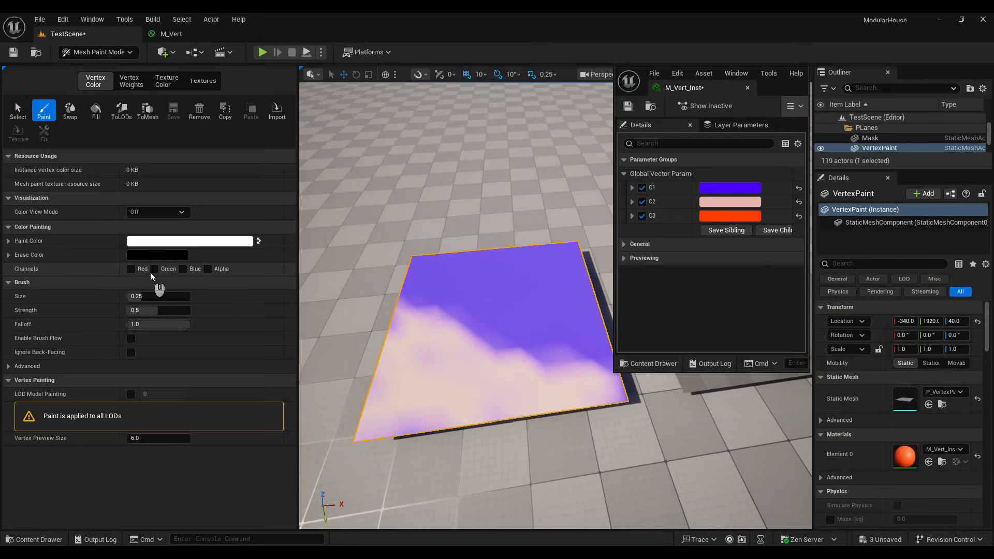
click(155, 269)
mouse_move(519, 318)
mouse_down()
mouse_move(461, 317)
mouse_move(474, 328)
mouse_move(489, 319)
mouse_move(448, 288)
mouse_move(466, 281)
mouse_up()
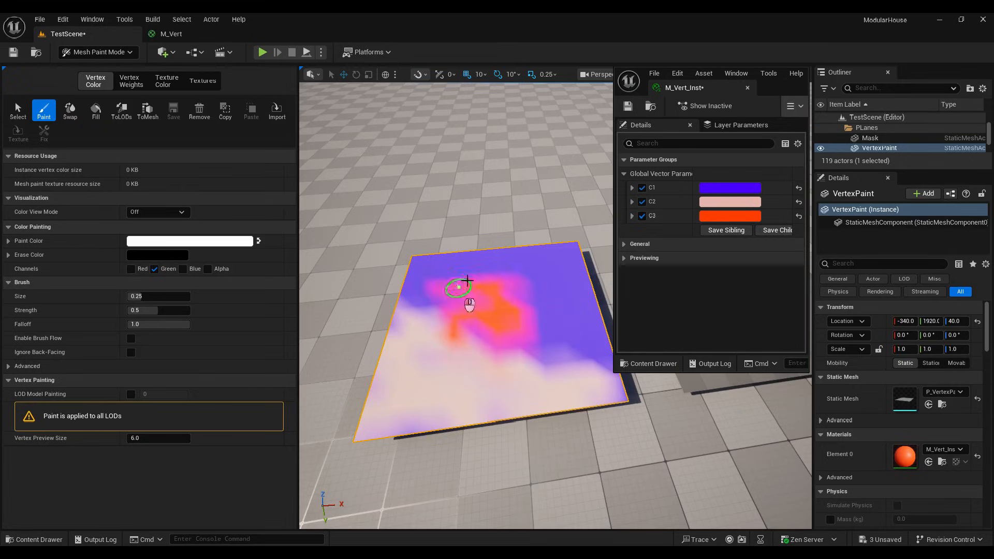
right_drag(466, 282, 455, 353)
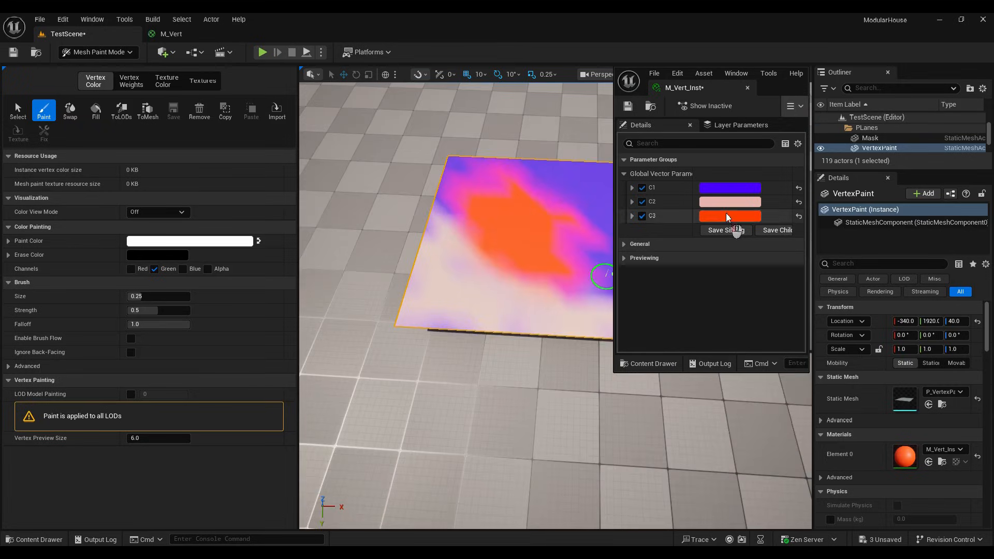
click(726, 214)
mouse_move(789, 298)
mouse_down()
mouse_move(777, 316)
mouse_move(805, 312)
mouse_move(787, 316)
mouse_up()
click(933, 462)
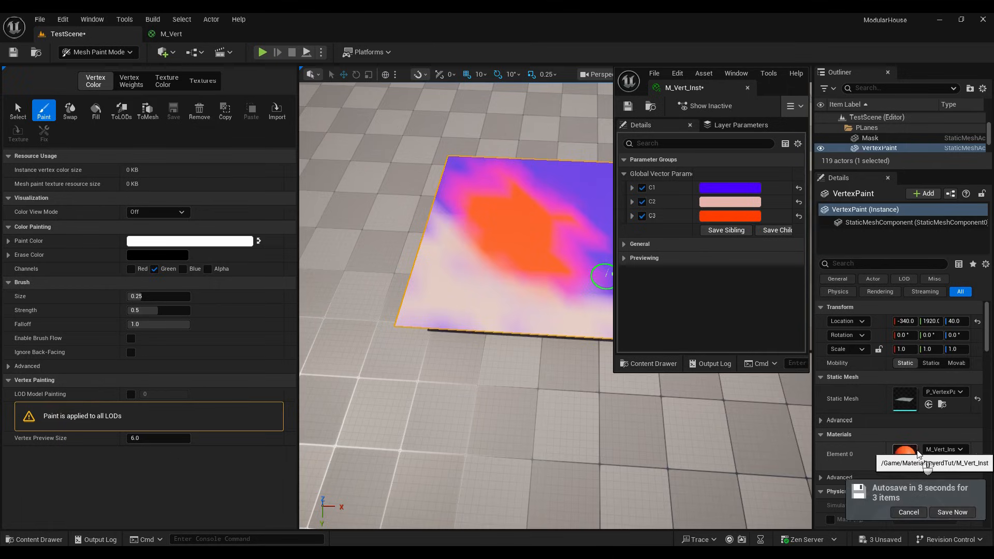
Step: Cancel the pending autosave and switch mesh painting from the Paint tool to the Select tool
click(914, 512)
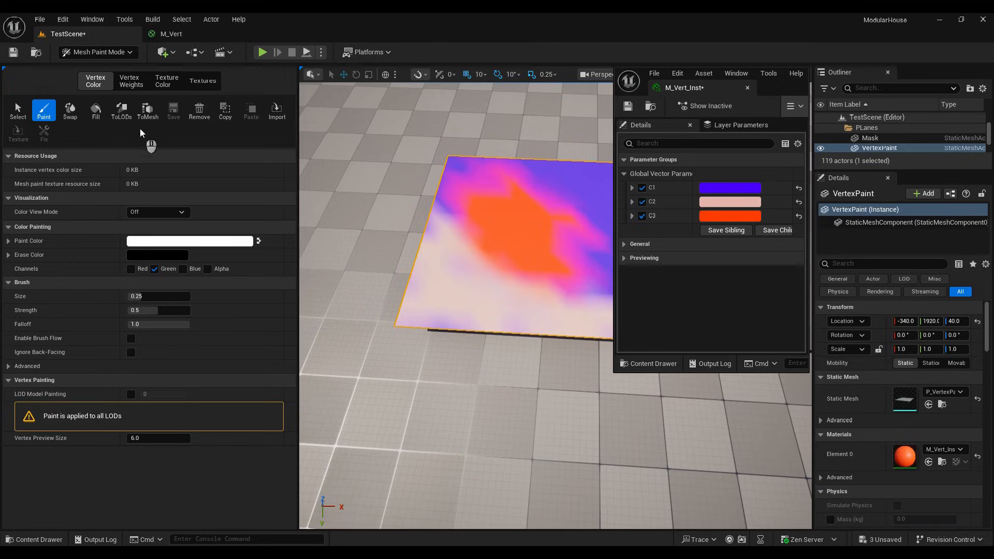
right_drag(480, 334, 501, 305)
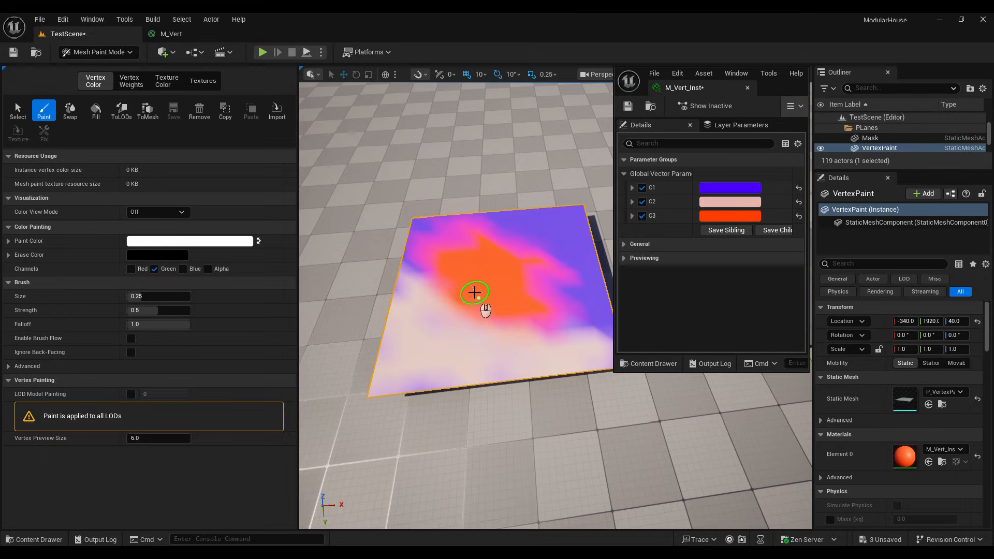
click(18, 109)
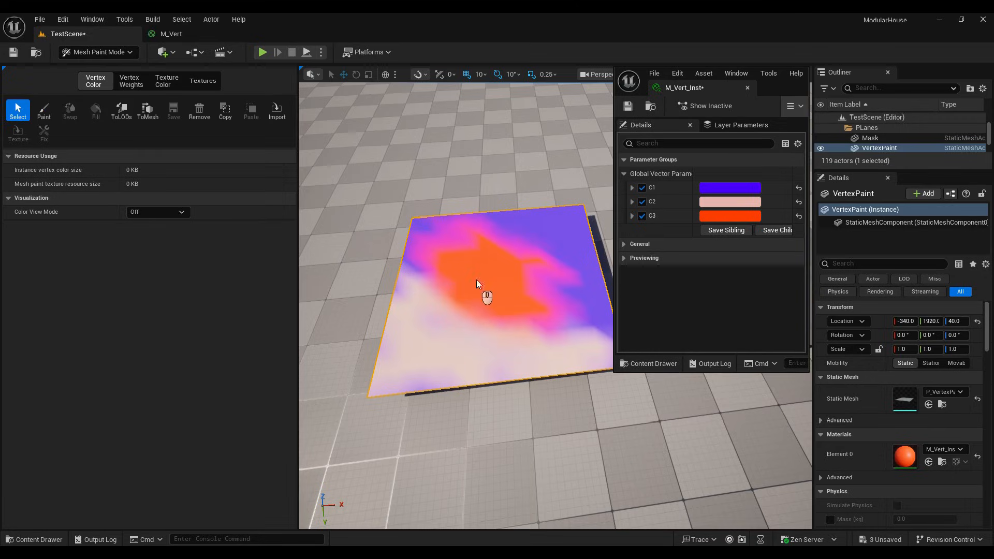
right_drag(492, 283, 493, 282)
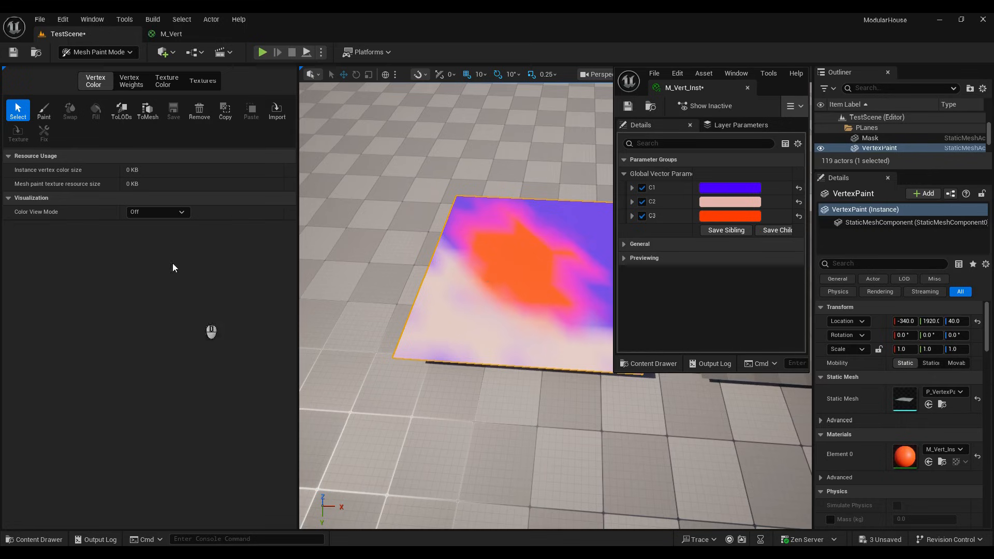
Step: Return to Selection Mode and duplicate the VertexPaint plane along X, placing the copy at about X -790
key(shift+1)
right_drag(373, 266, 432, 275)
key(a)
key(s)
alt+drag(484, 288, 314, 270)
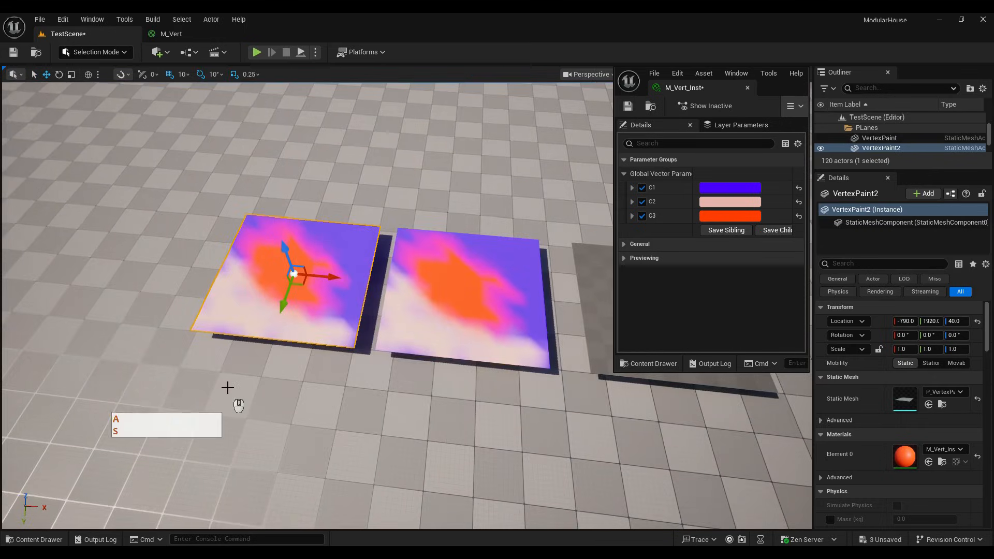
Step: Switch to Mesh Paint Mode with the duplicated plane selected and activate the vertex colour Paint tool
click(96, 52)
click(101, 104)
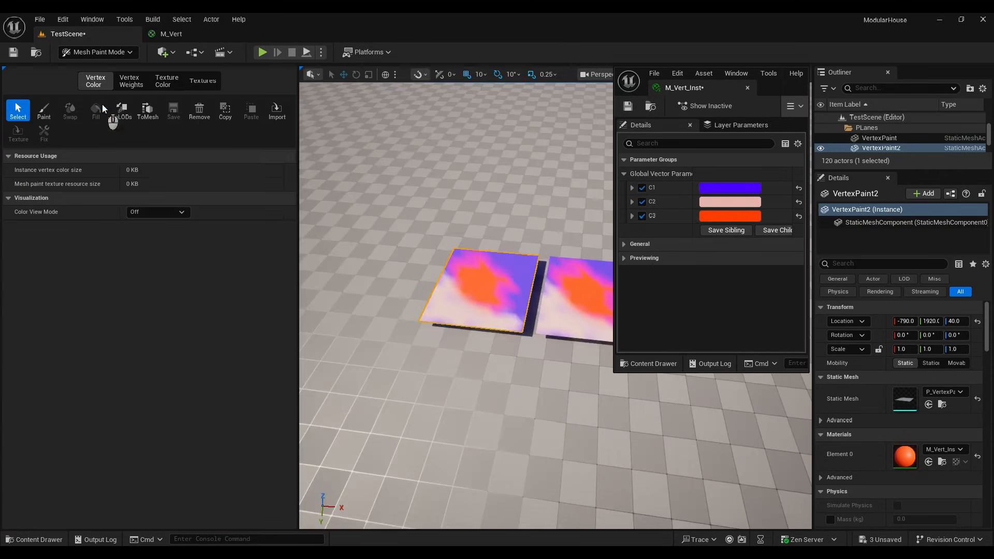
key(w)
key(a)
key(w)
right_drag(426, 238, 465, 240)
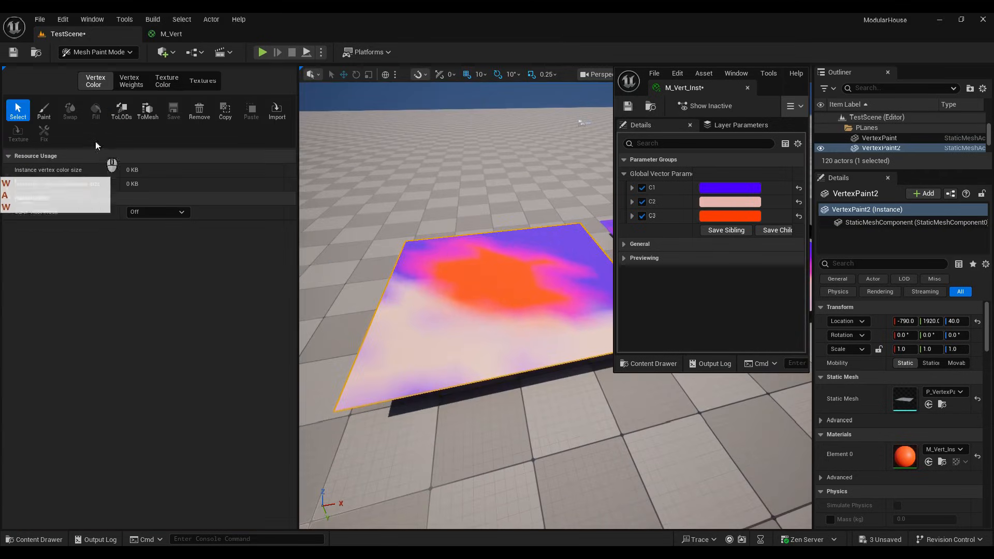
click(44, 110)
Step: Fill the duplicated plane's Red, Green and Blue channels with black and swap the Paint Color back to white
click(182, 268)
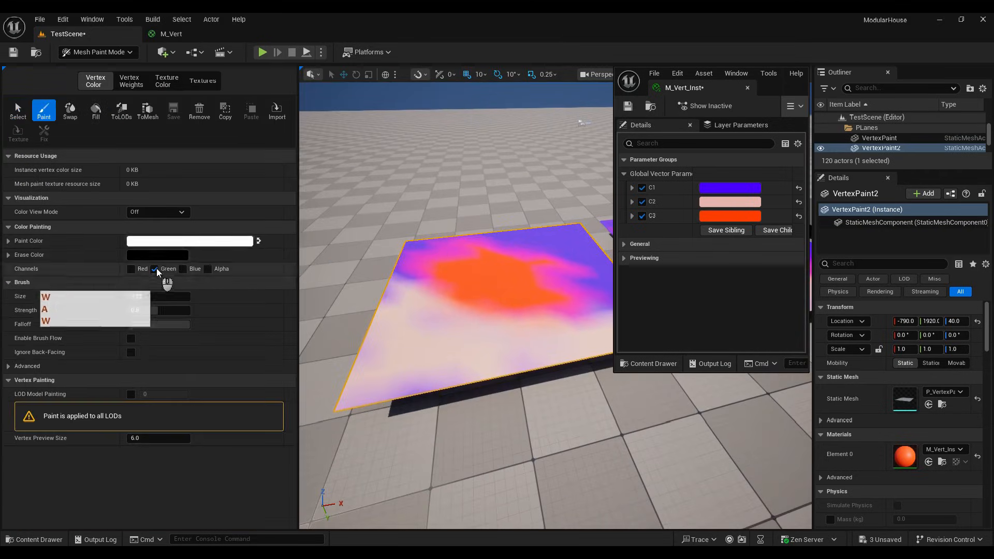
click(131, 269)
key(x)
click(96, 110)
key(d)
mouse_move(533, 288)
right_down()
mouse_move(522, 300)
mouse_move(506, 282)
right_up()
key(s)
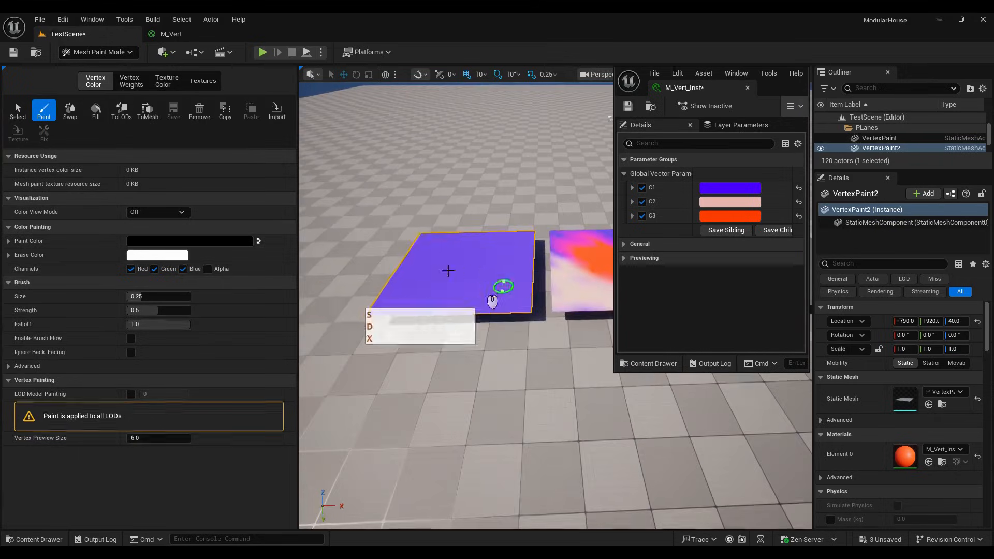
key(x)
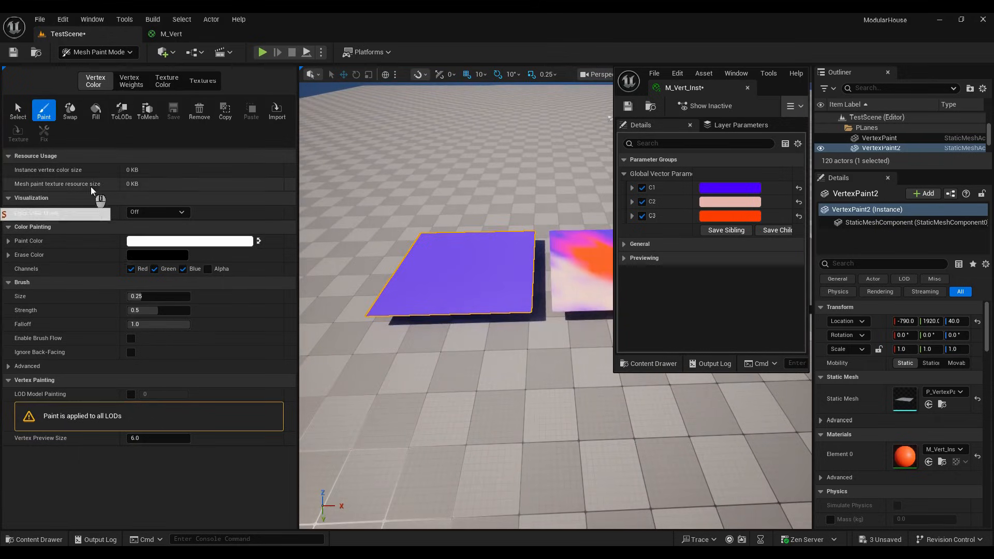
Step: Restrict vertex painting to the Red channel and paint a white band across the middle of the duplicated plane
click(154, 268)
click(182, 268)
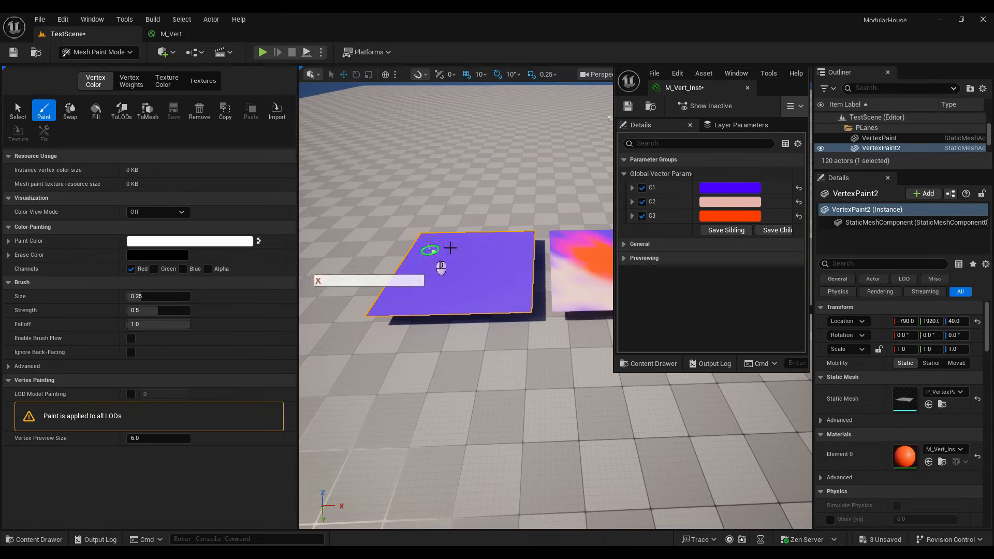
mouse_move(461, 259)
mouse_down()
mouse_move(483, 255)
mouse_move(466, 282)
mouse_move(467, 256)
mouse_move(466, 303)
mouse_up()
key(w)
mouse_move(465, 303)
right_down()
mouse_move(490, 285)
mouse_move(517, 290)
right_up()
key(a)
key(s)
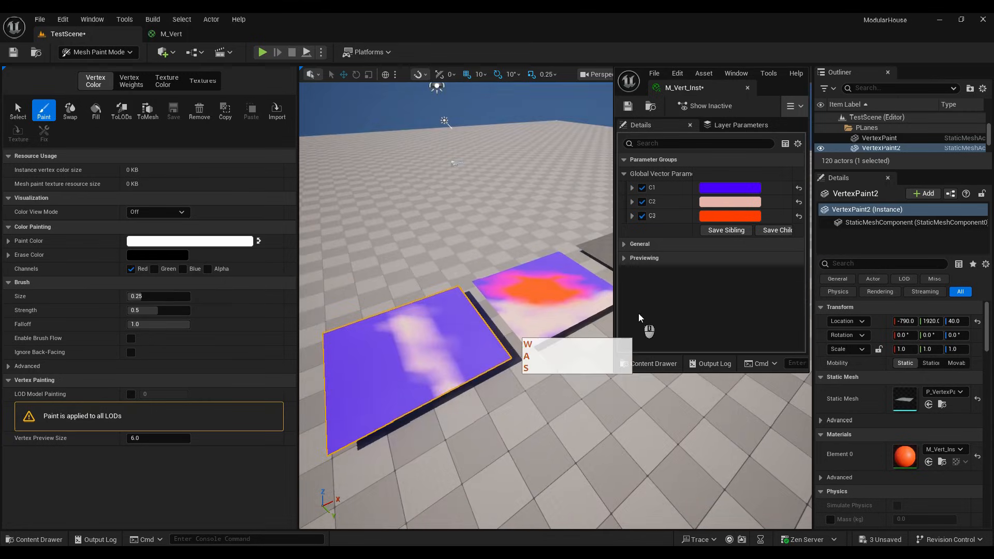
mouse_move(506, 268)
mouse_down()
mouse_move(465, 237)
mouse_move(418, 301)
mouse_up()
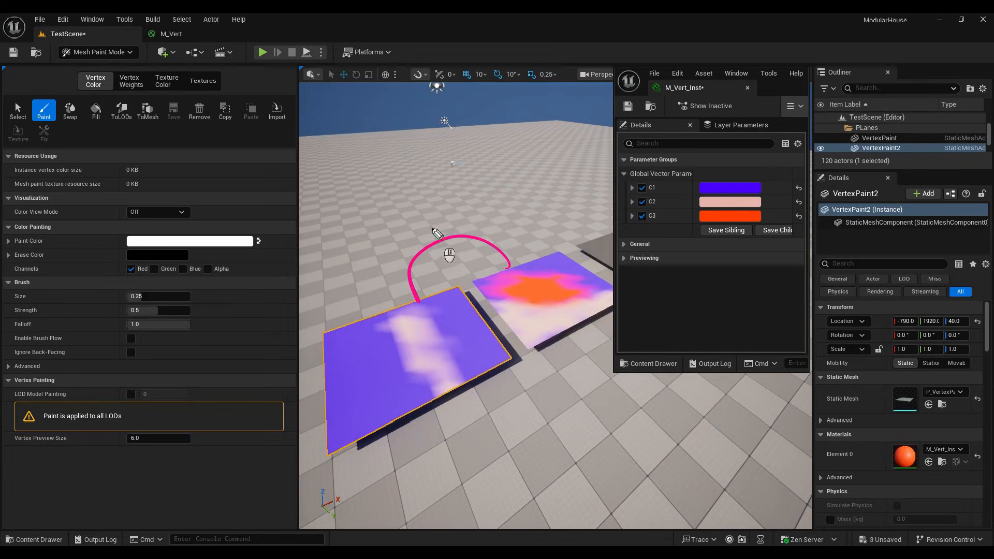
drag(438, 237, 400, 189)
drag(414, 191, 395, 197)
drag(382, 163, 389, 186)
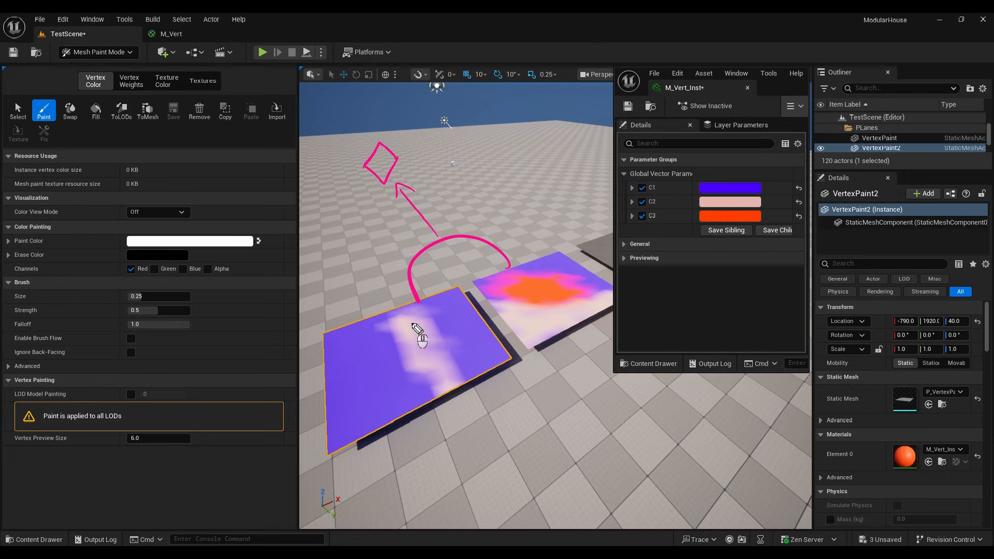
mouse_move(647, 228)
mouse_down()
mouse_move(665, 158)
mouse_move(636, 223)
mouse_up()
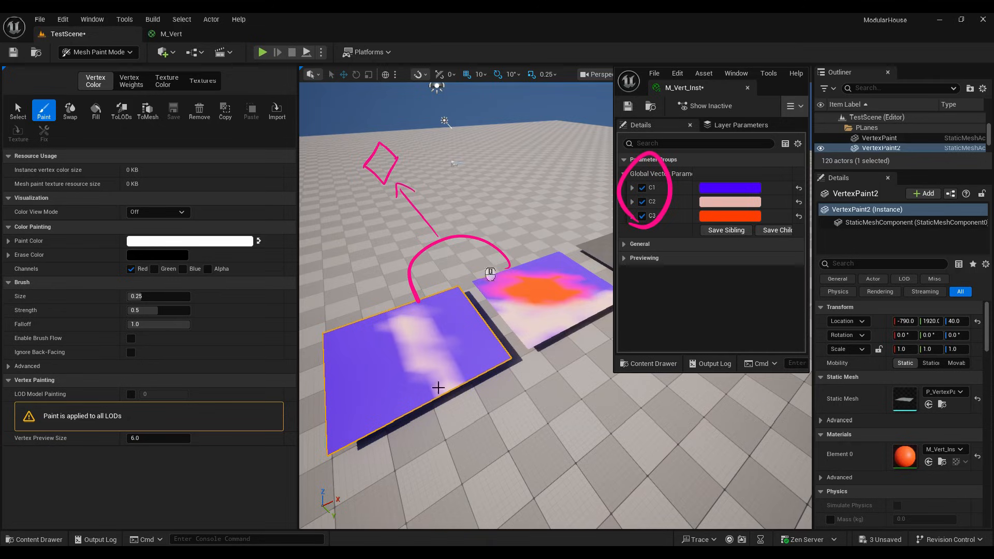
mouse_move(437, 383)
mouse_down()
mouse_move(343, 344)
mouse_move(378, 378)
mouse_move(370, 388)
mouse_up()
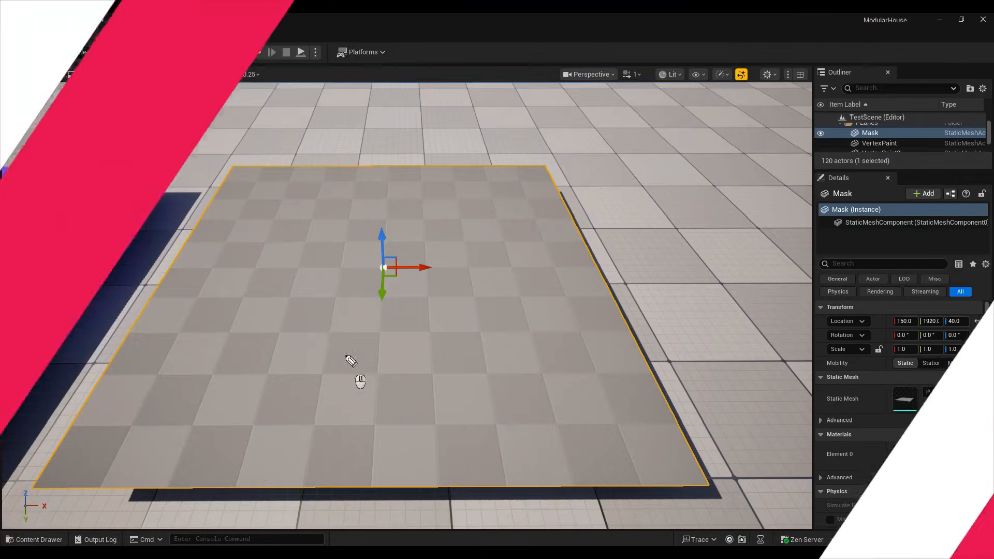
mouse_move(309, 311)
mouse_down()
mouse_move(327, 277)
mouse_move(342, 311)
mouse_move(369, 314)
mouse_up()
drag(385, 294, 402, 326)
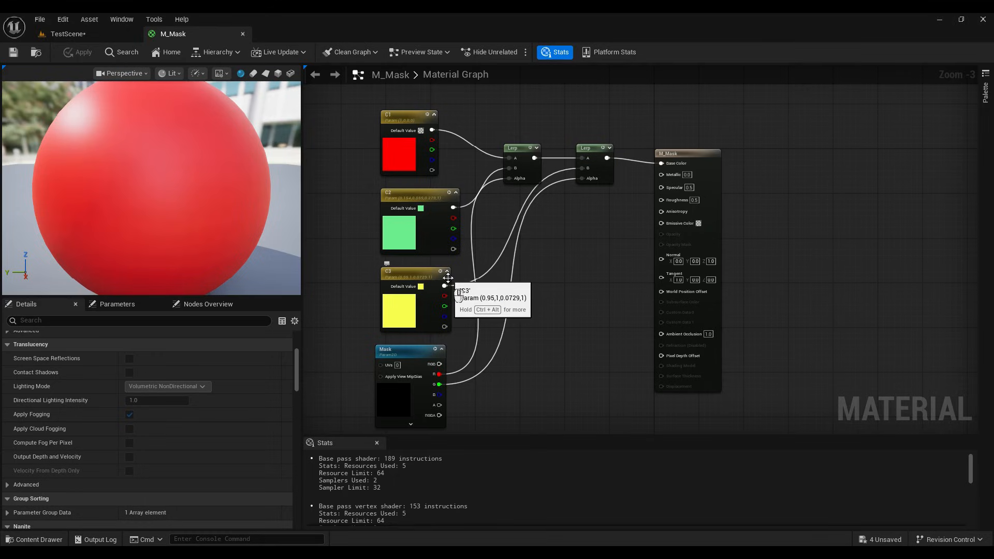
Step: Inspect the Mask texture parameter in M_Mask and its blackmask1 texture among the MaterialLayerdTut assets
scroll(398, 394, up, 3)
click(403, 331)
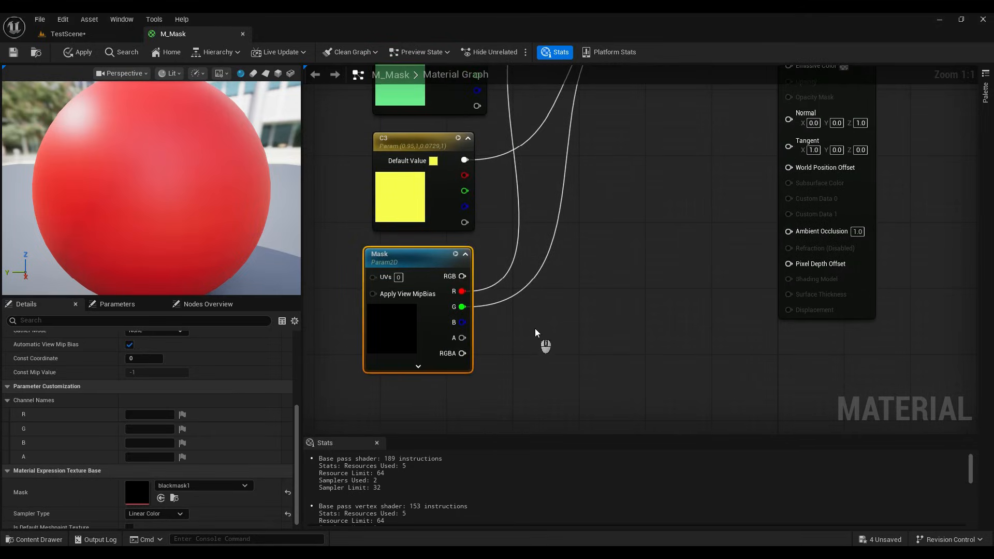
key(ctrl)
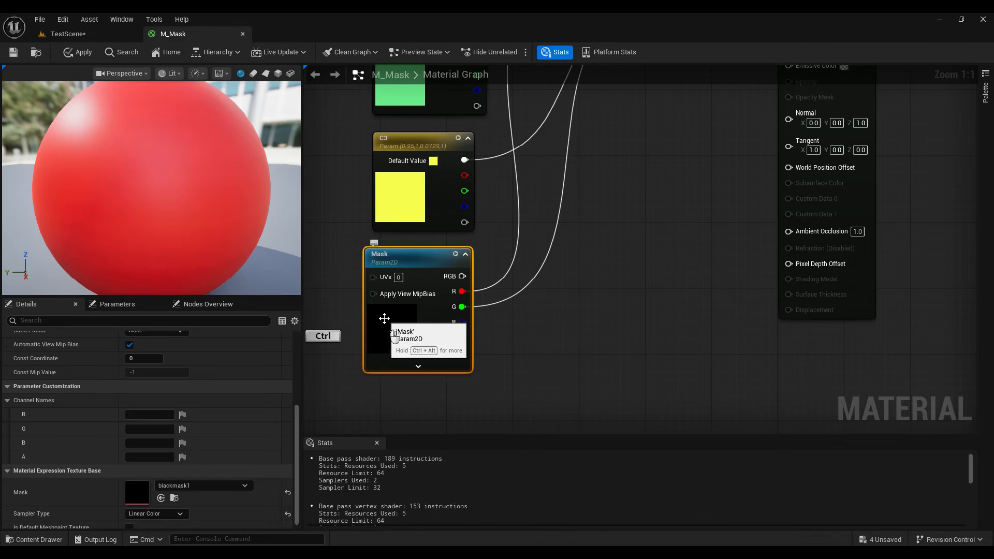
key(ctrl+space)
click(310, 476)
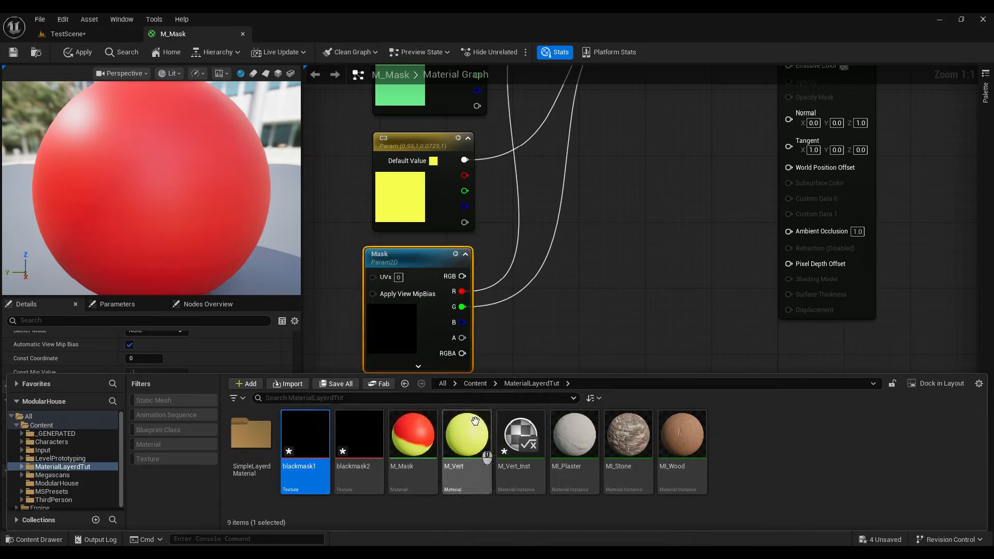
click(482, 340)
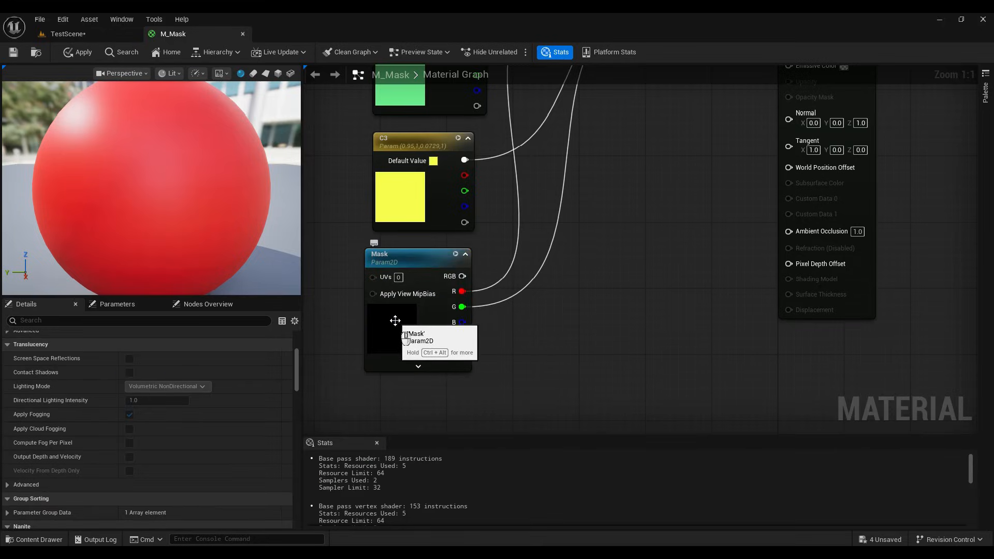
Step: Trace how the Mask's R and G outputs drive the alphas of the two Lerps blending C1, C2 and C3
right_drag(566, 256, 513, 345)
scroll(448, 329, down, 4)
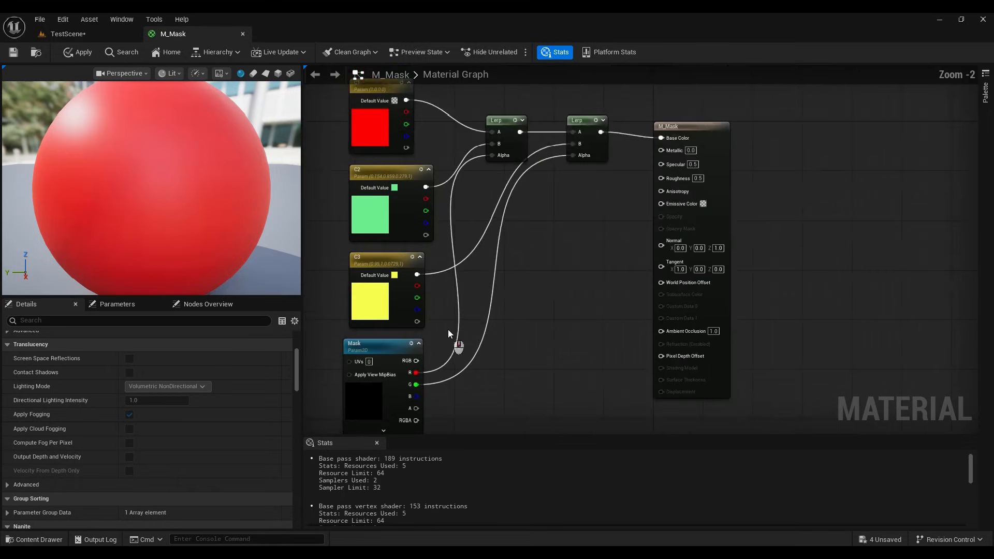
scroll(417, 382, up, 3)
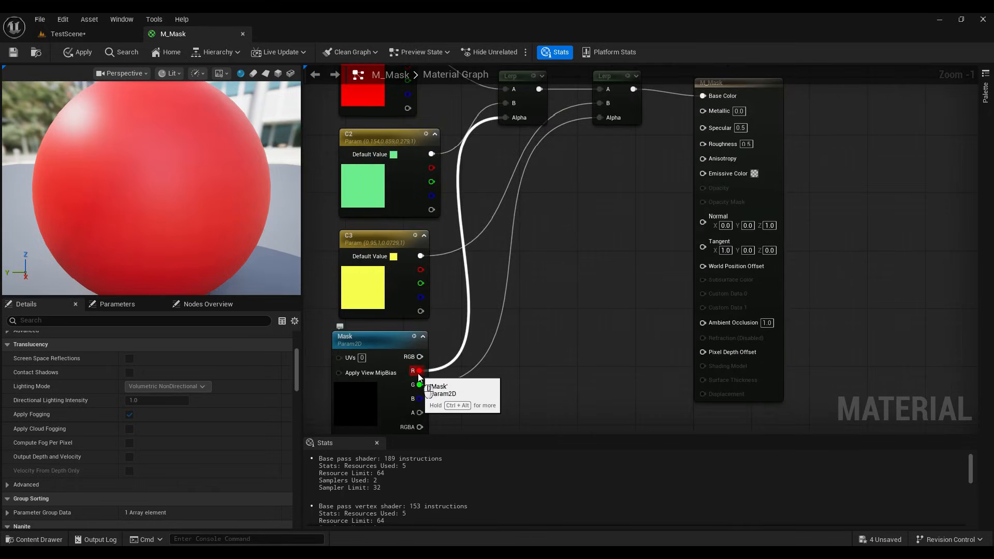
scroll(456, 201, up, 2)
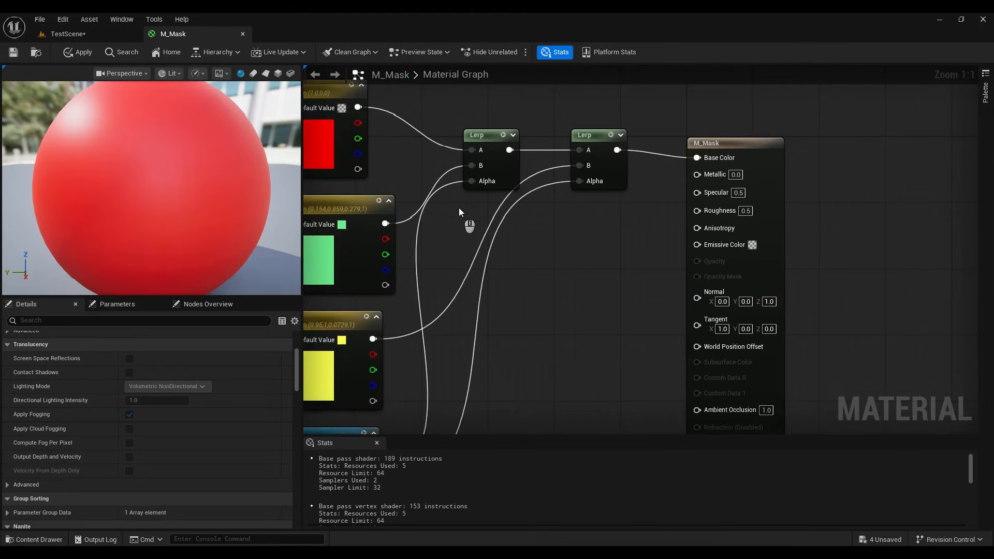
right_drag(459, 207, 517, 233)
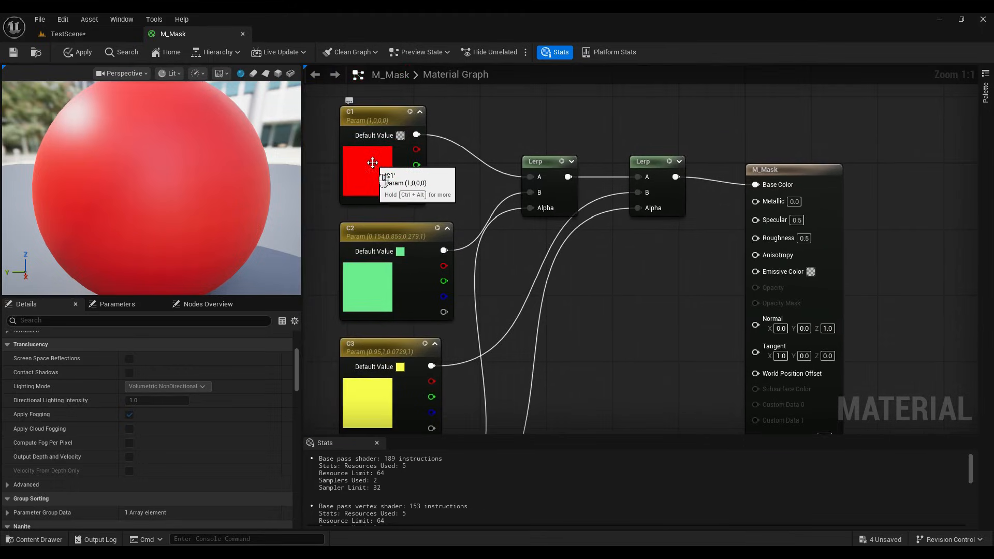
right_drag(481, 299, 533, 112)
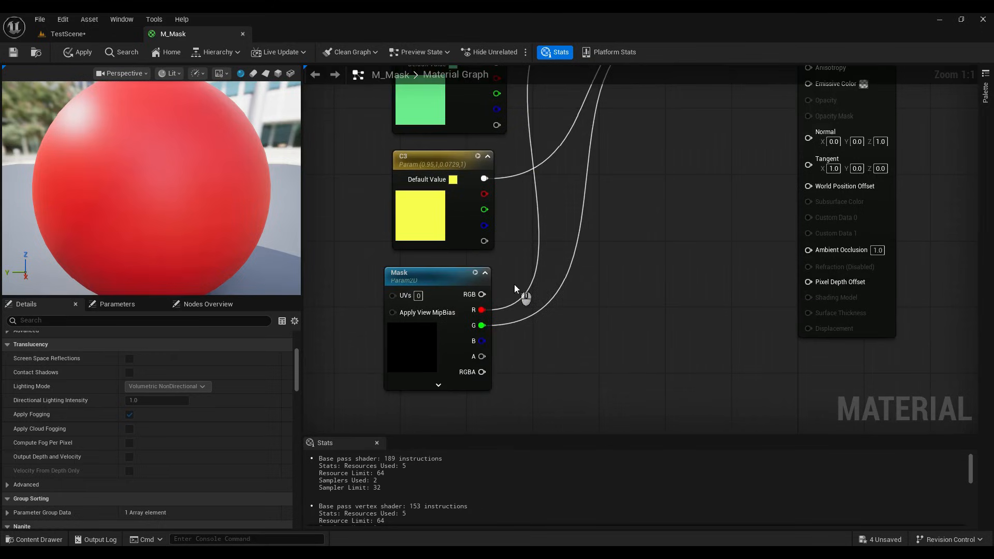
right_drag(608, 271, 458, 401)
right_drag(493, 317, 670, 342)
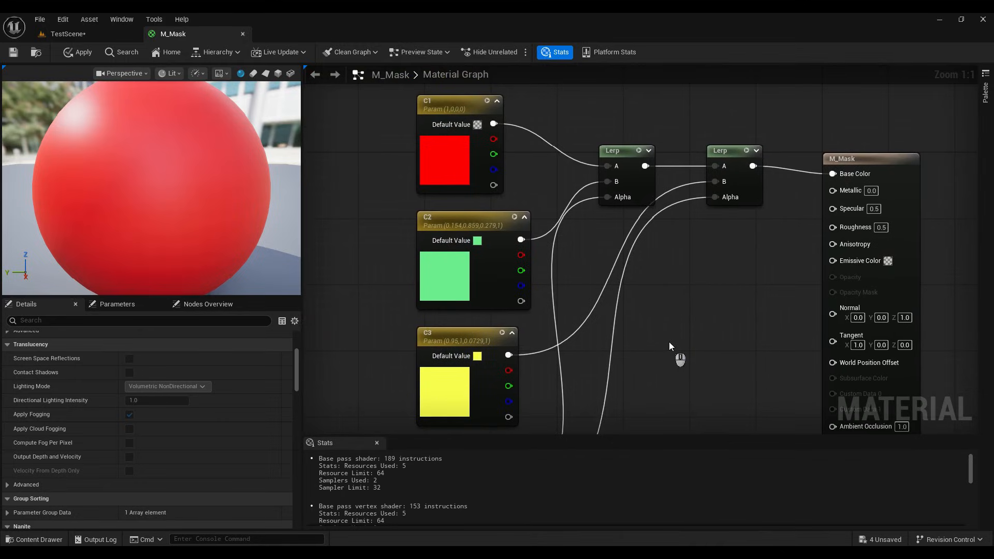
Step: Save M_Mask and apply a new material instance of it to the Mask plane in TestScene
click(14, 54)
click(68, 33)
key(ctrl+space)
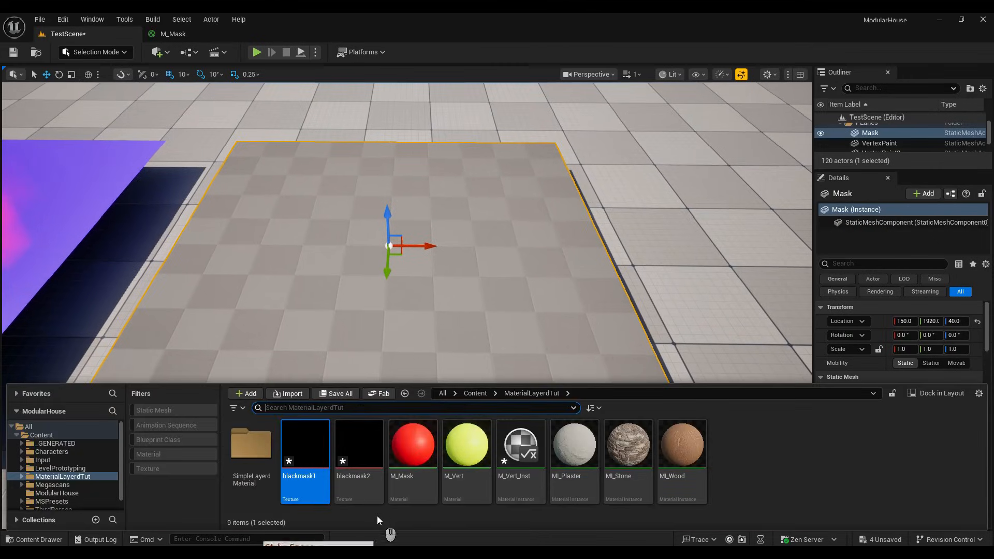
click(412, 445)
right_click(412, 445)
click(450, 168)
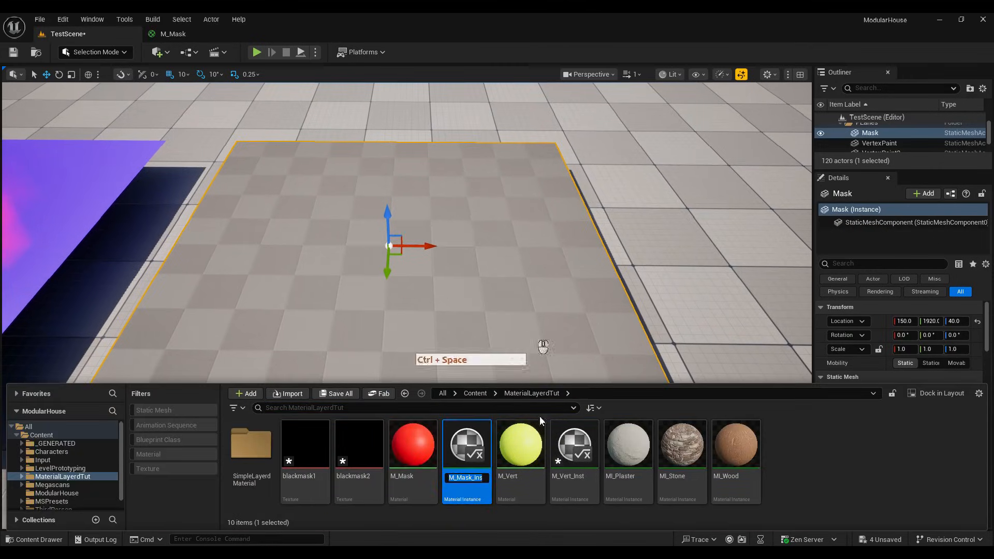
drag(466, 445, 380, 303)
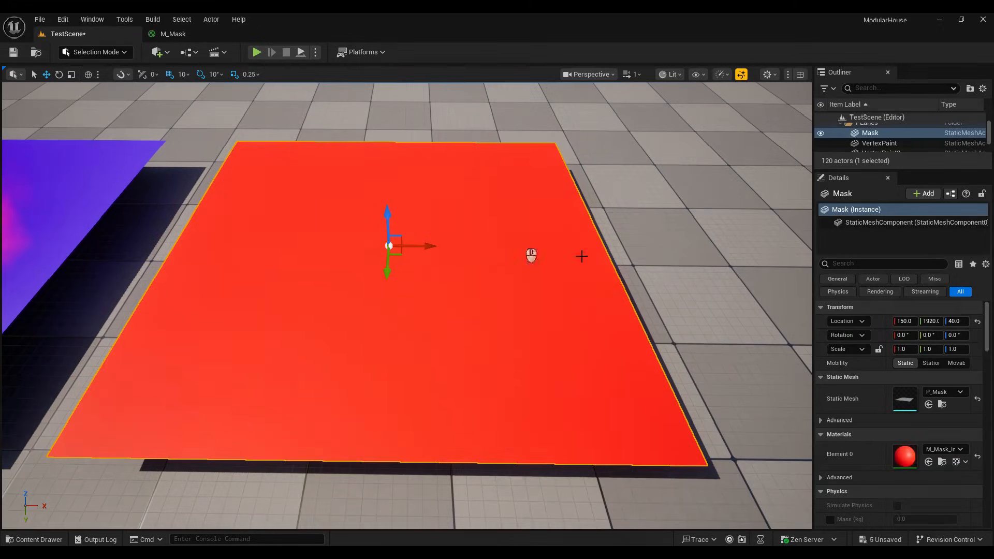
Step: Enter Mesh Paint Mode, activate the texture Paint tool for the Mask plane and review the available Paint Texture choices
click(96, 51)
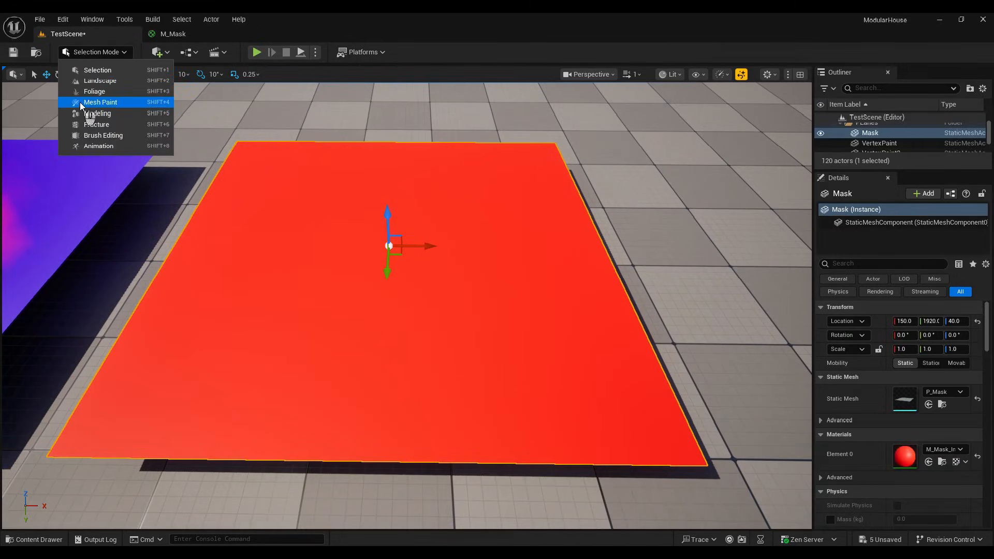
click(98, 102)
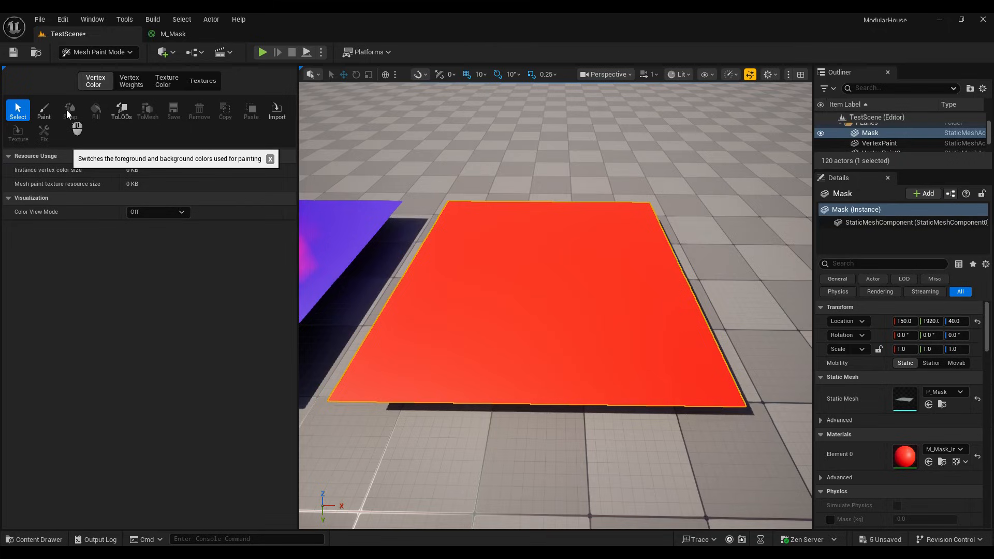
click(203, 82)
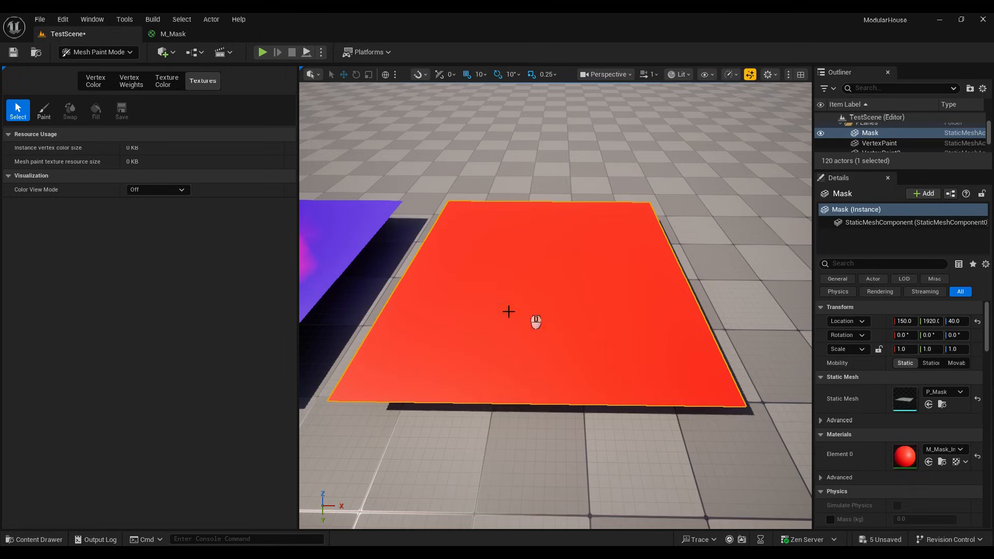
click(41, 117)
scroll(127, 456, down, 1)
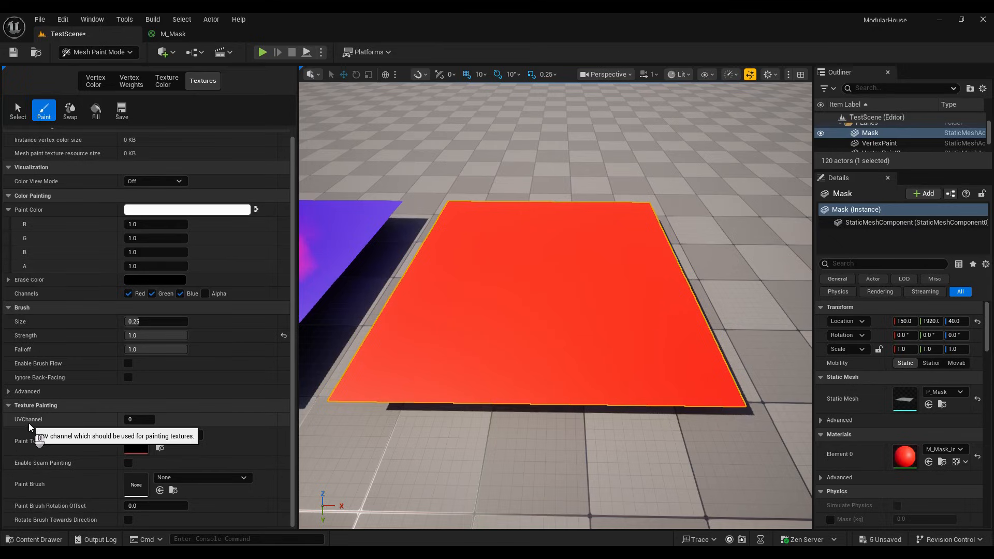
click(167, 437)
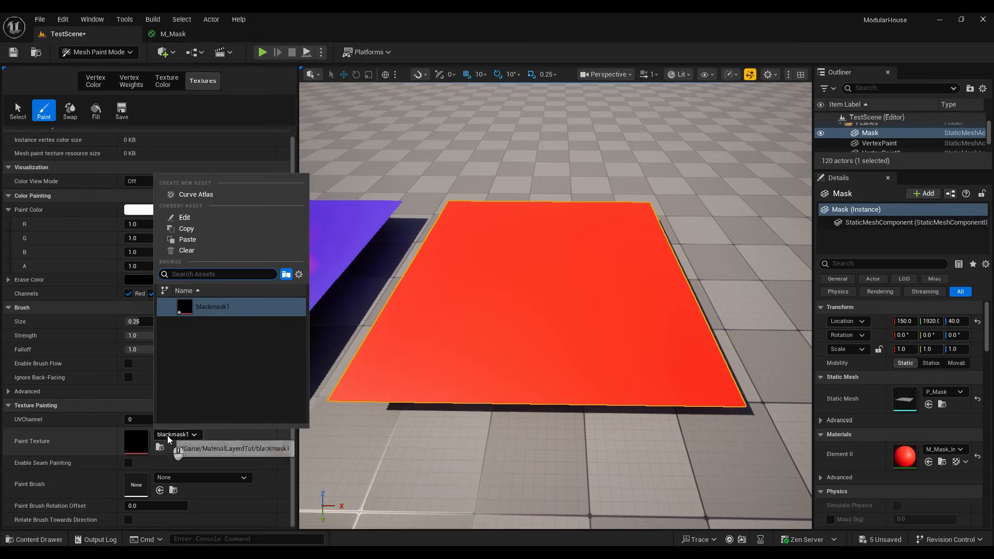
click(85, 433)
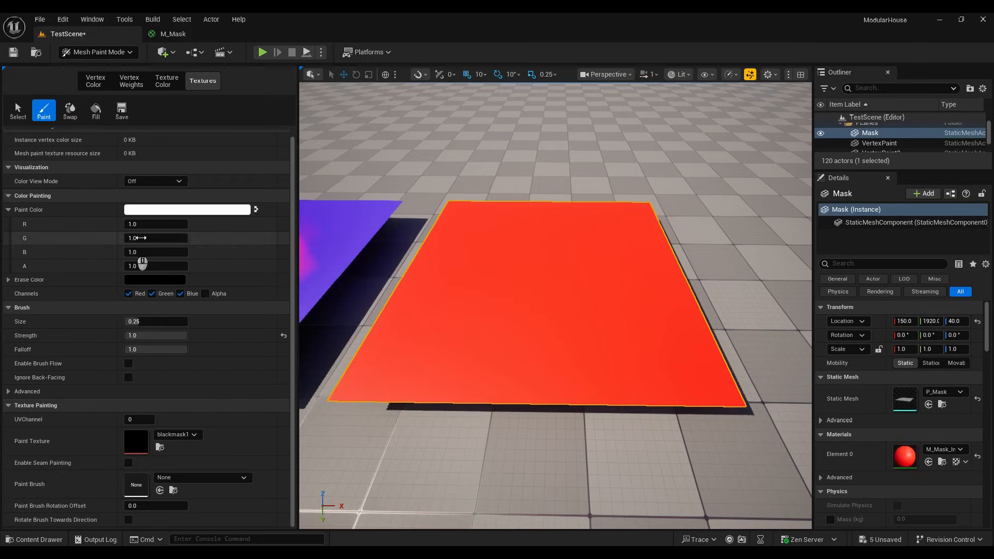
Step: Restrict texture painting to the Red channel and paint white over the near-left half of the Mask plane
click(180, 294)
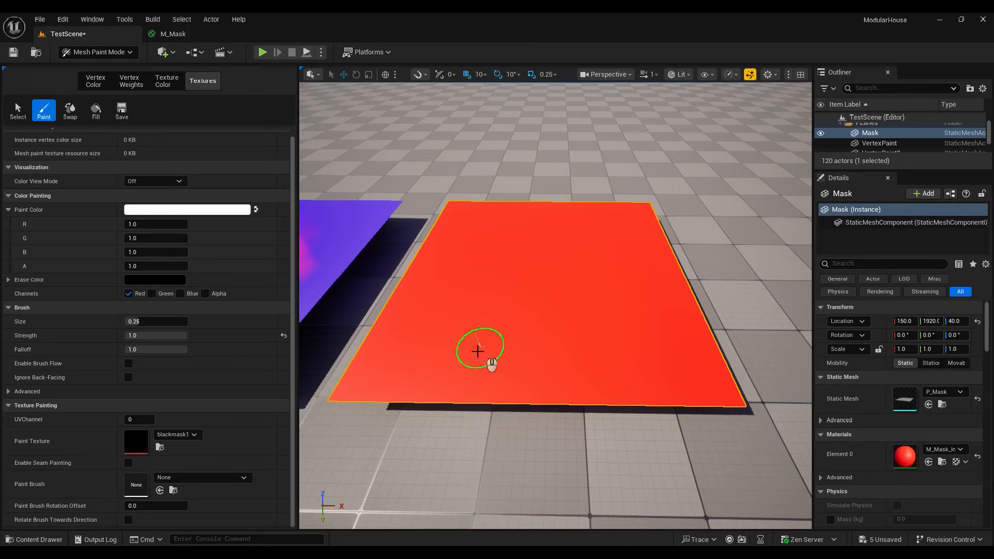
mouse_move(483, 348)
mouse_down()
mouse_move(444, 362)
mouse_move(486, 362)
mouse_move(464, 409)
mouse_move(604, 391)
mouse_move(508, 348)
mouse_move(512, 341)
mouse_up()
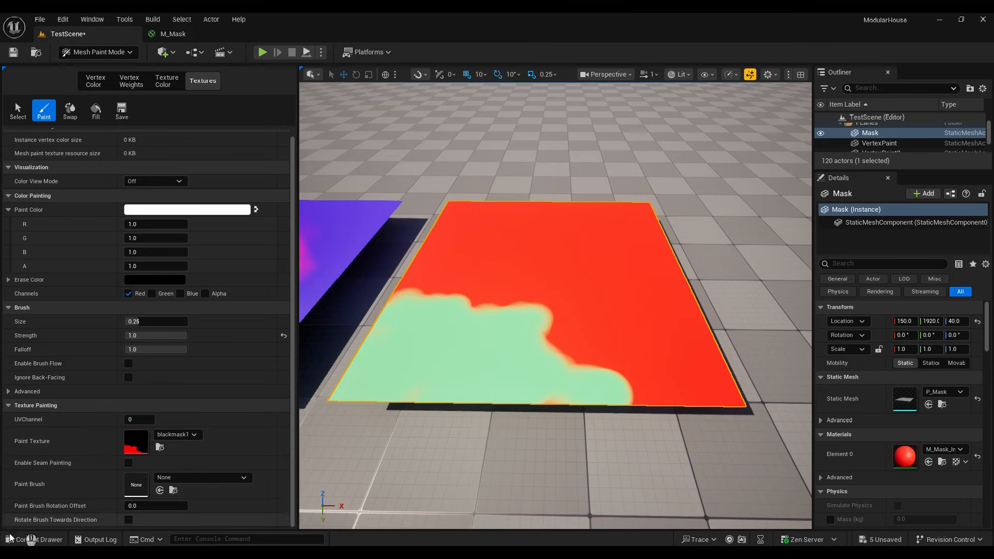
key(ctrl+space)
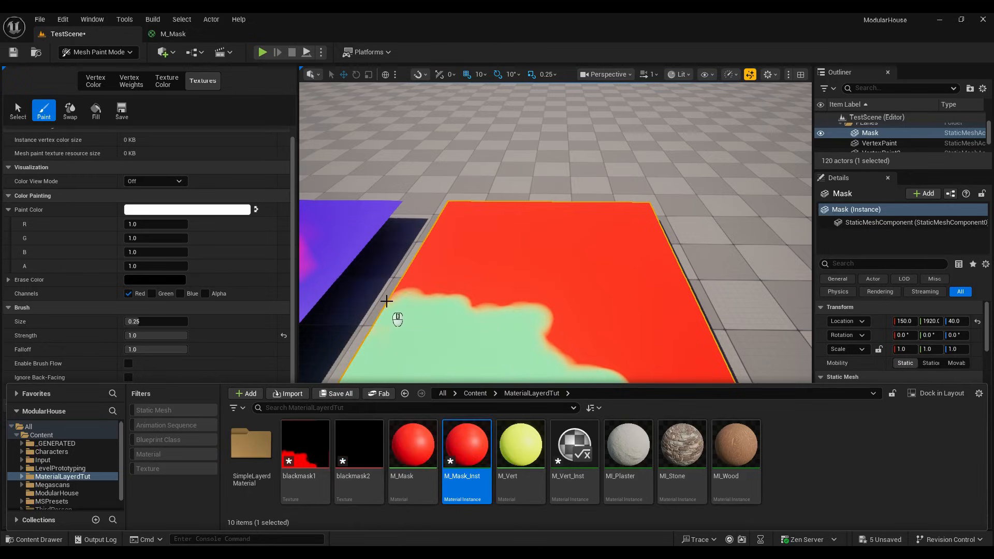
mouse_move(507, 284)
mouse_down()
mouse_move(472, 300)
mouse_move(508, 328)
mouse_move(522, 383)
mouse_move(594, 378)
mouse_move(554, 337)
mouse_move(572, 337)
mouse_move(568, 370)
mouse_move(657, 382)
mouse_move(528, 302)
mouse_move(420, 266)
mouse_up()
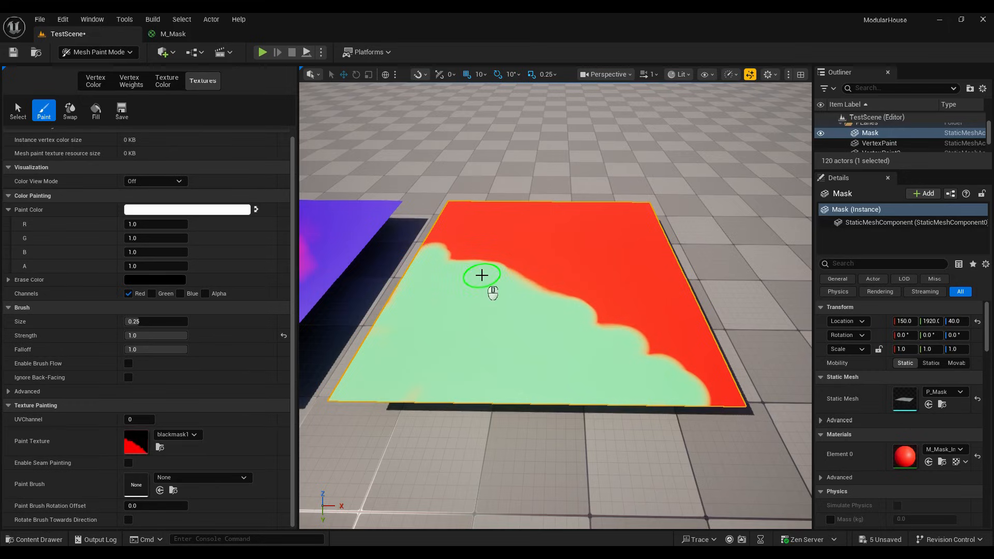
Step: Set the Maximum Texture Size of blackmask1 to 64, save the texture and return to TestScene
key(ctrl+space)
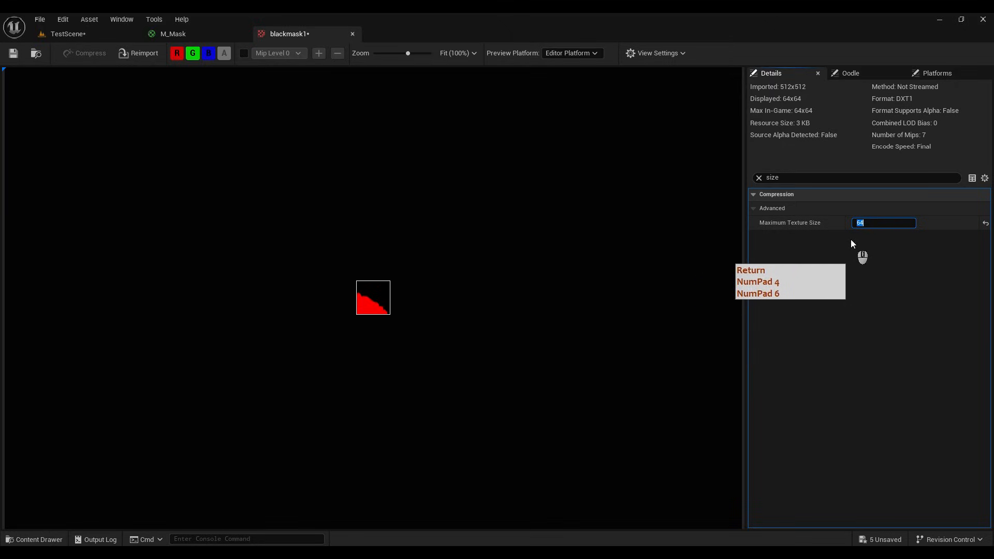
key(Return)
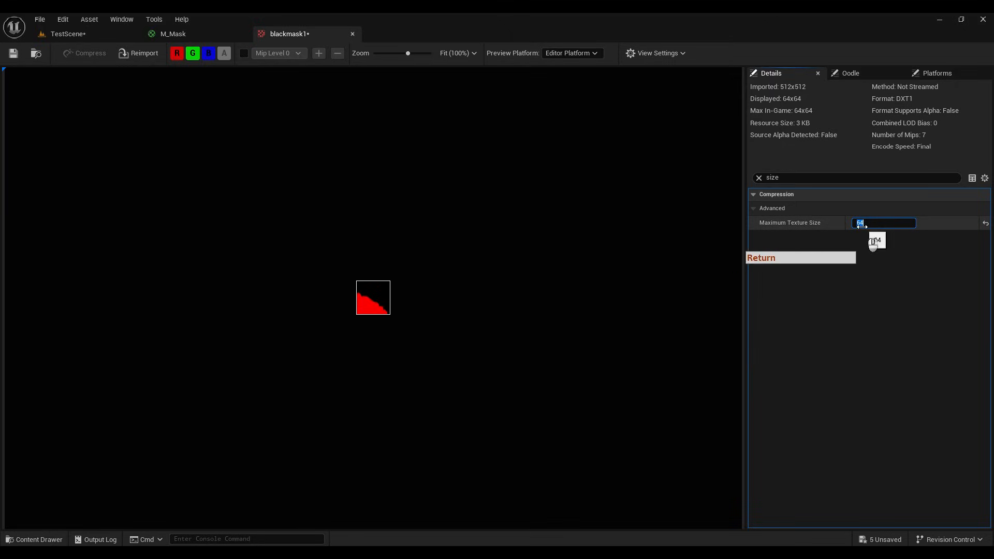
click(15, 52)
click(98, 36)
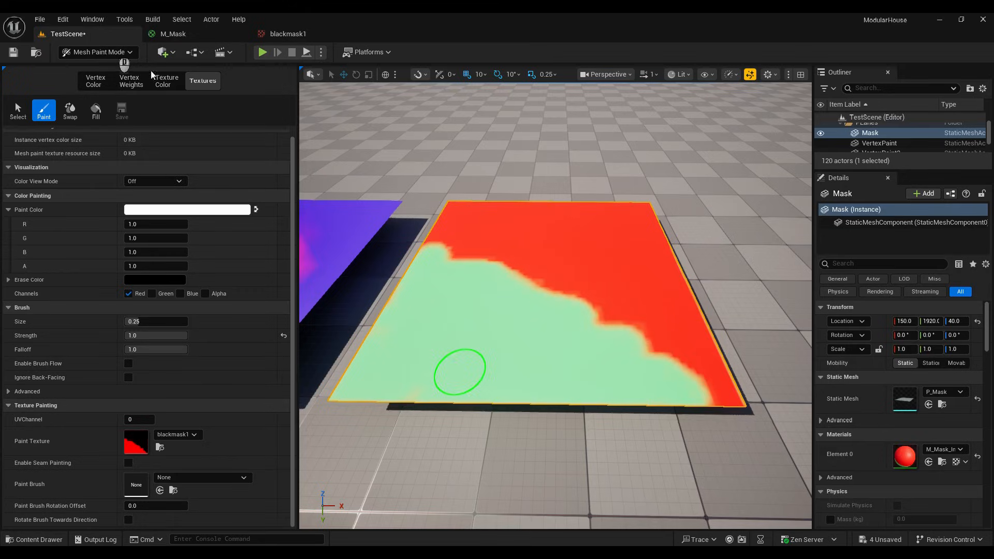
Step: Extend the Red-channel painting along the diagonal colour boundary on the Mask plane and return to Selection Mode
mouse_move(583, 314)
mouse_down()
mouse_move(566, 293)
mouse_move(473, 259)
mouse_move(740, 403)
mouse_move(657, 361)
mouse_up()
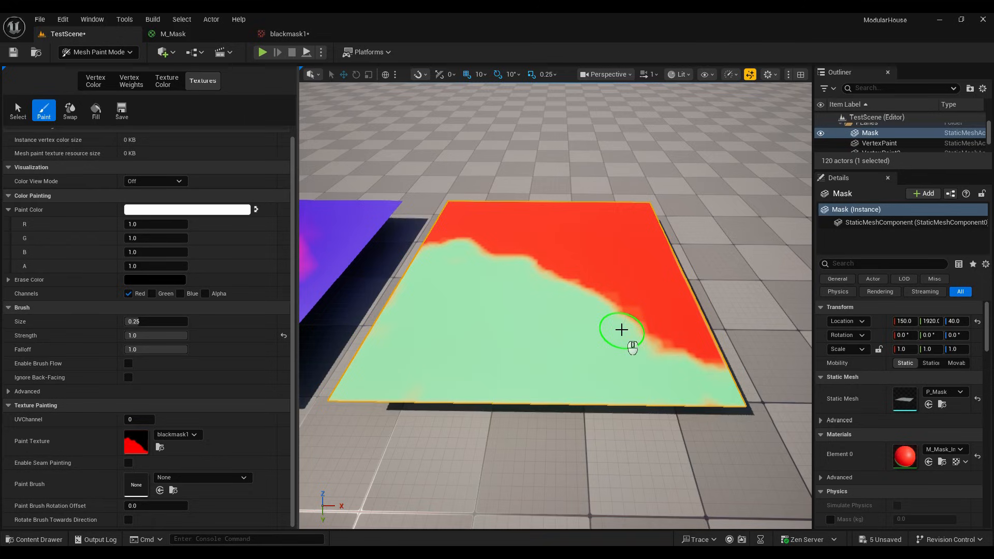
key(shift+1)
right_drag(469, 312, 446, 301)
key(s)
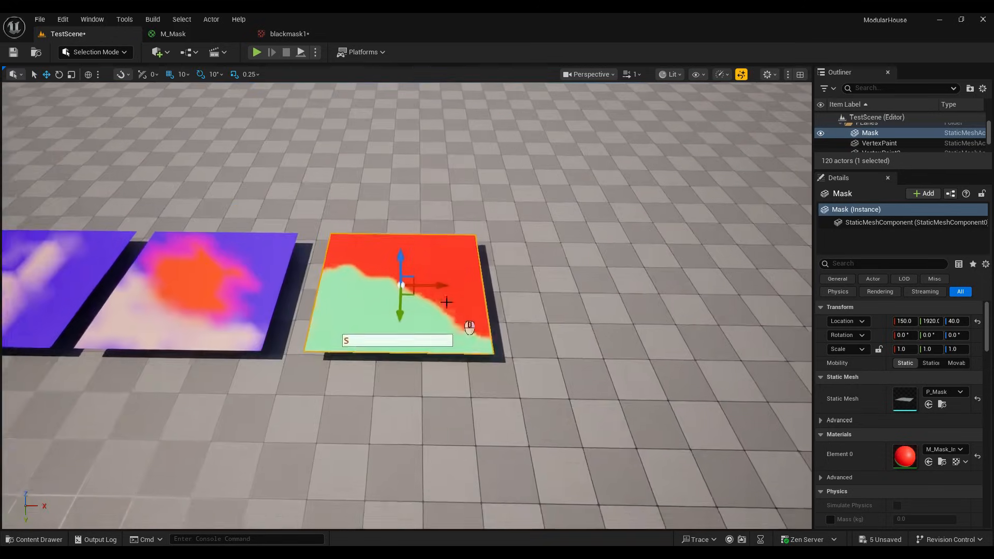
Step: Duplicate the Mask plane along the X axis to Location X 590, beside the original
alt+drag(426, 286, 590, 289)
right_drag(479, 298, 497, 306)
key(w)
key(w)
key(d)
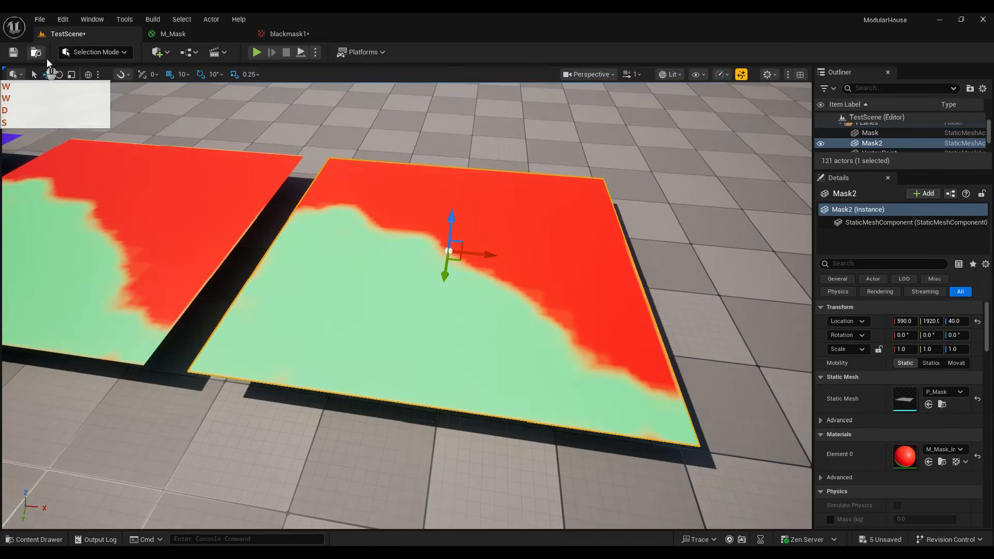
Step: In Mesh Paint Mode, restrict texture painting to the Green channel and paint a white strip along the colour boundary on Mask2
click(94, 51)
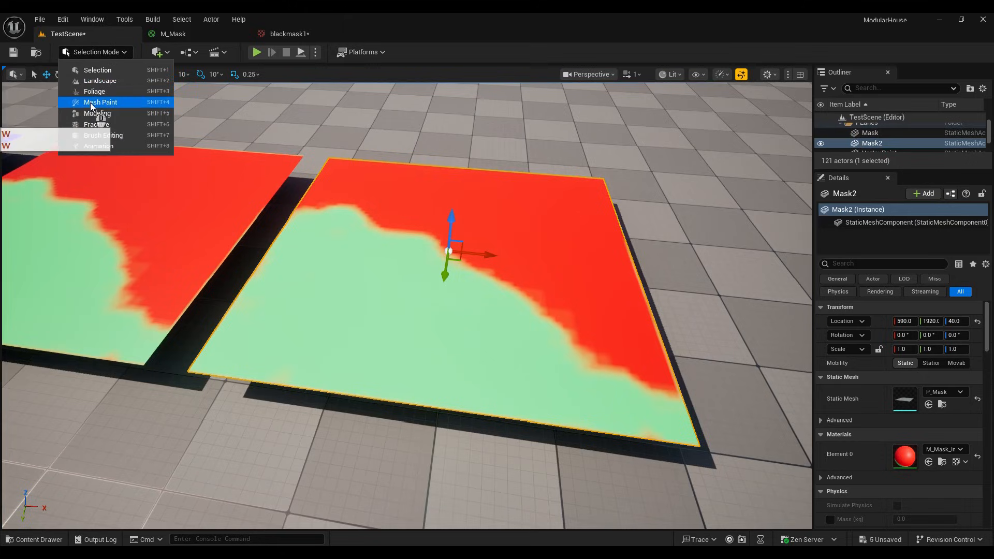
click(99, 102)
click(44, 110)
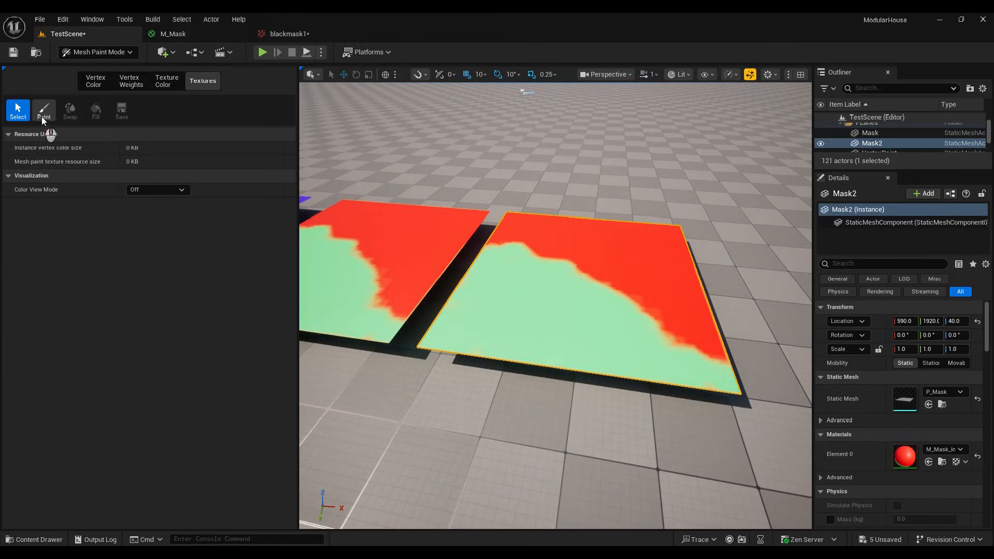
click(152, 301)
right_drag(601, 259, 574, 273)
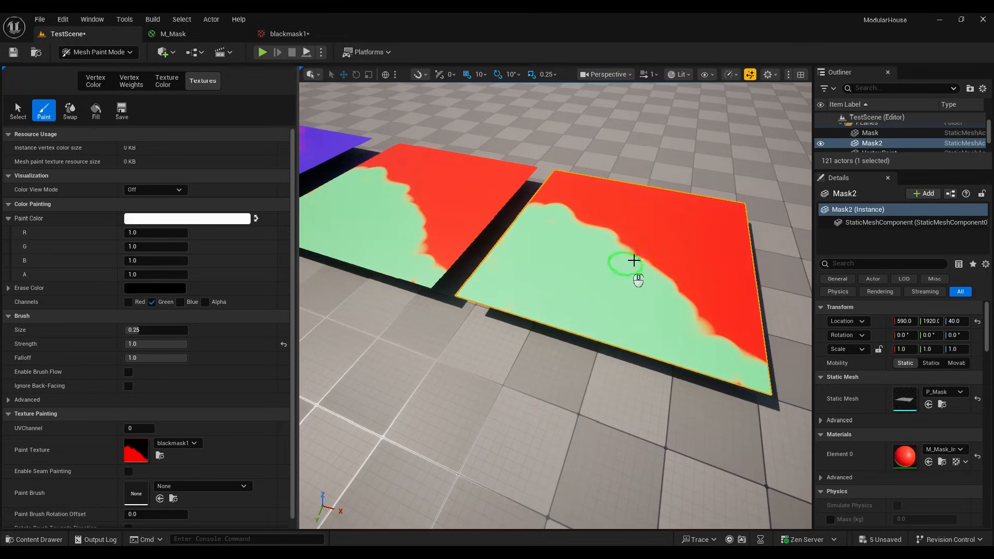
mouse_move(632, 262)
mouse_down()
mouse_move(681, 302)
mouse_move(590, 228)
mouse_move(672, 323)
mouse_up()
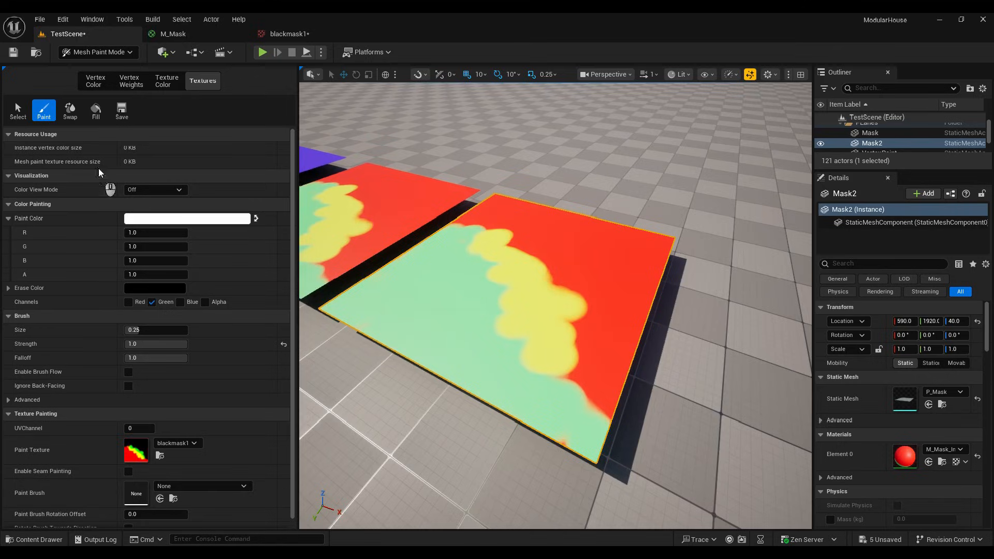
click(17, 109)
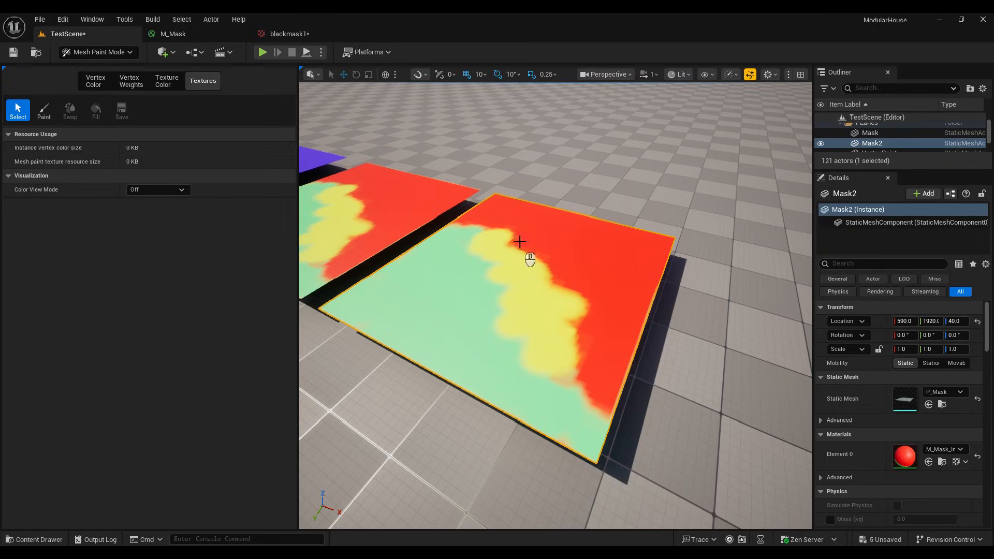
Step: Create a child material instance from M_Mask_Inst in MaterialLayerdTut and open it for editing
key(a)
key(s)
mouse_move(496, 228)
right_down()
mouse_move(519, 236)
mouse_move(499, 222)
right_up()
click(488, 354)
key(ctrl+space)
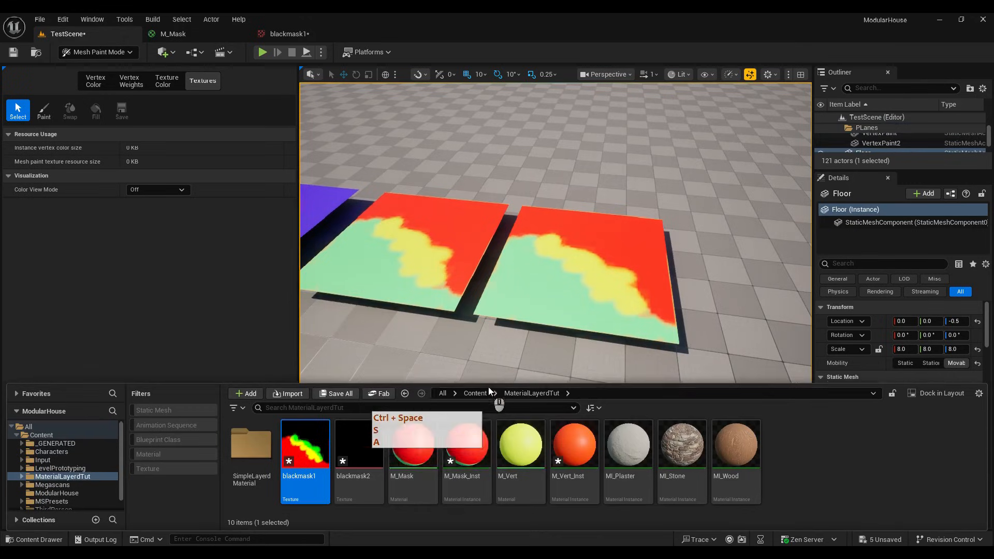
click(467, 450)
right_click(467, 451)
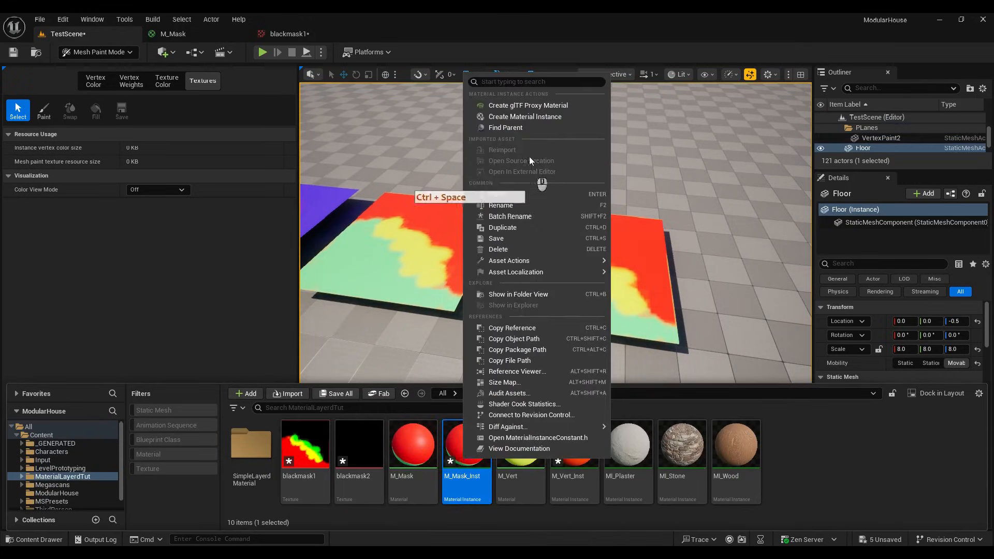
click(527, 121)
click(521, 465)
double_click(522, 468)
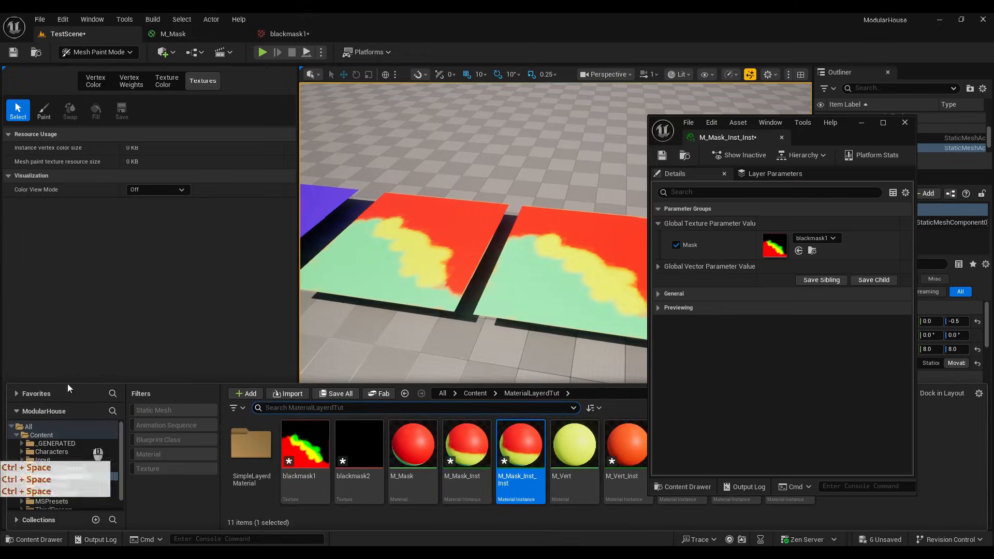
Step: Assign blackmask2 as the Mask texture of M_Mask_Inst_Inst, save it and apply it to the Mask2 plane
drag(359, 456, 776, 243)
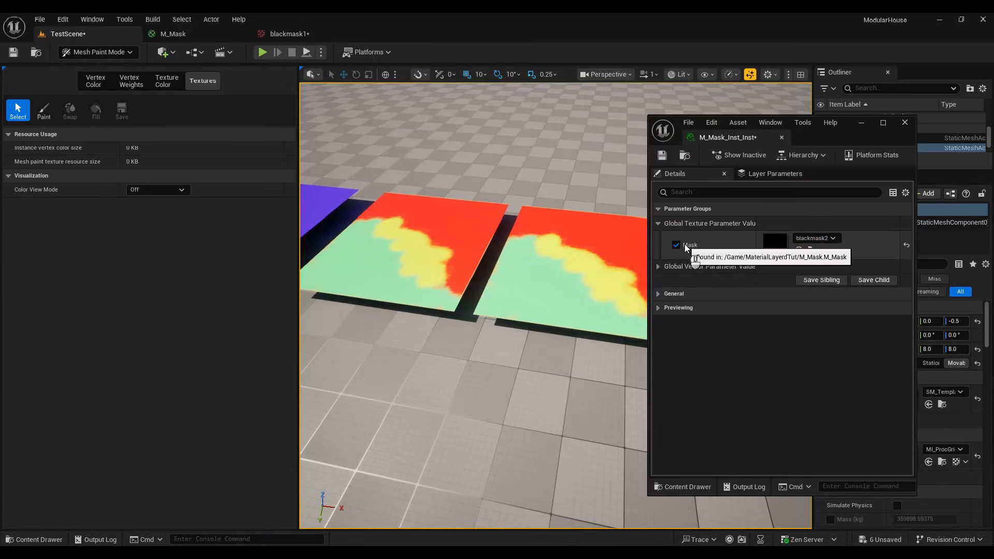
key(ctrl+s)
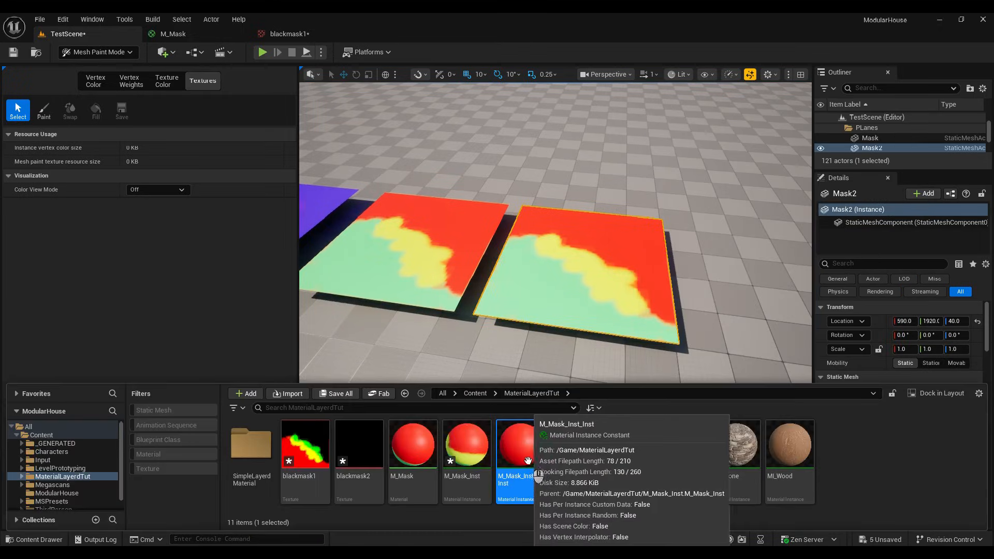
drag(536, 472, 563, 259)
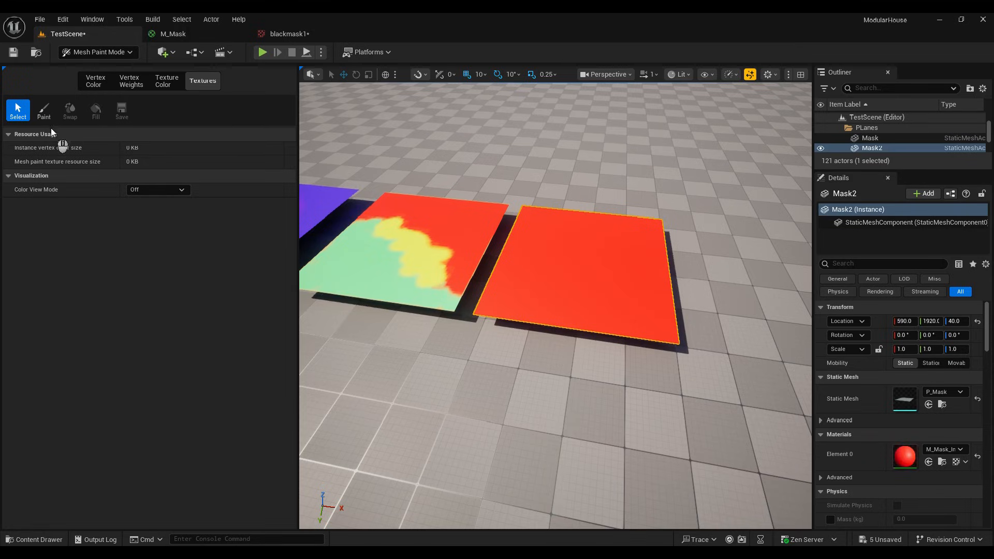
Step: Activate the texture Paint tool for Mask2, check that blackmask2 is the Paint Texture and paint the Green channel across the plane
click(44, 110)
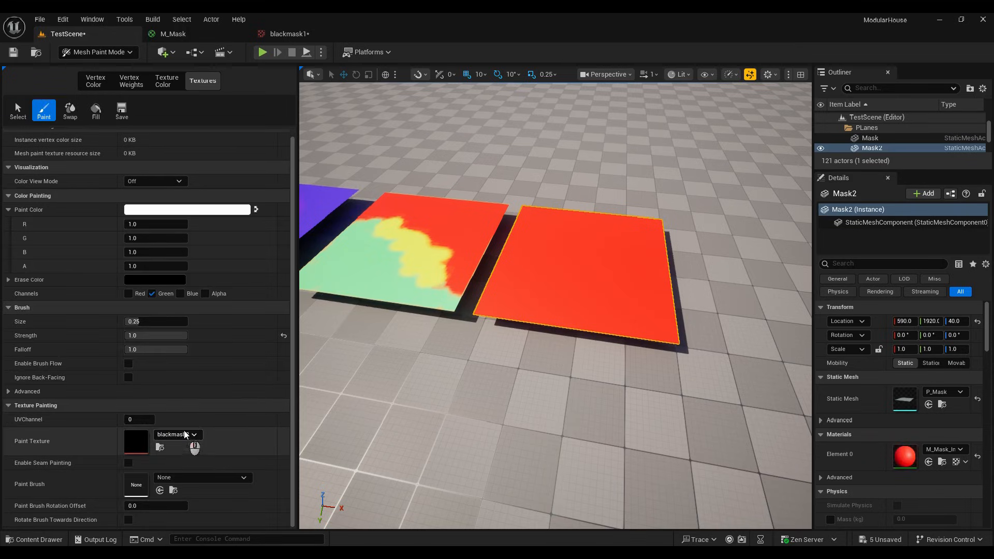
click(186, 434)
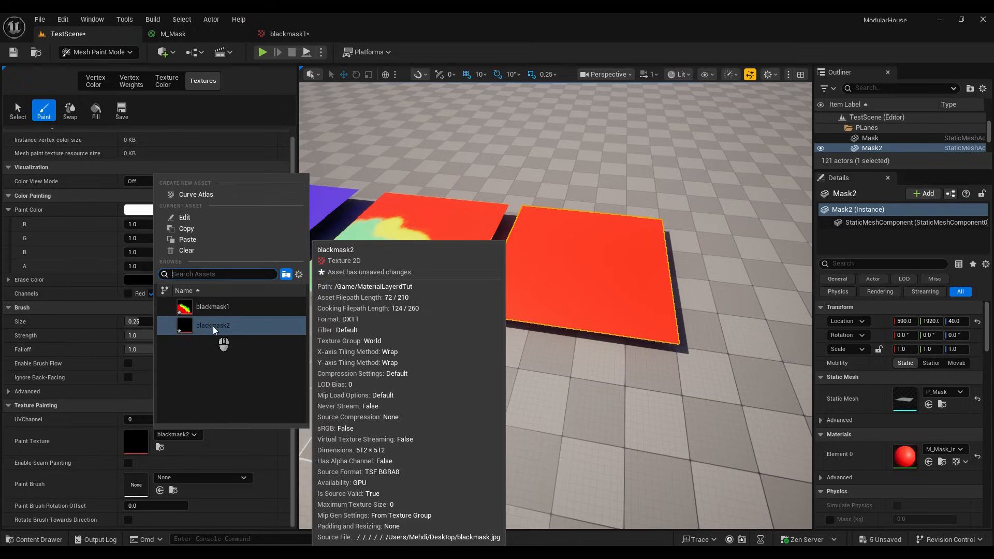
click(243, 436)
mouse_move(531, 285)
mouse_down()
mouse_move(549, 289)
mouse_move(508, 264)
mouse_move(489, 287)
mouse_move(533, 321)
mouse_move(564, 324)
mouse_up()
drag(678, 340, 659, 319)
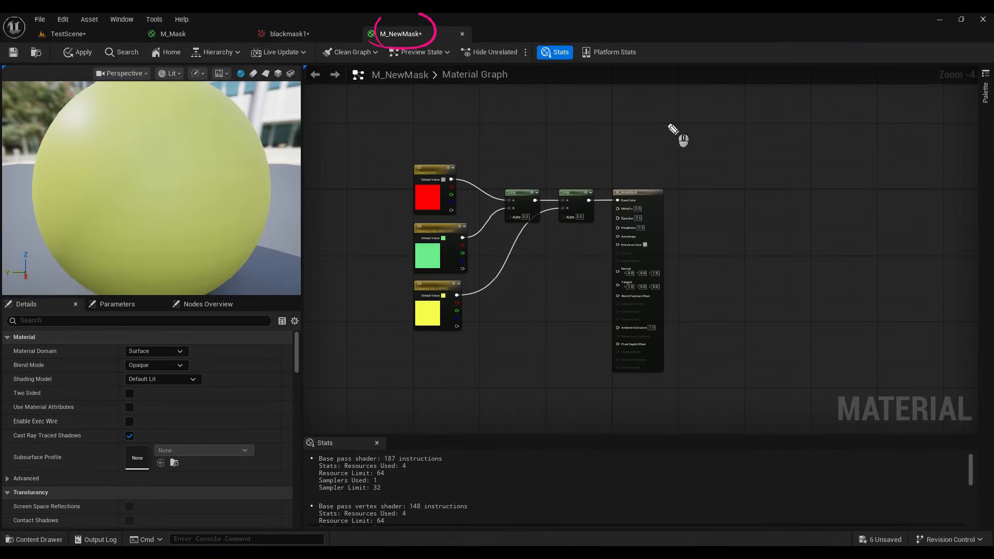
drag(679, 104, 716, 143)
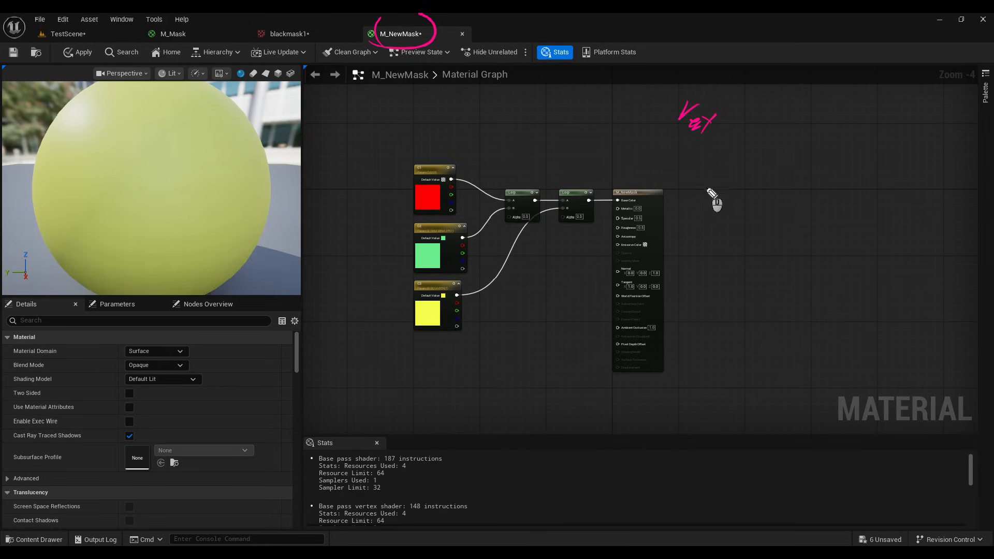
mouse_move(729, 162)
mouse_down()
mouse_move(749, 147)
mouse_move(766, 191)
mouse_up()
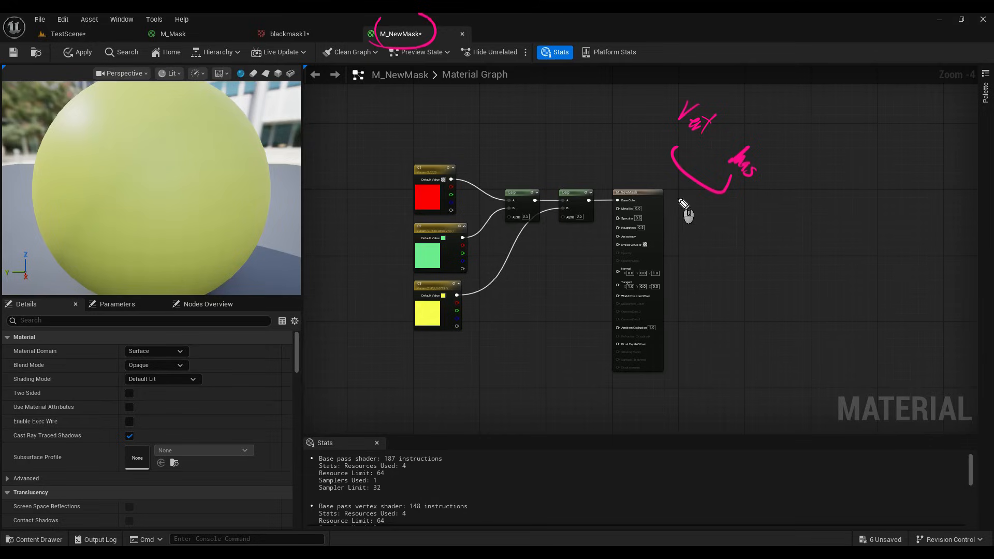
mouse_move(679, 184)
mouse_down()
mouse_move(656, 211)
mouse_move(687, 232)
mouse_move(721, 277)
mouse_move(732, 271)
mouse_move(802, 316)
mouse_up()
drag(808, 302, 828, 332)
drag(806, 353, 683, 251)
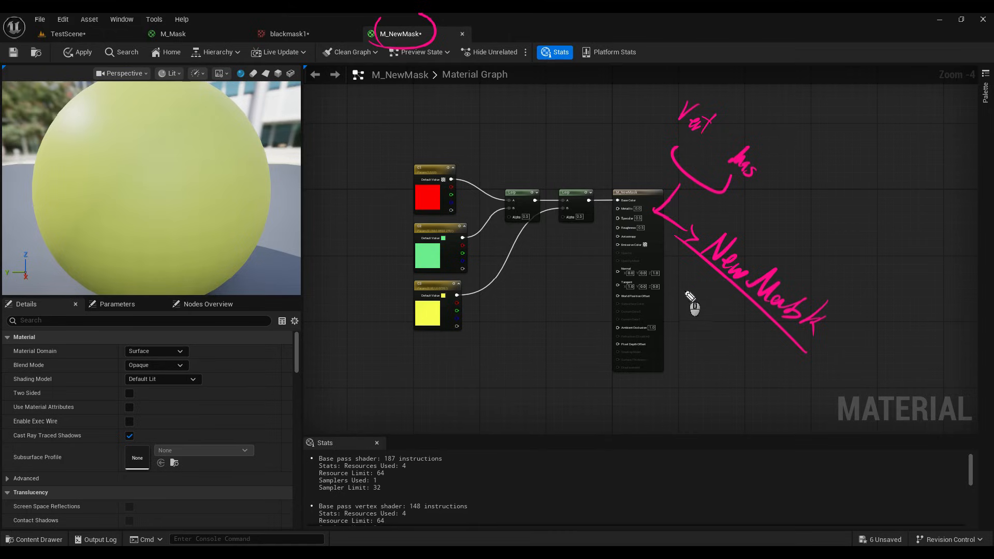
drag(692, 279, 696, 310)
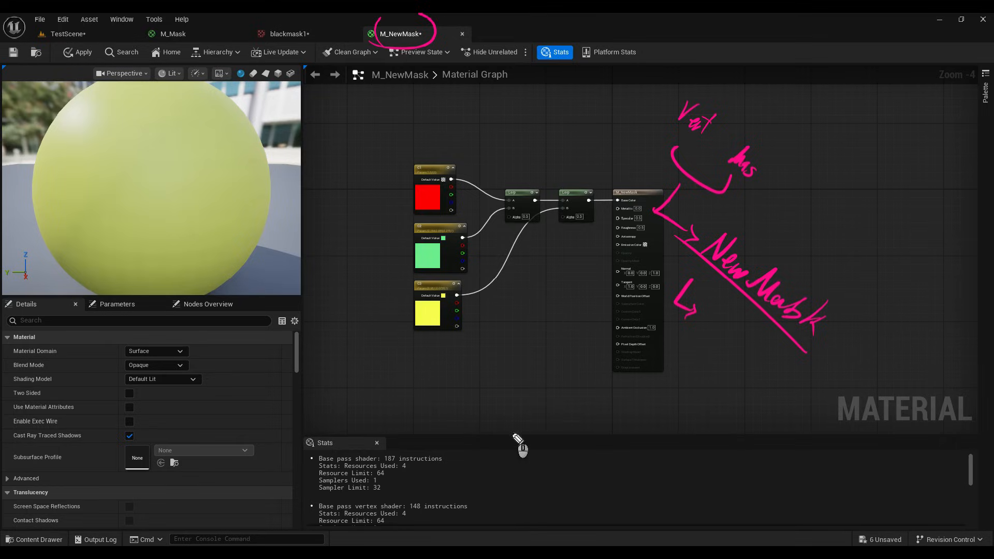
key(e)
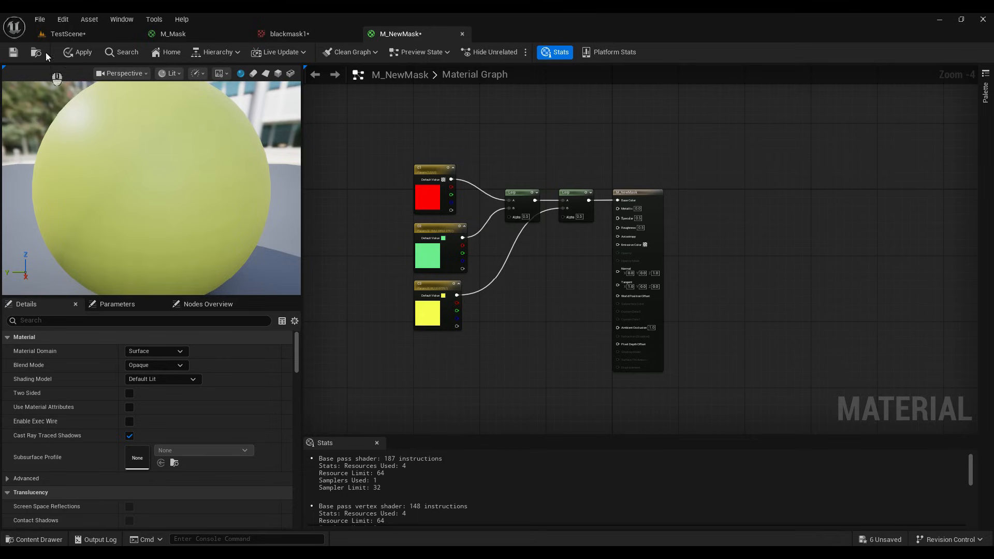
Step: Search the Project Settings for "virtual" and check the virtual texture support and virtual texture mesh painting options
click(61, 19)
click(80, 101)
text(virtual)
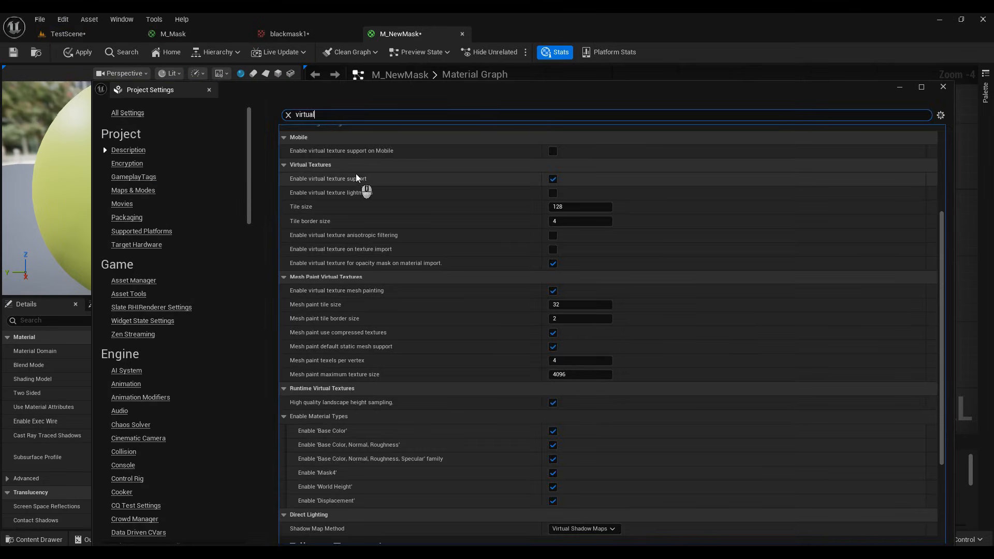
mouse_move(277, 155)
mouse_down()
mouse_move(564, 206)
mouse_move(568, 189)
mouse_up()
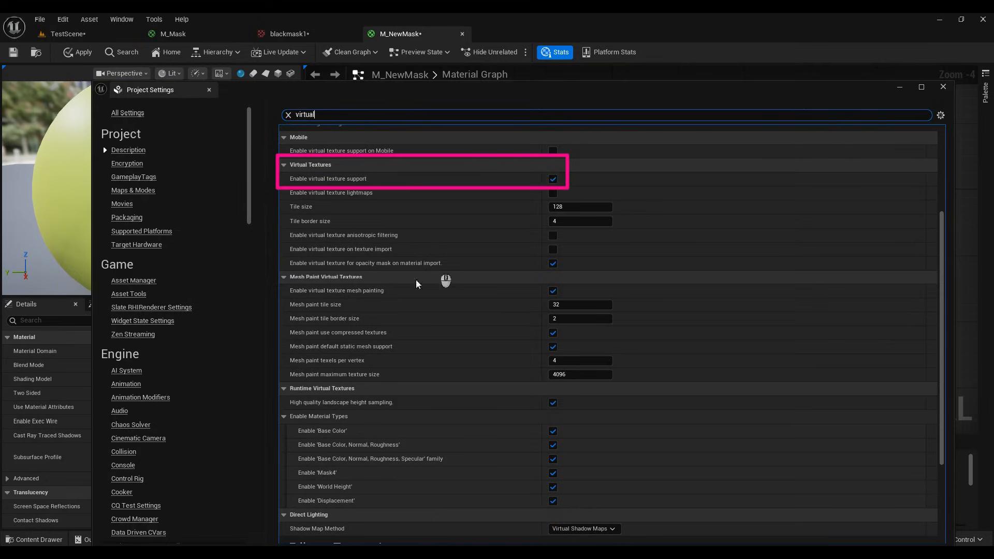
mouse_move(277, 272)
mouse_down()
mouse_move(592, 395)
mouse_move(581, 301)
mouse_move(571, 302)
mouse_up()
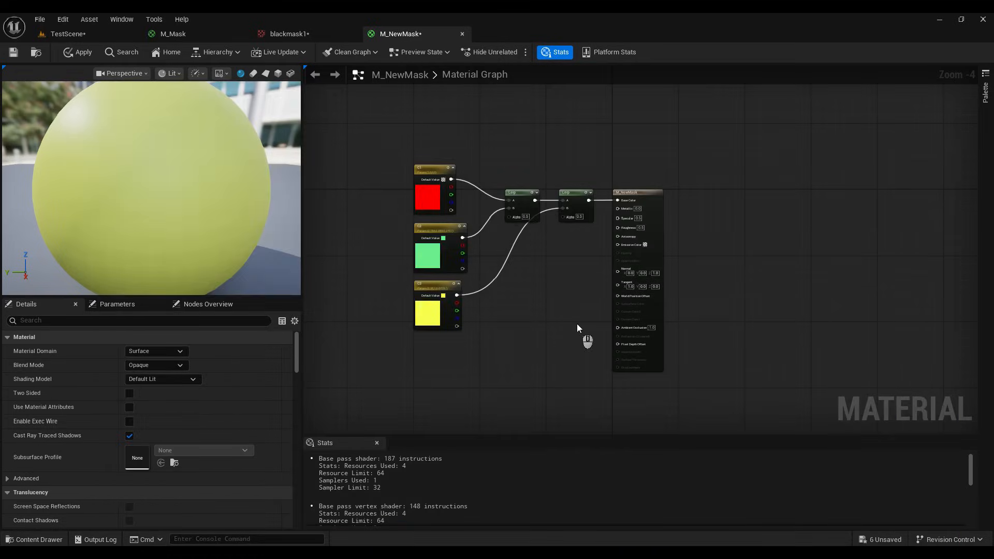
Step: Add a Texture Sample node to the M_NewMask graph and place it below and to the left of the C3 parameter
right_drag(474, 352, 510, 313)
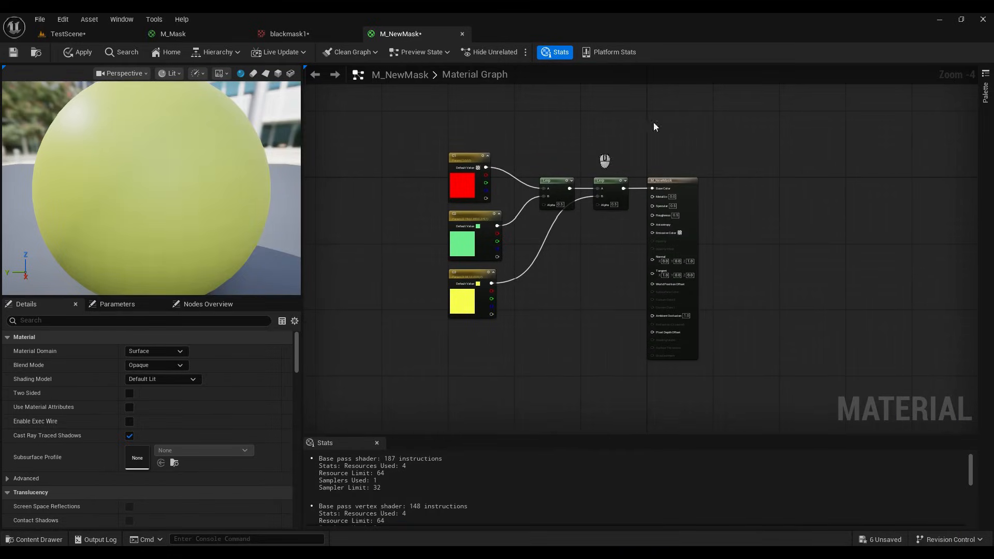
key(t)
click(465, 335)
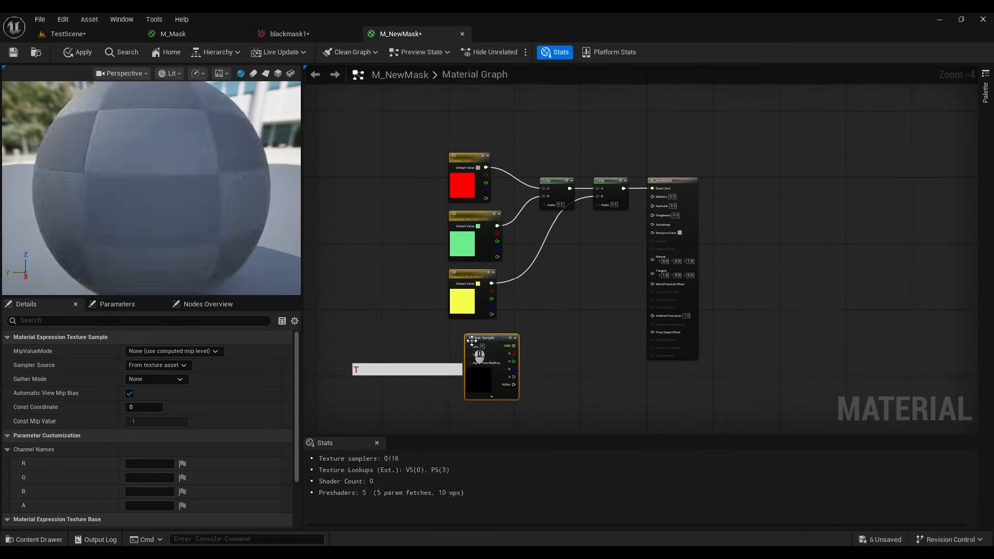
drag(488, 338, 474, 335)
scroll(479, 334, up, 4)
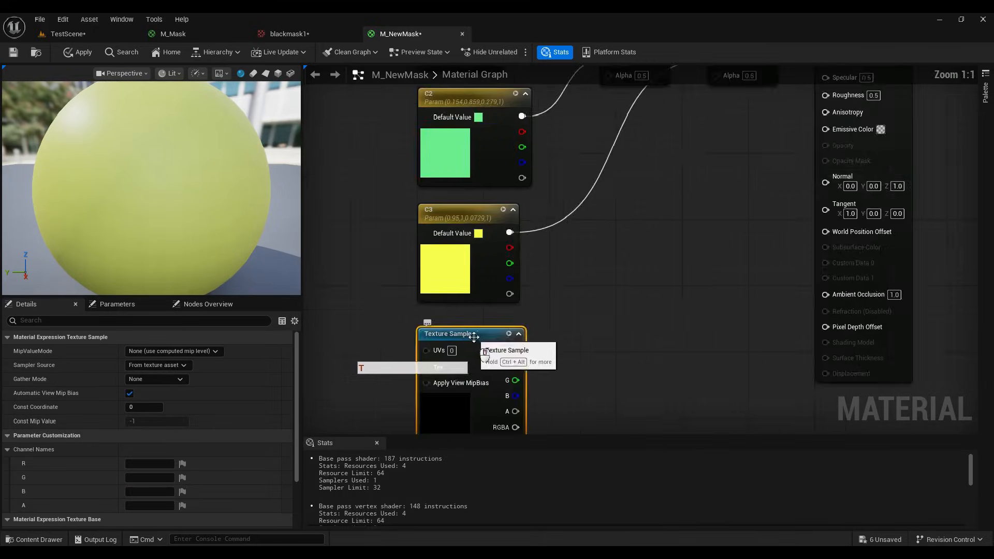
right_drag(472, 335, 561, 252)
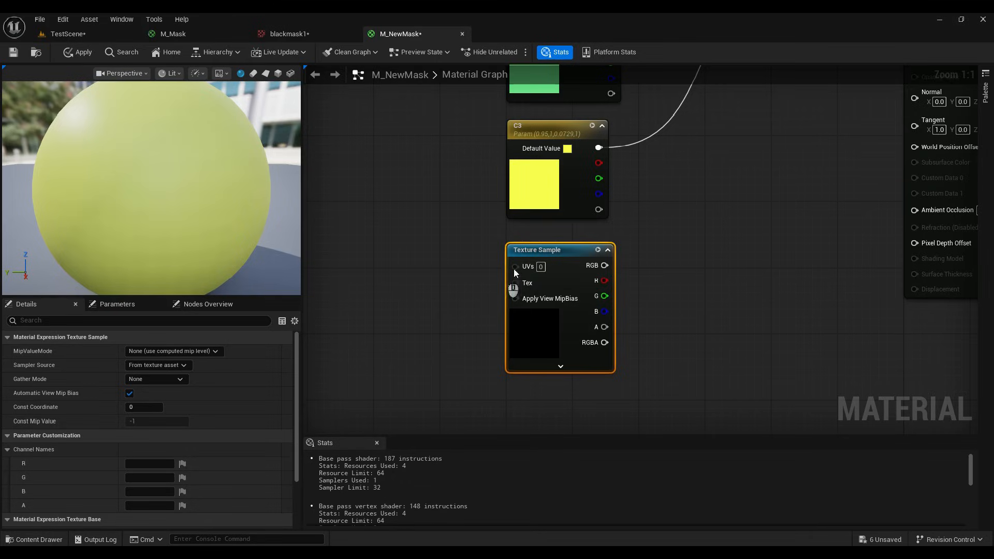
drag(517, 259, 410, 276)
right_drag(404, 304, 451, 280)
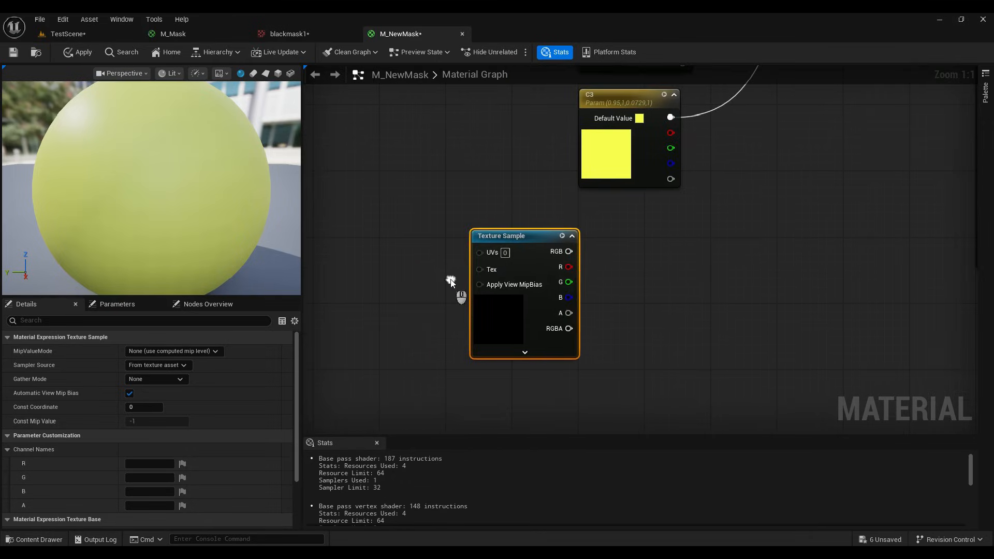
drag(453, 218, 604, 381)
Step: Add a MeshPaintTextureObject node beside the Texture Sample and connect it to the sample's Tex input
click(321, 250)
key(Tab)
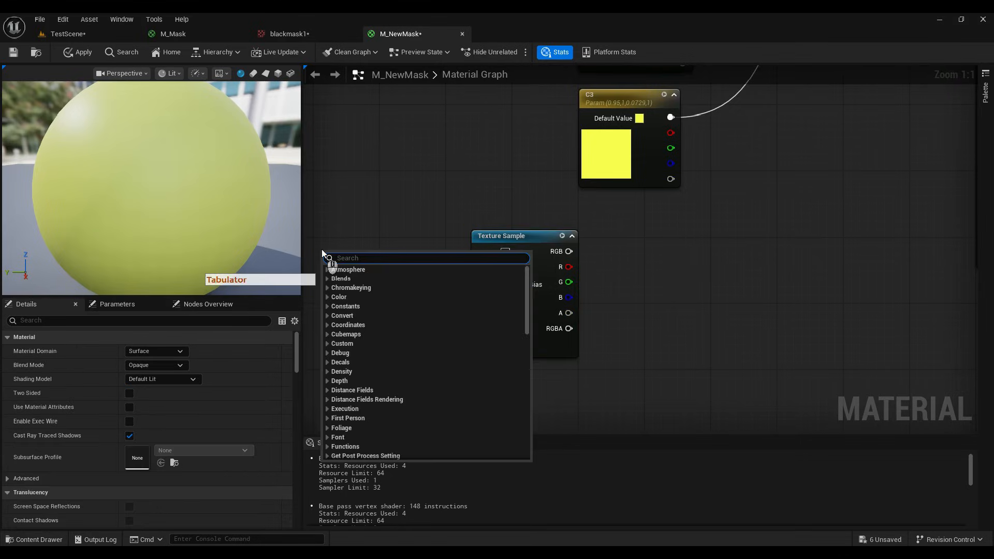
text(meshpaint)
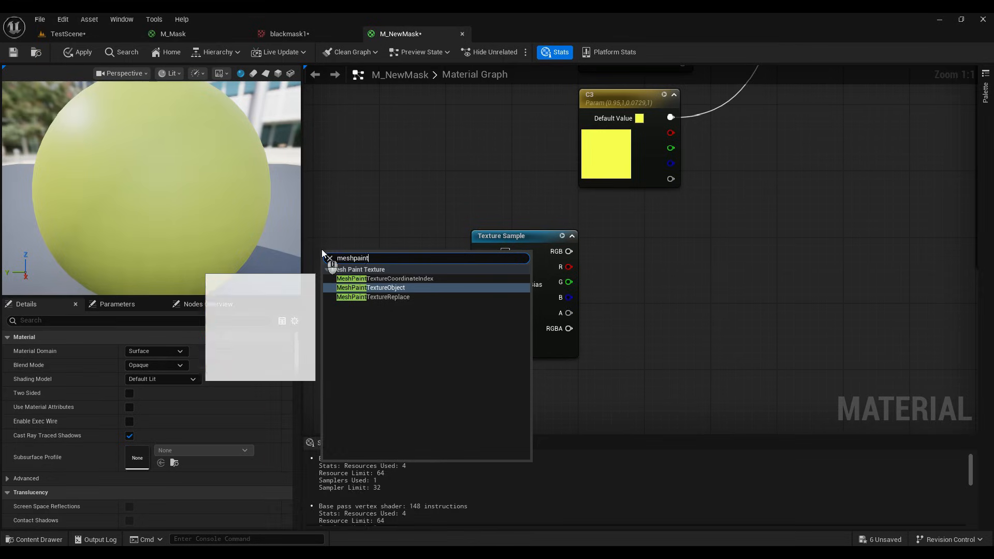
click(349, 287)
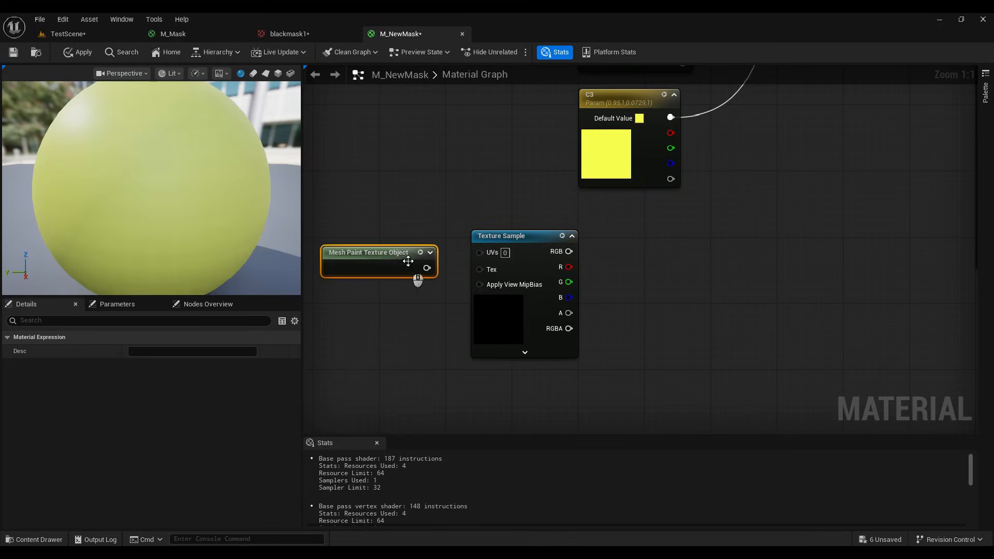
mouse_move(406, 259)
mouse_down()
mouse_move(337, 261)
mouse_move(370, 252)
mouse_up()
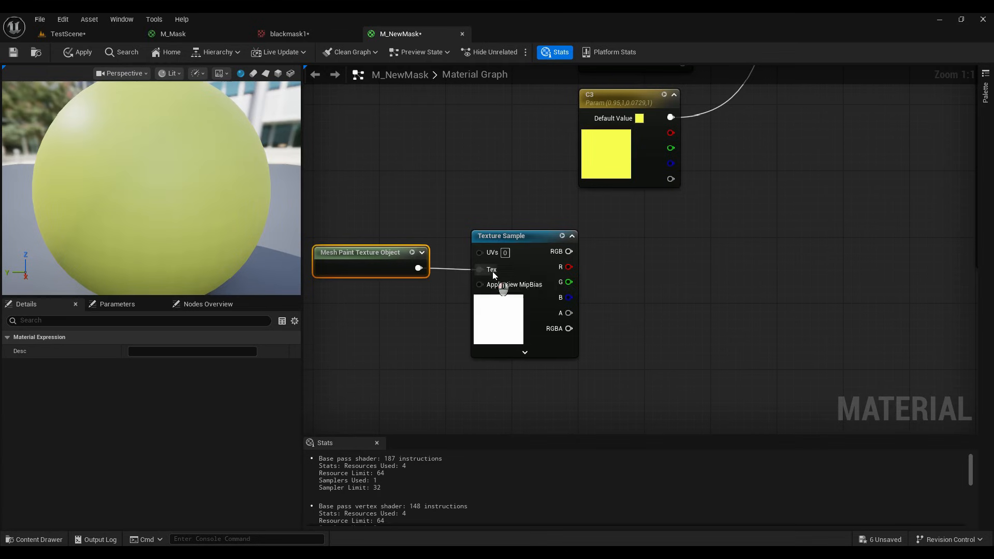
drag(523, 236, 517, 240)
Step: Add a MeshPaintTextureReplace node after the Texture Sample and connect the sample's RGB output to its MeshPaintTexture input
right_drag(652, 231, 560, 231)
click(570, 253)
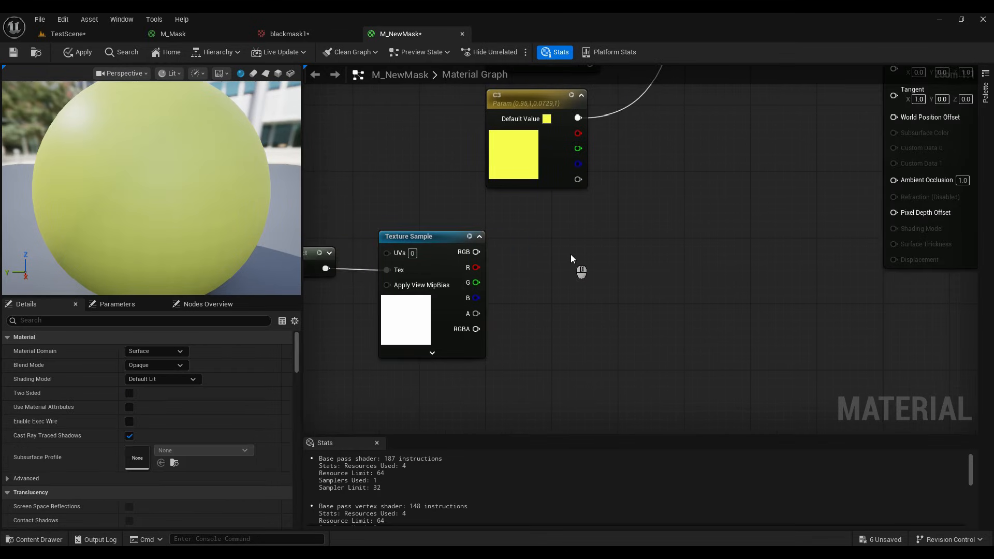
key(Tab)
text(meshpaint)
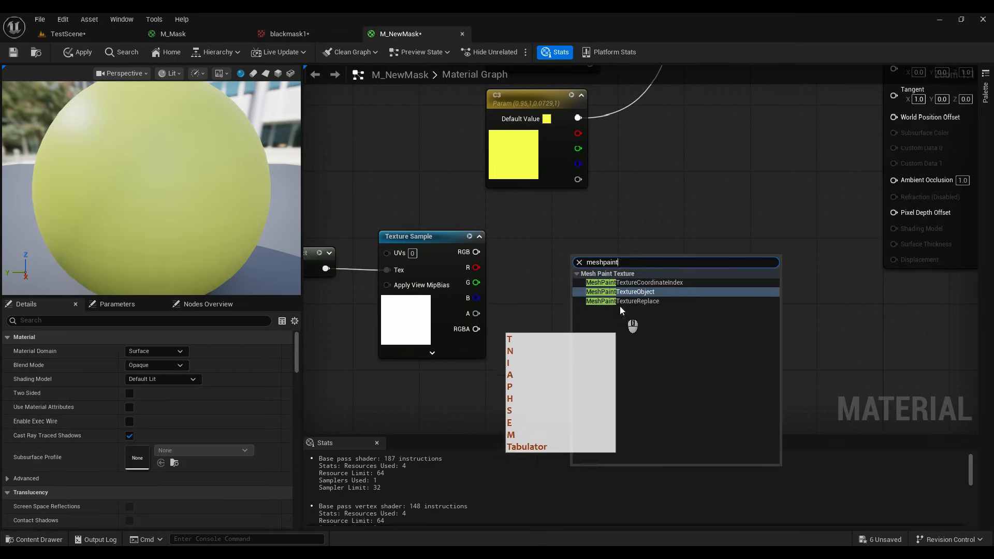
click(616, 302)
drag(598, 258, 564, 249)
right_drag(459, 312, 493, 284)
drag(510, 224, 586, 260)
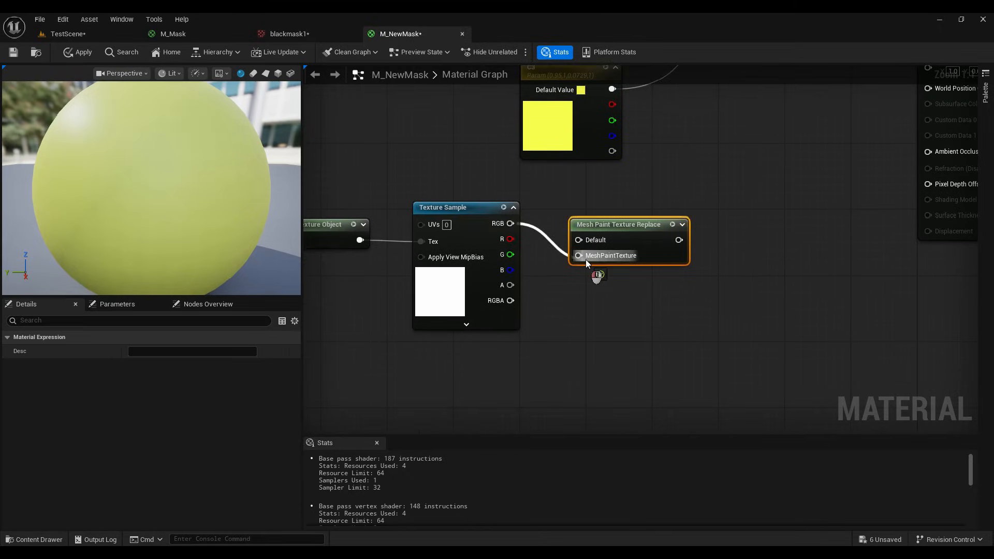
Step: Move the Texture Sample and Mesh Paint Texture Object nodes down and farther away from the Mesh Paint Texture Replace node
drag(476, 189, 358, 287)
drag(466, 207, 417, 240)
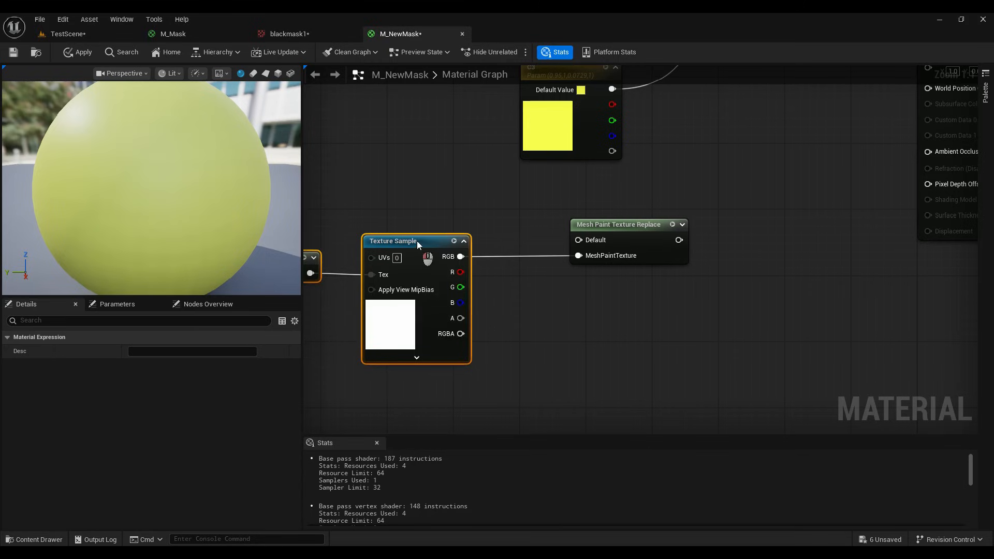
click(529, 283)
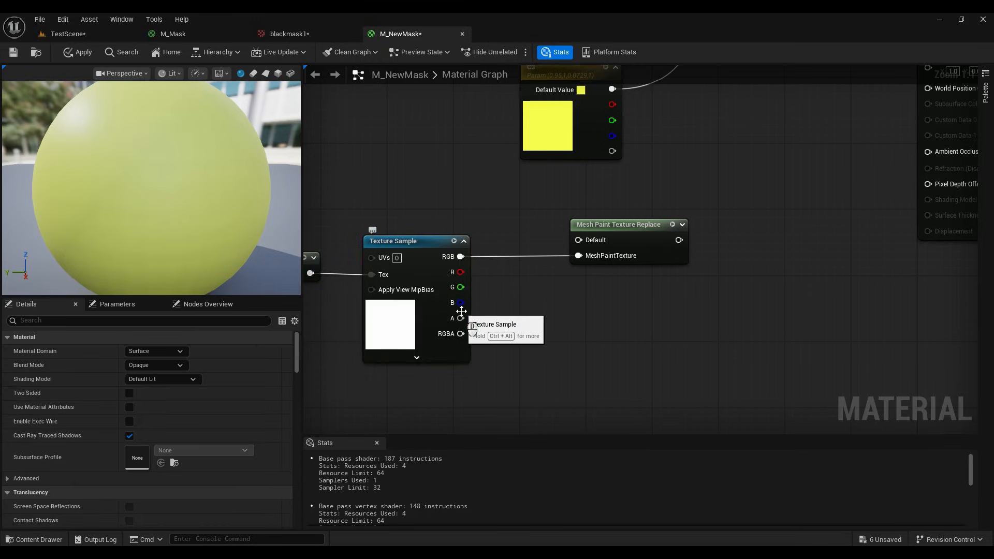
drag(460, 333, 588, 254)
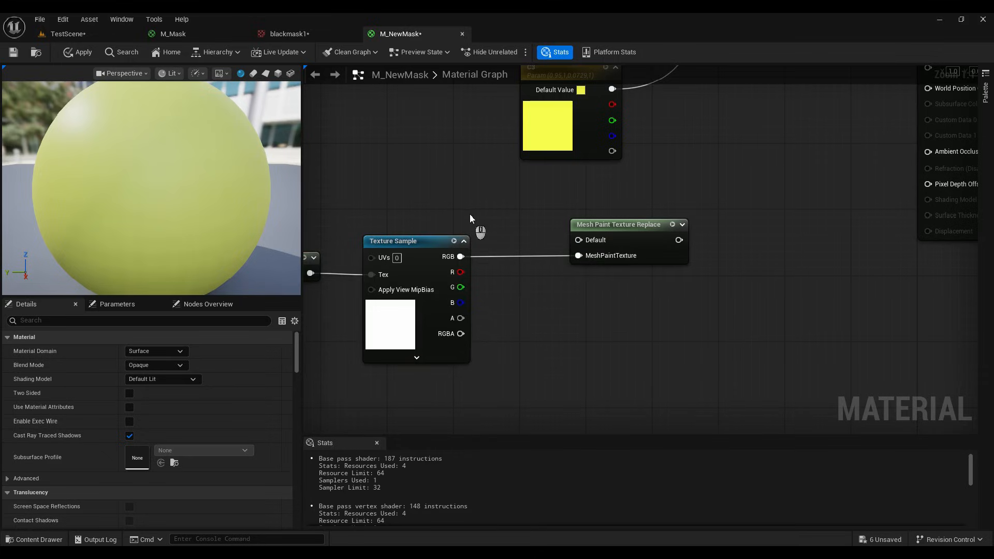
Step: Add a Constant of 0 above the Texture Sample, connect it to the Mesh Paint Texture Replace node's Default input, and bring that node closer
key(1)
click(438, 188)
mouse_move(459, 198)
mouse_down()
mouse_move(420, 203)
mouse_move(578, 240)
mouse_move(545, 237)
mouse_move(553, 229)
mouse_up()
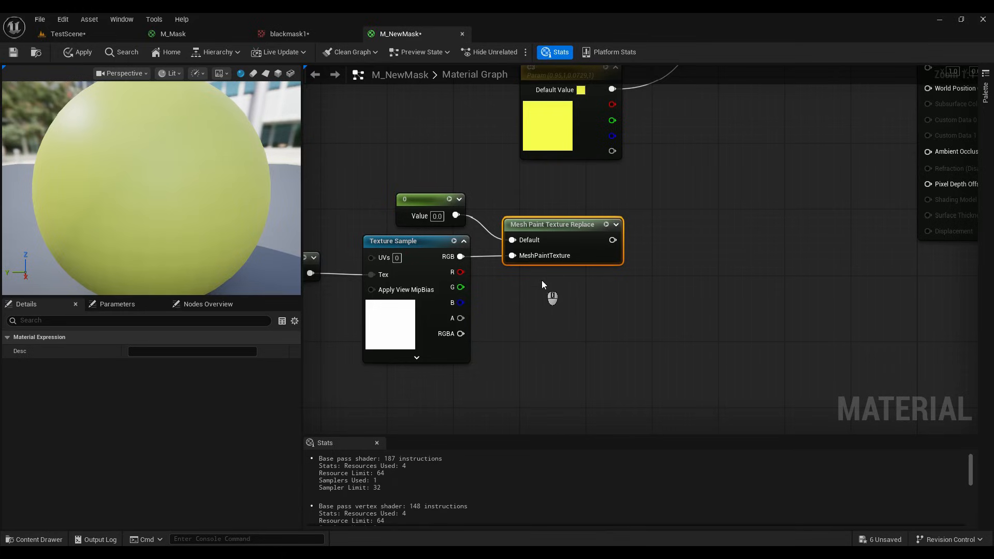
click(434, 205)
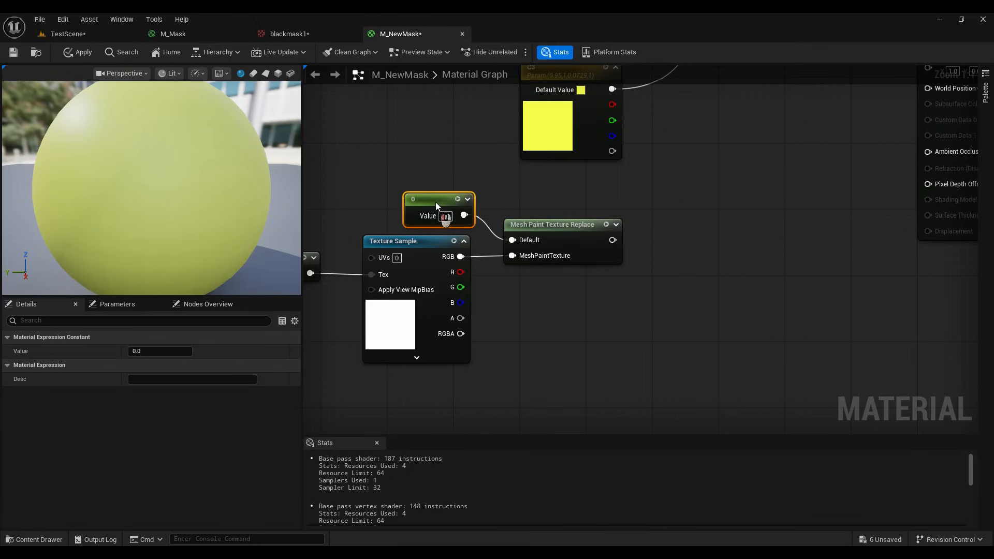
Step: Tidy the mesh paint nodes by moving the Texture Sample and Mesh Paint Texture Object closer to the Mesh Paint Texture Replace node
right_drag(455, 252, 517, 244)
click(518, 243)
drag(526, 250, 534, 249)
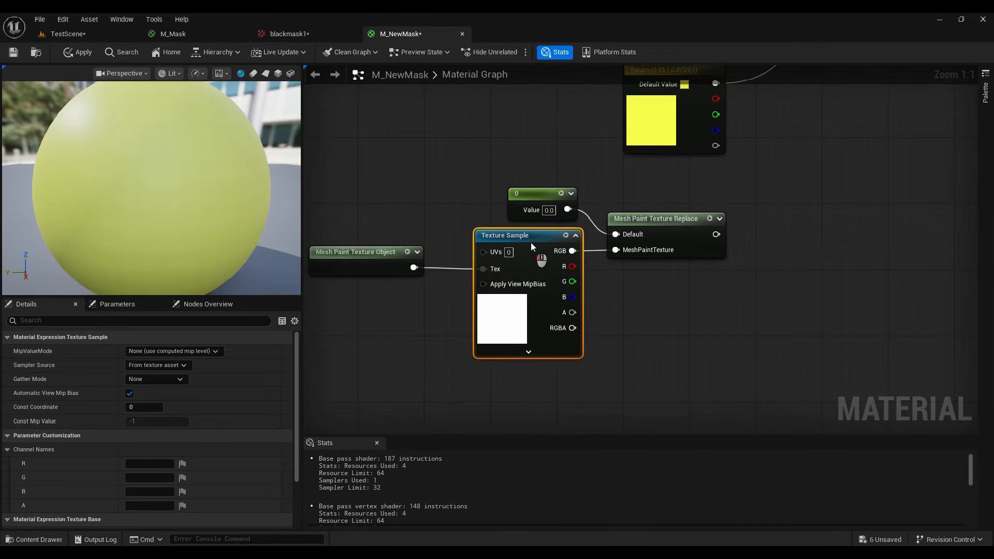
drag(356, 252, 396, 248)
Step: Add a Component Mask limited to the R channel after the Mesh Paint Texture Replace node and connect it to the first Lerp's Alpha
right_drag(646, 247, 400, 276)
scroll(468, 286, down, 3)
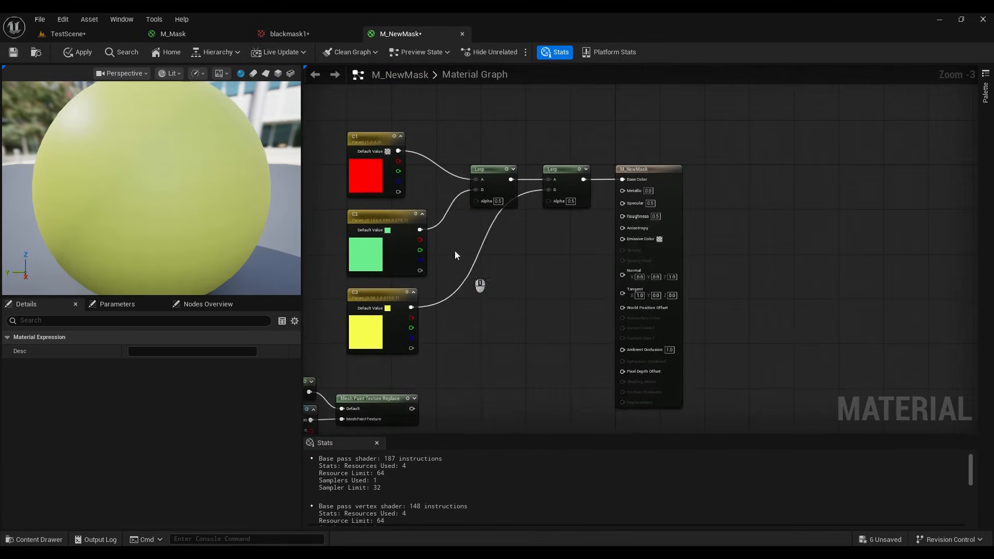
scroll(454, 254, up, 3)
right_drag(438, 309, 533, 266)
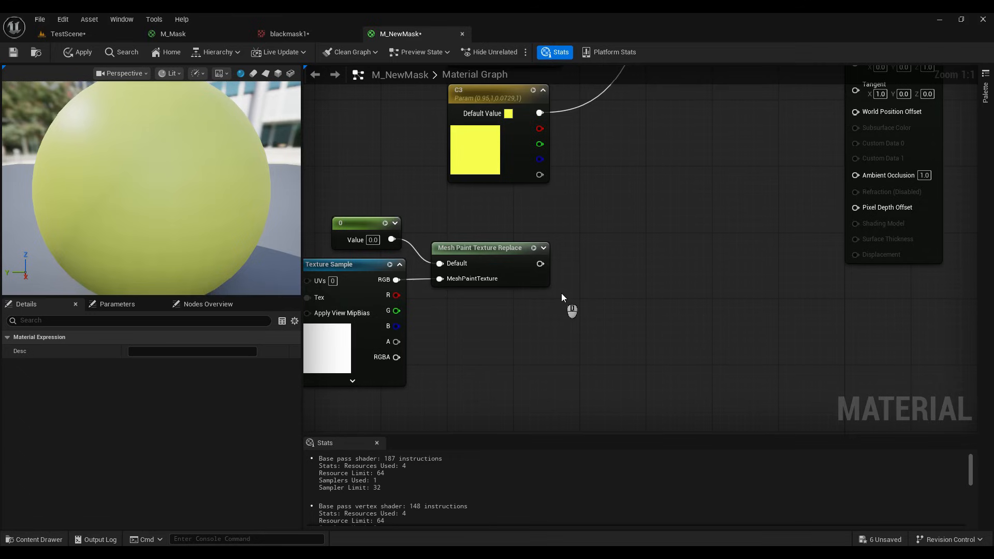
click(585, 278)
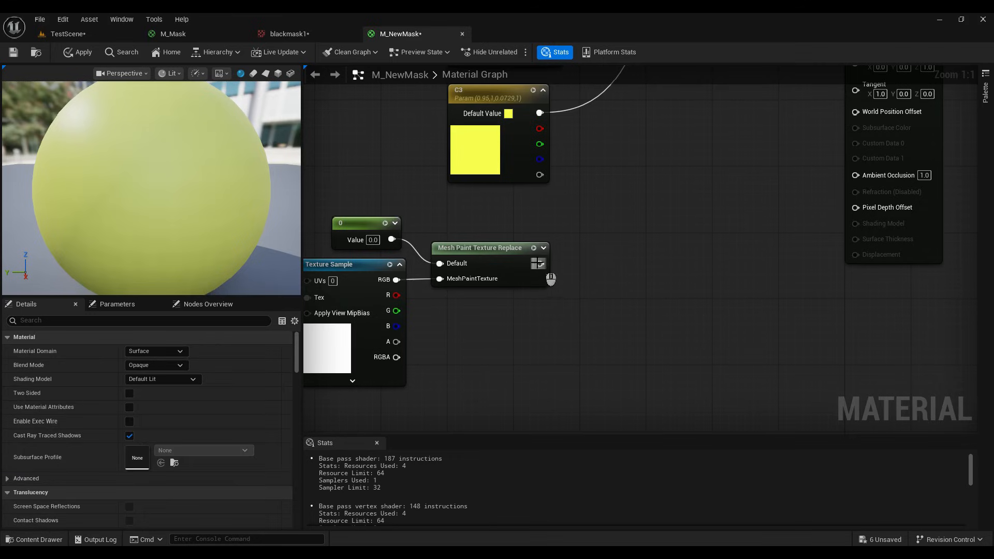
mouse_move(540, 263)
mouse_down()
mouse_move(640, 198)
mouse_move(611, 210)
mouse_up()
text(mask)
key(Return)
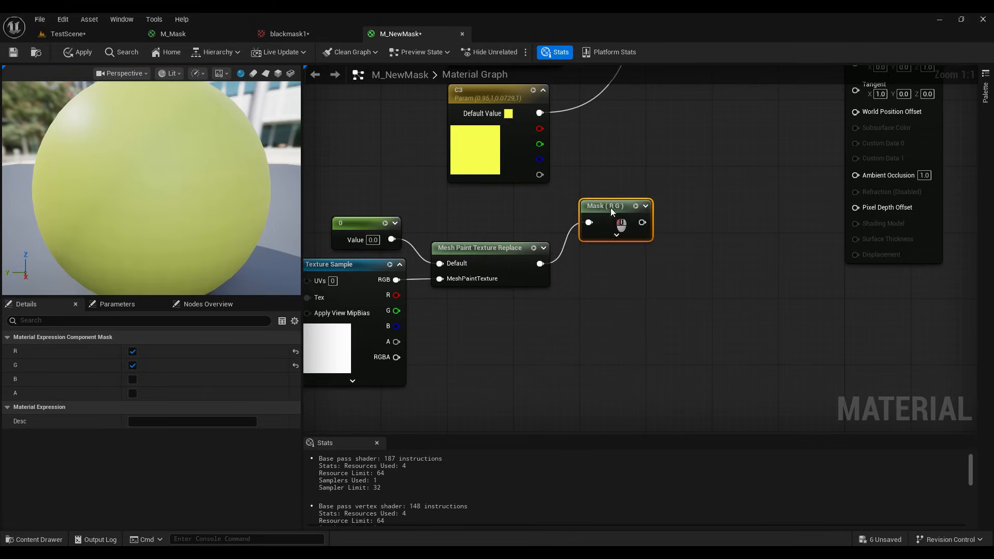
click(132, 366)
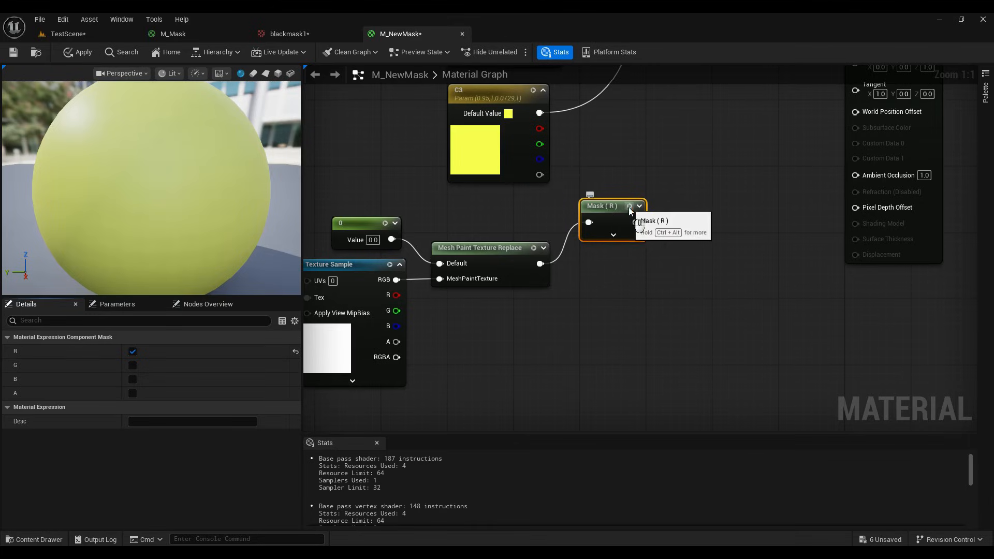
right_drag(629, 210, 613, 327)
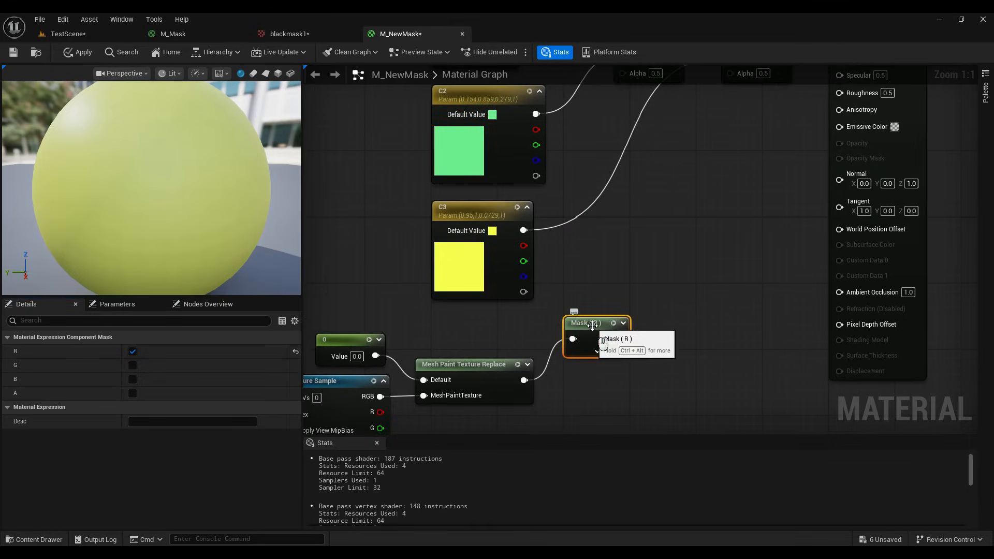
drag(619, 338, 623, 99)
Step: Duplicate the R mask below itself, limit it to G, and wire it between the Mesh Paint Texture Replace node and the second Lerp's Alpha
right_drag(639, 332, 632, 223)
key(ctrl+d)
drag(608, 257, 604, 310)
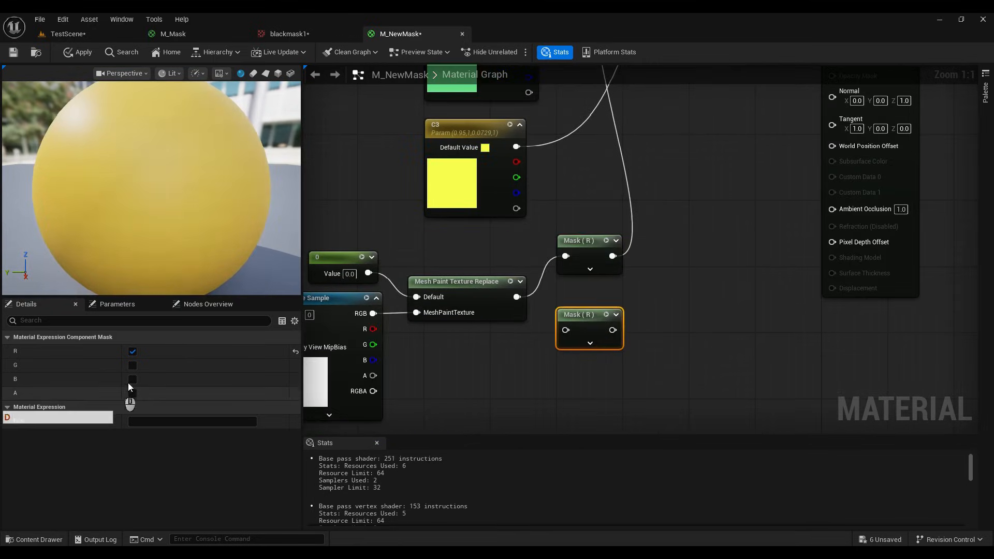
click(132, 351)
click(132, 365)
scroll(551, 345, down, 3)
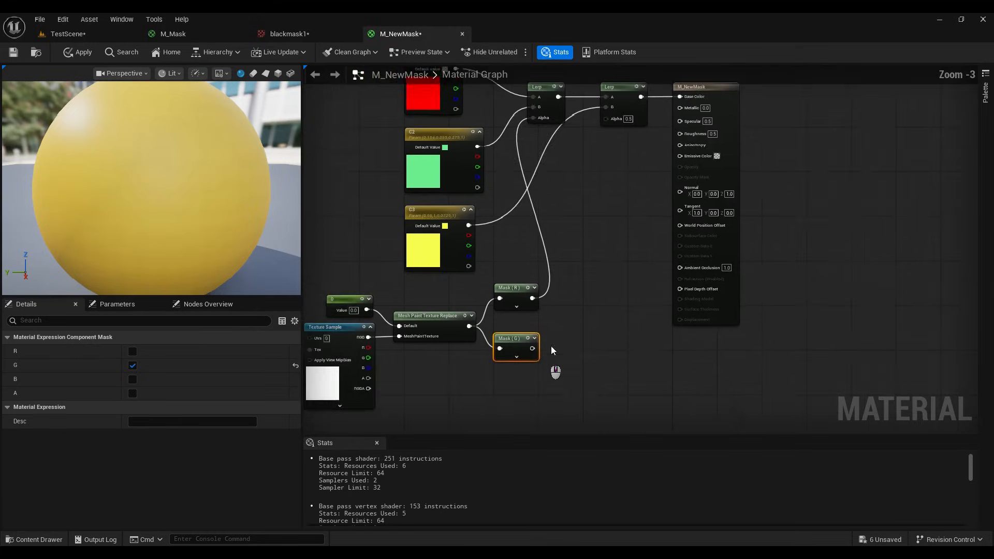
drag(505, 371, 578, 140)
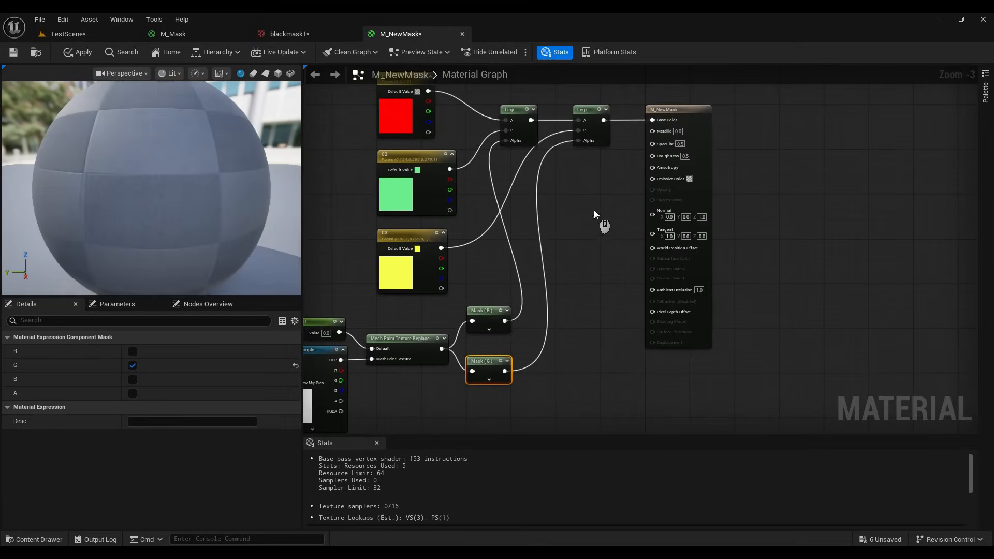
Step: Move the whole group of mesh paint and mask nodes farther away from the colour parameters, and save the M_NewMask material
drag(663, 387, 329, 301)
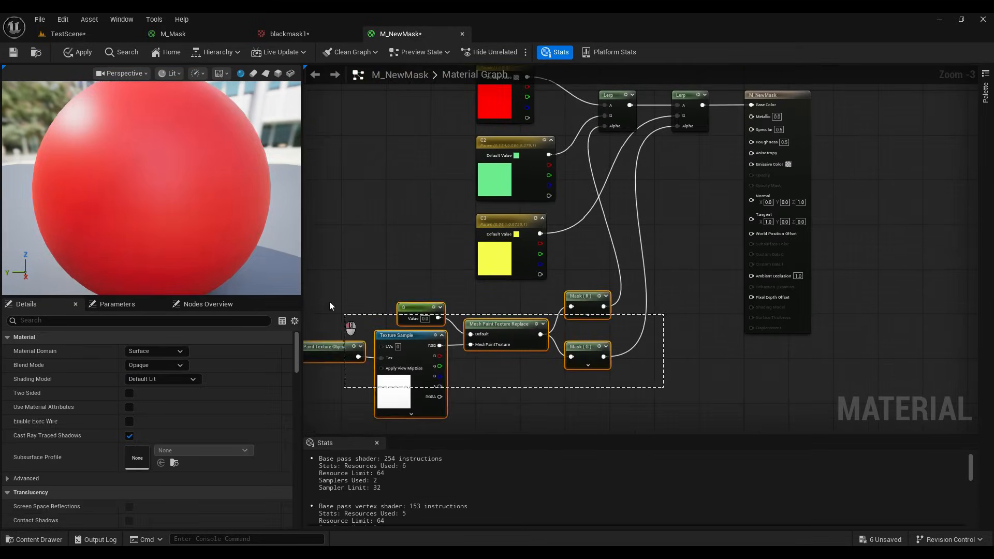
drag(508, 325, 441, 330)
right_drag(395, 262, 508, 223)
click(495, 244)
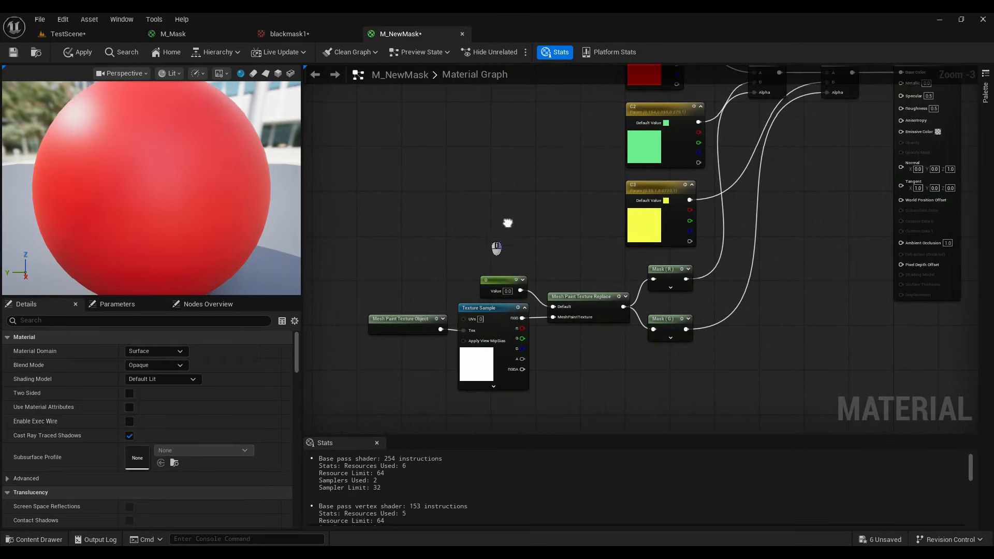
click(10, 60)
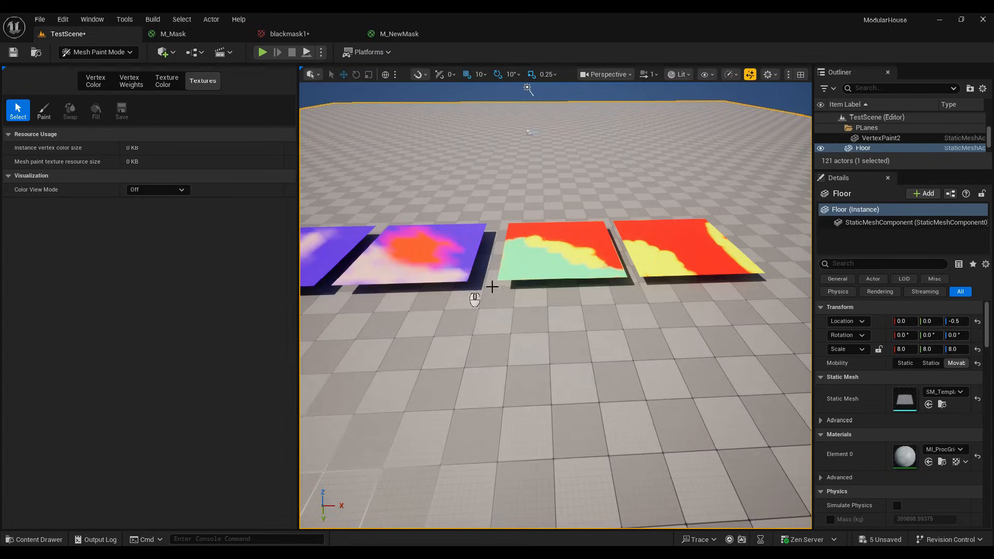
Step: In TestScene, duplicate the Mask plane to Y location 2430 in front of the original, and return to Mesh Paint mode
mouse_move(491, 287)
right_down()
mouse_move(507, 324)
mouse_move(510, 288)
right_up()
click(564, 244)
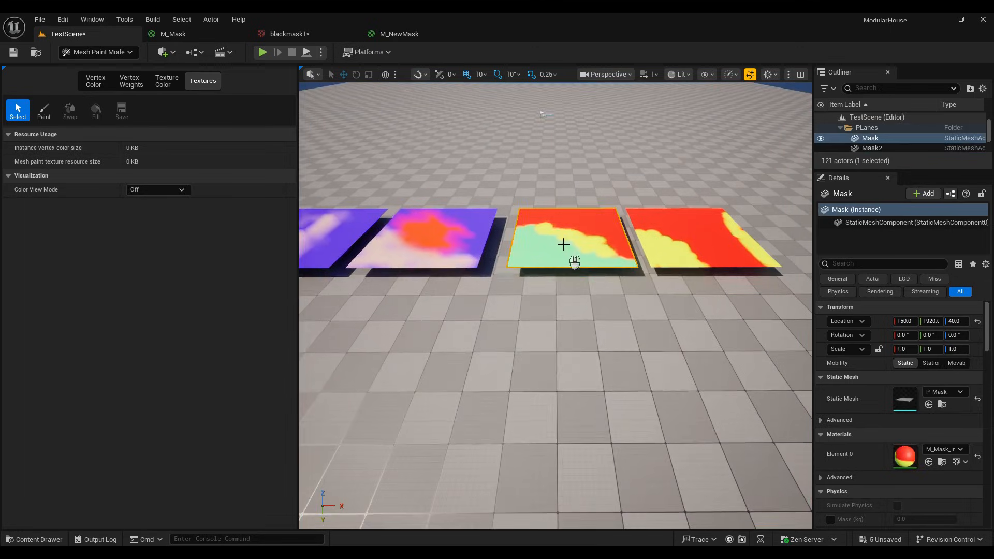
key(w)
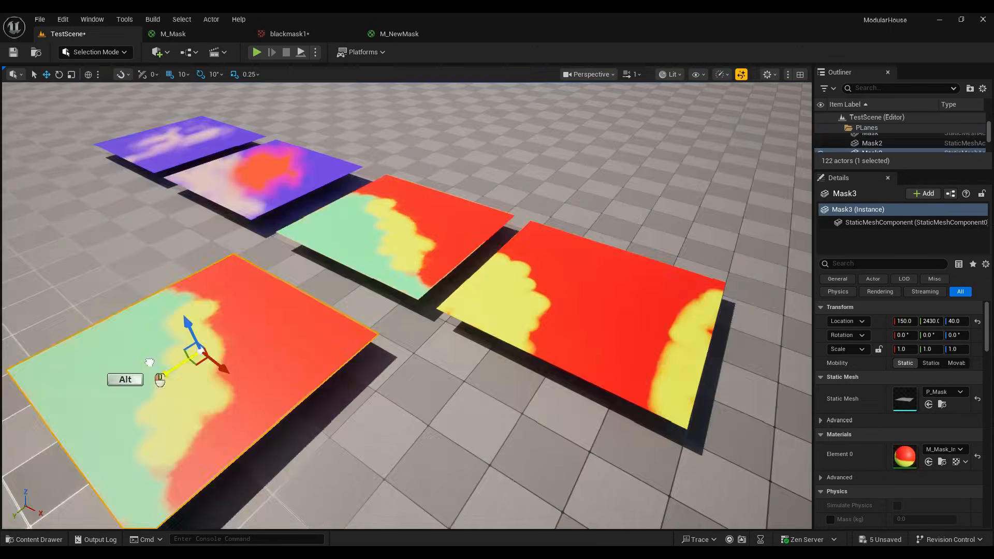
right_drag(150, 359, 64, 120)
click(96, 52)
click(97, 105)
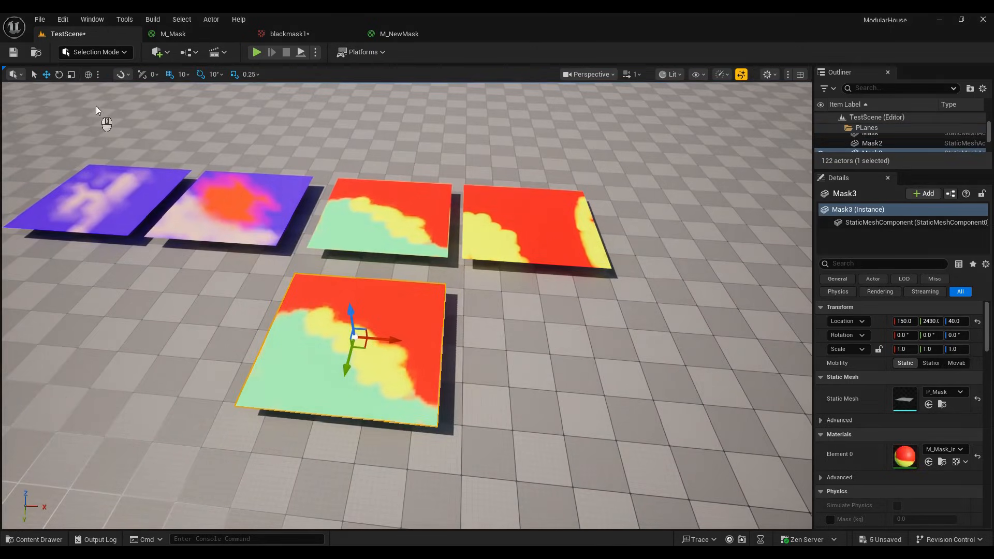
Step: Create a material instance of M_NewMask with its default name and apply it to the duplicated plane
key(ctrl+space)
right_click(574, 446)
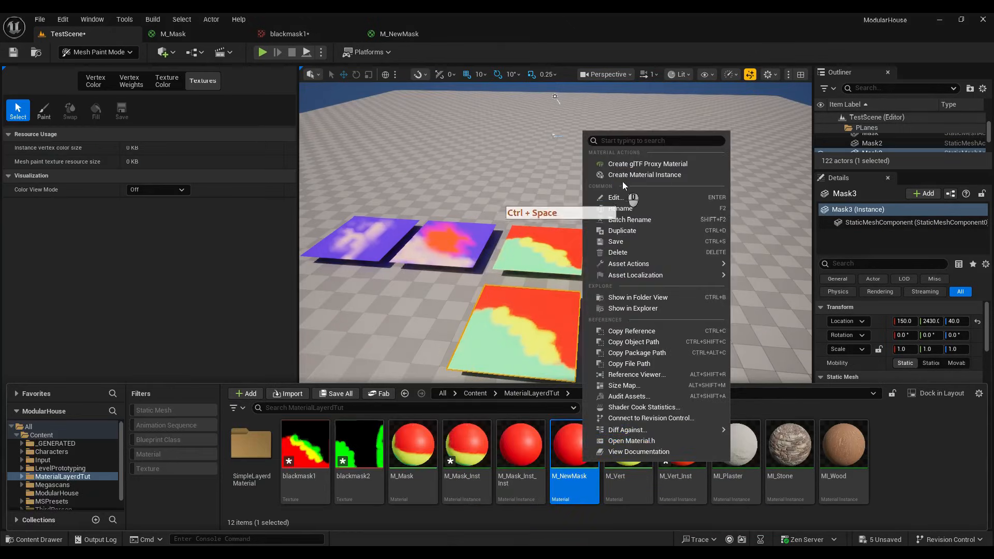
click(618, 153)
key(Return)
drag(627, 445, 510, 334)
Step: Open the duplicated plane's material instance and enable the C1, C2 and C3 colour parameter overrides
double_click(905, 456)
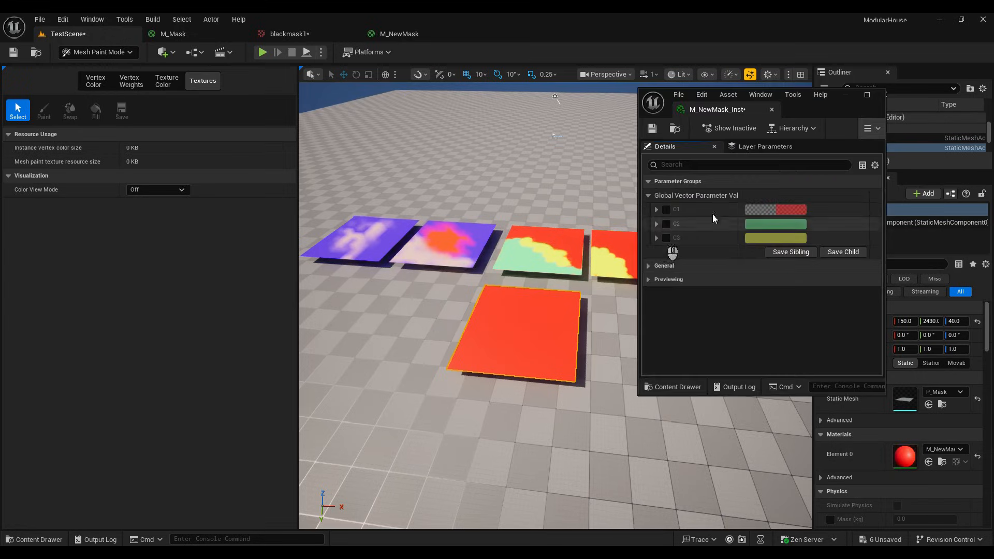
click(666, 209)
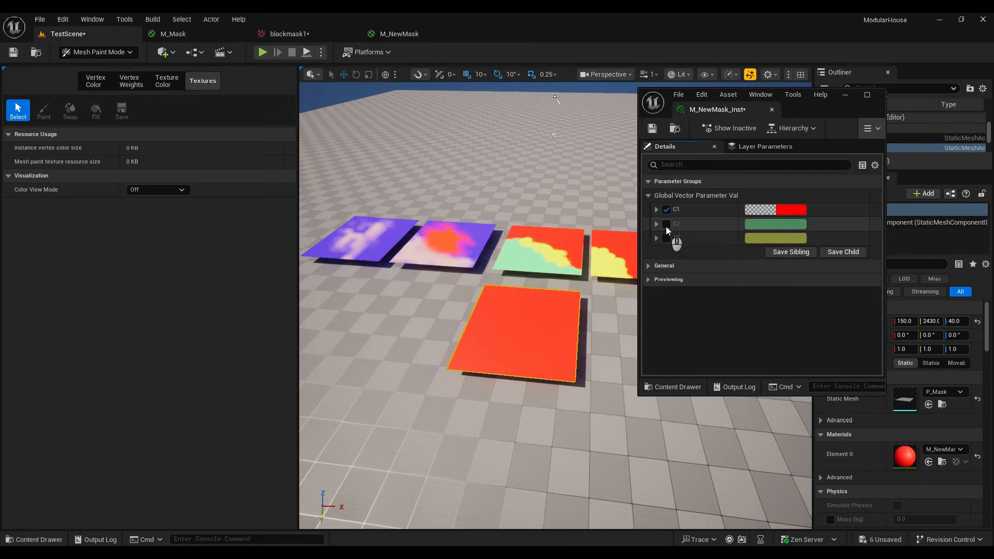
click(666, 224)
click(666, 238)
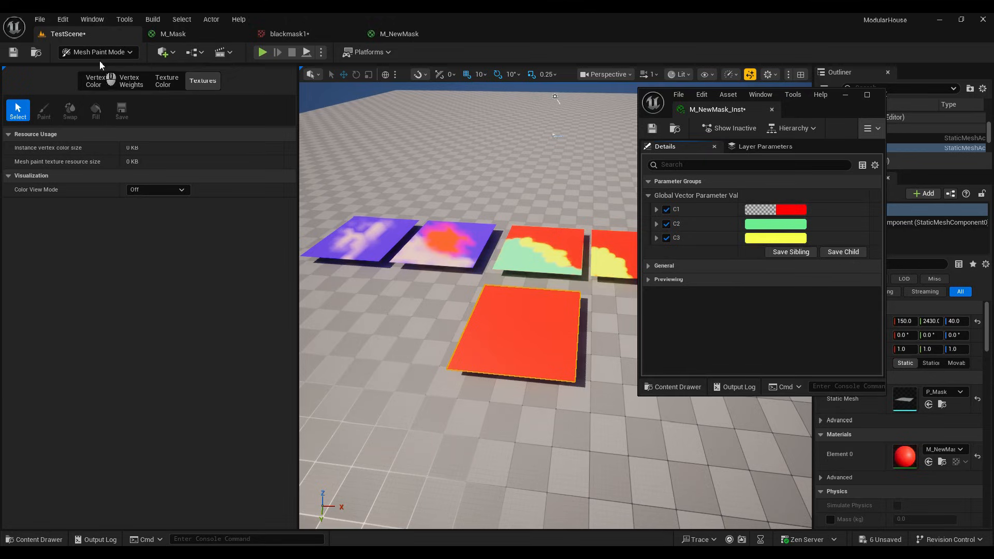
Step: Switch mesh painting to Texture Color for the duplicated plane
click(176, 83)
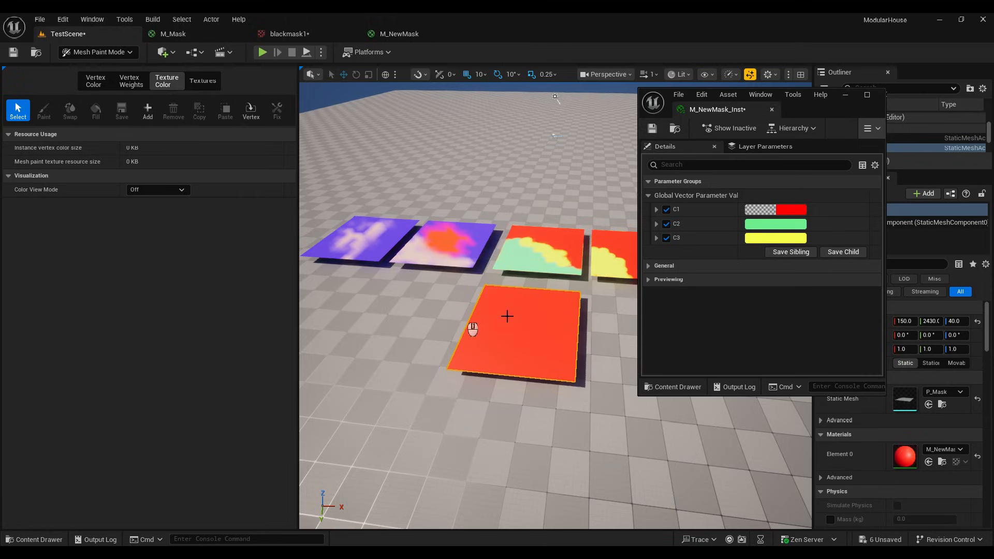
key(ctrl+z)
key(ctrl+y)
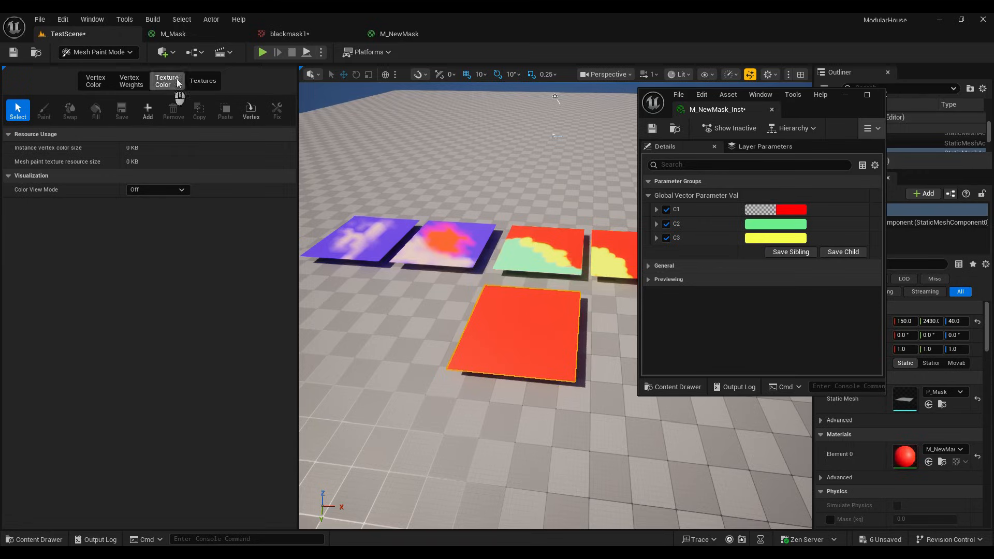
Step: Add a mesh paint texture to the selected red plane and paint its lower half using the red and green channels
click(148, 110)
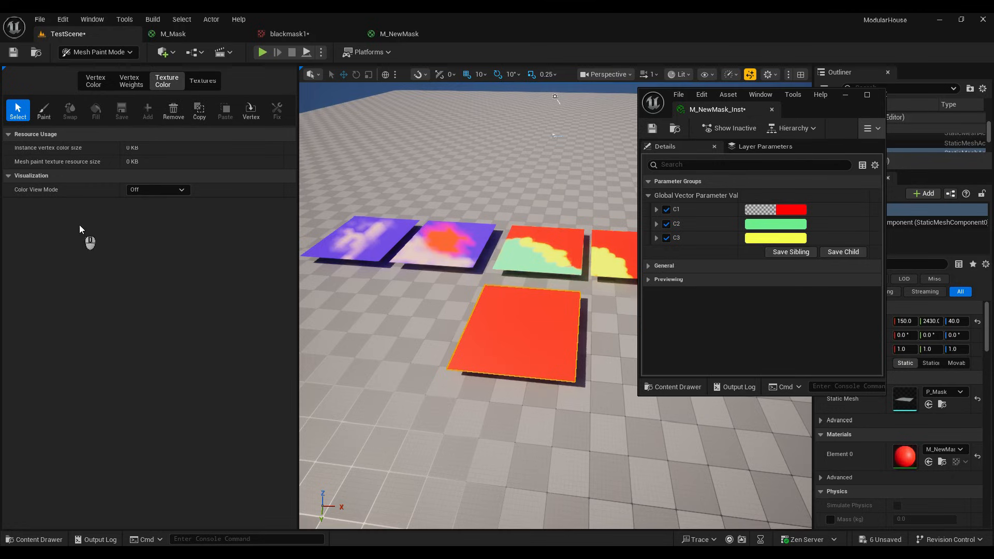
click(44, 111)
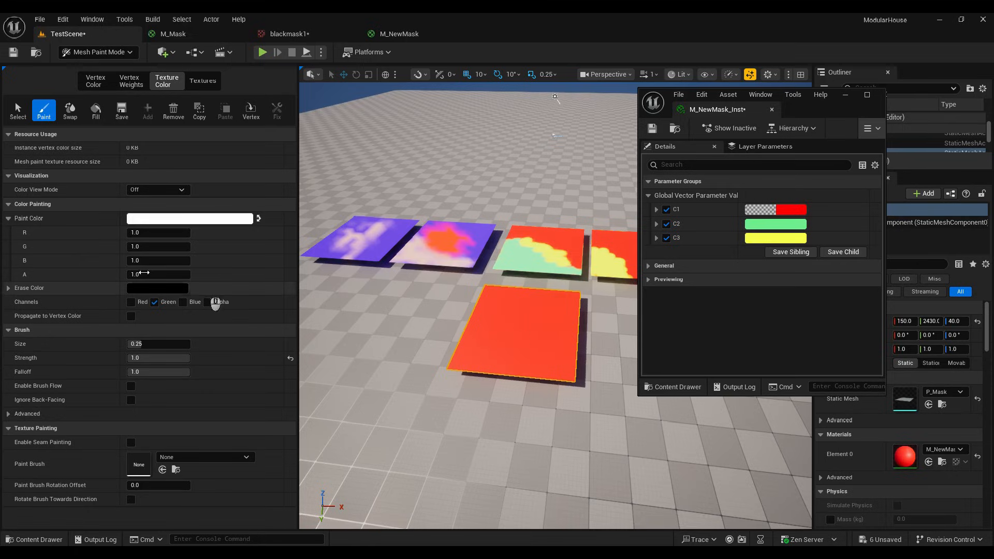
mouse_move(518, 372)
mouse_down()
mouse_move(510, 383)
mouse_move(502, 350)
mouse_move(472, 339)
mouse_move(496, 339)
mouse_move(482, 351)
mouse_move(534, 360)
mouse_move(528, 351)
mouse_move(546, 361)
mouse_move(536, 363)
mouse_move(555, 330)
mouse_up()
click(131, 302)
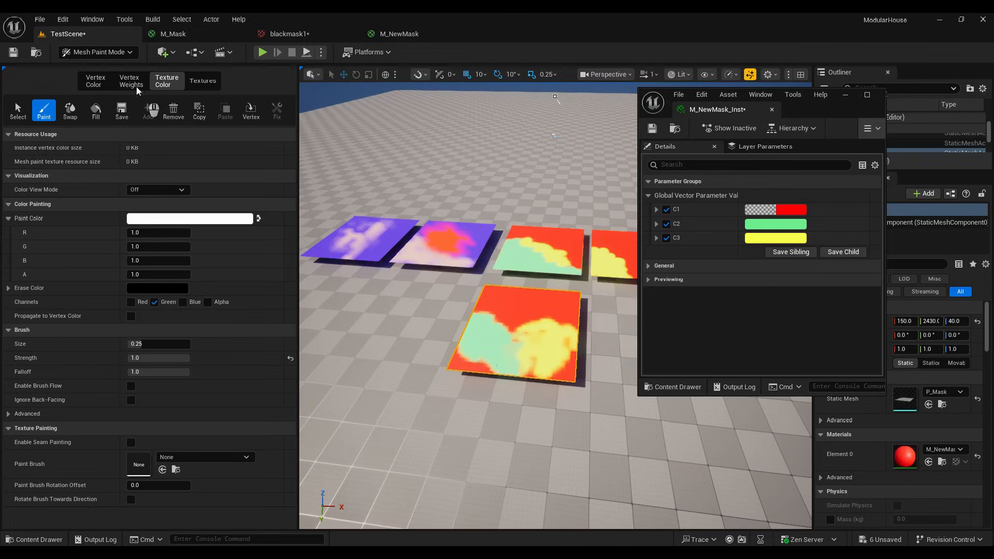
Step: Switch to Selection mode and duplicate the painted plane alongside the original in the X direction
click(96, 52)
click(93, 69)
alt+drag(375, 341, 594, 372)
key(s)
right_drag(593, 373, 502, 371)
key(d)
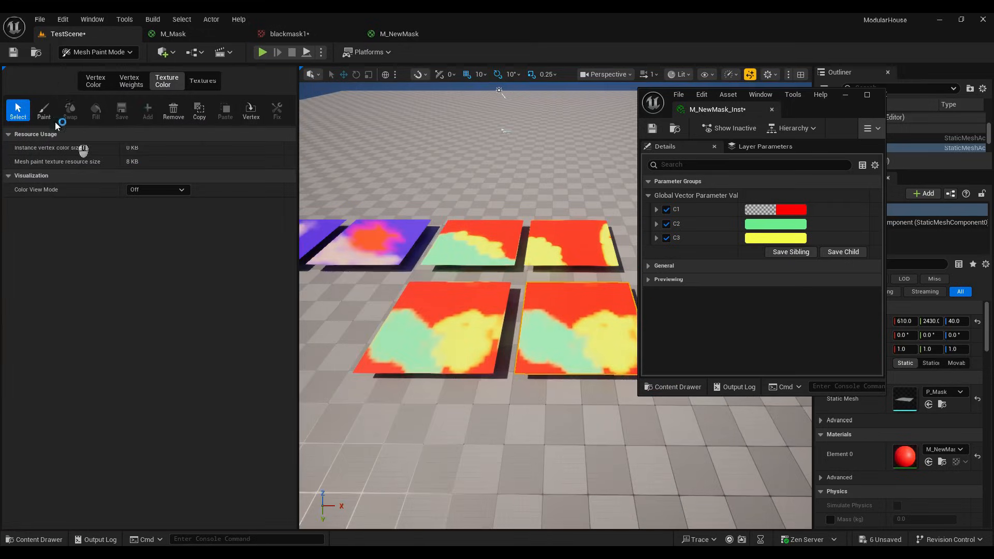
Step: Paint more of the green channel on the duplicated plane, enlarging the brush size to about 0.4
click(44, 110)
mouse_move(538, 339)
mouse_down()
mouse_move(576, 322)
mouse_move(546, 326)
mouse_move(570, 342)
mouse_move(550, 349)
mouse_up()
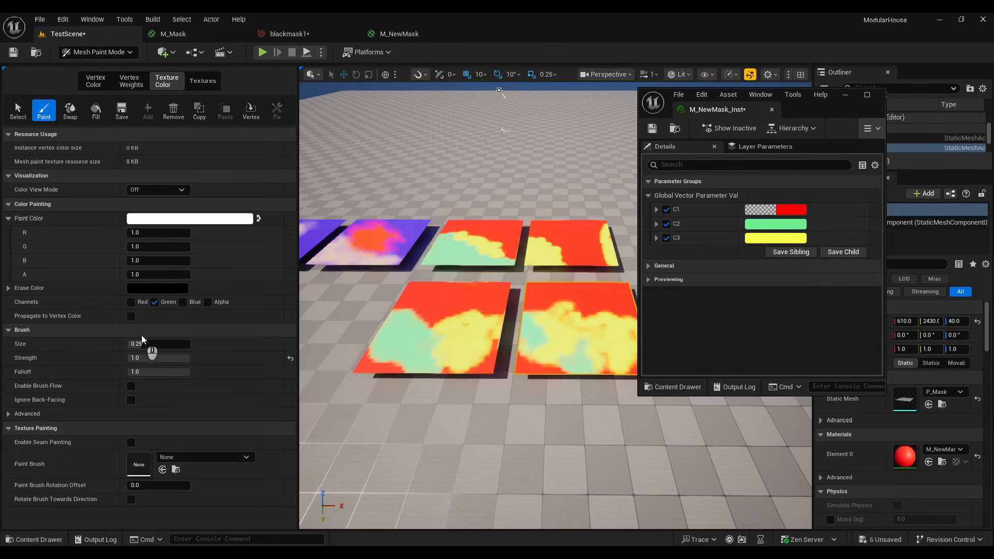
drag(141, 341, 151, 341)
mouse_move(554, 350)
mouse_down()
mouse_move(584, 347)
mouse_move(531, 294)
mouse_move(547, 291)
mouse_move(557, 305)
mouse_up()
Step: Rework the duplicated plane's mint area in the red channel only, and re-enable the green channel
click(154, 302)
click(131, 301)
mouse_move(539, 353)
mouse_down()
mouse_move(575, 349)
mouse_move(519, 377)
mouse_move(532, 317)
mouse_move(528, 331)
mouse_up()
click(154, 302)
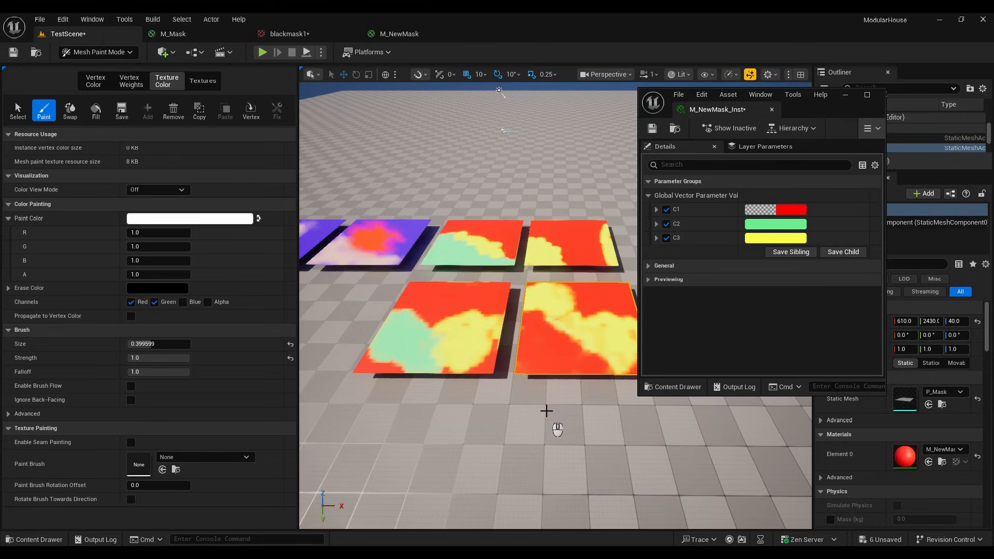
Step: Inspect the paint edges up close, clear the material instance window away, and find Mask4's Mesh Paint Texture setting
mouse_move(546, 410)
right_down()
mouse_move(579, 355)
mouse_move(566, 372)
mouse_move(510, 342)
right_up()
key(w)
key(w)
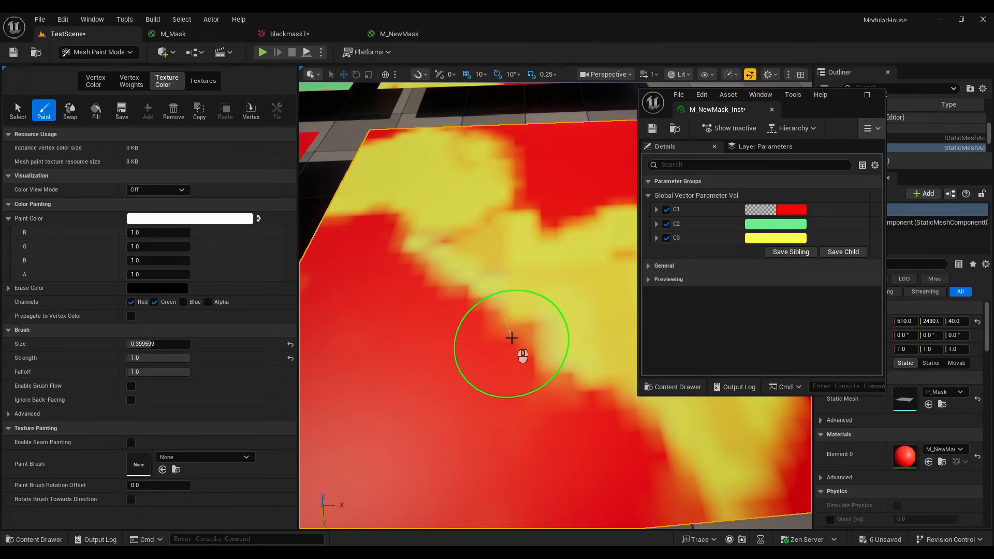
click(843, 95)
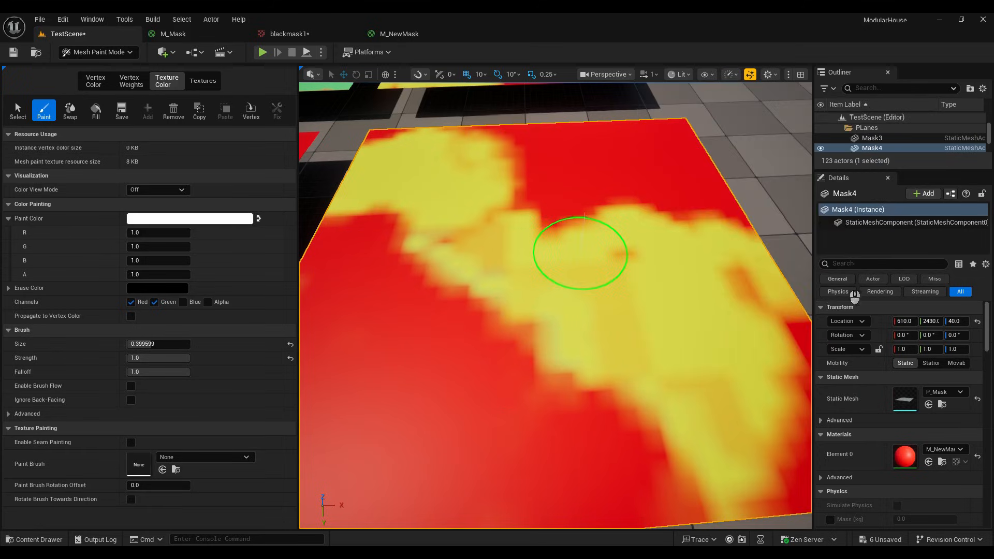
scroll(880, 362, down, 10)
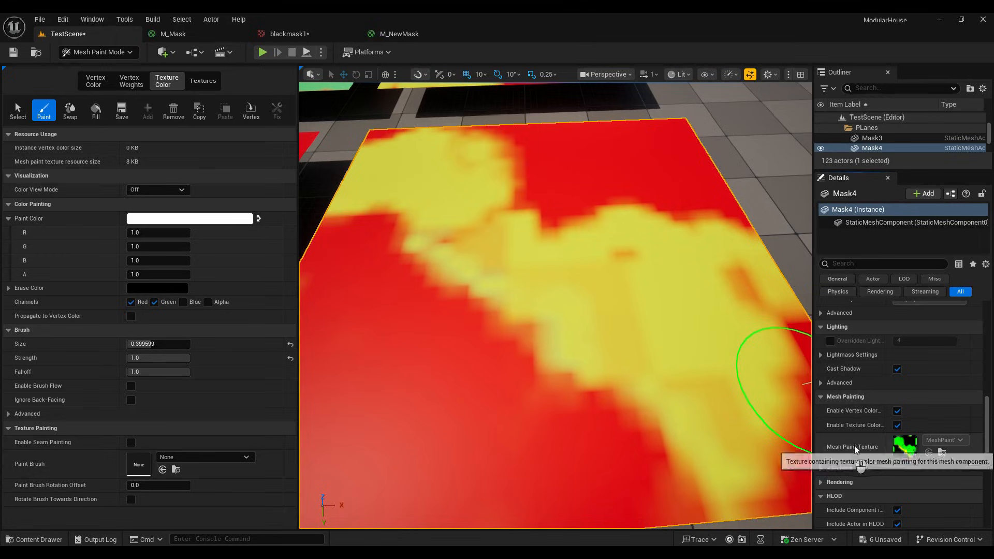
right_drag(623, 315, 0, 50)
Step: Switch from Mesh Paint to Selection mode and frame both painted planes
click(69, 54)
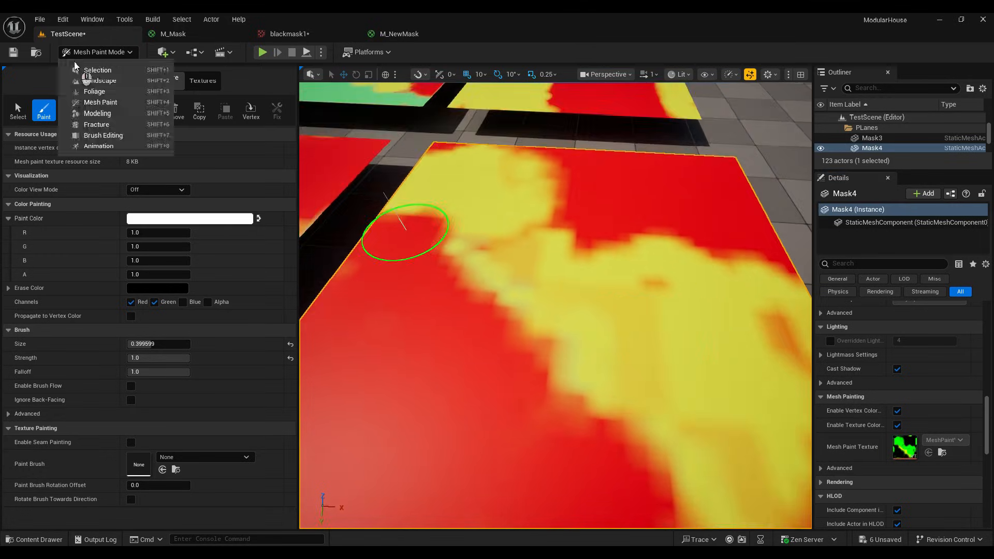
click(83, 70)
right_drag(362, 192, 413, 228)
key(s)
key(a)
click(412, 227)
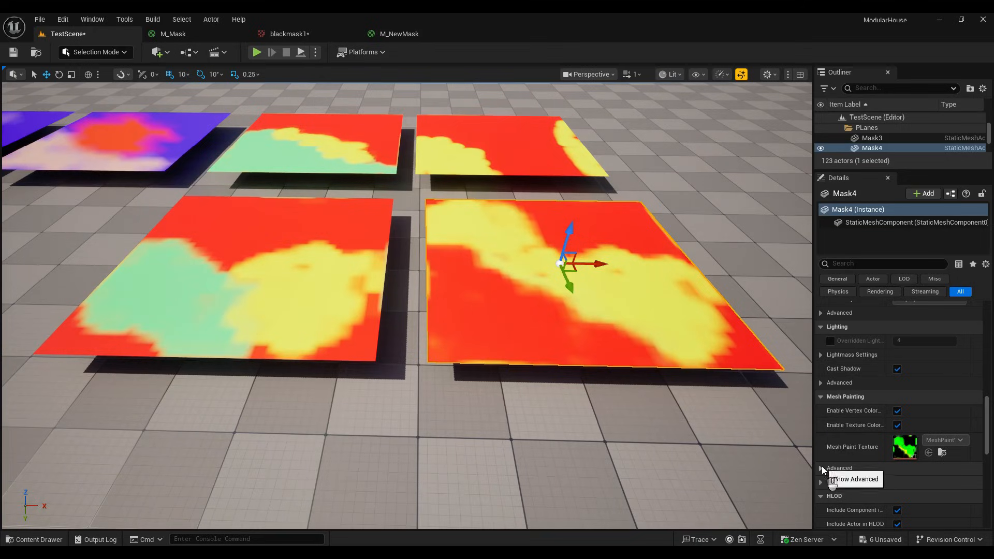
Step: Enable Overridden Mesh Paint Texture Resolution in Mask4's advanced Mesh Painting settings and set it to 512
click(822, 468)
scroll(824, 462, down, 2)
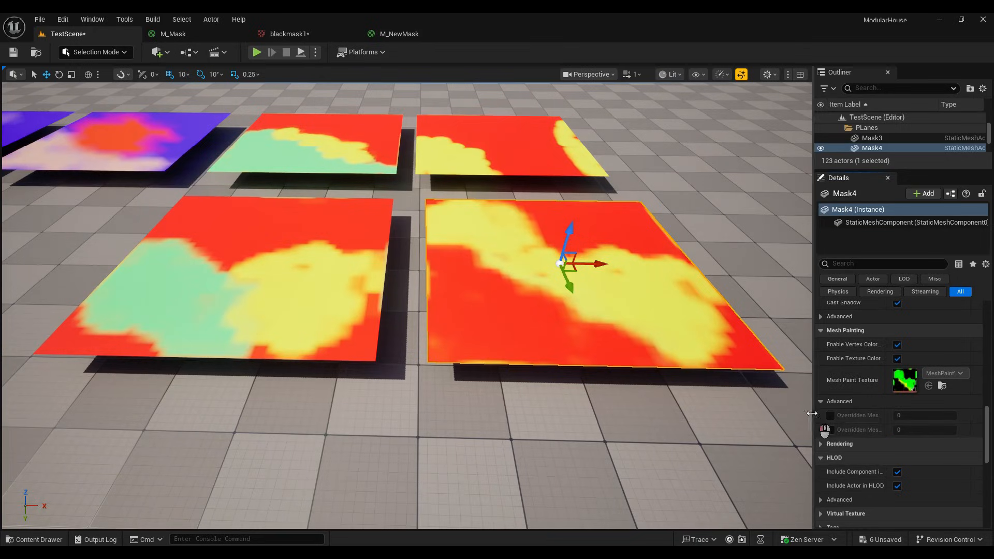
drag(811, 413, 608, 413)
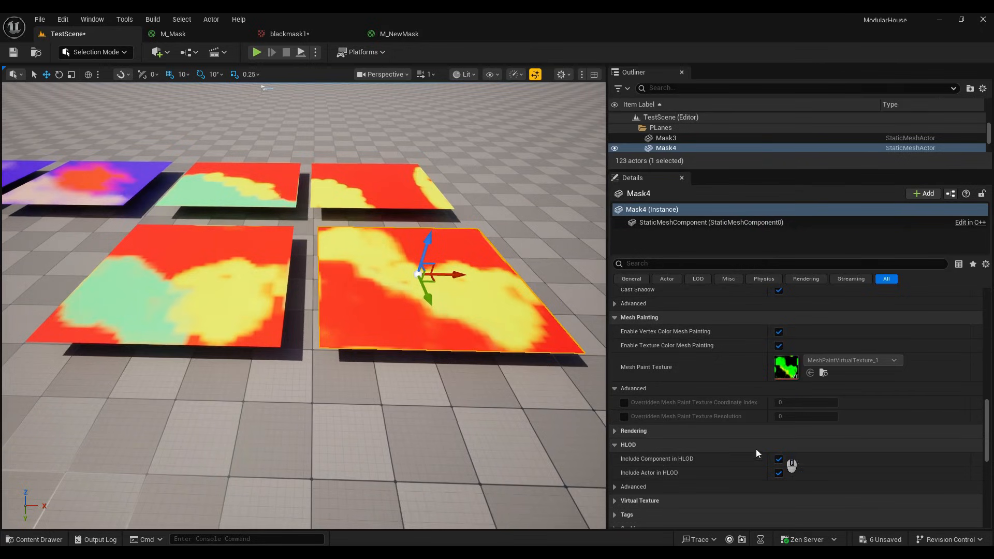
click(624, 416)
click(780, 416)
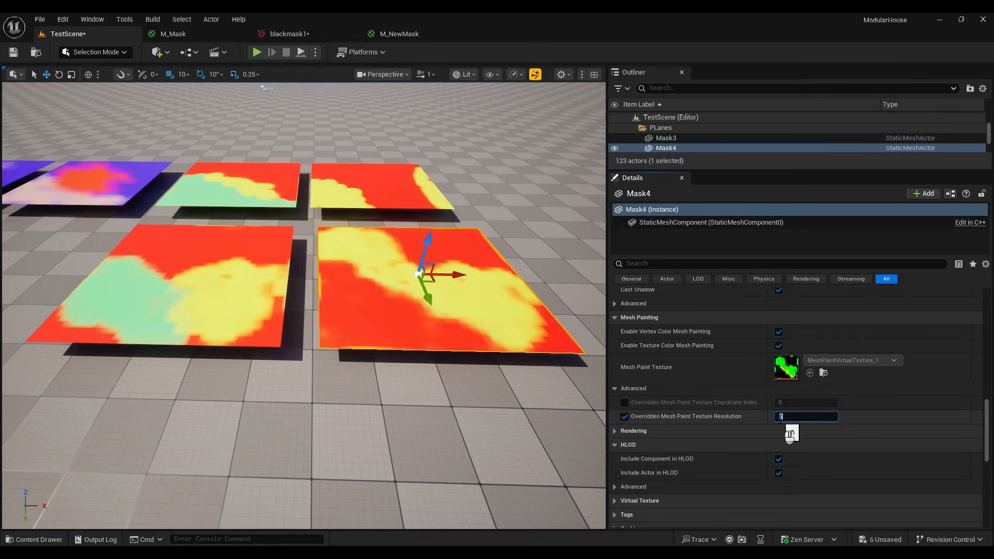
text(512)
key(Return)
Step: Return to Mesh Paint mode, run Fix on Mask4's paint texture, and activate the Paint tool
click(95, 51)
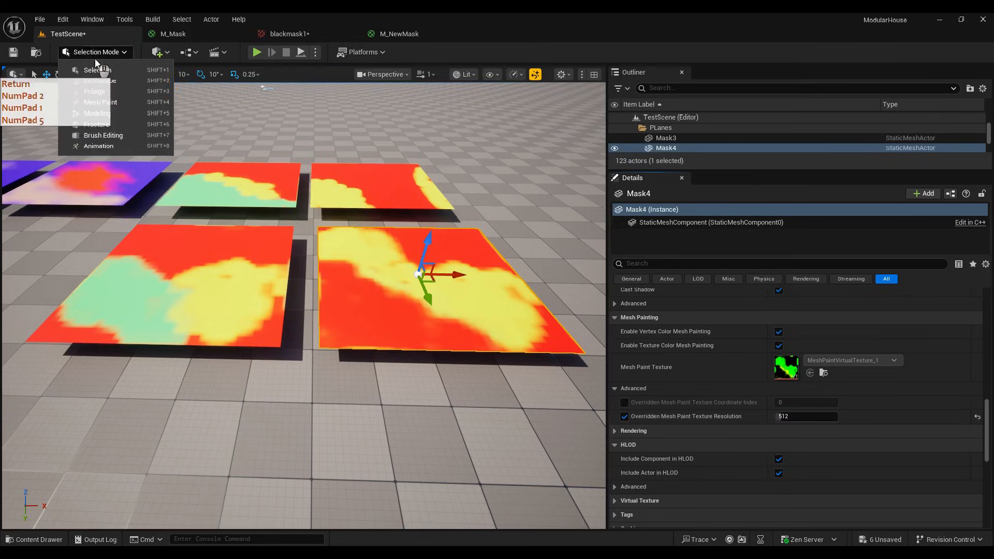
click(100, 101)
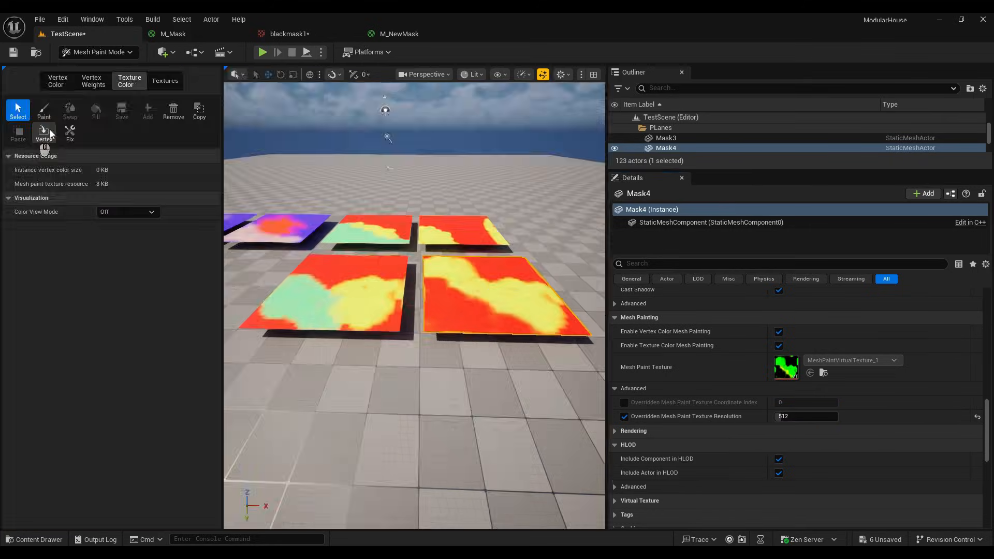
click(68, 133)
click(44, 109)
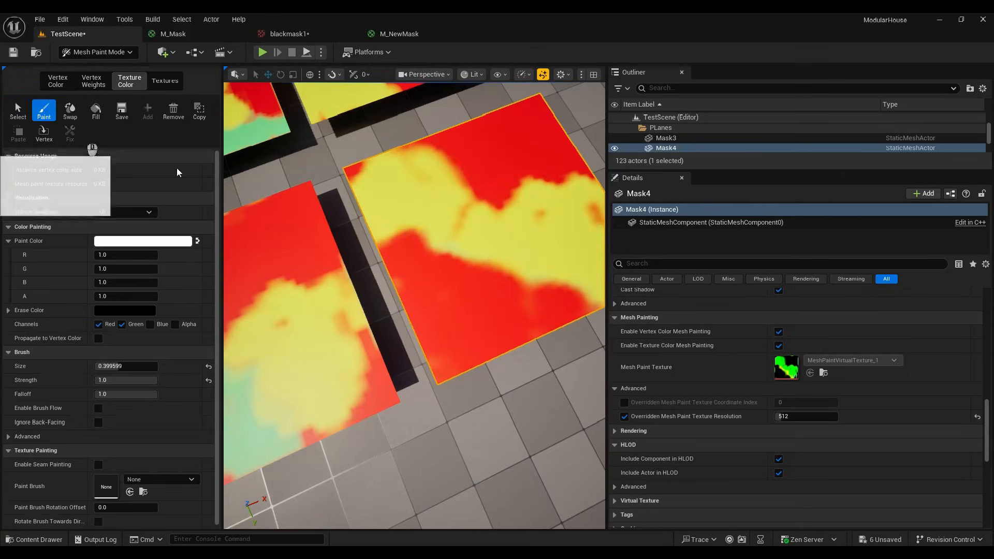
Step: Paint additional yellow areas on Mask4 with the red and green channels enabled
mouse_move(443, 255)
mouse_down()
mouse_move(427, 259)
mouse_move(455, 264)
mouse_move(428, 313)
mouse_move(409, 288)
mouse_up()
right_drag(409, 287, 317, 275)
key(d)
key(w)
drag(318, 275, 332, 331)
Step: Compare the paint edge sharpness on Mask4 with that of the neighbouring original plane
key(a)
mouse_move(331, 330)
right_down()
mouse_move(377, 307)
mouse_move(402, 313)
mouse_move(382, 325)
mouse_move(289, 315)
right_up()
key(s)
key(a)
key(e)
key(w)
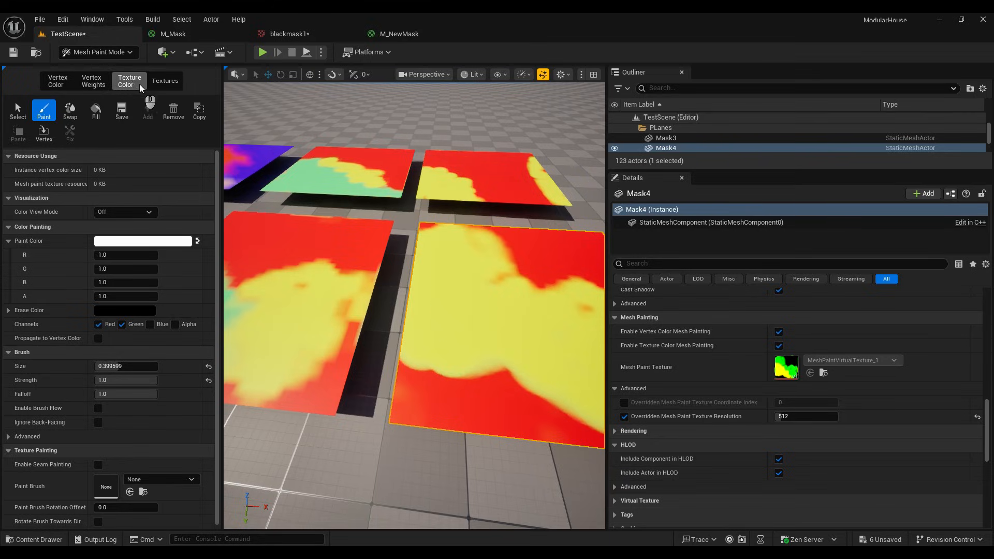
right_drag(453, 336, 490, 331)
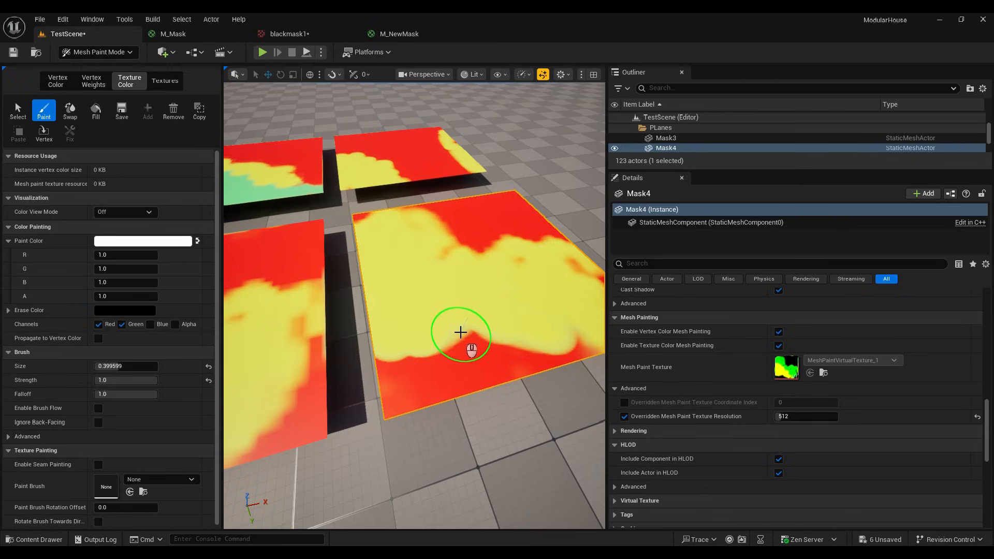
mouse_move(461, 332)
right_down()
mouse_move(450, 301)
mouse_move(470, 337)
right_up()
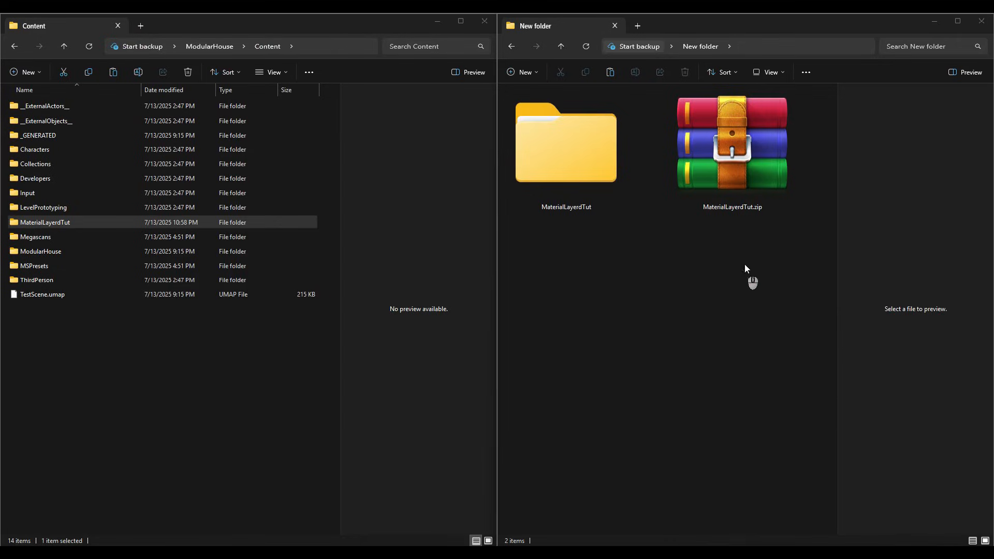
Step: In File Explorer, point out MaterialLayerdTut.zip and the extracted MaterialLayerdTut folder
drag(754, 256, 681, 149)
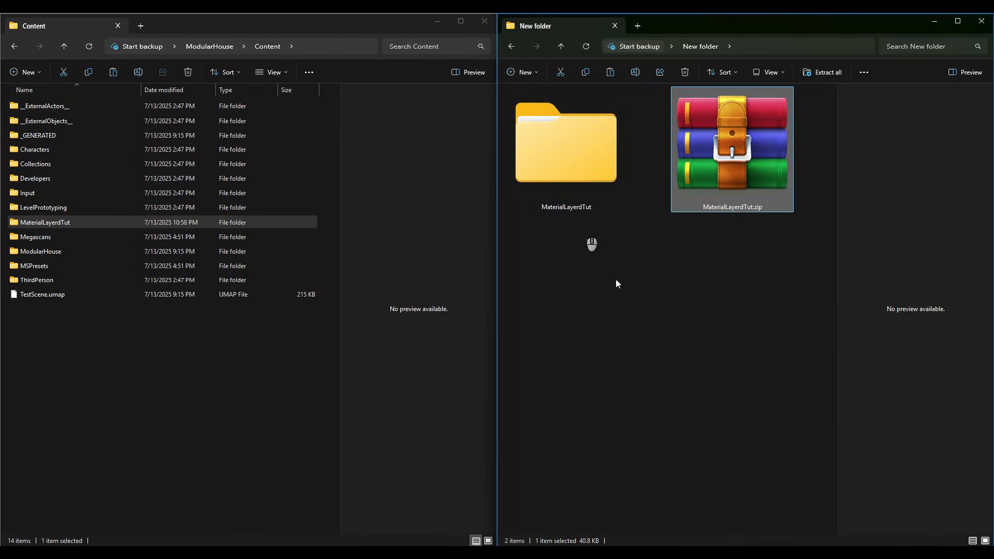
click(559, 171)
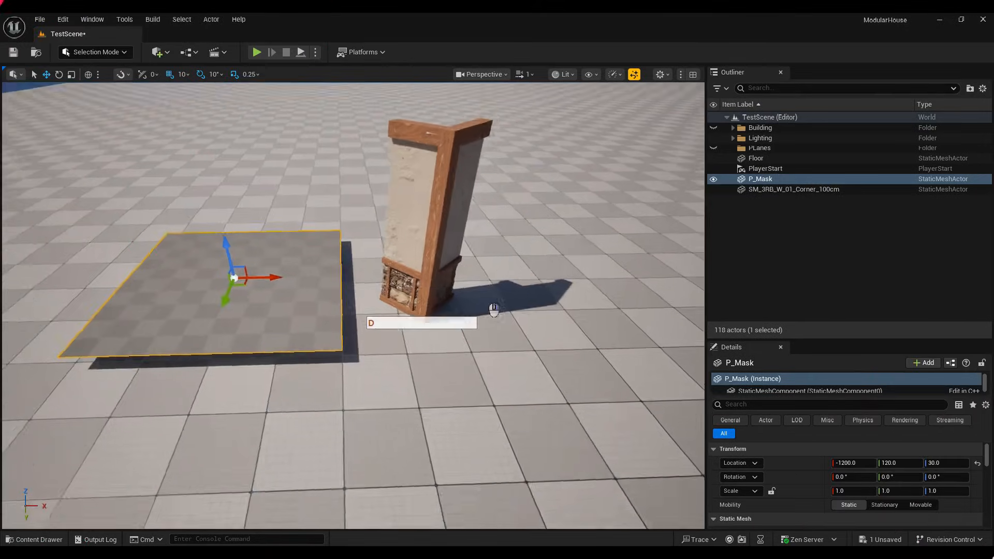
Step: In Unreal Editor, examine the corner wall piece, unhide the Building folder to compare it with the house, and hide the folder again
key(a)
right_drag(493, 310, 402, 259)
key(s)
key(w)
key(s)
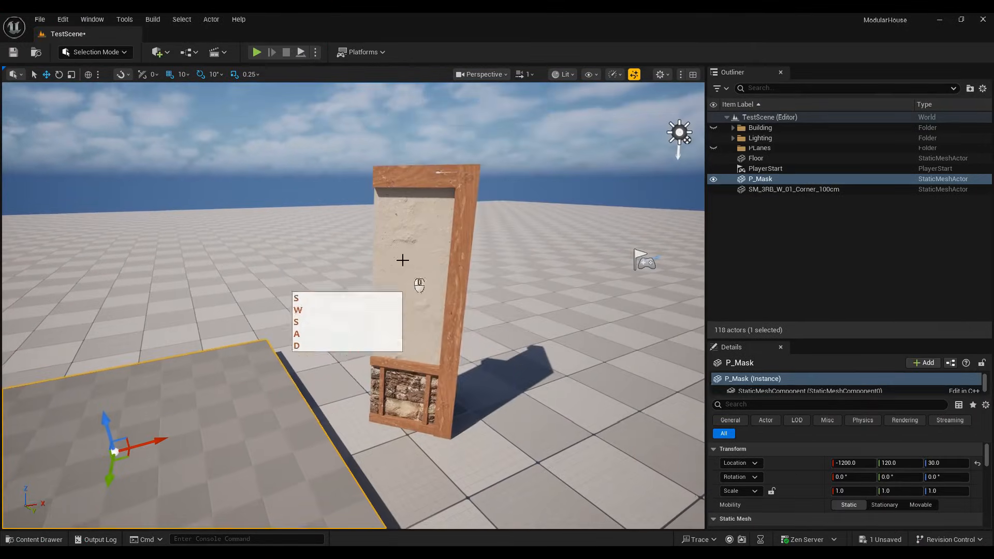
click(713, 127)
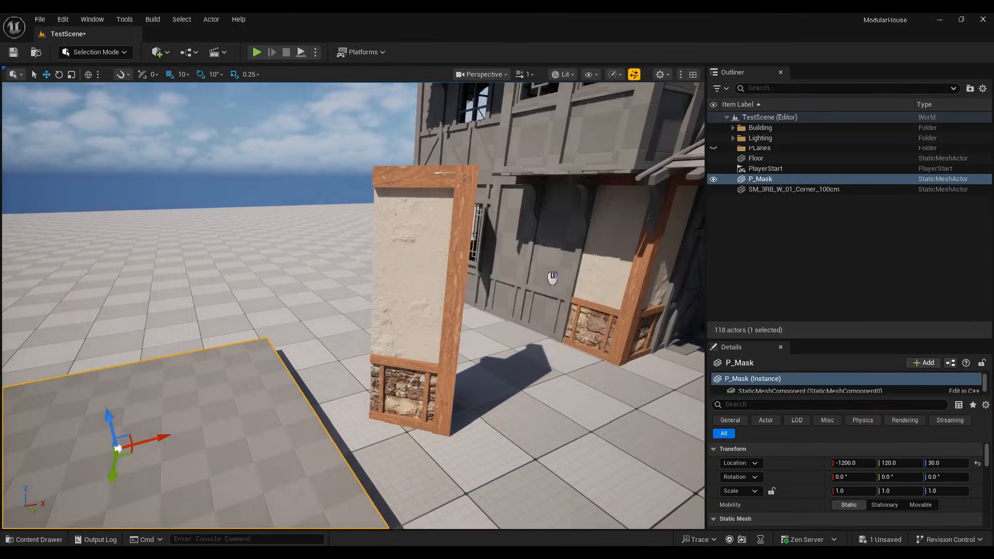
key(s)
right_drag(551, 278, 509, 277)
key(d)
key(s)
key(d)
key(a)
key(w)
click(714, 127)
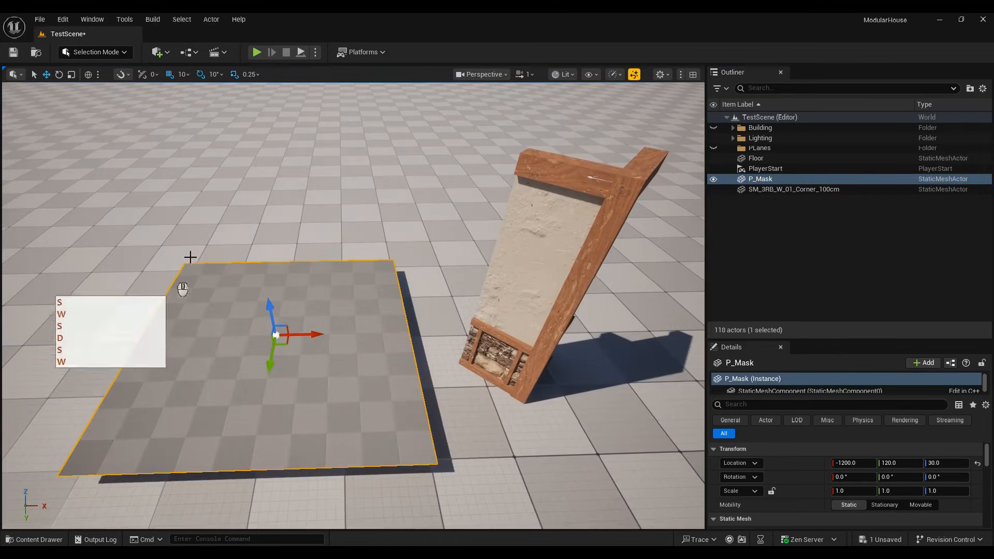
Step: Create a material instance from MM_General in the SimpleLayerdMaterial folder and name it MI_PlasterWall
key(ctrl+space)
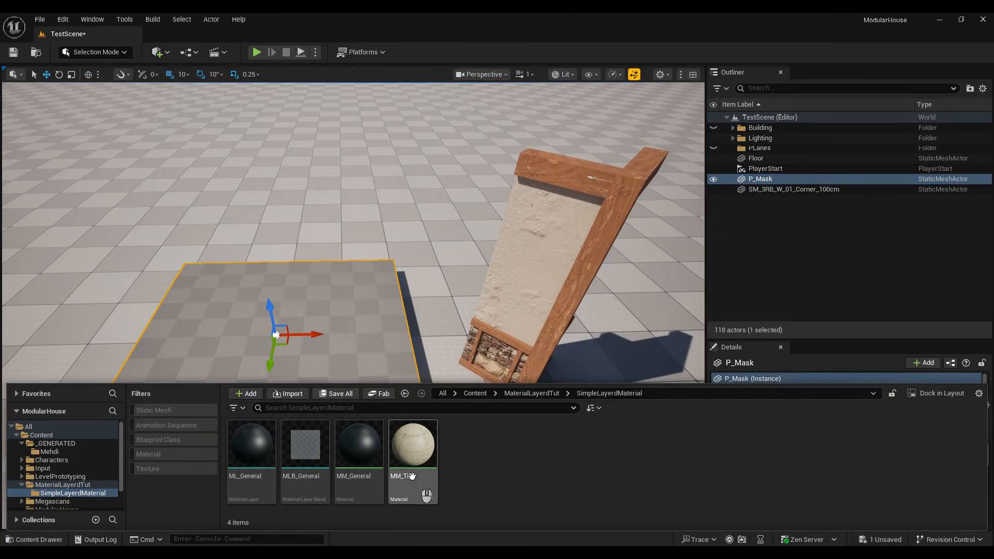
click(359, 456)
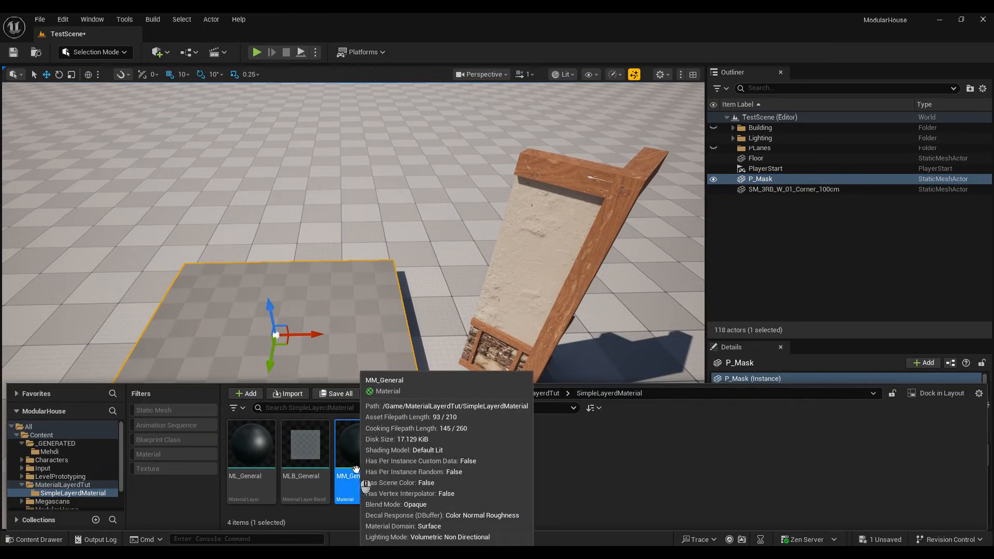
right_click(358, 455)
click(412, 157)
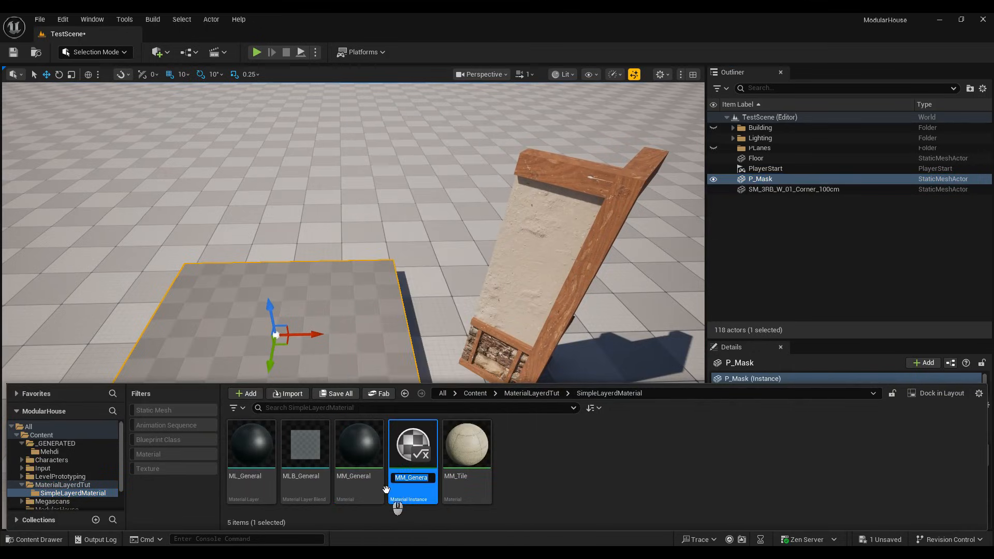
text(MI_)
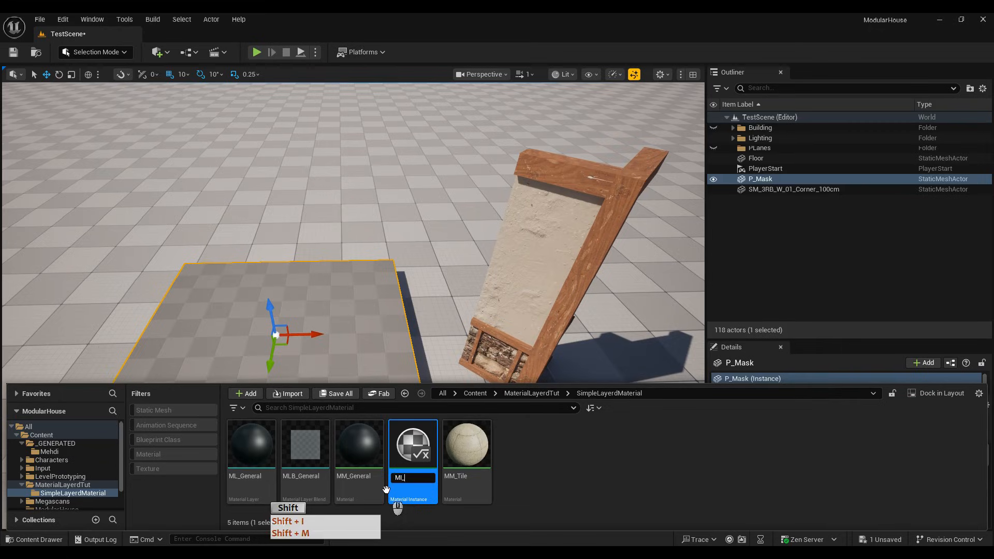
text(PlasterWall)
key(Return)
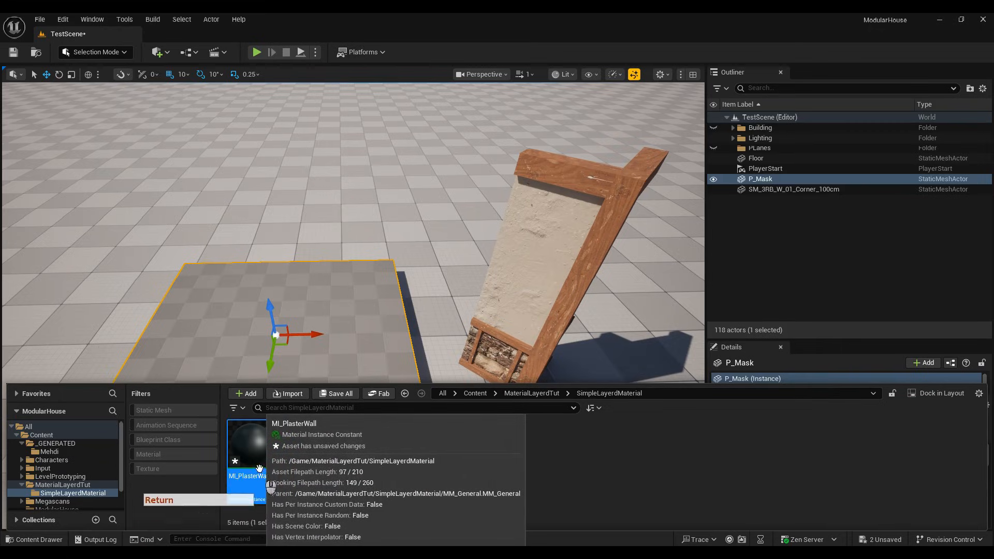
Step: Open MI_PlasterWall for editing and assign it to the P_Mask plane in the scene
double_click(259, 468)
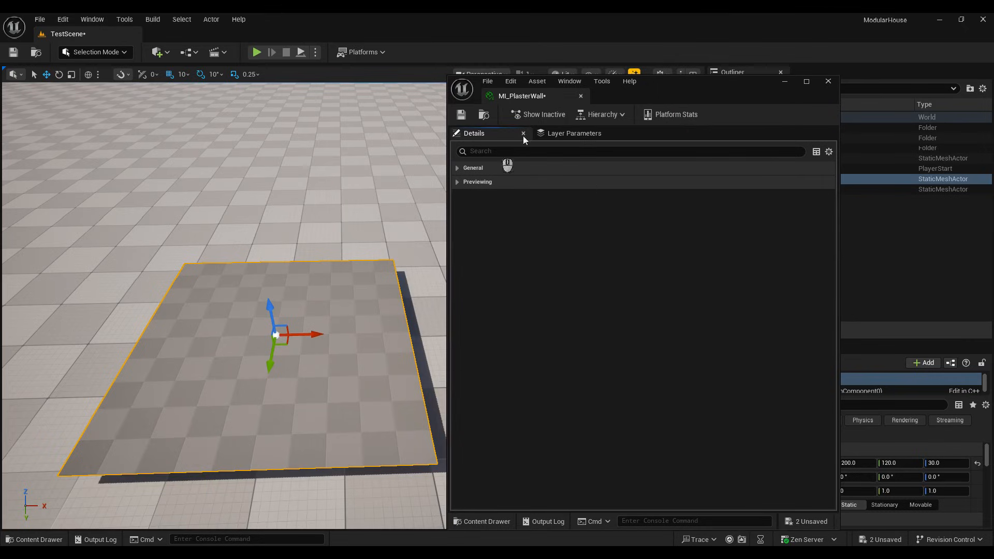
key(ctrl+space)
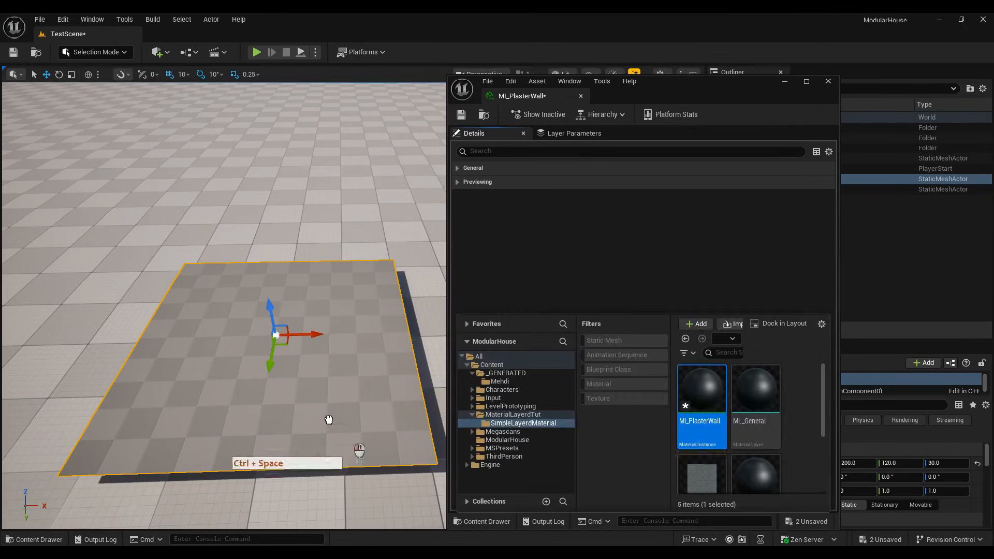
drag(328, 420, 328, 420)
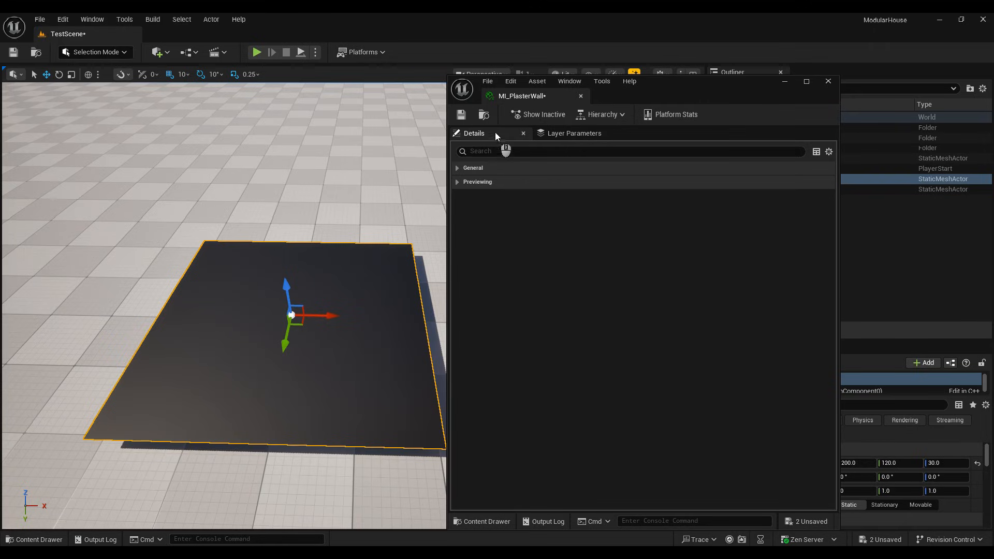
Step: Review the General settings of MI_PlasterWall, including its parent material, and collapse them again
click(458, 169)
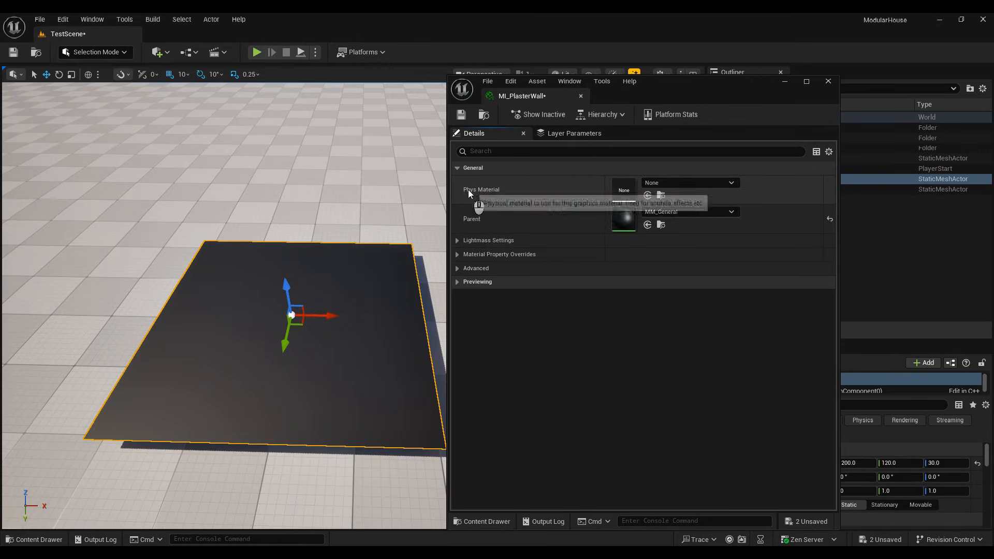
click(457, 167)
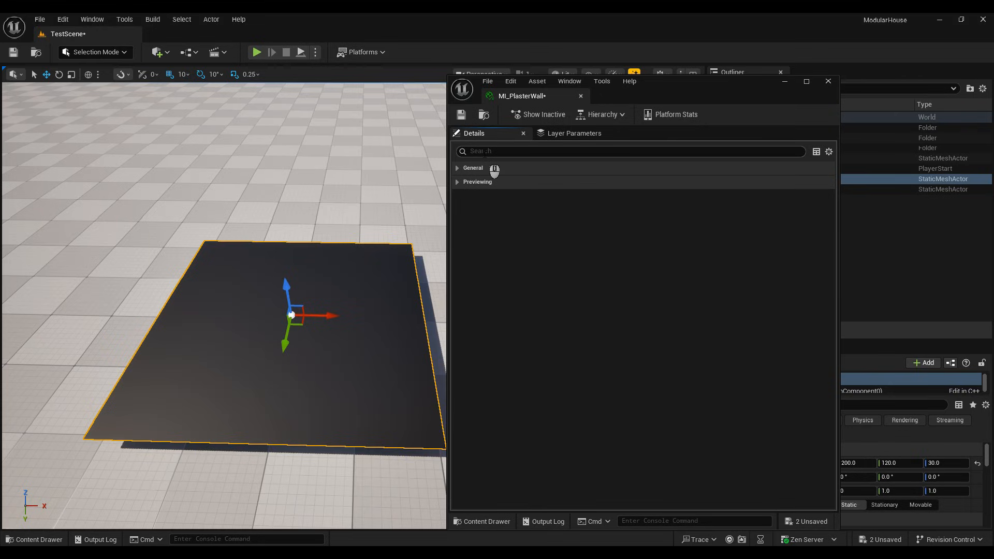
Step: Add two material layers above the Background in MI_PlasterWall's layer parameters and expand the settings of all three layers
click(552, 133)
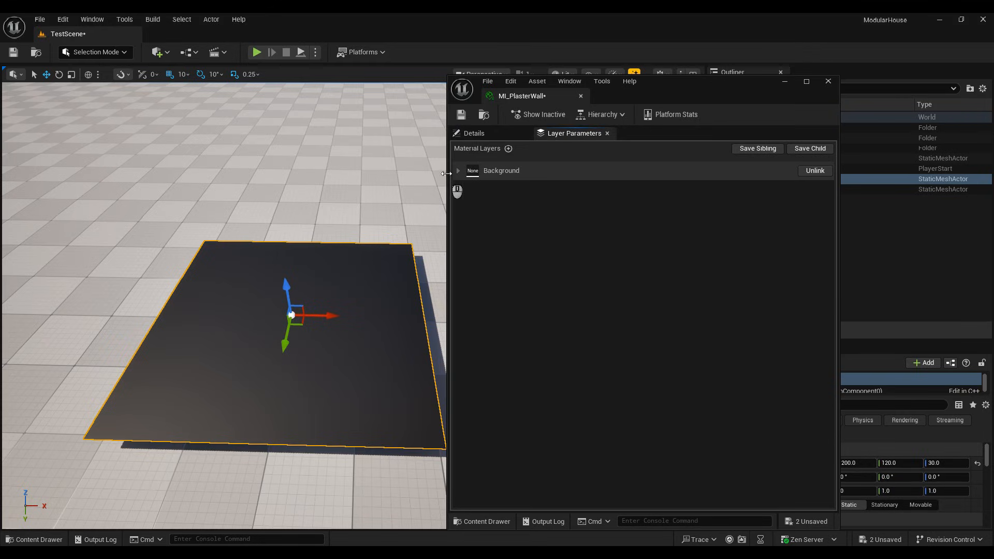
click(508, 149)
click(508, 149)
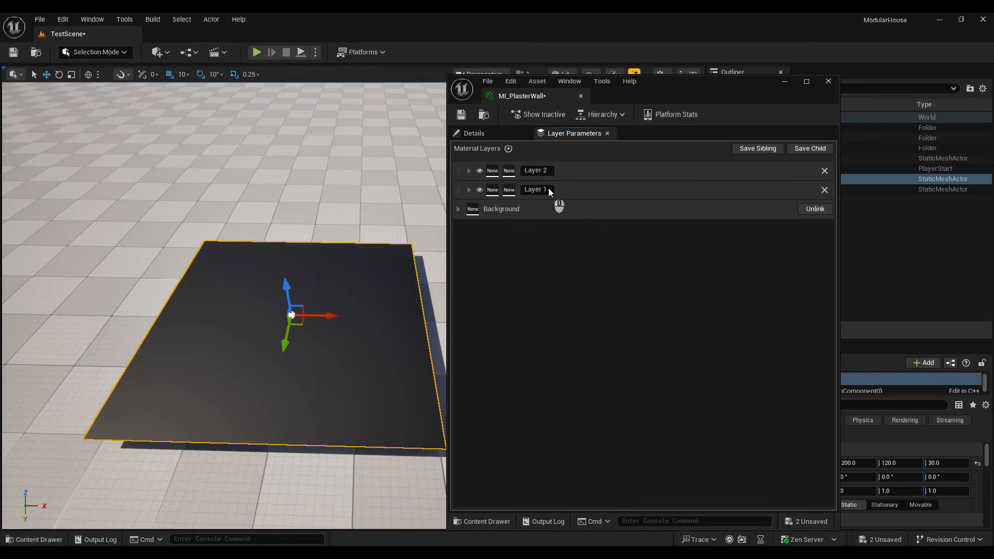
drag(661, 93, 733, 83)
click(422, 243)
key(ctrl+space)
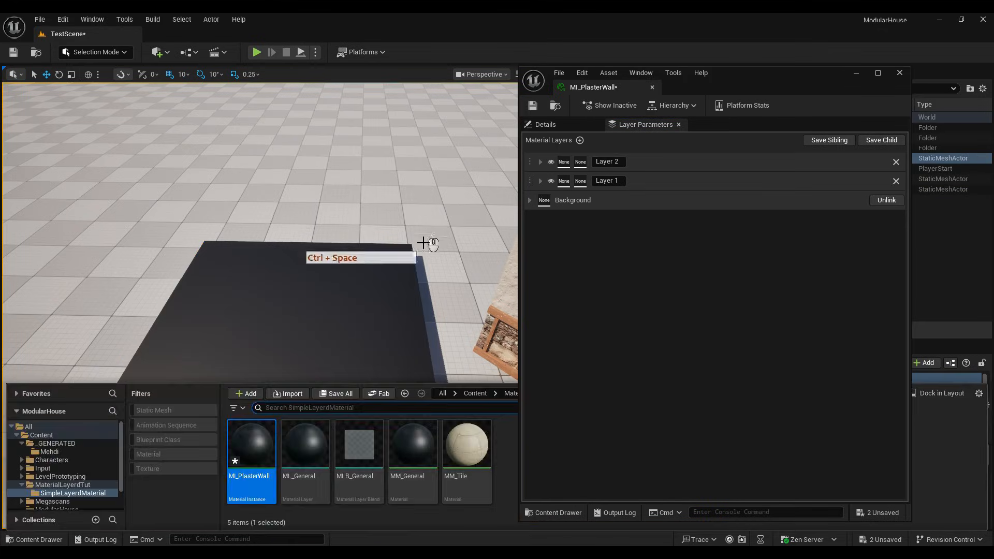
click(529, 200)
click(540, 181)
click(540, 162)
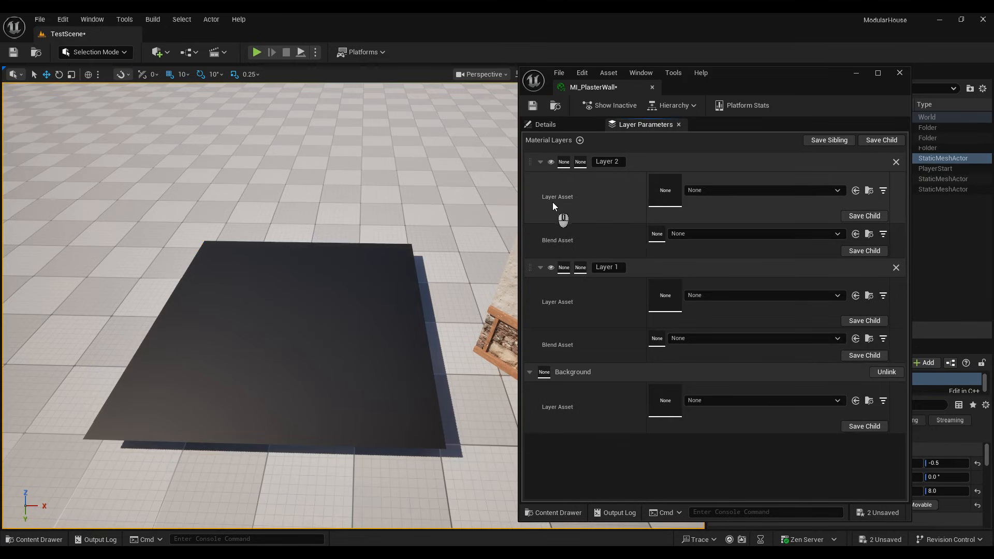
Step: Assign ML_General from the SimpleLayerdMaterial folder as the layer asset of Layer 2, Layer 1 and Background
click(394, 316)
key(ctrl+space)
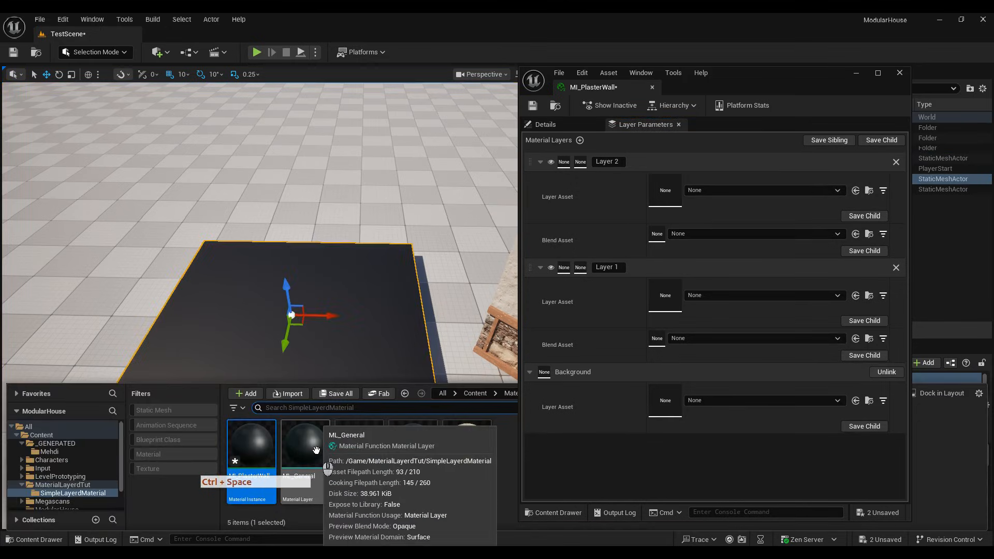
key(ctrl+space)
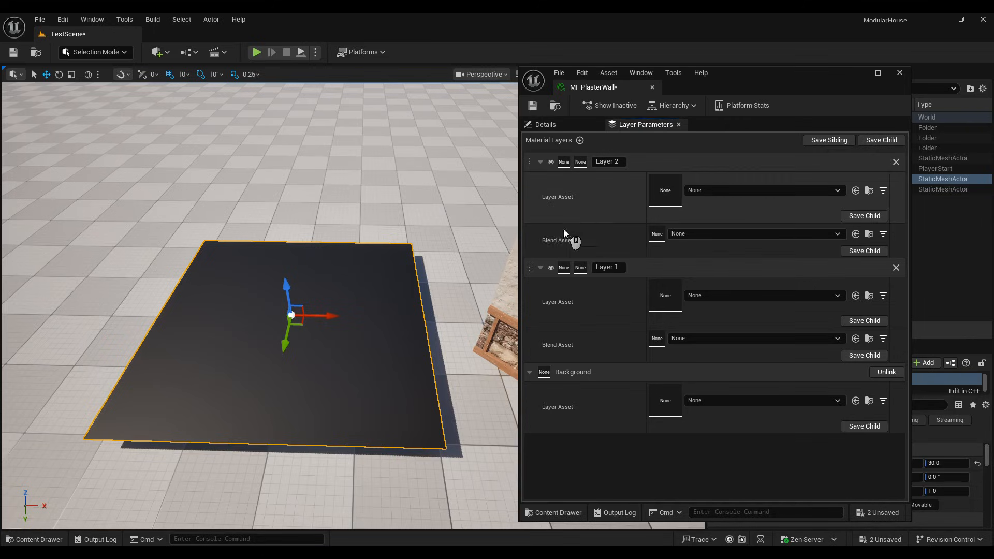
key(ctrl+space)
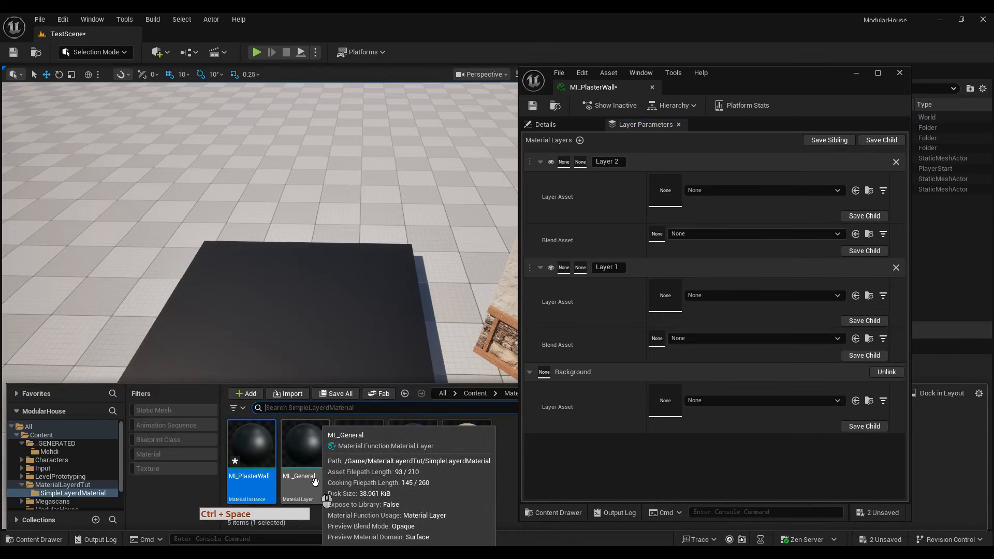
drag(314, 482, 711, 192)
key(ctrl+space)
drag(315, 473, 702, 296)
key(ctrl+space)
drag(316, 473, 702, 399)
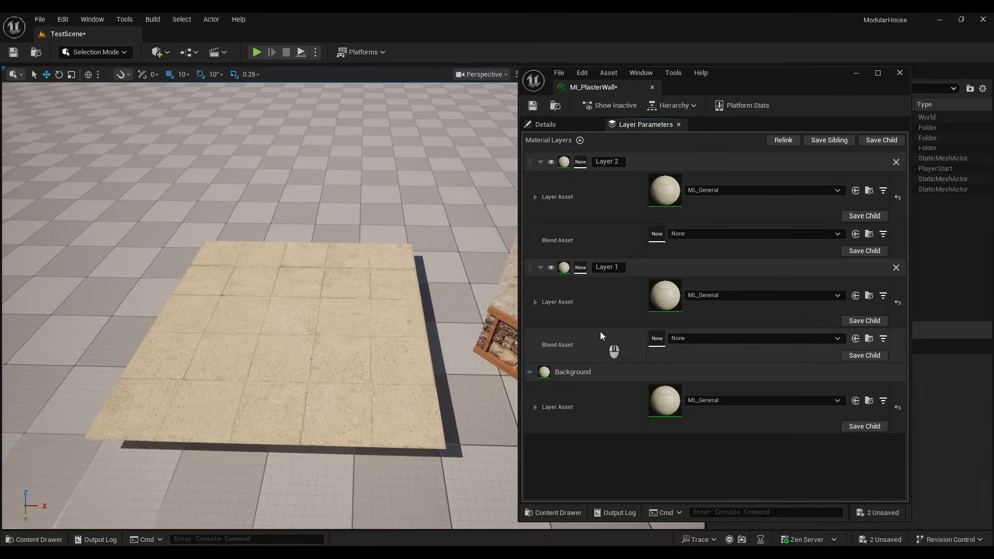
Step: Rename Layer 1 as Mud and Layer 2 as Plaster
click(621, 268)
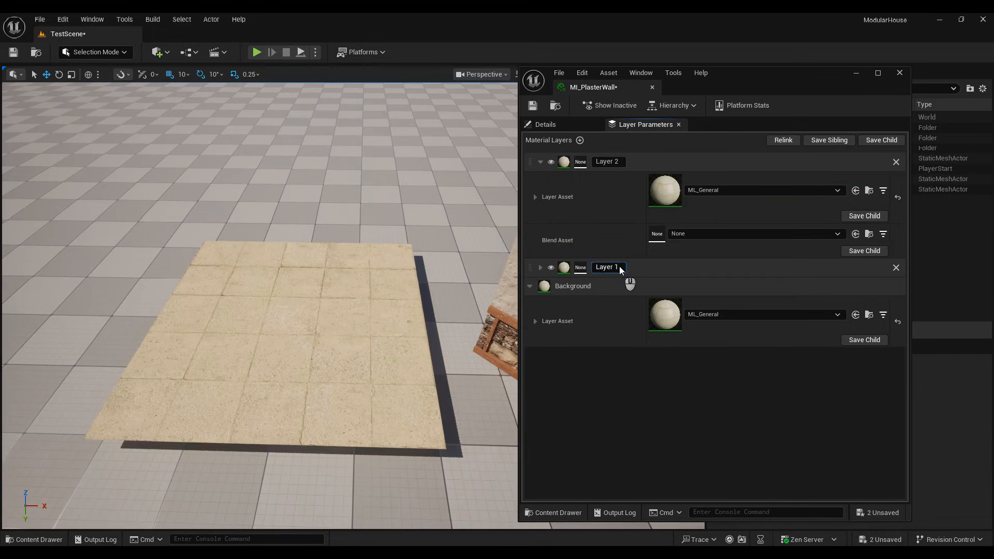
key(ctrl+a)
text(Mud)
key(Return)
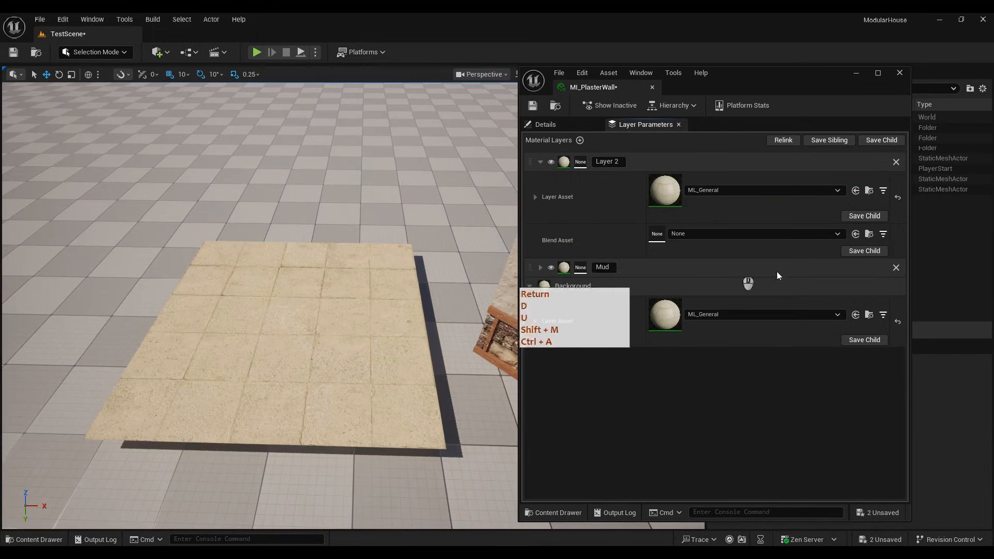
click(625, 165)
key(ctrl+a)
text(P)
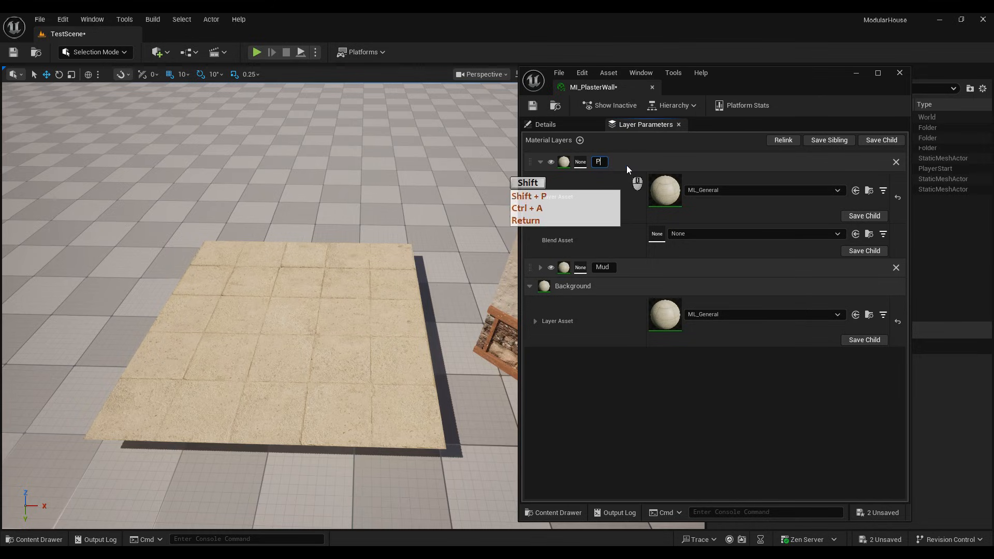
text(laster)
key(Return)
Step: Assign MLB_General as the blend asset of the Mud and Plaster layers
click(539, 267)
key(ctrl+space)
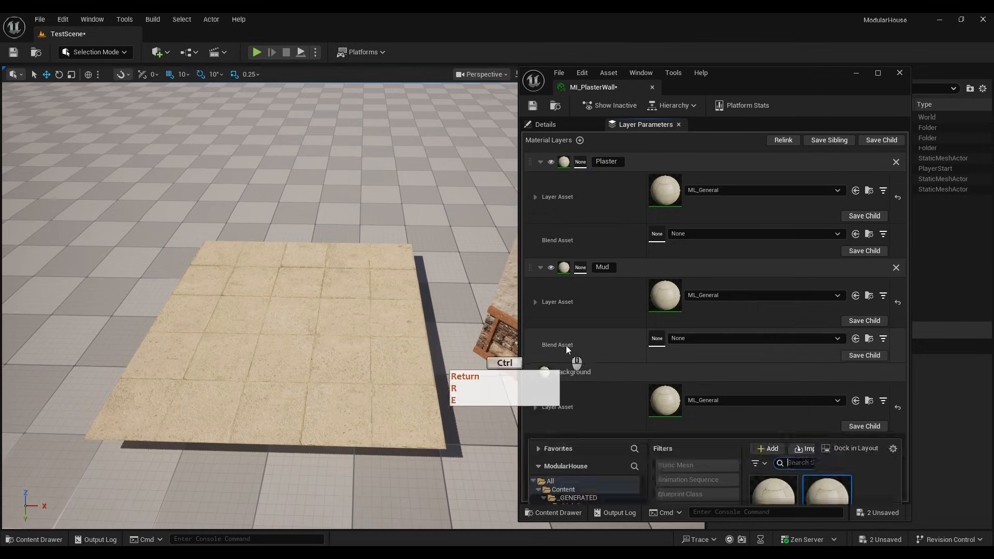
key(ctrl+space)
click(393, 419)
key(ctrl+space)
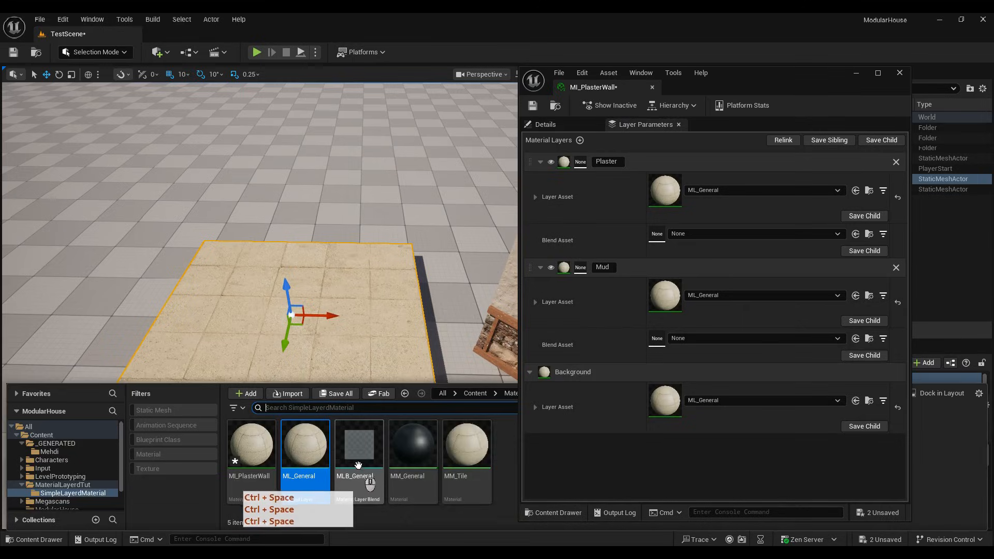
drag(358, 465, 715, 348)
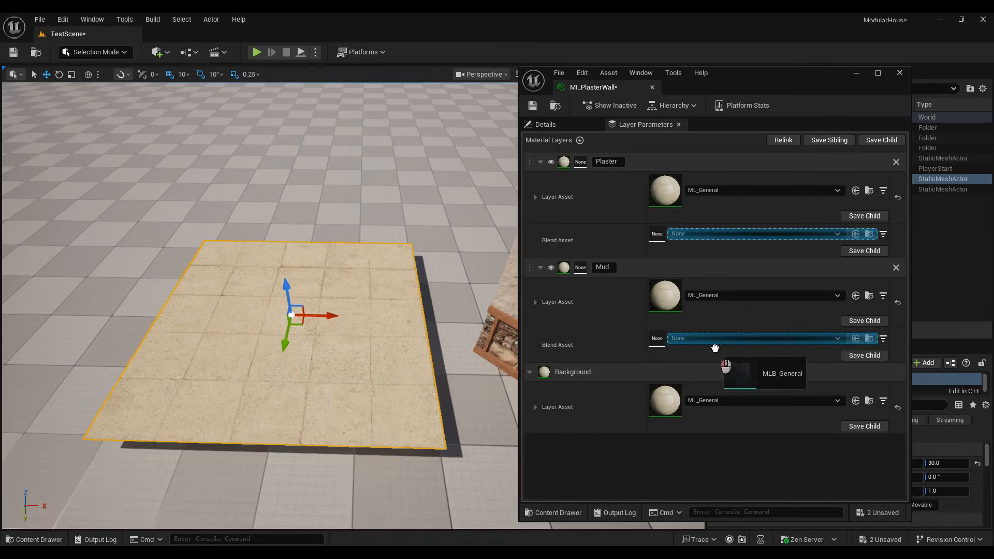
drag(715, 348, 713, 339)
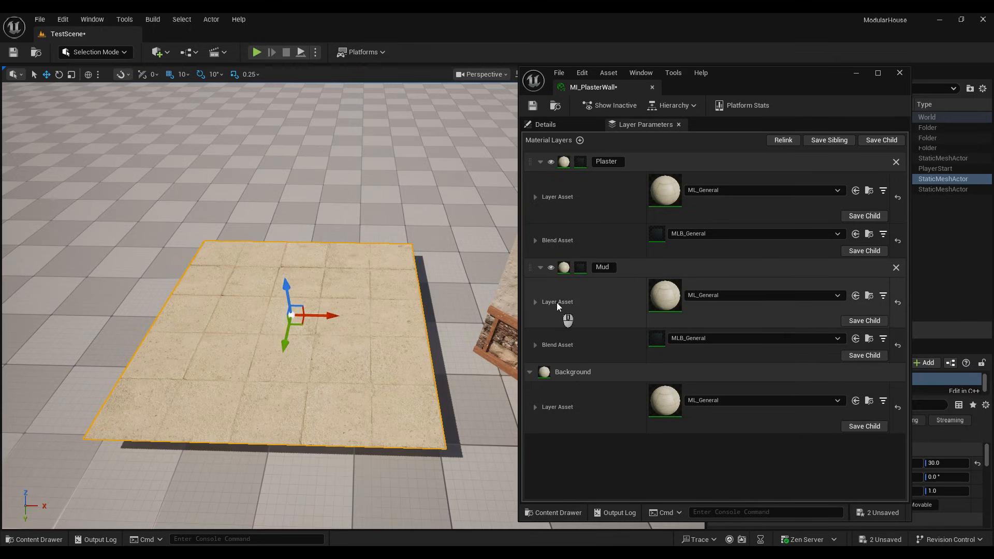
Step: Enable the Albedo, Normal and ORD texture inputs of the Background layer's asset
click(535, 407)
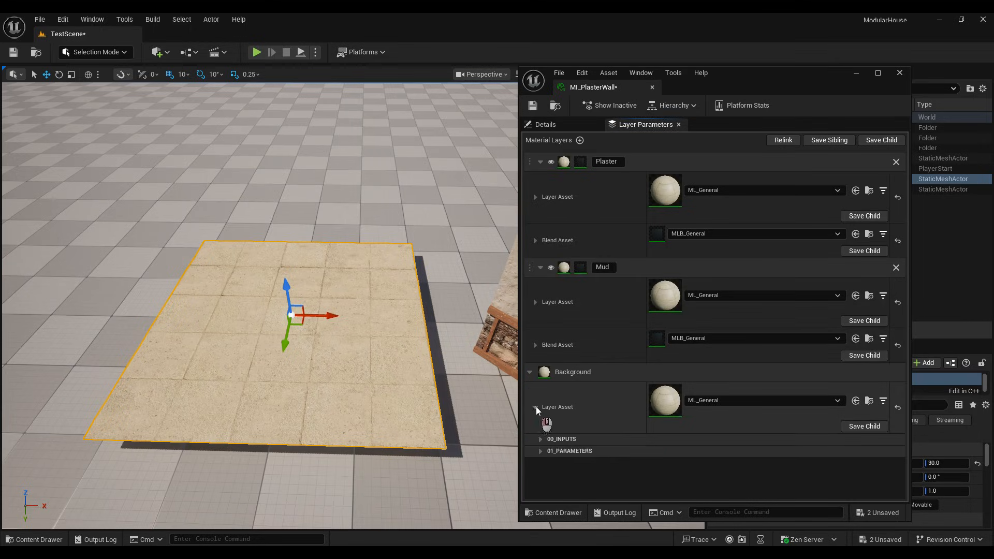
click(540, 439)
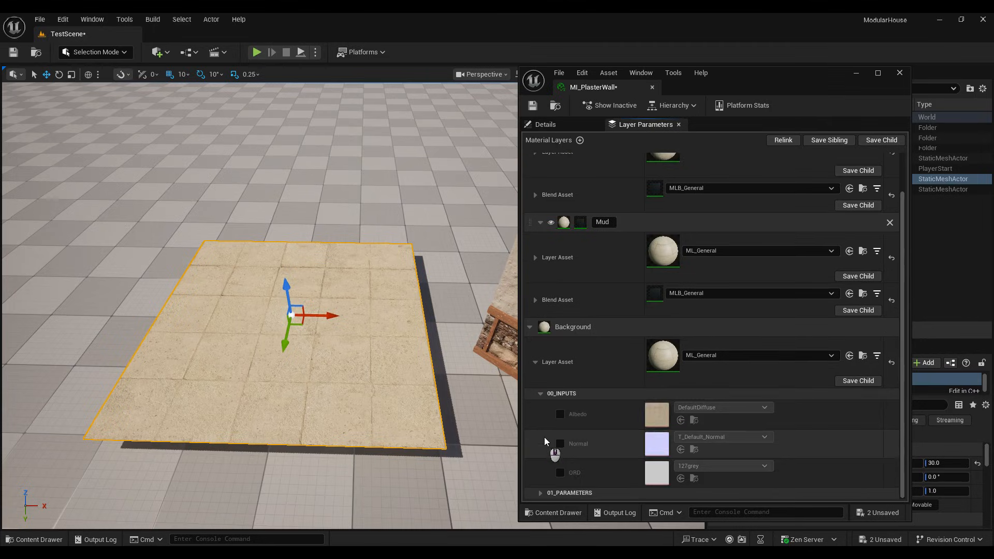
click(559, 414)
click(559, 444)
click(560, 472)
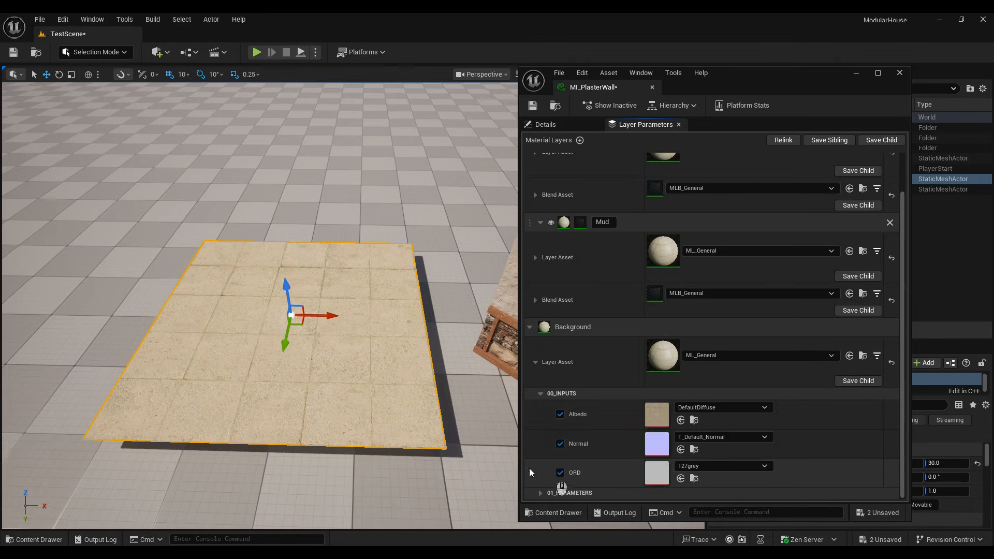
Step: Assign the Old_Stone_Wall 4K textures to the Background layer: the D map as Albedo, N as Normal and ORDp as ORD
key(ctrl+space)
click(313, 420)
key(ctrl+space)
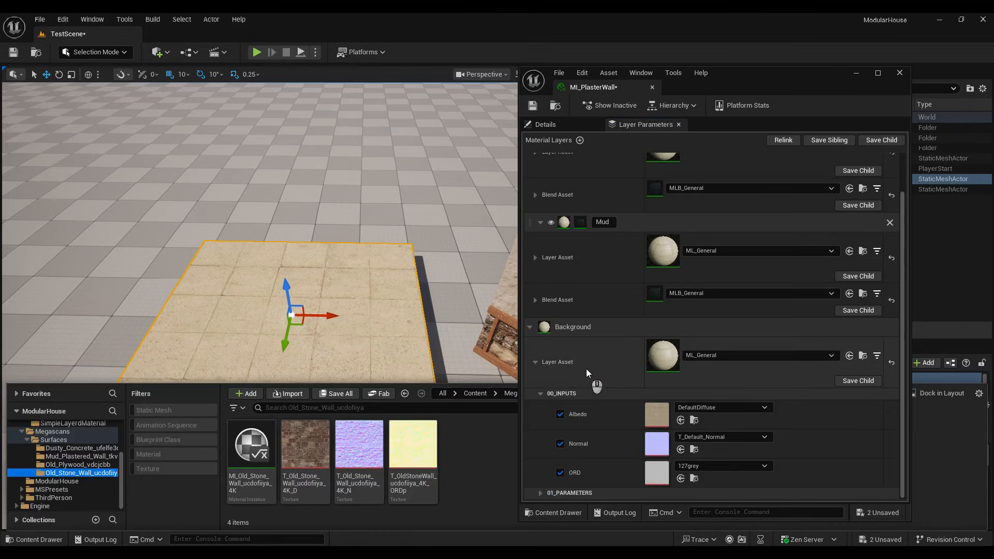
drag(305, 444, 656, 414)
key(ctrl+space)
drag(357, 446, 657, 444)
key(ctrl+space)
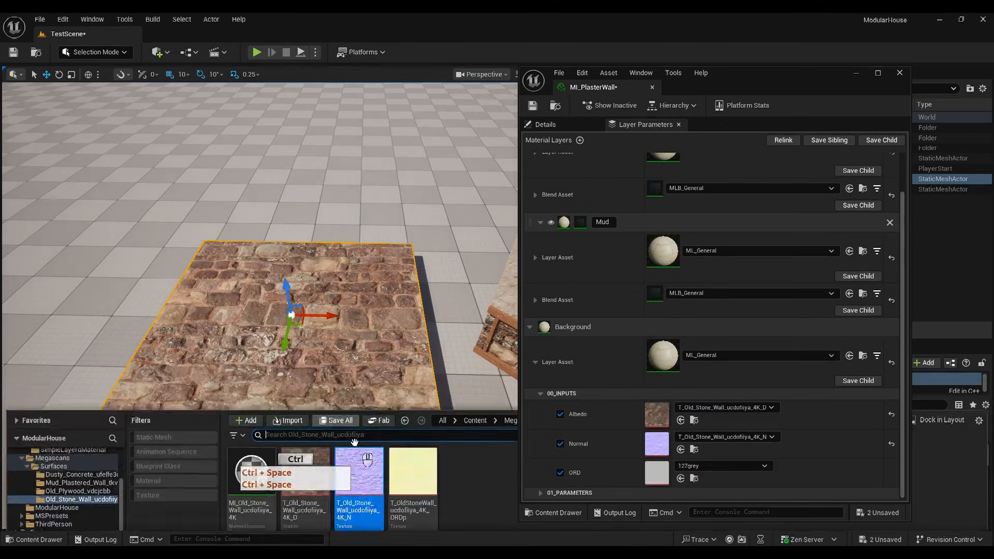
drag(410, 446, 656, 472)
Step: Examine the stone texture on the P_Mask plane from a closer, angled view
key(w)
key(a)
right_drag(414, 377, 373, 381)
key(w)
key(s)
key(e)
key(q)
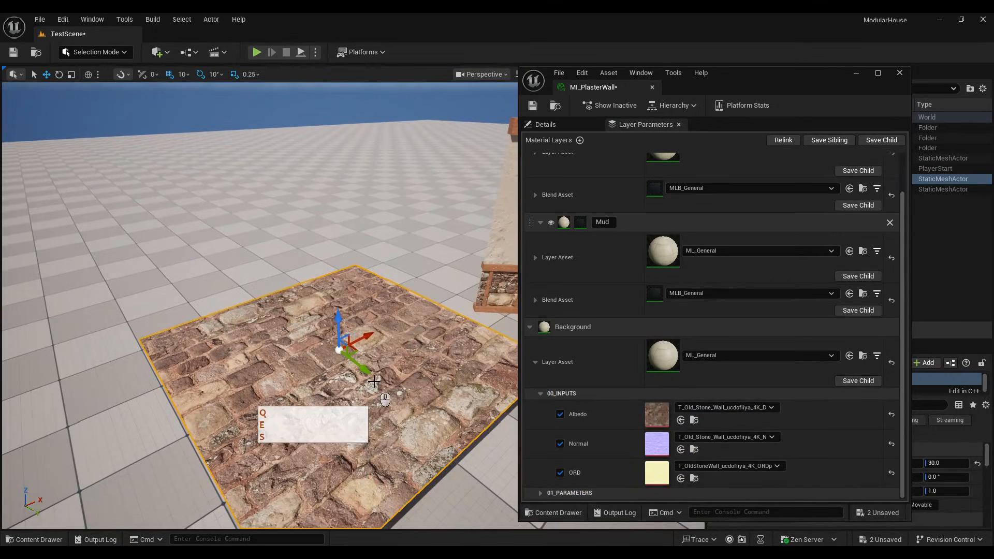
key(ctrl+space)
right_click(252, 455)
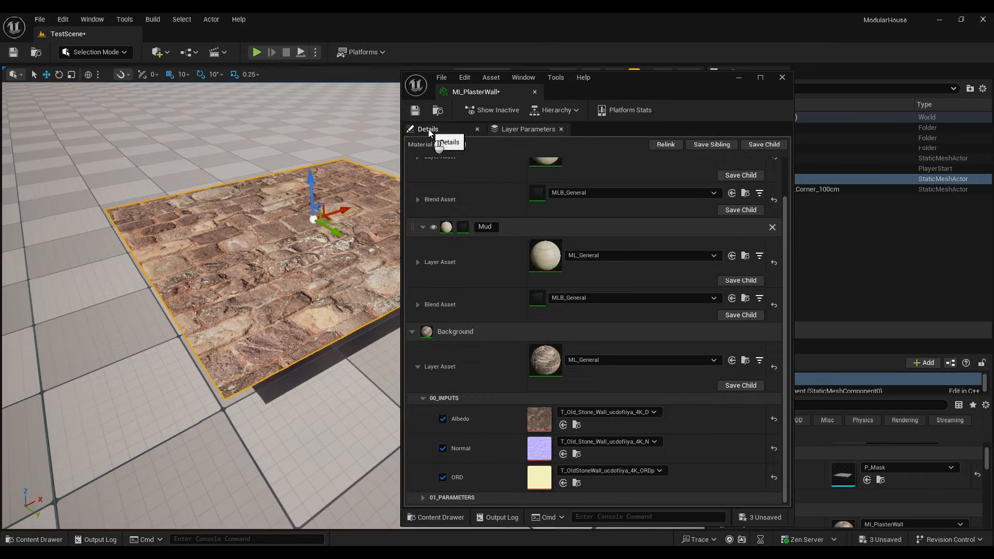
Step: Override Displacement Scaling in MI_PlasterWall's material property overrides and set its Magnitude to 10
click(426, 129)
click(411, 164)
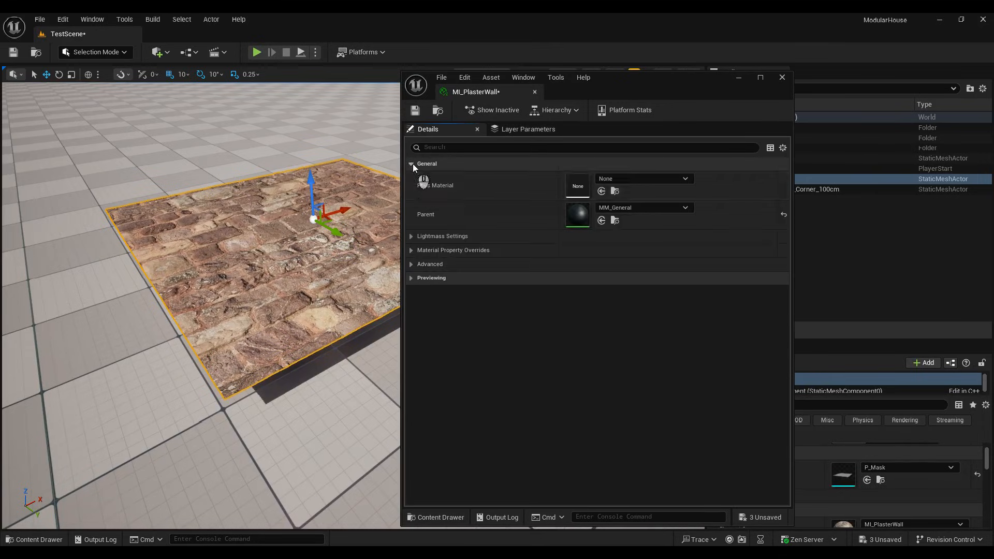
click(411, 250)
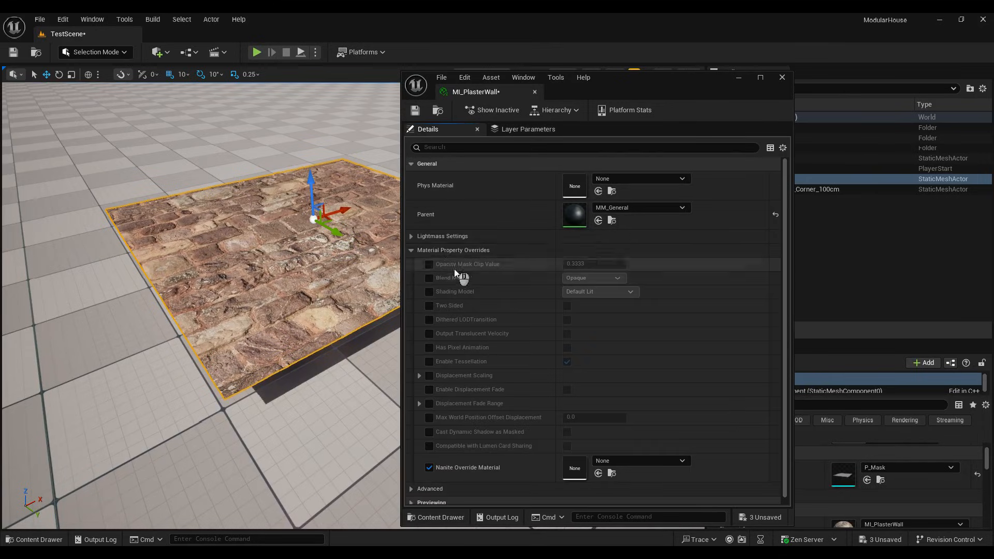
click(429, 375)
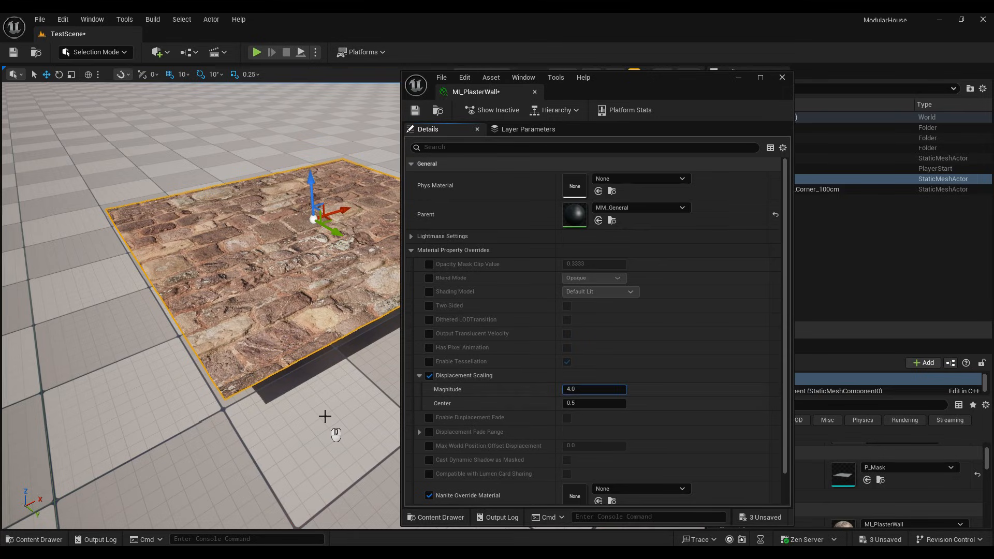
key(ctrl+a)
text(10)
key(Return)
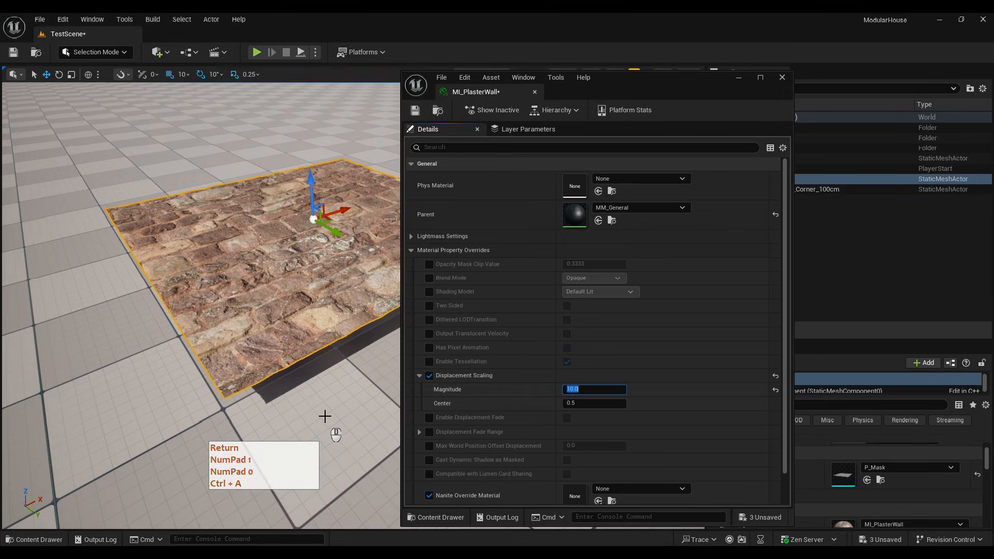
Step: Try a displacement Magnitude of 50 and examine the stone relief on the plane up close
text(50)
key(Return)
mouse_move(293, 318)
right_down()
mouse_move(331, 310)
mouse_move(280, 285)
mouse_move(408, 290)
mouse_move(338, 326)
mouse_move(278, 311)
mouse_move(306, 306)
right_up()
key(a)
key(w)
key(w)
key(s)
key(a)
key(d)
key(d)
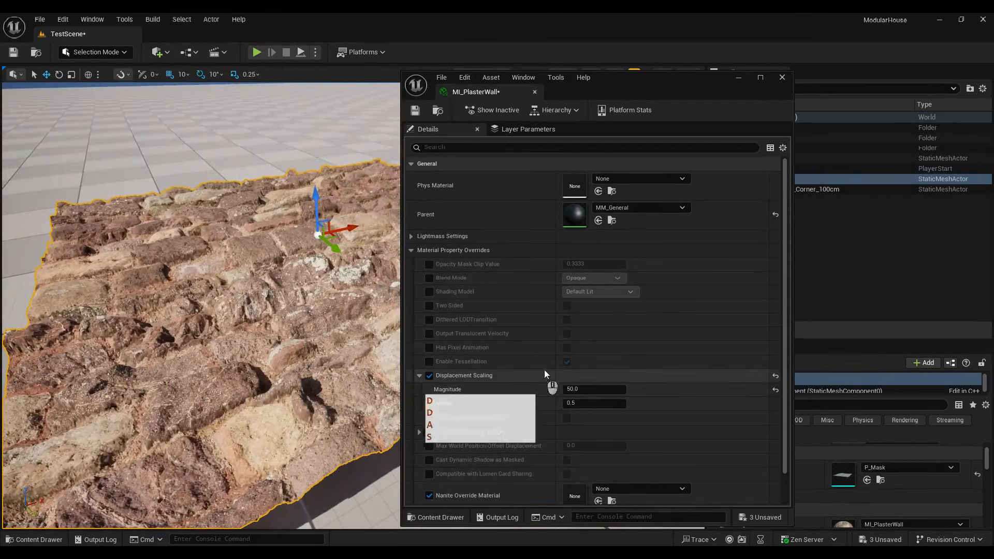
Step: Set the displacement Magnitude back to 10 and check the stone surface on the plane
click(569, 389)
key(ctrl+a)
text(10)
key(Return)
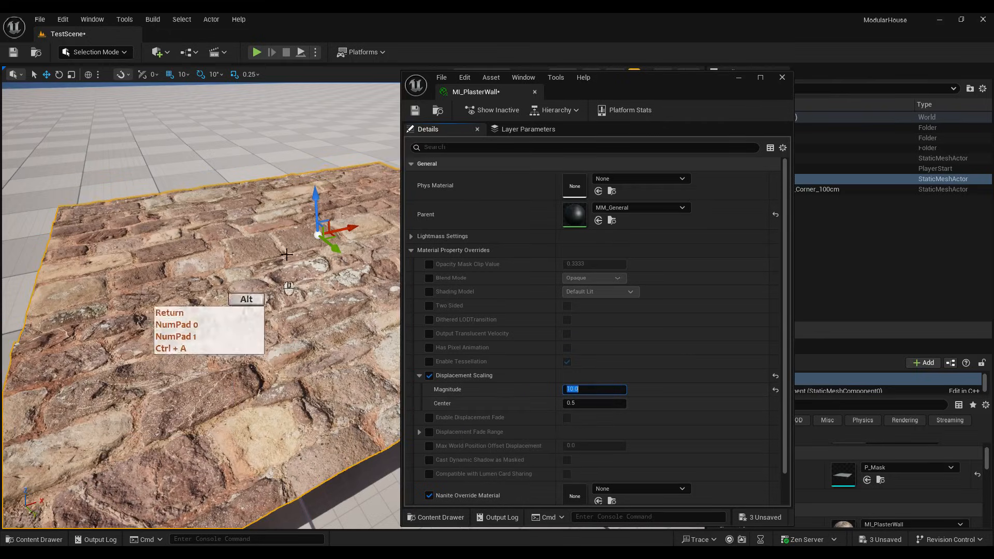
alt+drag(299, 247, 293, 259)
right_drag(292, 258, 331, 249)
key(d)
key(w)
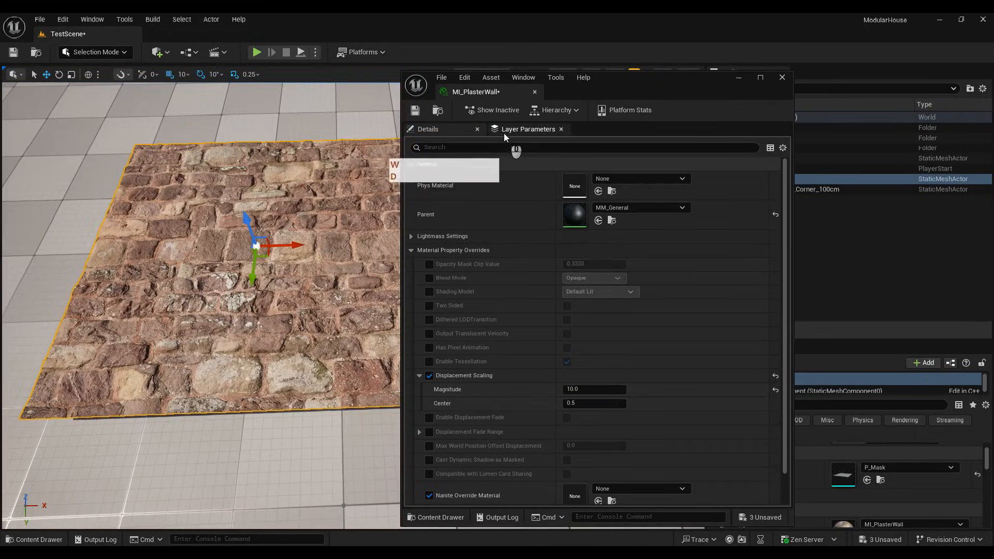
Step: Enable the Normal Intensity parameter of the Background layer and set it to 1.5
click(504, 132)
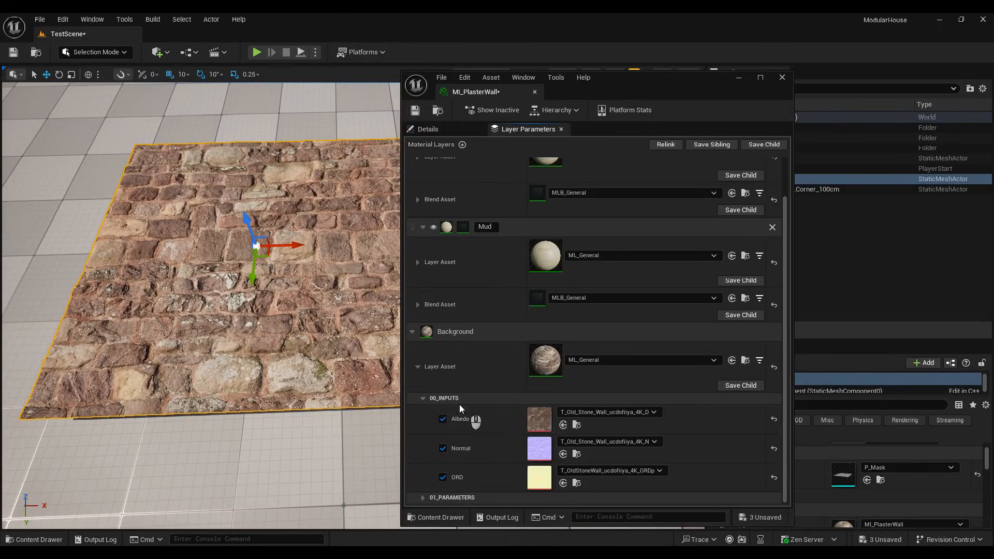
click(423, 399)
click(422, 444)
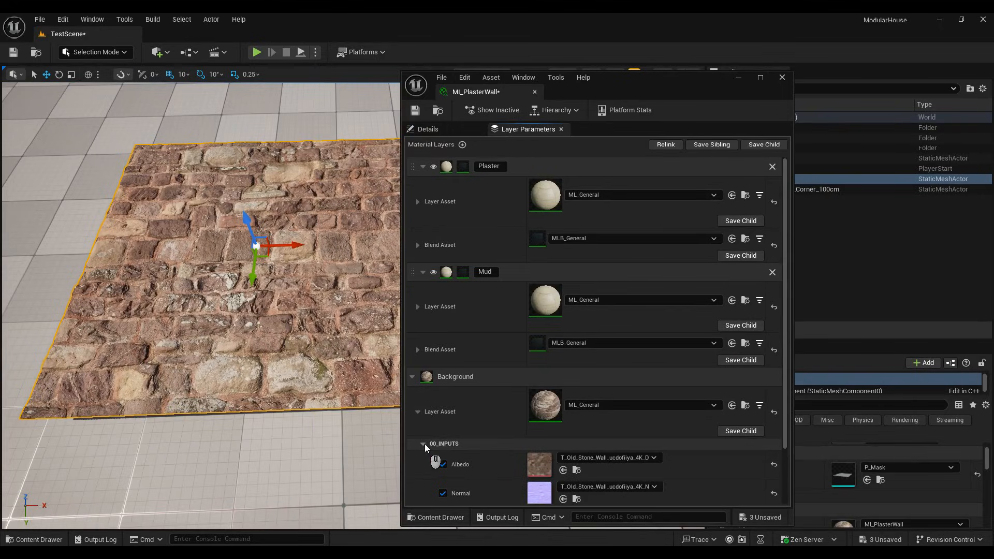
click(423, 444)
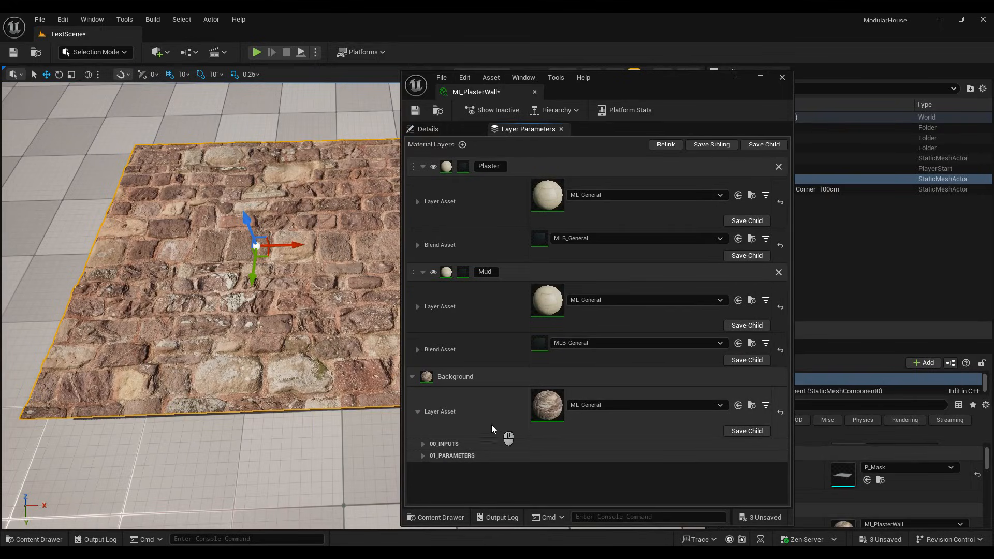
click(422, 455)
scroll(420, 455, down, 2)
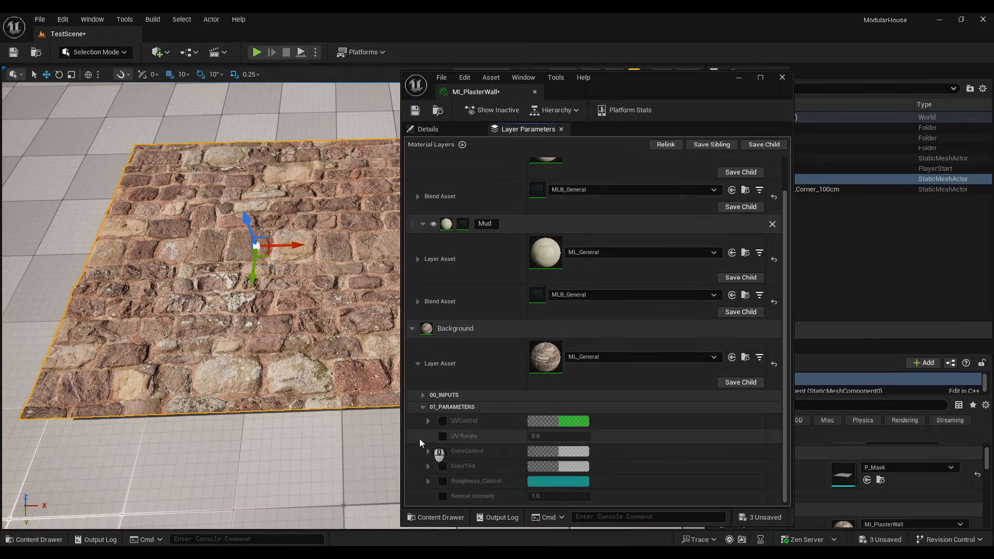
click(442, 496)
click(559, 497)
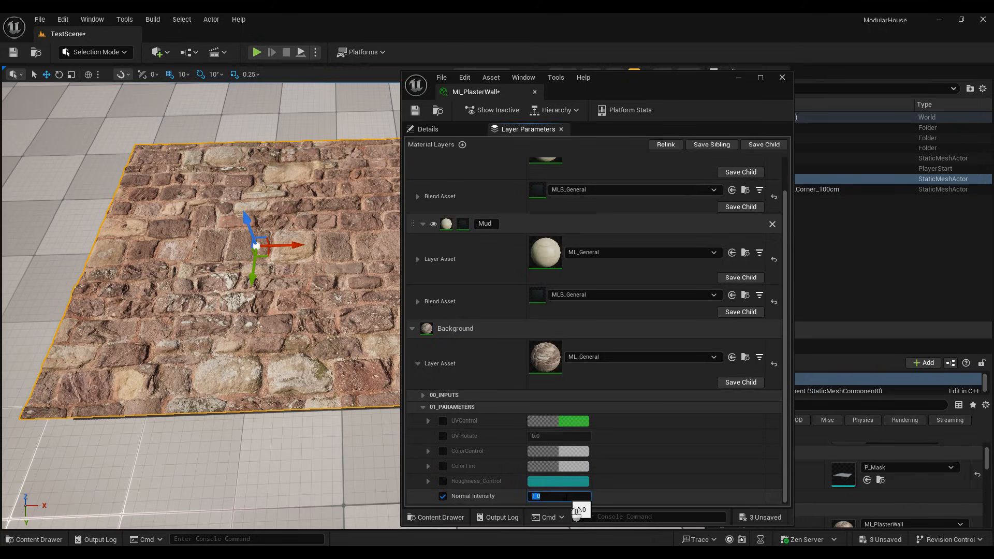
text(1.5)
key(Return)
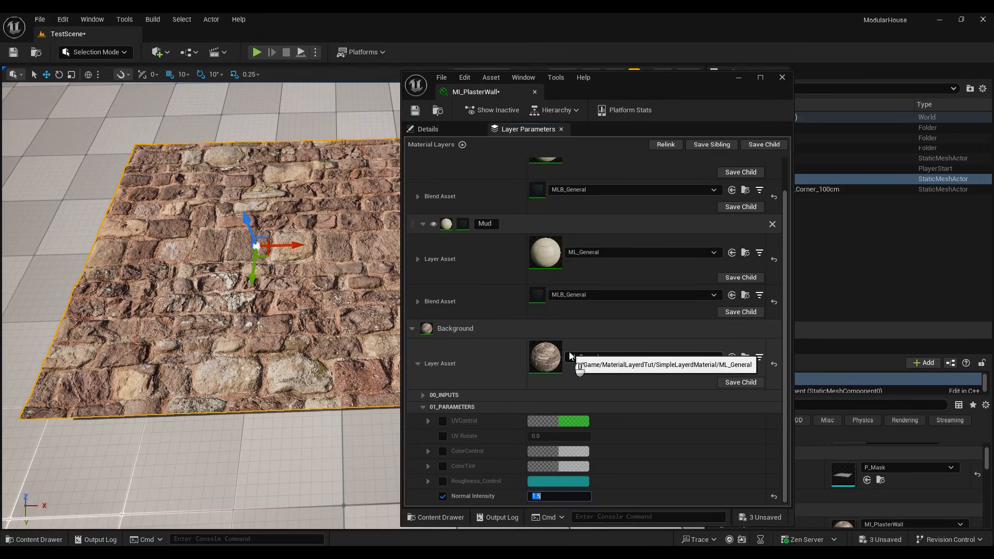
Step: Set the Background layer's Normal Intensity to 1.1
key(ctrl+z)
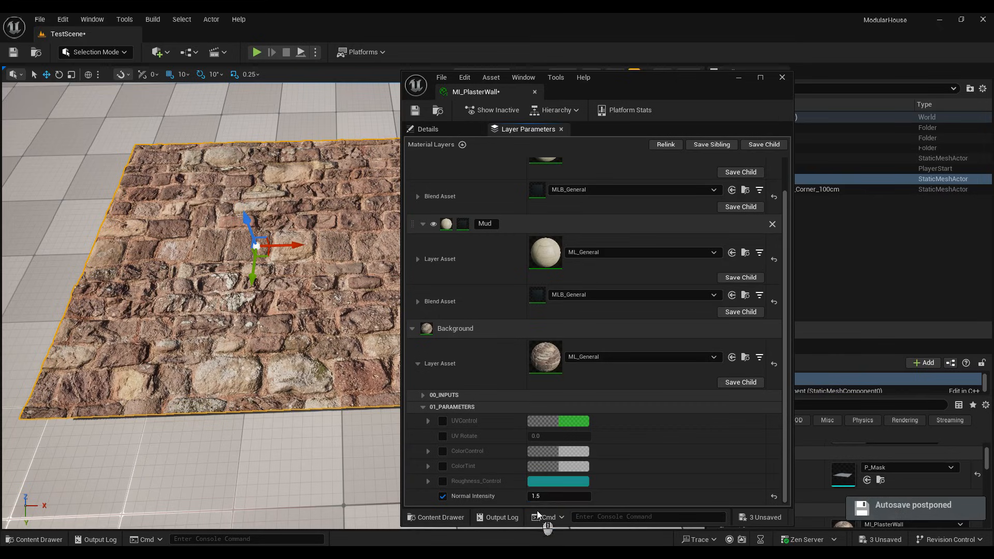
text(1.1)
key(Return)
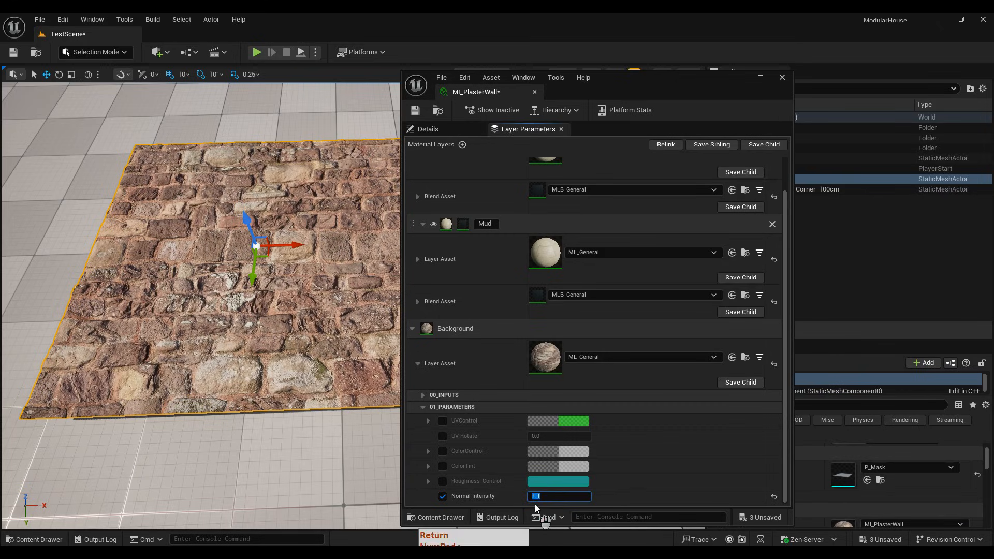
Step: Enable the Background layer's ColorTint parameter and give it a pale warm beige color
click(428, 465)
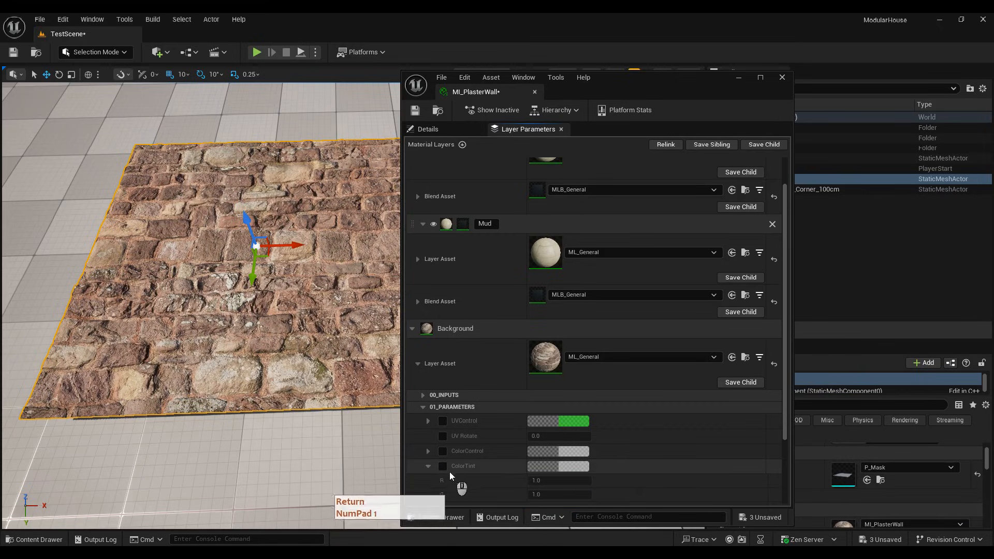
click(444, 467)
scroll(449, 470, down, 2)
click(561, 412)
mouse_move(693, 370)
mouse_down()
mouse_move(702, 356)
mouse_move(692, 350)
mouse_move(637, 335)
mouse_up()
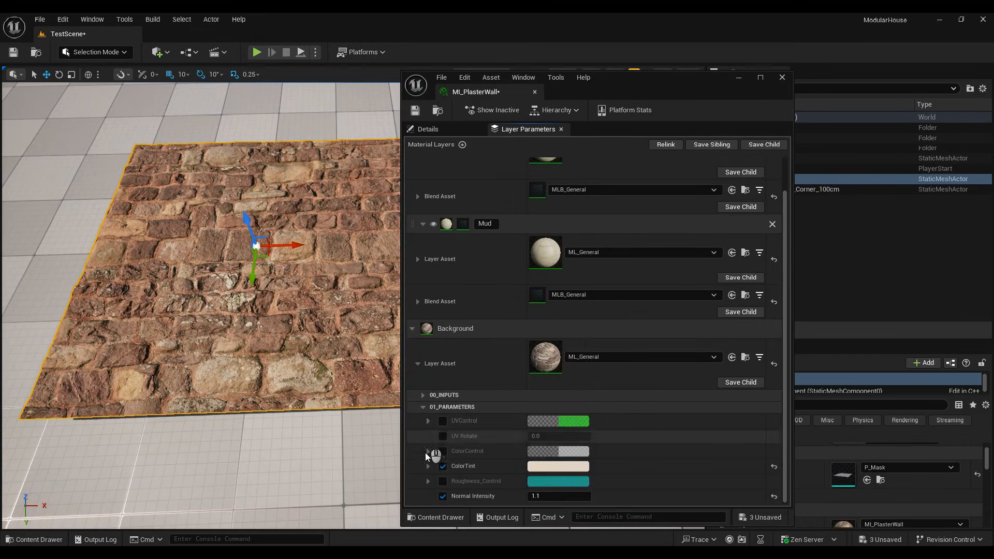
Step: Try different R, G and B values of the Background layer's ColorControl parameter, undoing each change
click(428, 451)
scroll(436, 459, down, 2)
key(ctrl+z)
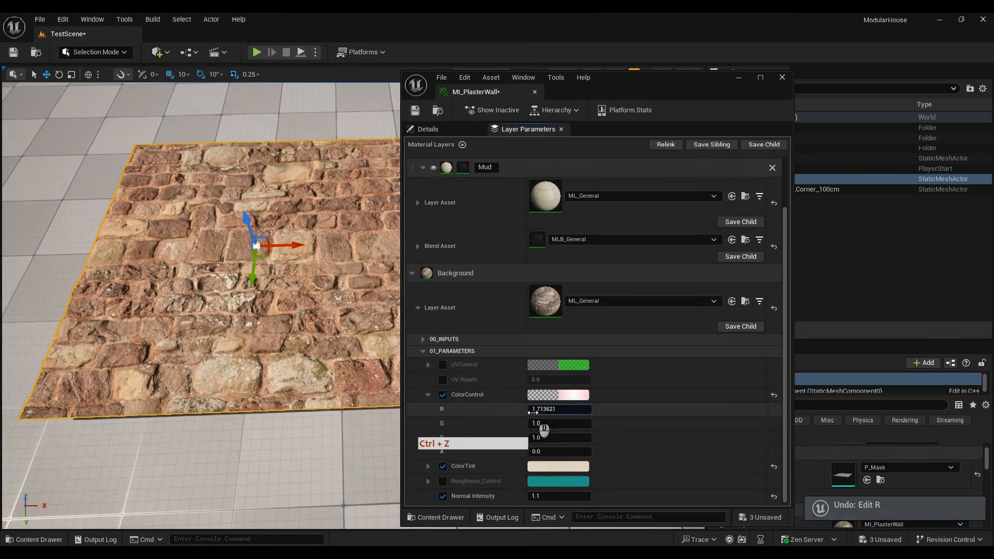
key(ctrl+z)
key(ctrl+z)
key(ctrl+z)
key(ctrl+z)
key(ctrl+z)
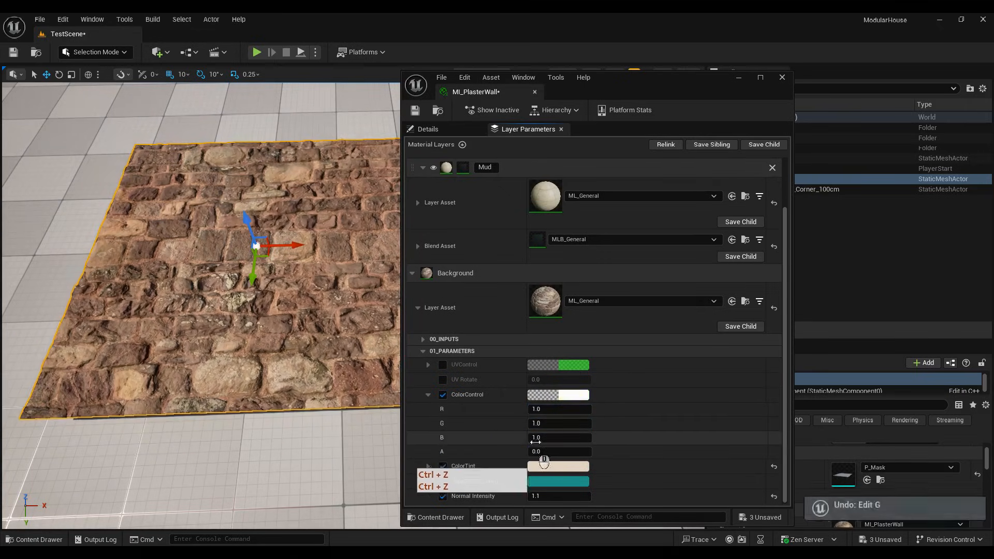
drag(561, 435, 857, 444)
key(ctrl+z)
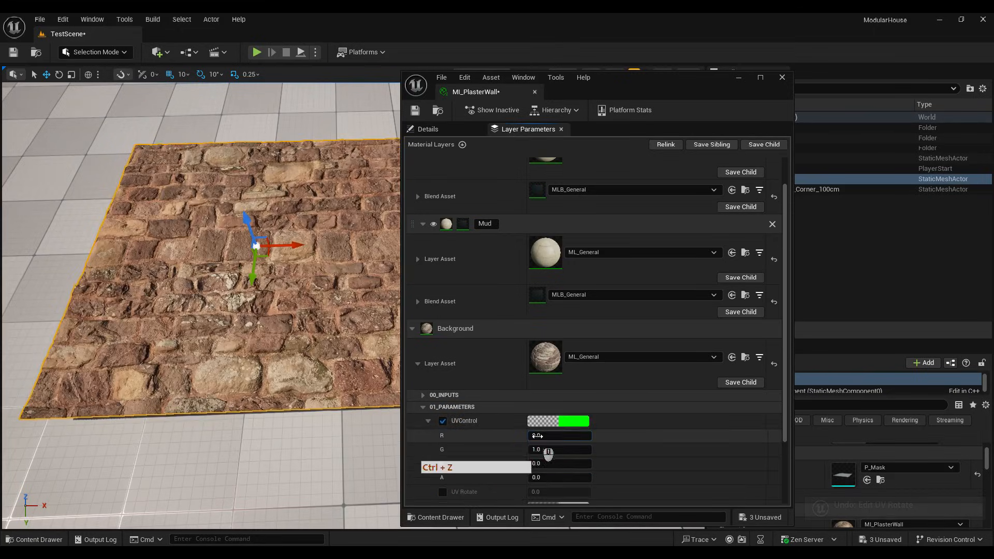
Step: Try different R, G, B and A values of the Background layer's UVControl, undoing each change
key(ctrl+z)
drag(565, 450, 533, 450)
key(ctrl+z)
mouse_move(538, 463)
mouse_down()
mouse_move(529, 481)
mouse_move(539, 468)
mouse_up()
key(ctrl+z)
drag(538, 477, 539, 477)
key(ctrl+z)
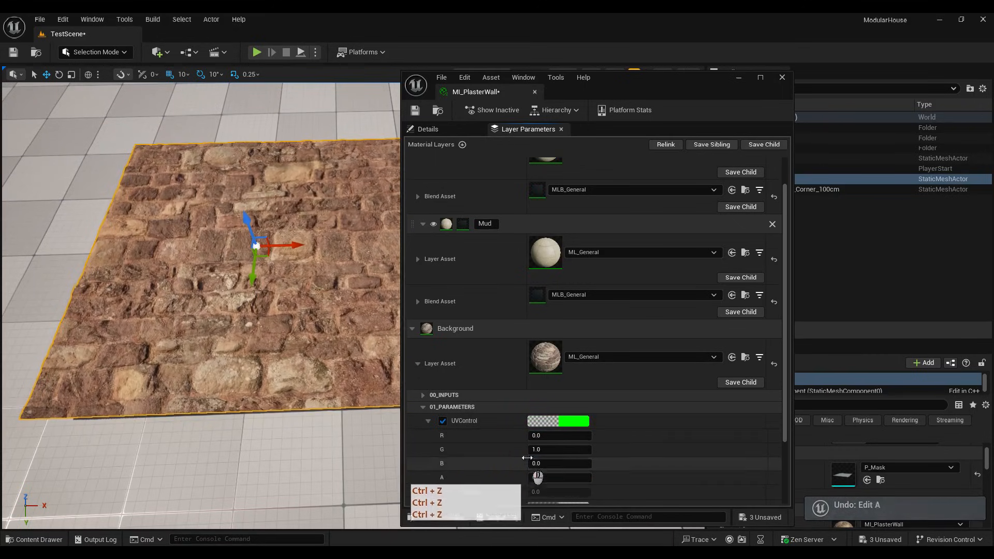
Step: Try a UVControl R value of 1 on the Background layer, return it to 0 and collapse the layer's parameters
click(537, 435)
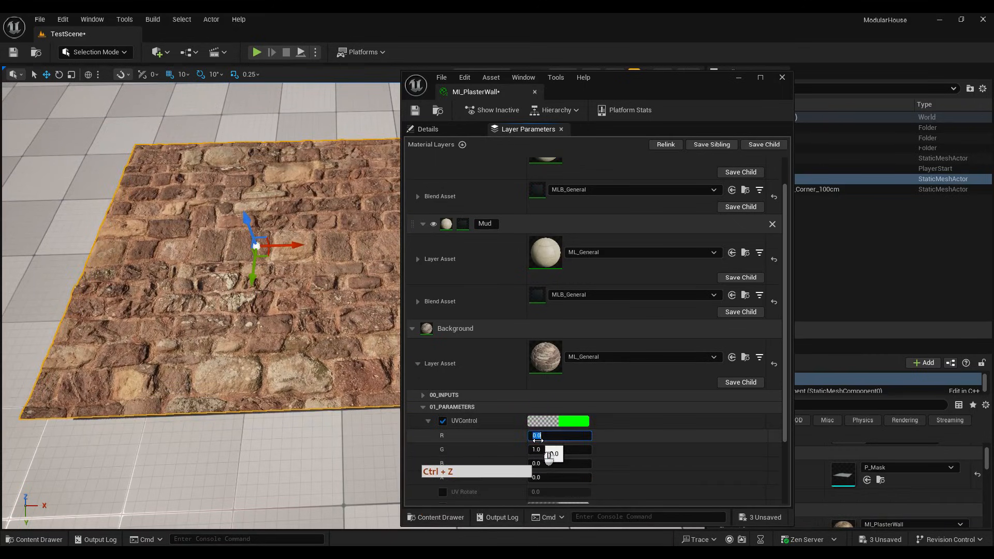
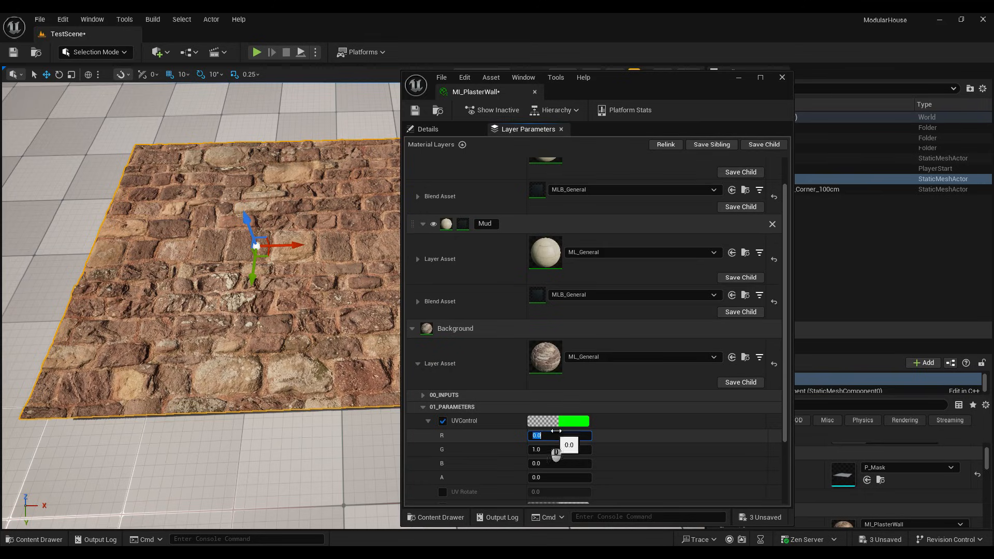
text(1)
key(Return)
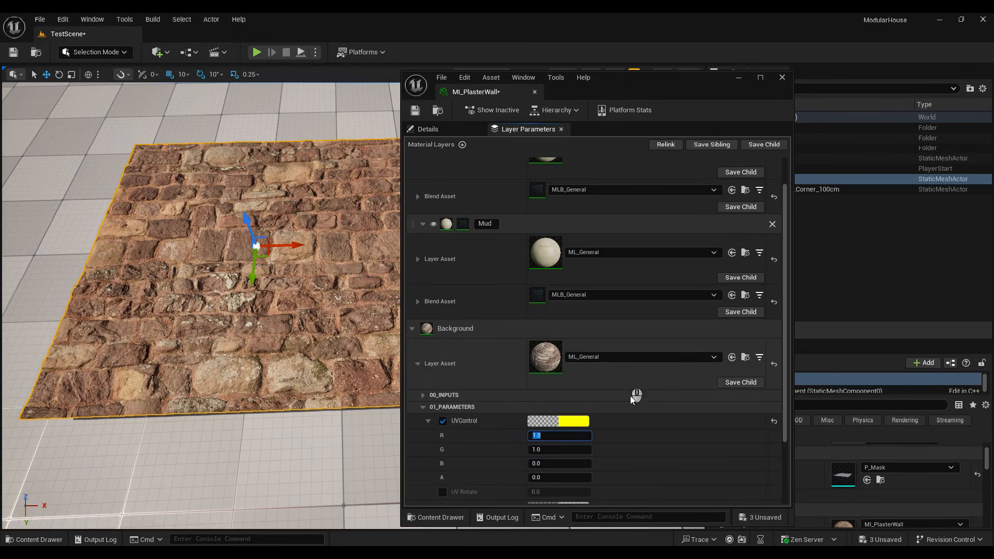
text(0)
key(Return)
click(427, 420)
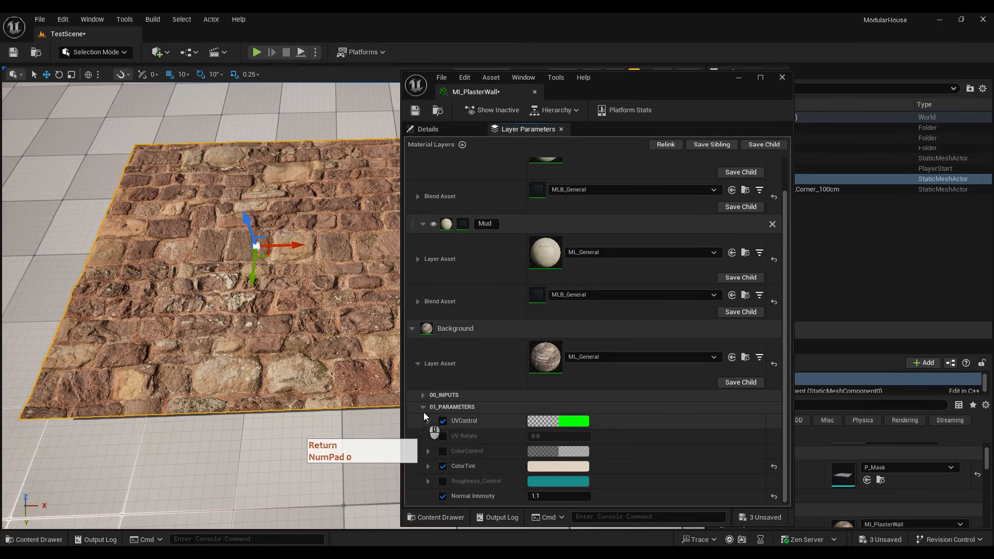
click(423, 410)
Step: Examine the texture inputs of the Mud and Plaster layers and expand the Mud layer's blend parameters
click(415, 306)
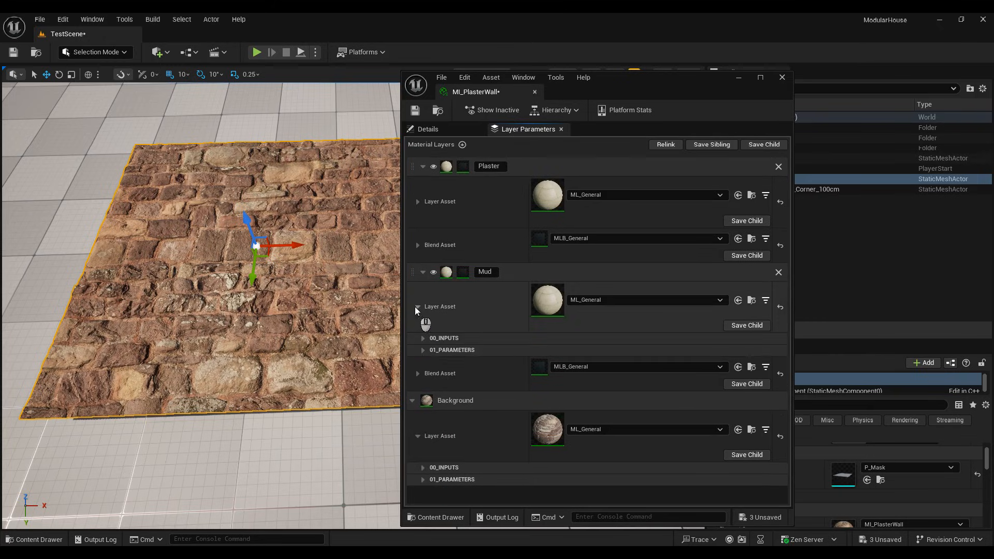
click(423, 338)
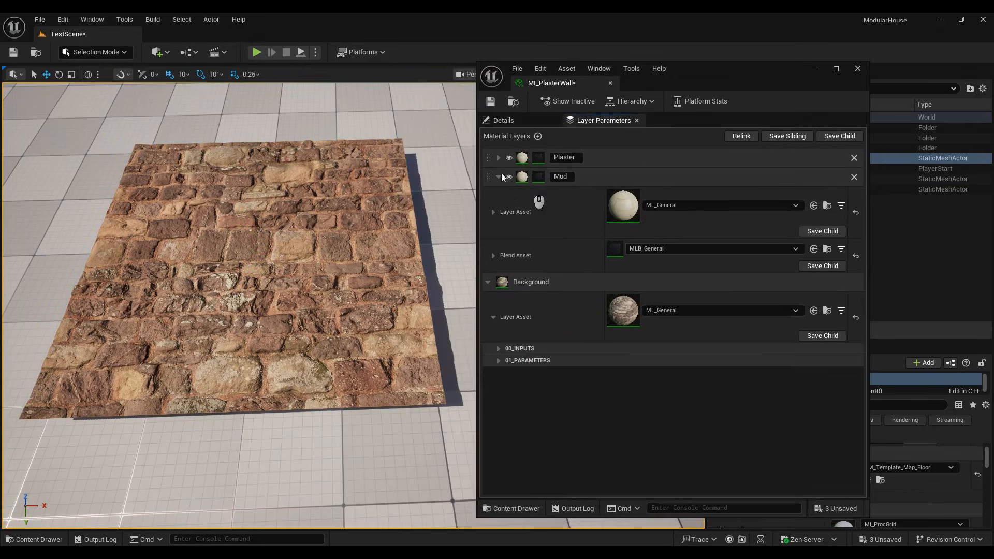
click(499, 178)
click(499, 178)
click(498, 157)
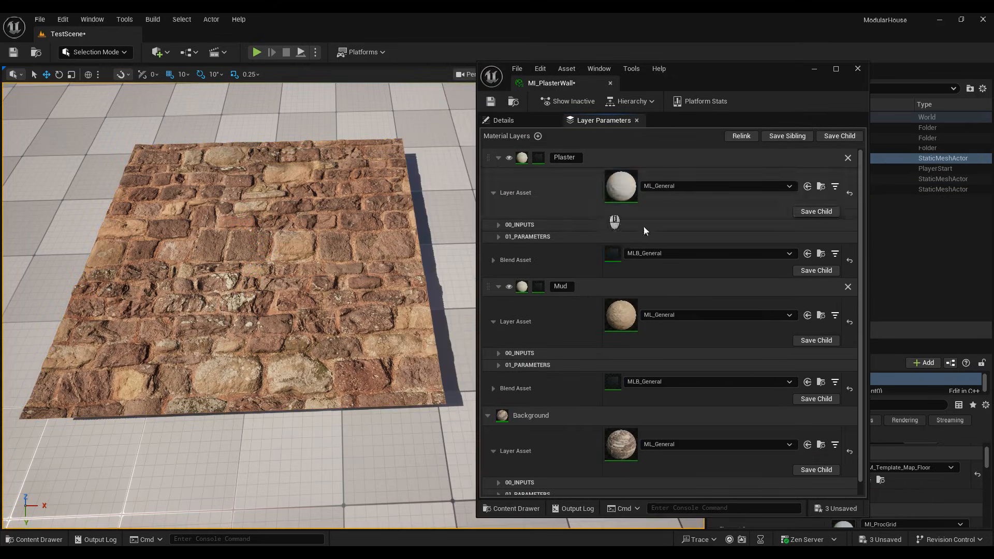
click(499, 225)
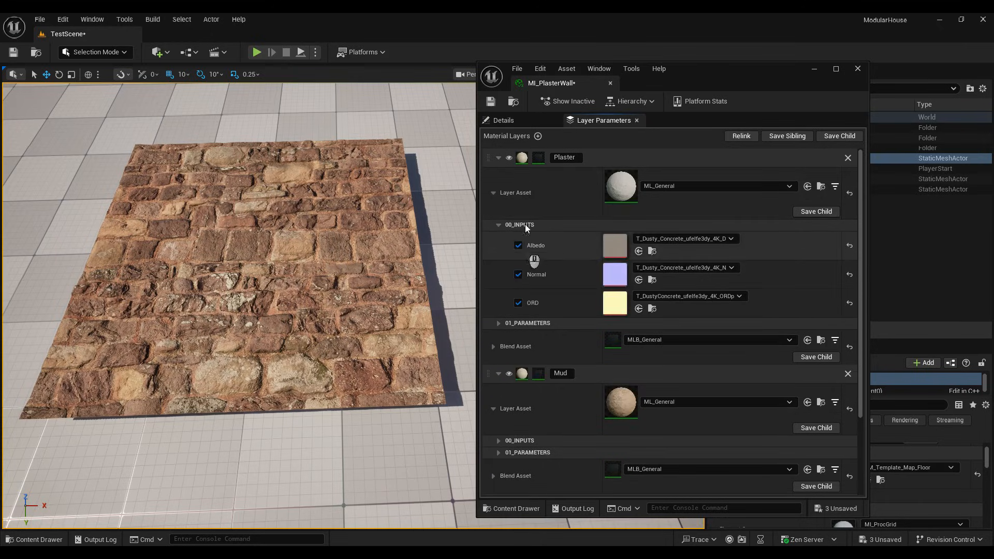
click(499, 158)
click(498, 244)
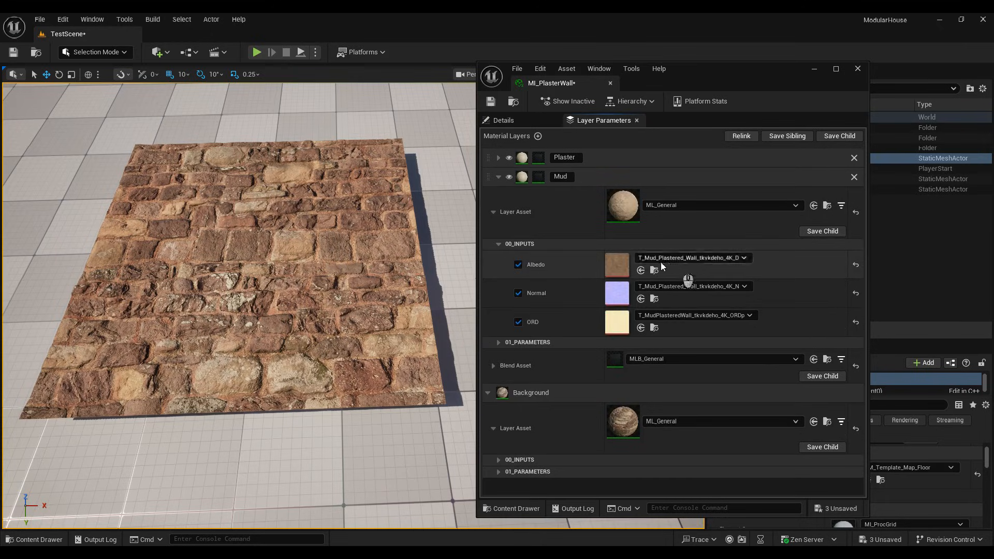
click(493, 209)
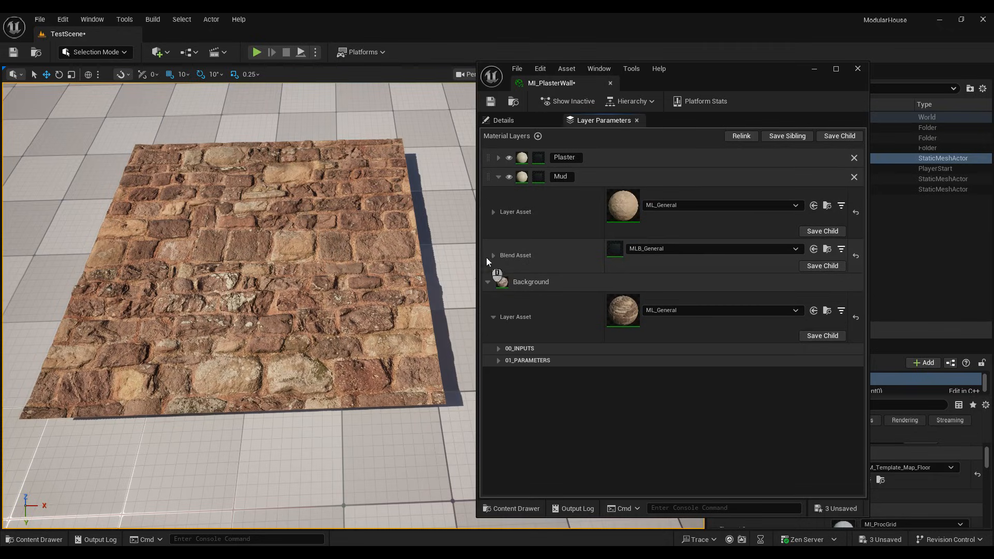
click(492, 256)
click(552, 279)
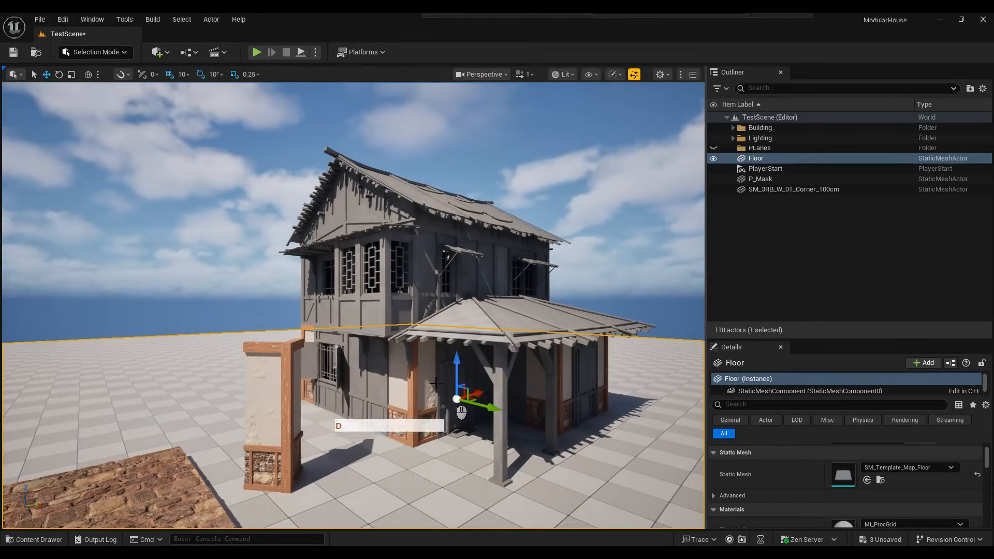
Step: Return to the stone test plane, switch to Mesh Paint Mode and select the P_Mask plane
key(d)
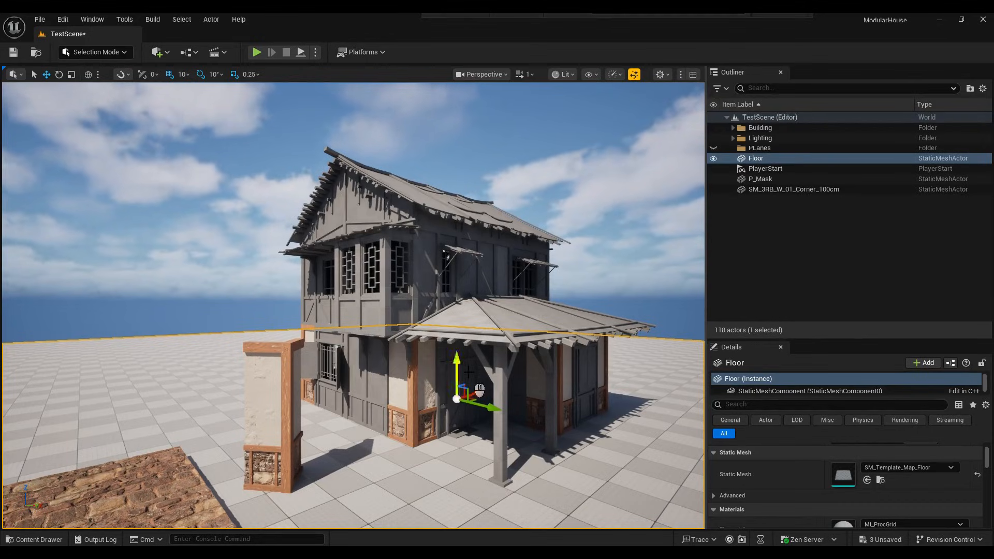
key(w)
right_drag(466, 371, 400, 443)
key(d)
key(w)
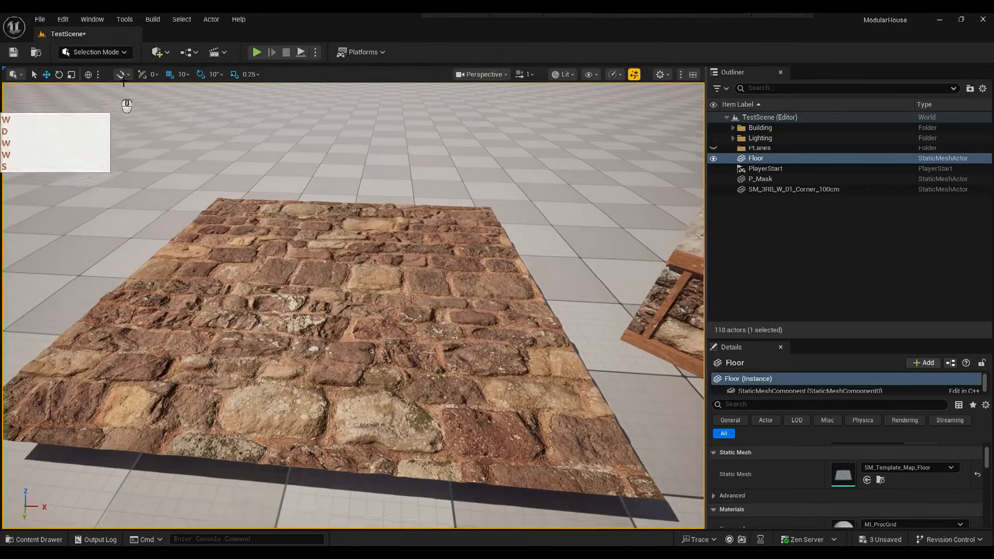
click(96, 52)
click(101, 102)
mouse_move(463, 301)
right_down()
mouse_move(467, 320)
mouse_move(463, 292)
right_up()
key(e)
click(463, 289)
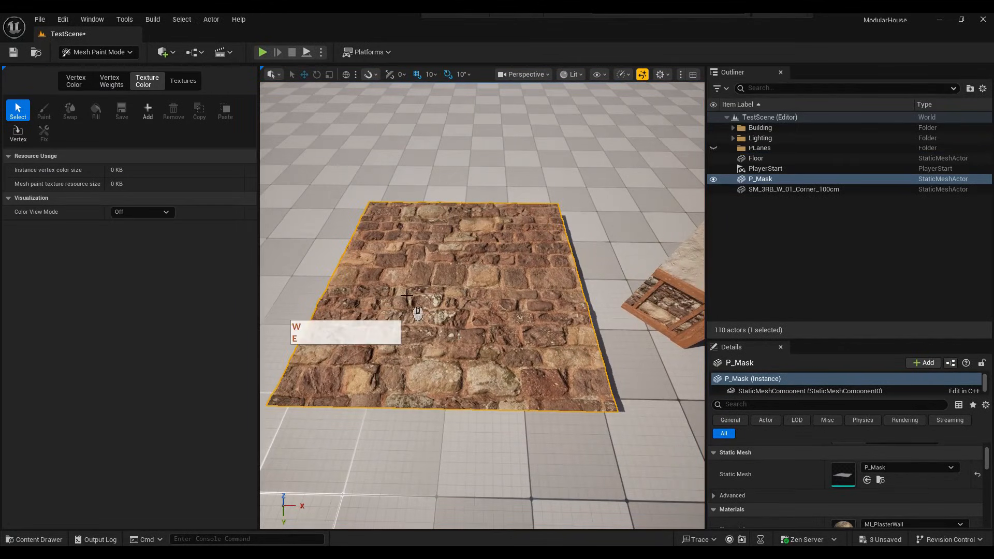
Step: Add a mesh paint texture to the plane, start Paint with RGB Channels view mode and exclude the Green channel from painting
click(148, 111)
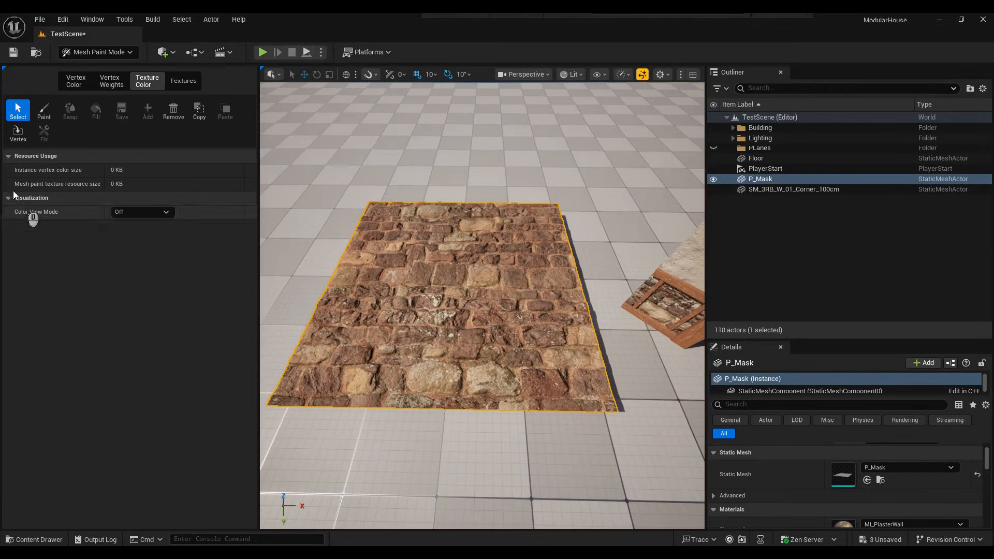
click(44, 111)
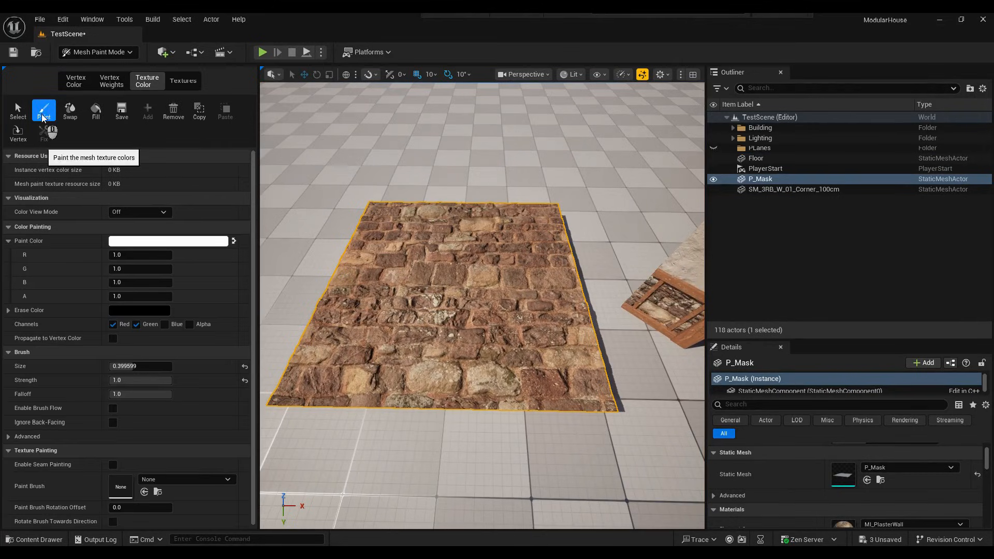
click(119, 212)
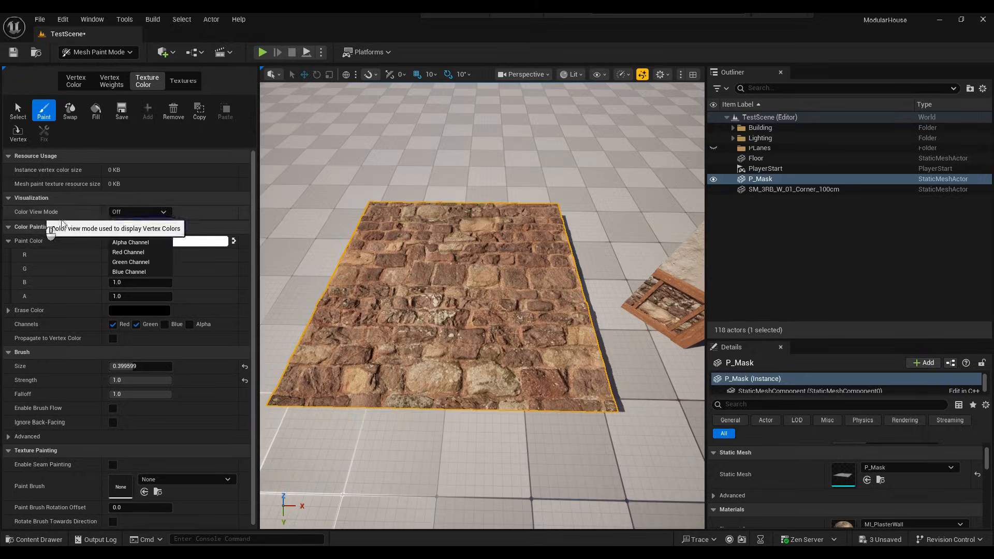
click(132, 232)
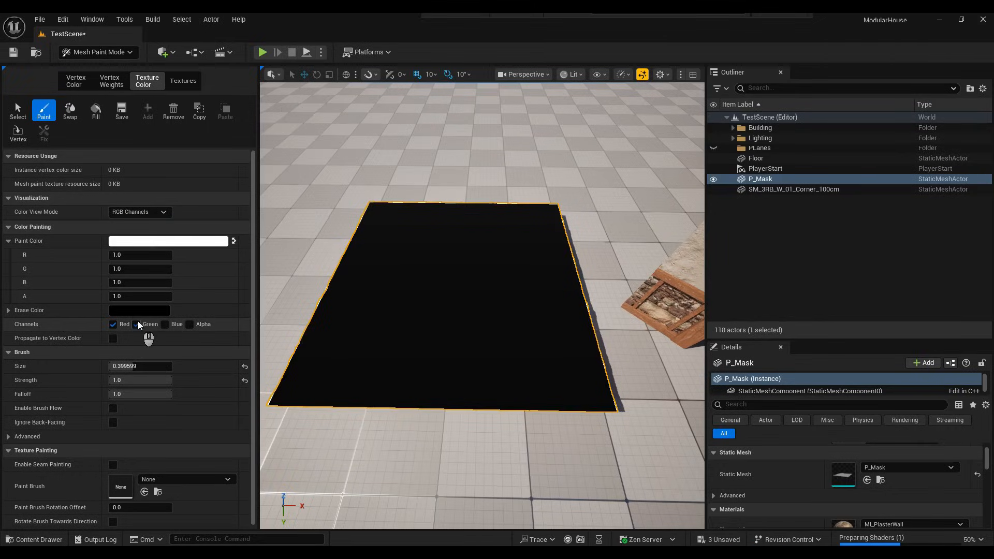
click(136, 324)
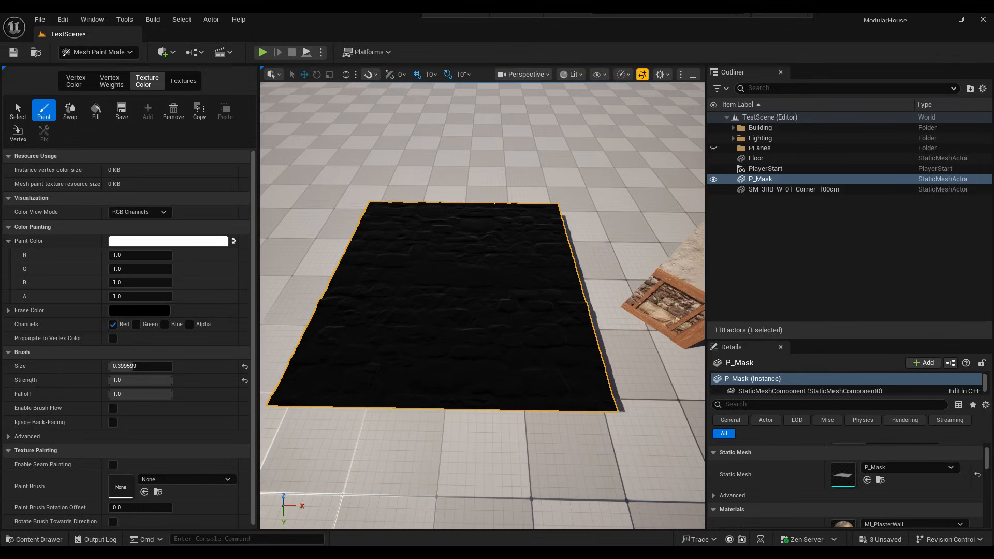
Step: Override the Mud layer's blend channel in MI_PlasterWall, trying G? before settling on R? enabled
mouse_move(446, 545)
drag(691, 13, 697, 87)
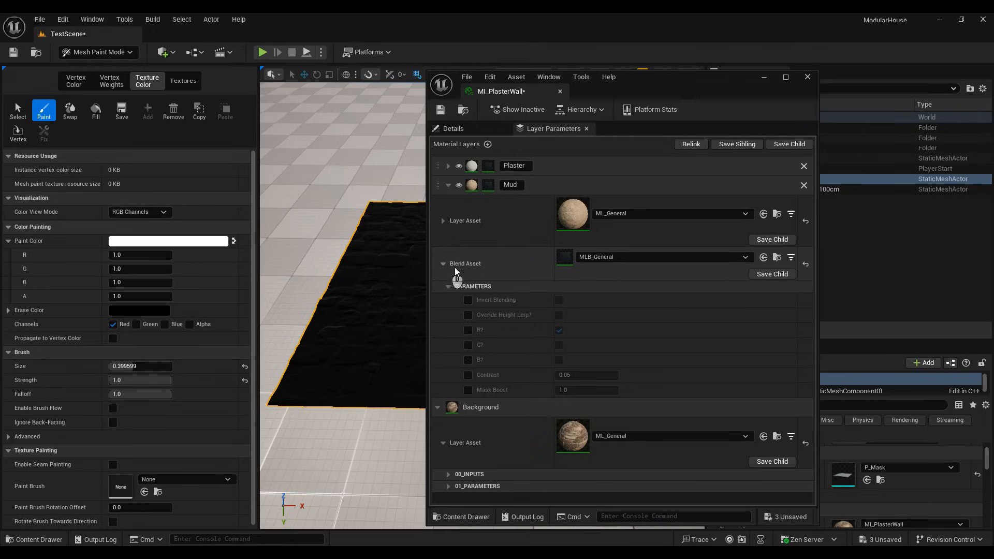
click(468, 331)
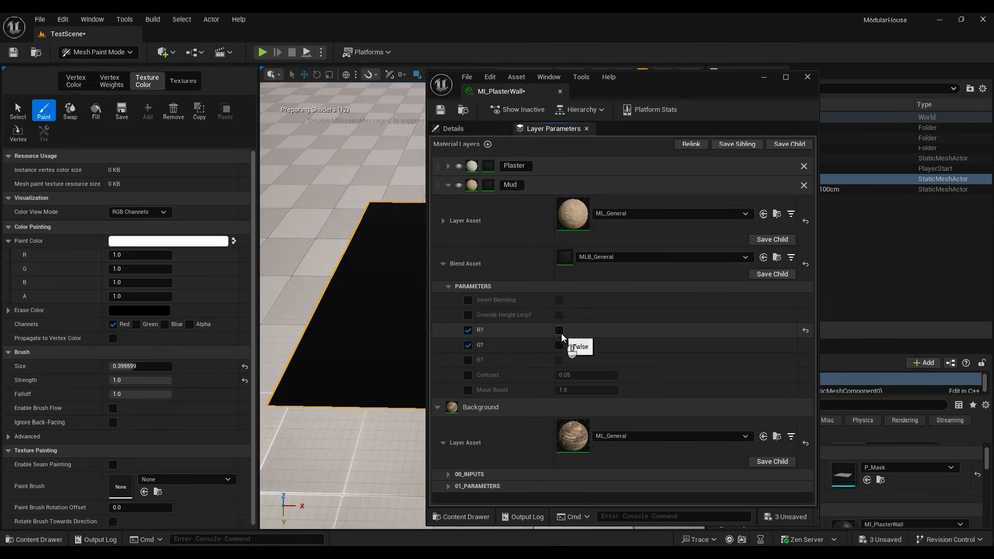
click(559, 331)
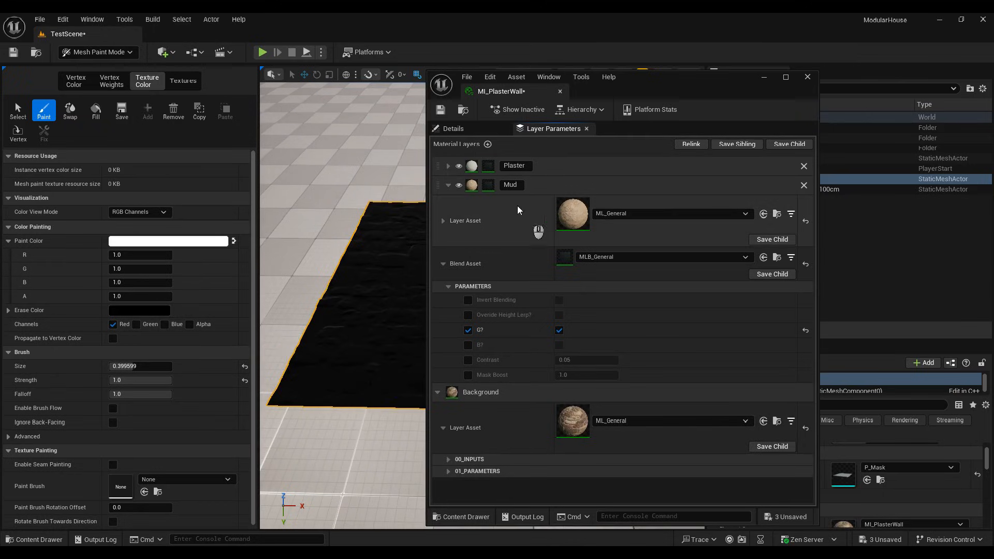
click(558, 331)
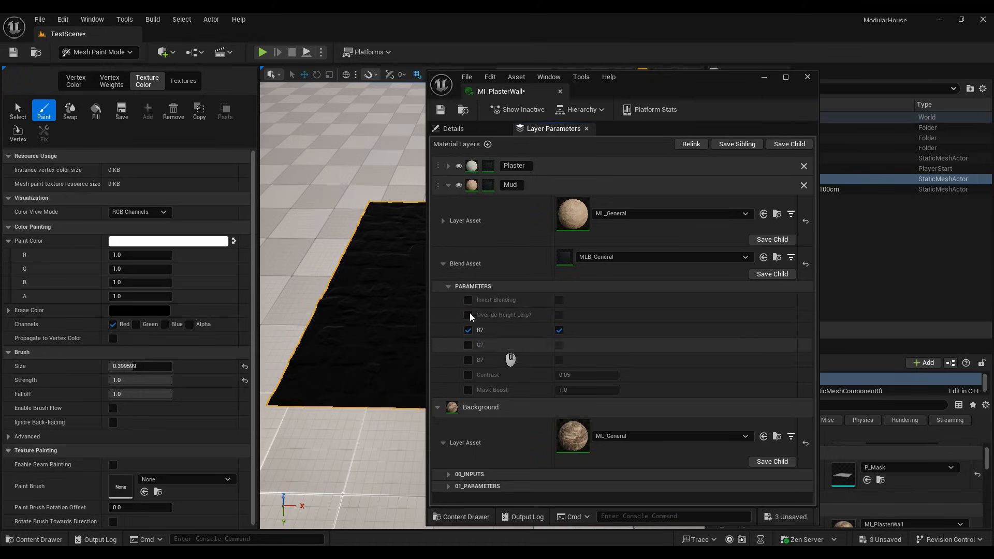
Step: Move and narrow the material instance window to clear the plane, and set Color View Mode to Off
mouse_move(669, 89)
mouse_down()
mouse_move(917, 70)
mouse_move(825, 74)
mouse_up()
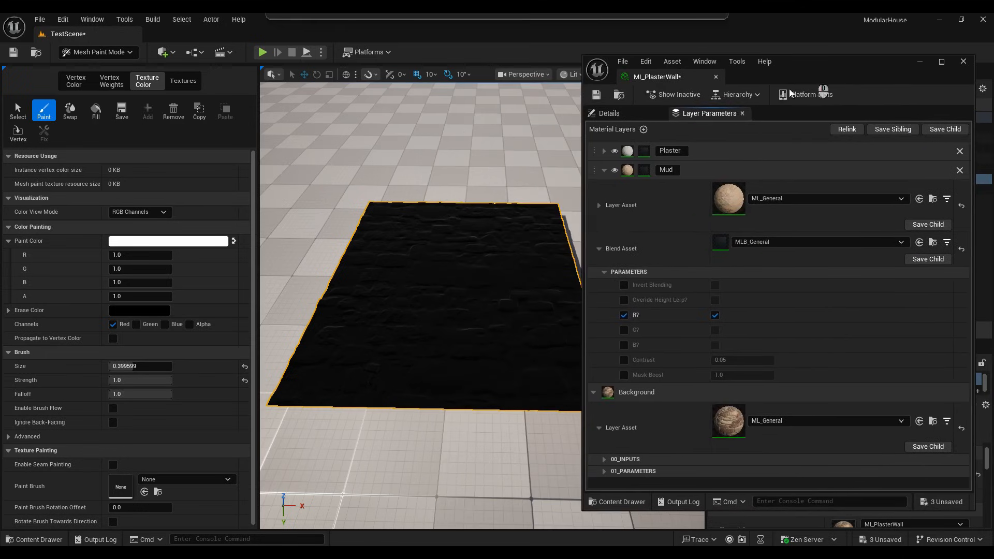
drag(583, 231, 652, 231)
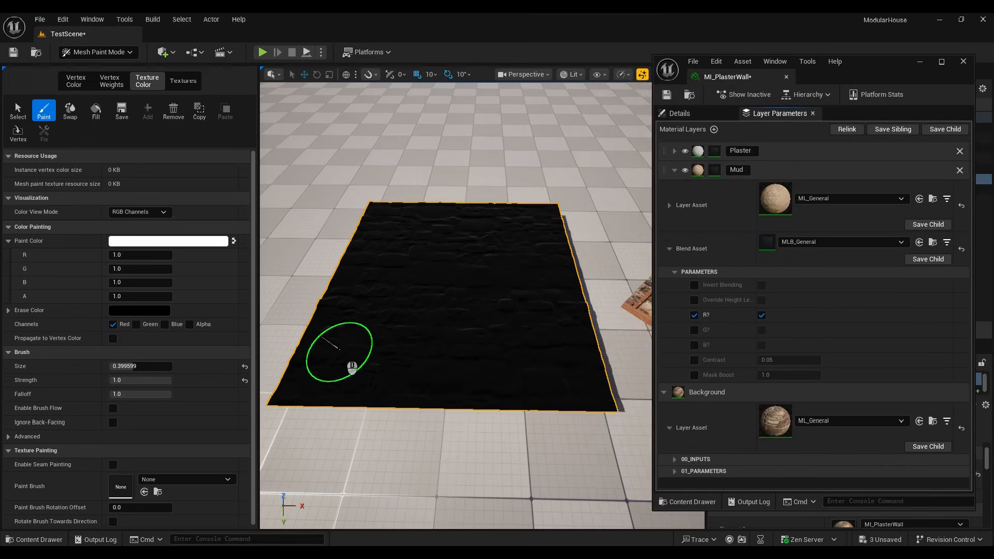
click(150, 215)
click(139, 224)
Step: Paint the mud layer over the front part of the plane and examine its transition to the stones up close
mouse_move(337, 355)
mouse_down()
mouse_move(319, 369)
mouse_move(377, 378)
mouse_move(404, 337)
mouse_move(450, 308)
mouse_move(373, 287)
mouse_up()
key(w)
key(w)
right_drag(373, 288, 404, 317)
key(s)
key(w)
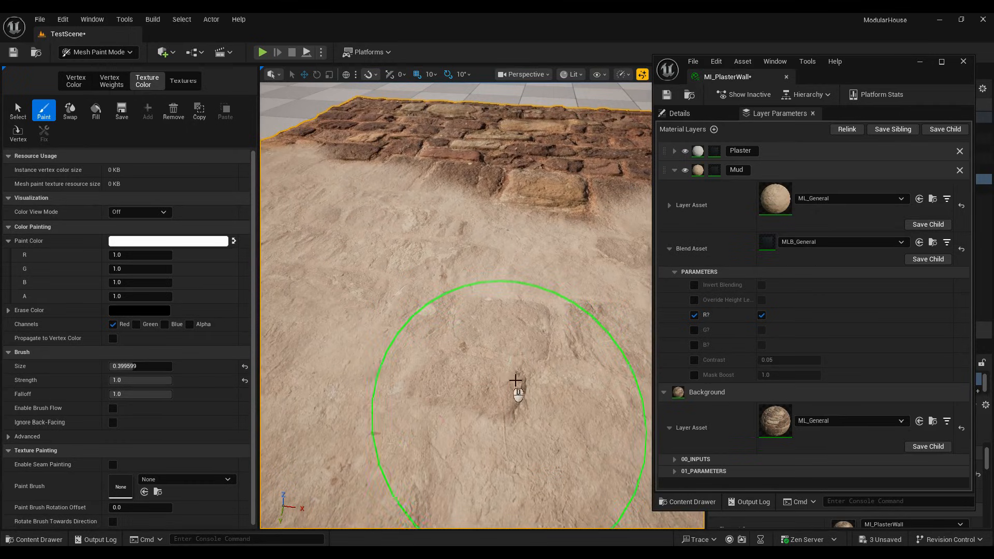
Step: Override the Mud layer's Mask Boost, trying about 2.54 before settling on 1
click(694, 374)
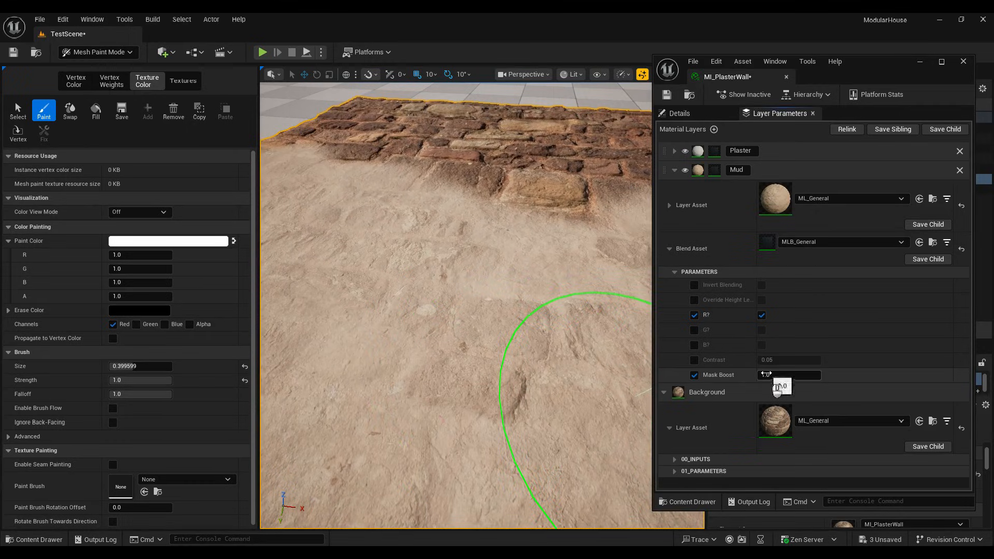
drag(778, 391, 805, 391)
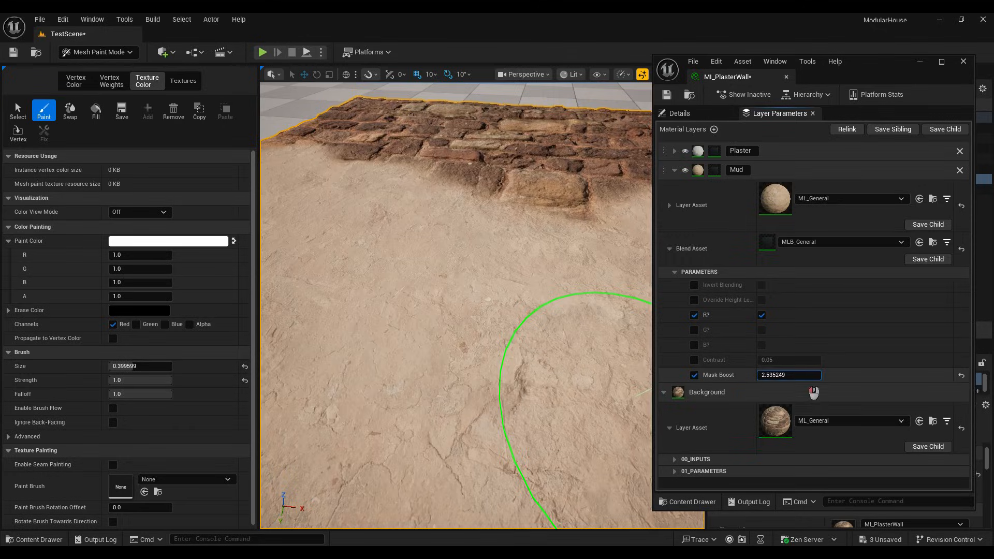
right_drag(468, 350, 642, 370)
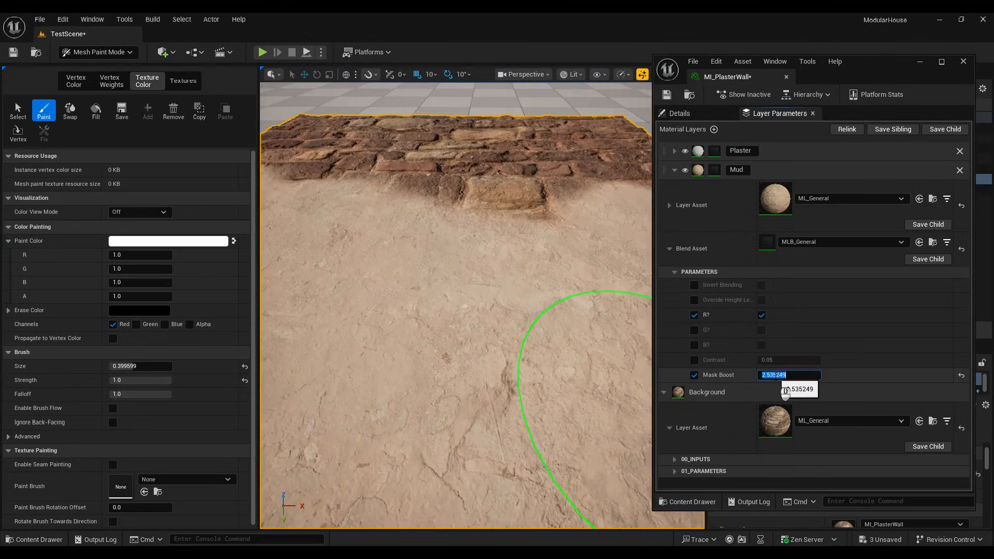
text(1)
key(Return)
Step: Override the Mud layer's Contrast and raise it to about 12.9, checking the mud and stone blend on the plane
click(694, 359)
drag(766, 361, 888, 368)
key(a)
key(s)
right_drag(585, 357, 437, 443)
key(w)
key(d)
drag(811, 361, 831, 367)
Step: Override and enable Invert Blending for the Mud layer and inspect how the mud covers the stones up close
click(694, 285)
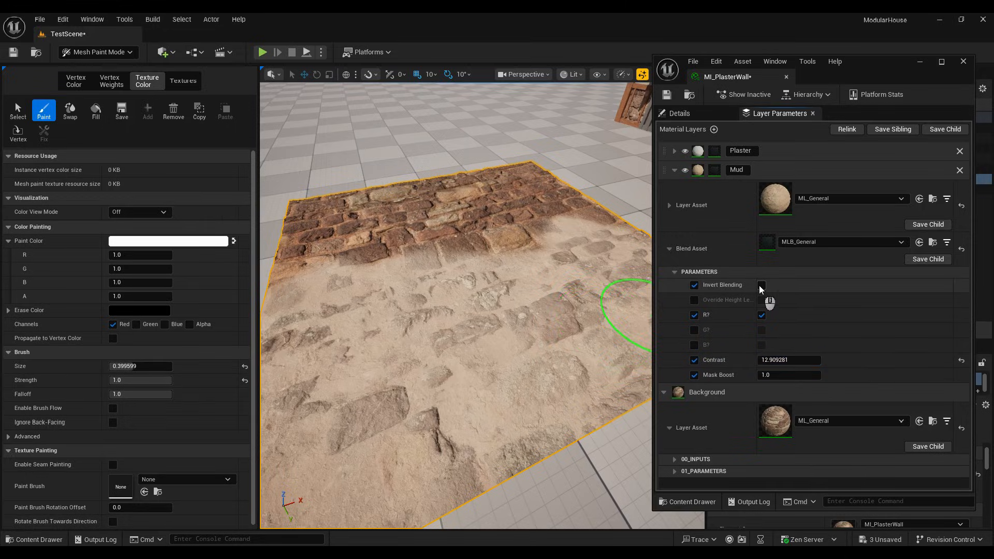
click(761, 286)
key(w)
key(s)
right_drag(479, 379, 572, 402)
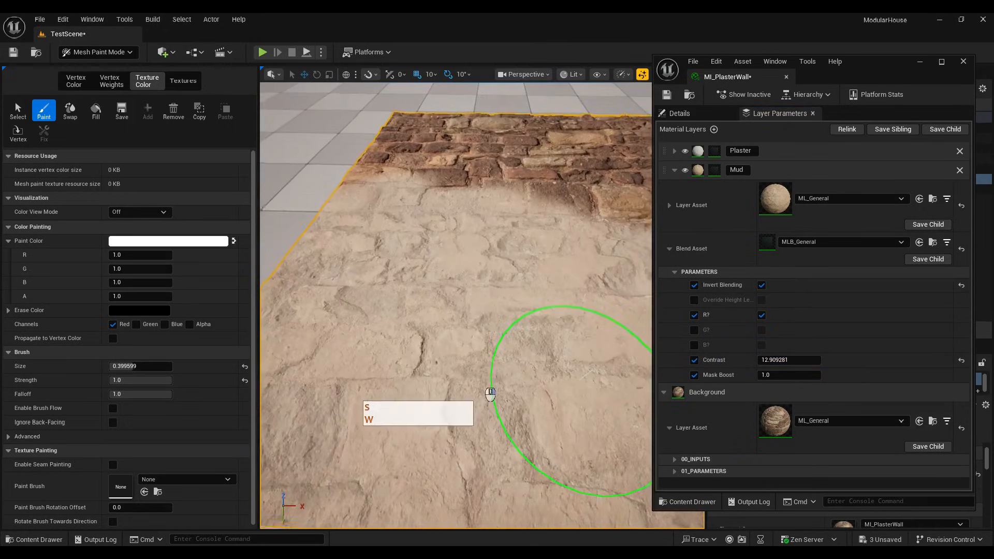
key(s)
key(d)
right_drag(461, 306, 491, 297)
key(w)
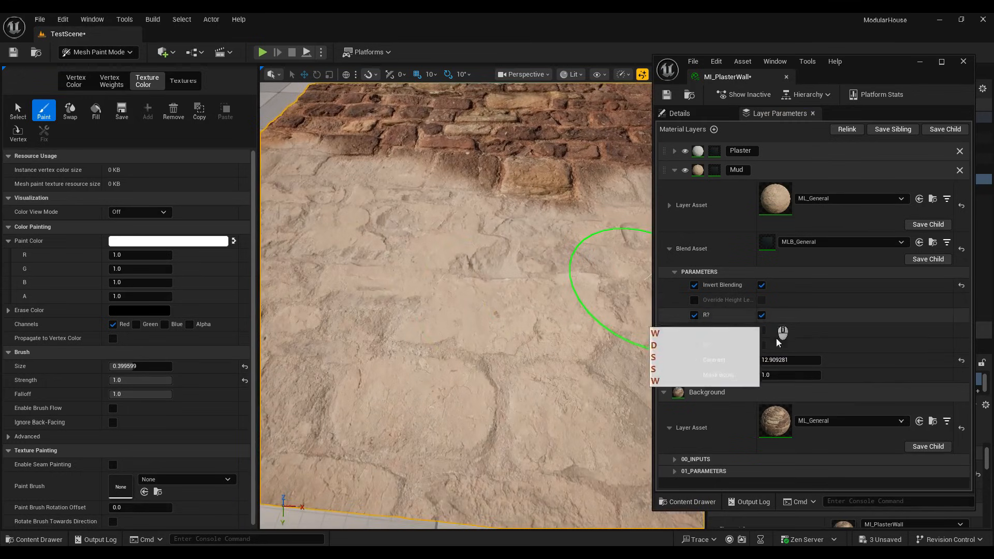
Step: Lower the Mud layer's Contrast to about 6.11 and check the whole plane
drag(808, 361, 747, 377)
key(s)
mouse_move(578, 360)
right_down()
mouse_move(598, 368)
mouse_move(528, 288)
mouse_move(493, 371)
mouse_move(568, 406)
mouse_move(596, 357)
right_up()
key(s)
key(w)
key(s)
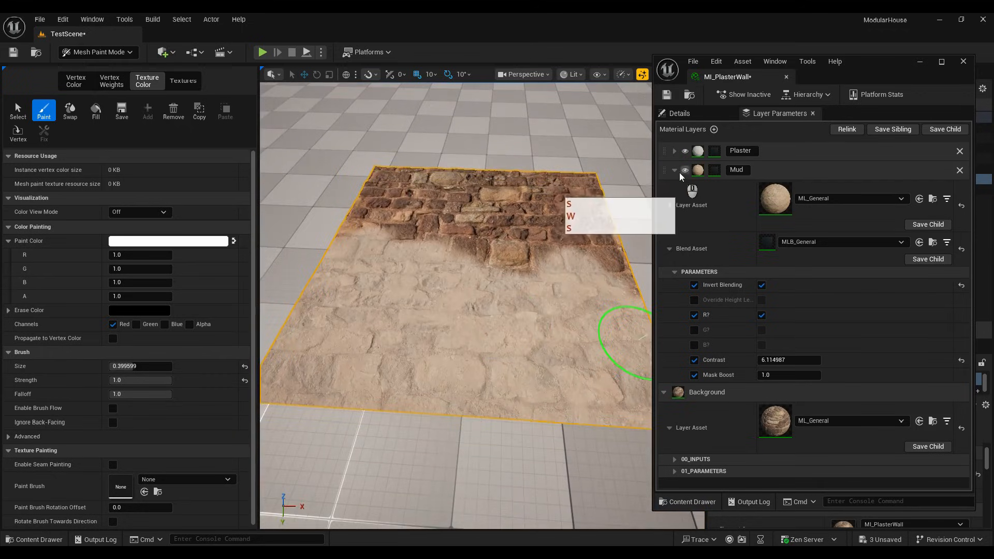
Step: Paint mud along the plane's far edge and erase some of it from the front area, using a brush falloff of about 0.26
mouse_move(418, 186)
mouse_down()
mouse_move(381, 182)
mouse_move(519, 188)
mouse_move(456, 169)
mouse_move(415, 192)
mouse_up()
mouse_move(468, 275)
shift+mouse_down()
mouse_move(464, 284)
mouse_move(385, 296)
mouse_move(398, 227)
mouse_move(337, 287)
mouse_move(556, 254)
mouse_move(580, 290)
mouse_move(603, 290)
mouse_move(452, 319)
mouse_move(361, 295)
mouse_move(348, 281)
mouse_move(499, 290)
mouse_move(346, 256)
mouse_move(435, 289)
shift+mouse_up()
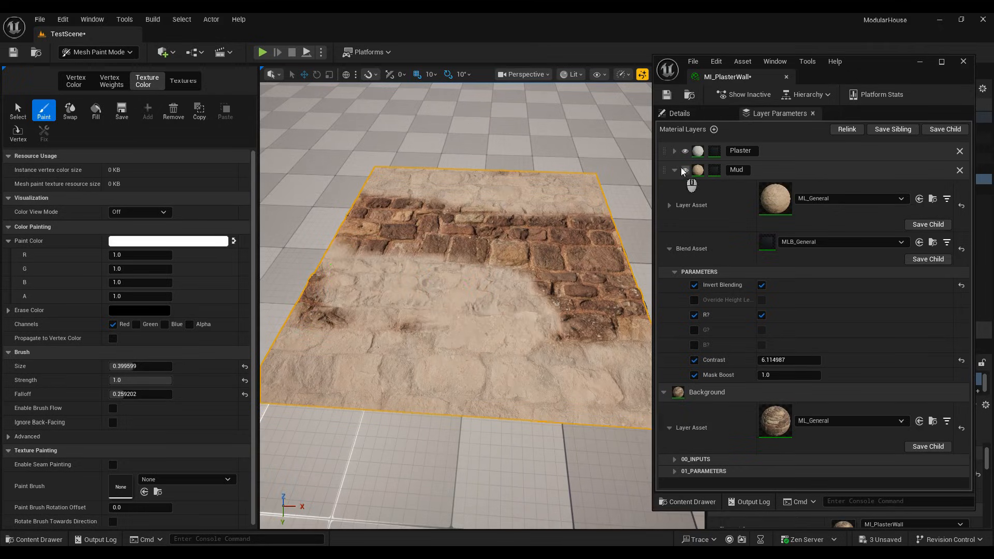
click(674, 169)
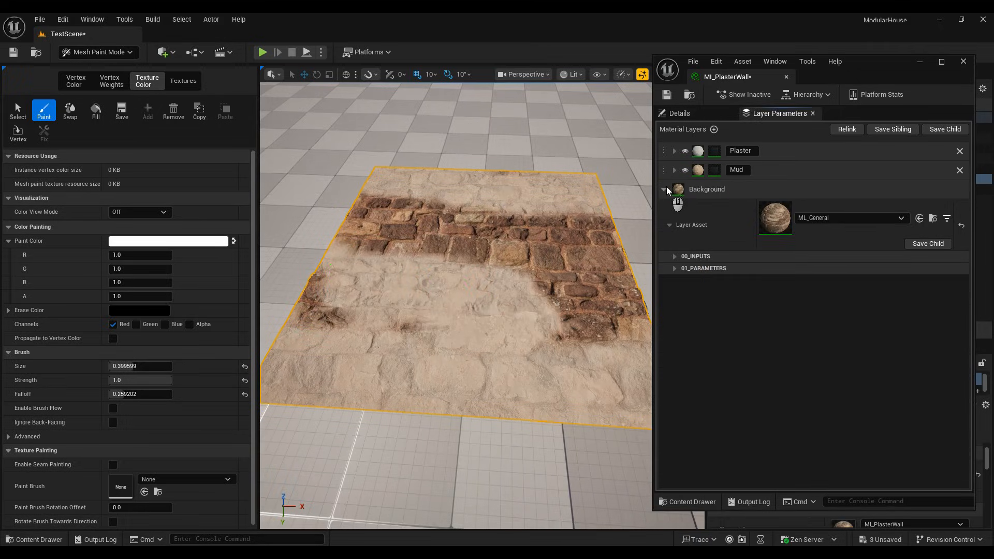
click(664, 189)
Step: Restrict painting to the Green channel only and paint strokes over the middle of the plane
click(136, 324)
click(113, 324)
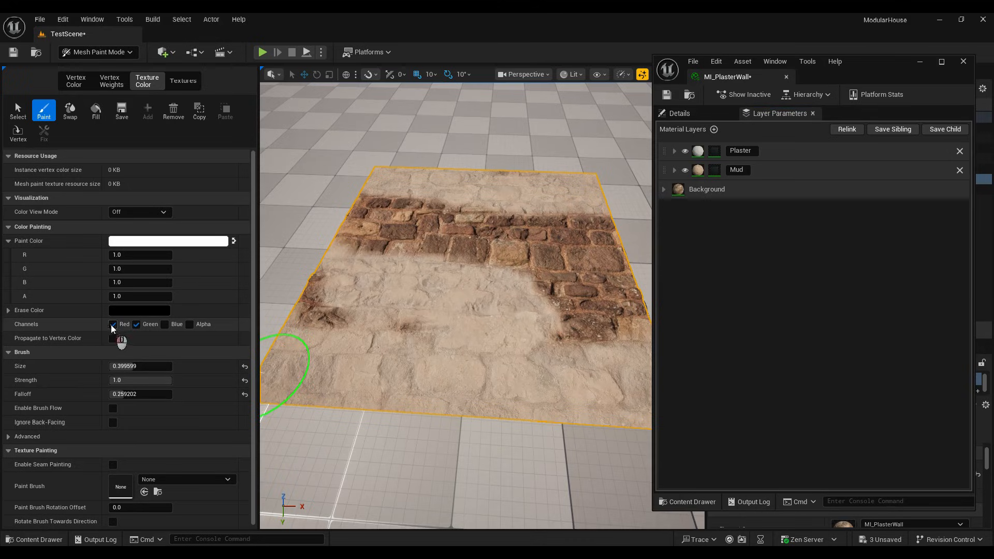
mouse_move(381, 363)
mouse_down()
mouse_move(335, 355)
mouse_move(382, 280)
mouse_move(417, 284)
mouse_up()
mouse_move(364, 254)
mouse_down()
mouse_move(533, 269)
mouse_move(570, 257)
mouse_move(408, 243)
mouse_up()
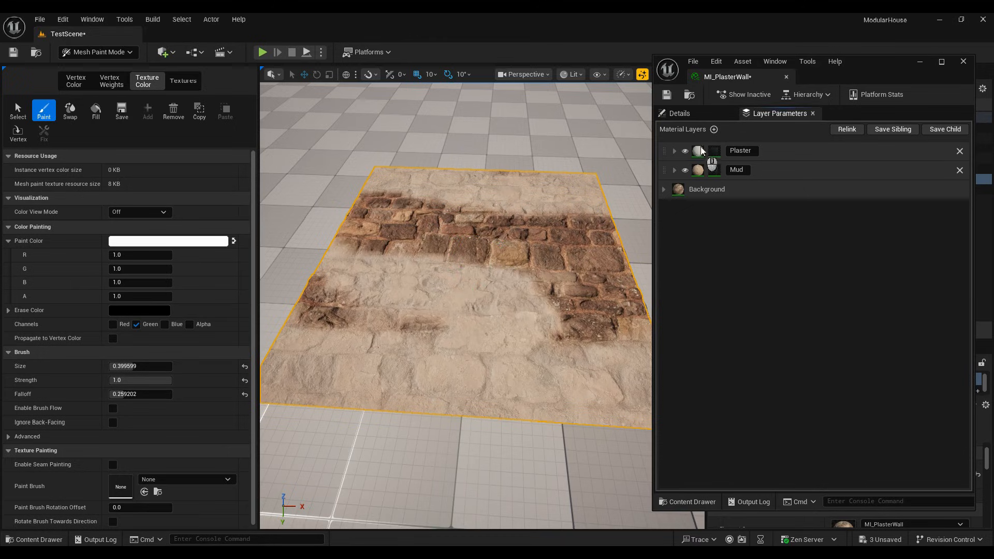
Step: Override the Plaster layer's blend channel with G? enabled
click(673, 150)
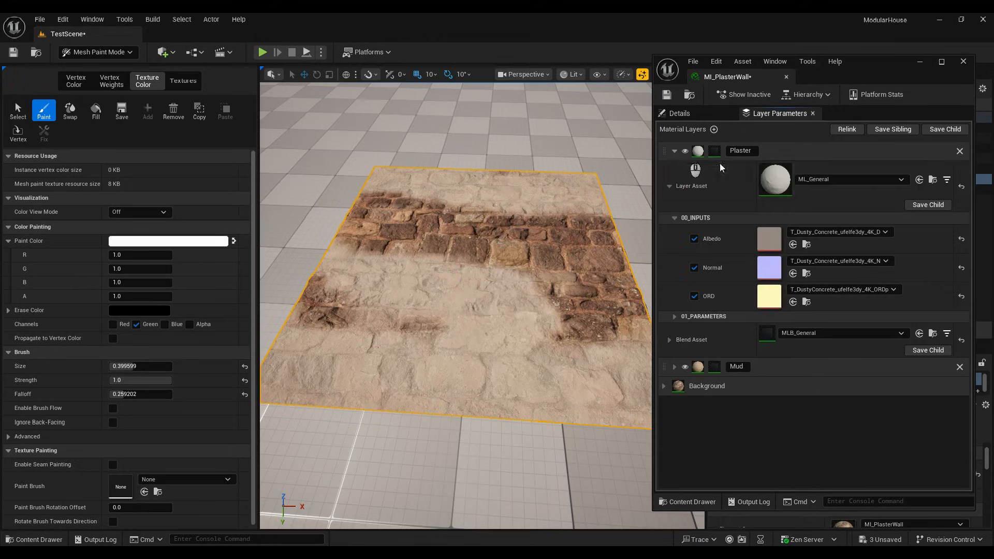
click(669, 340)
scroll(673, 366, down, 1)
click(694, 381)
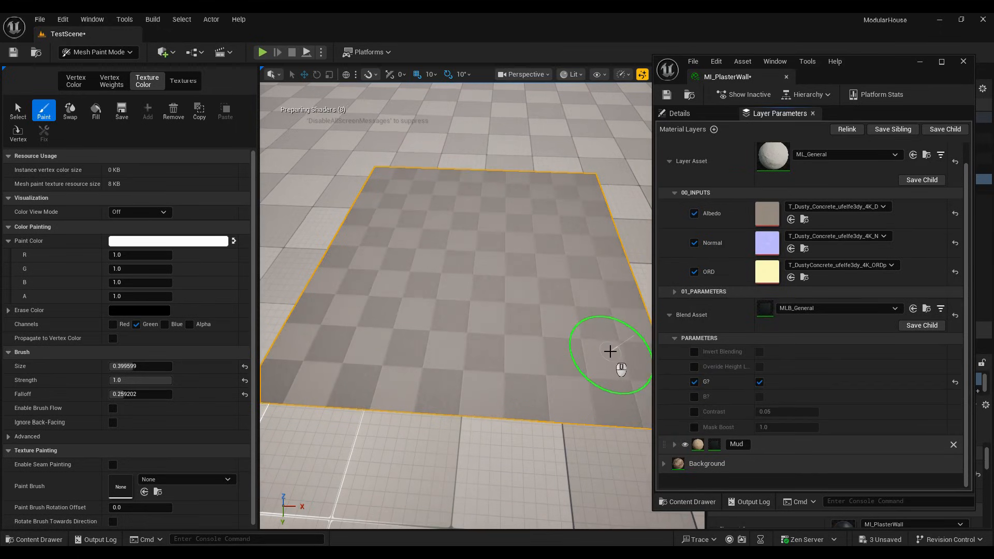
Step: Paint plaster over the central area of the plane, leaving mud and stones around the edges
mouse_move(518, 243)
mouse_down()
mouse_move(506, 240)
mouse_move(559, 237)
mouse_move(407, 206)
mouse_up()
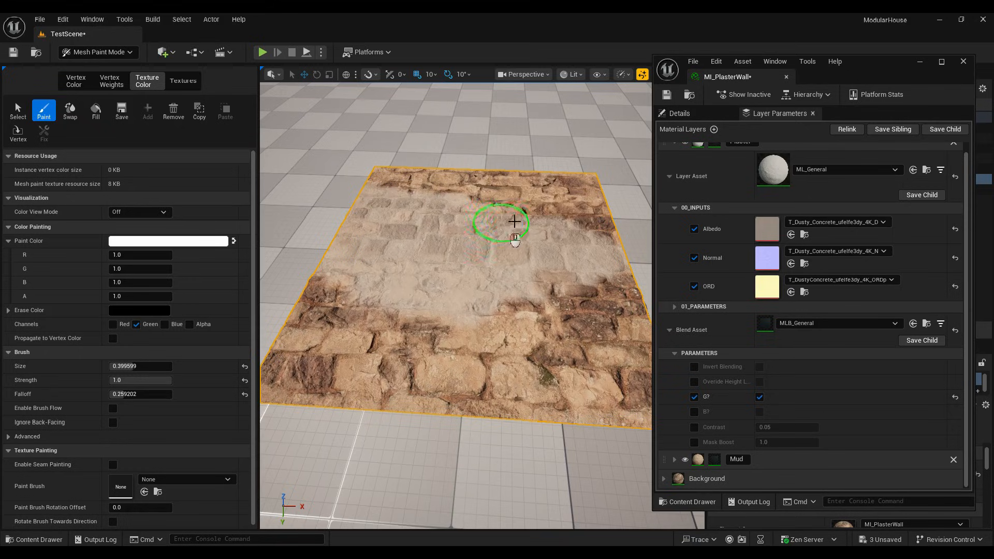
drag(514, 221, 481, 266)
mouse_move(489, 327)
mouse_down()
mouse_move(406, 310)
mouse_move(362, 320)
mouse_up()
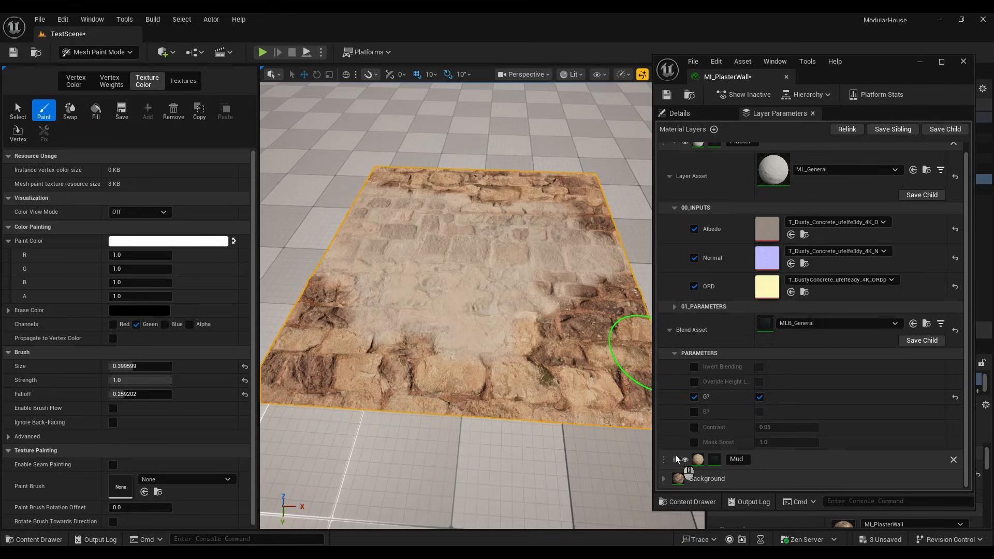
Step: Set the Mud layer's Contrast to about 3.3 and its Mask Boost to about 1.7
click(674, 459)
scroll(699, 346, down, 2)
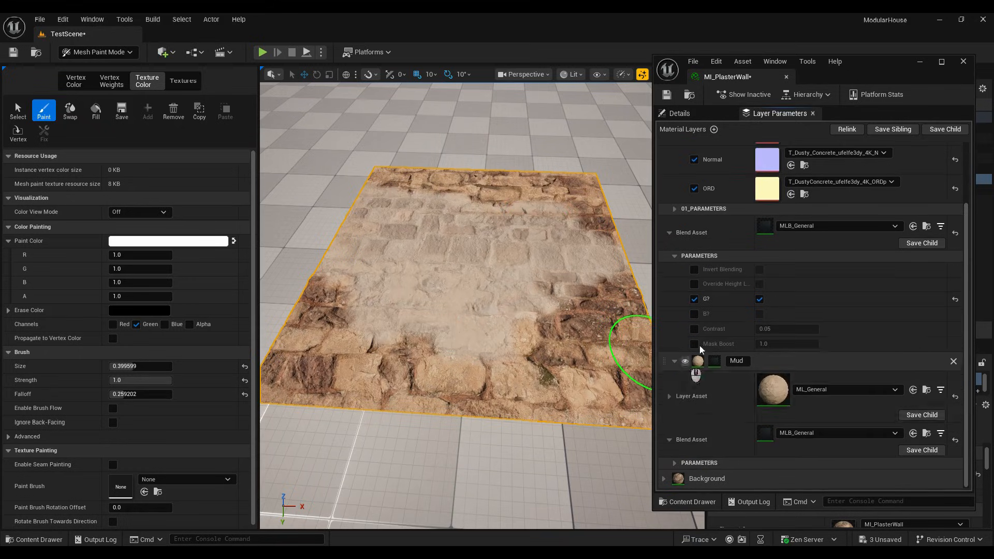
click(673, 463)
scroll(672, 458, down, 3)
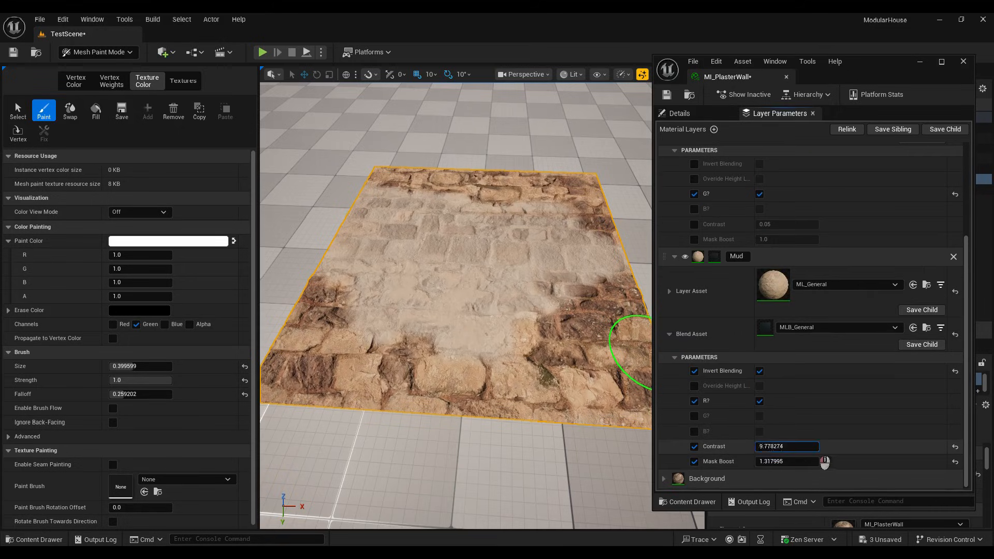
drag(780, 448, 783, 448)
mouse_move(782, 461)
mouse_down()
mouse_move(803, 463)
mouse_move(784, 455)
mouse_up()
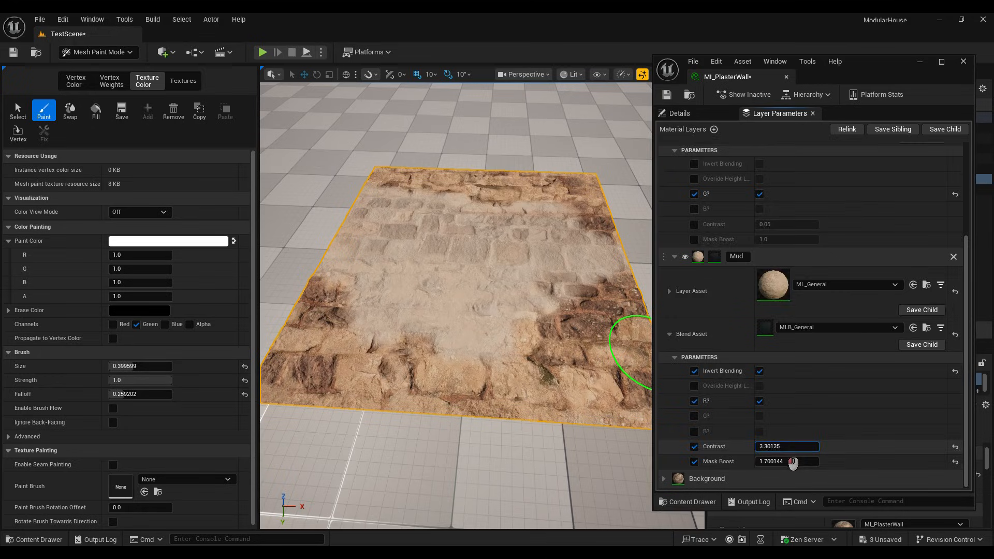
Step: Override the Plaster layer's Contrast, raise it to about 3.06 and check the plaster edges up close
scroll(766, 393, up, 3)
mouse_move(767, 328)
mouse_down()
mouse_move(820, 323)
mouse_move(795, 329)
mouse_up()
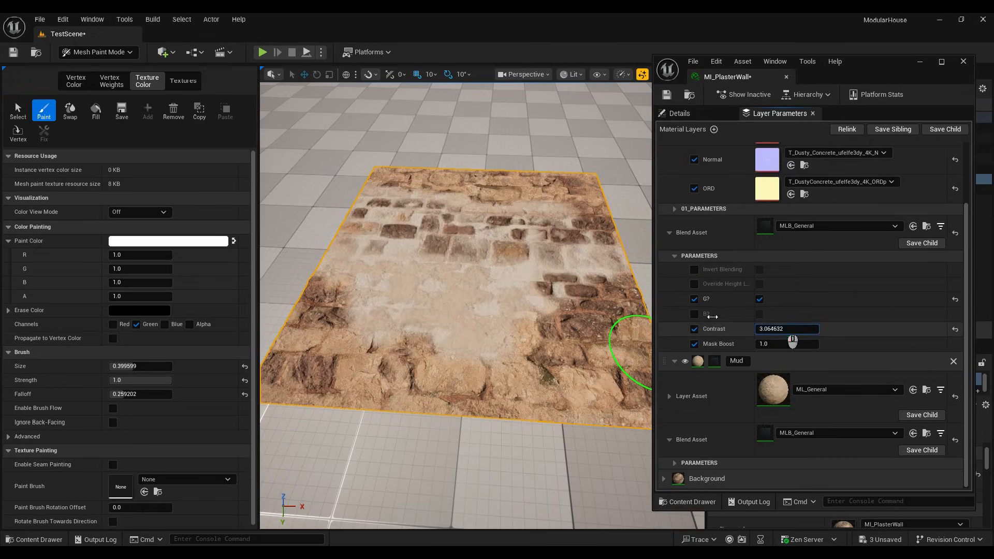
key(w)
key(d)
mouse_move(514, 229)
right_down()
mouse_move(485, 203)
mouse_move(509, 269)
right_up()
key(s)
key(w)
key(a)
Step: Raise the Plaster layer's Mask Boost to about 1.79
mouse_move(768, 343)
mouse_down()
mouse_move(815, 344)
mouse_move(766, 344)
mouse_move(799, 343)
mouse_up()
key(d)
mouse_move(518, 289)
right_down()
mouse_move(494, 280)
mouse_move(688, 269)
right_up()
key(s)
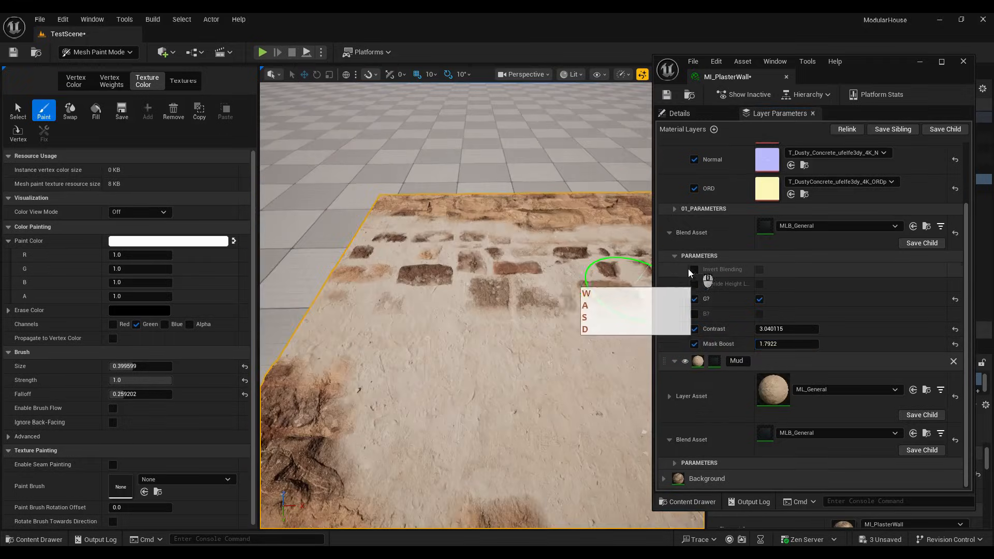
Step: Try Invert Blending on the Plaster layer, leaving it off, and lower the layer's Contrast to about 1.49
click(759, 270)
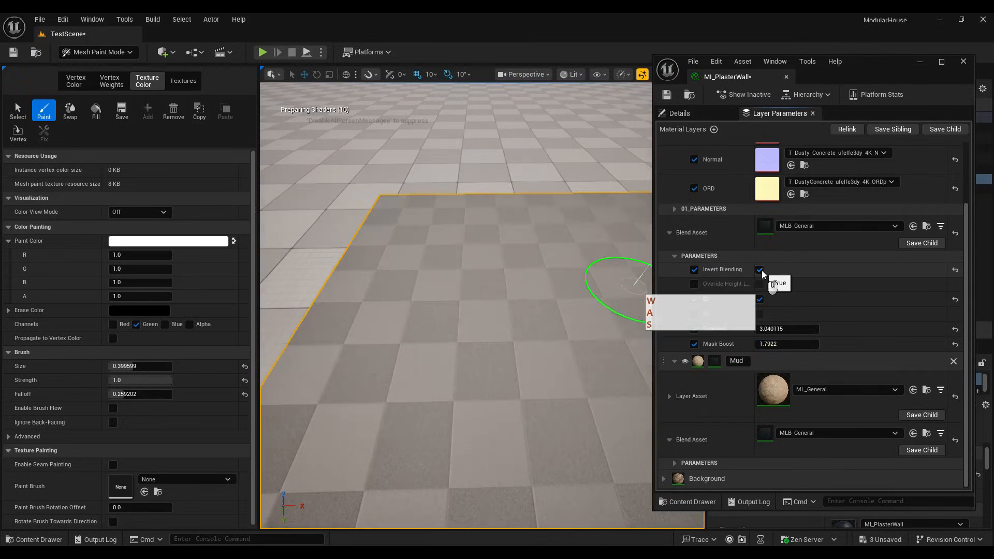
right_drag(460, 336, 521, 316)
drag(760, 333, 754, 332)
click(759, 269)
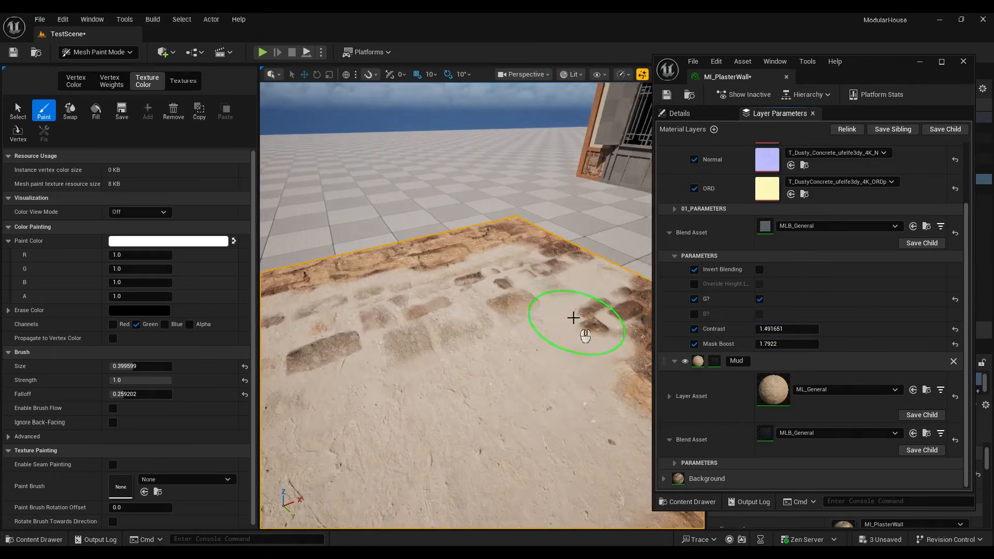
Step: Examine the plaster patch and its transition to the mud and stones from several angles
key(d)
mouse_move(572, 317)
right_down()
mouse_move(519, 329)
mouse_move(520, 350)
right_up()
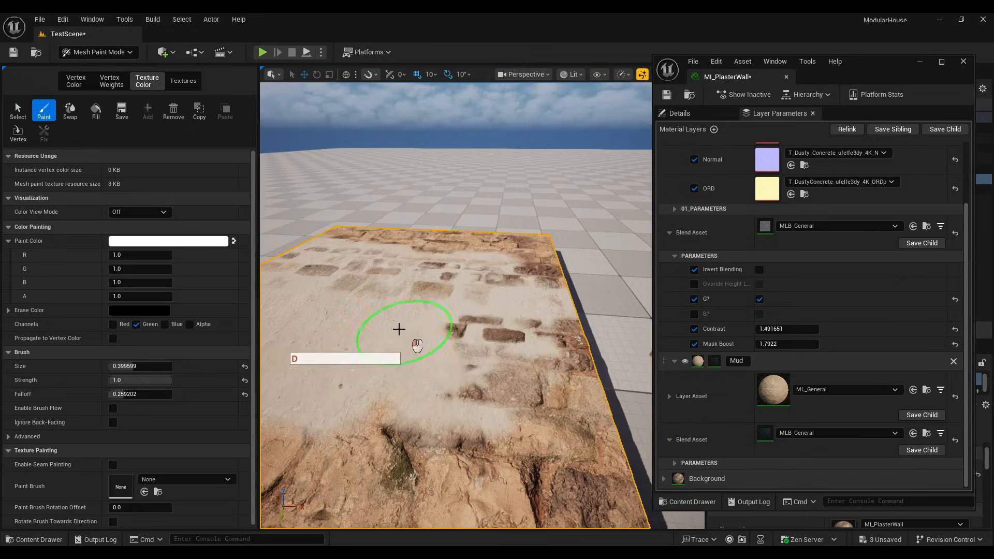
key(a)
key(a)
mouse_move(460, 346)
right_down()
mouse_move(472, 351)
mouse_move(456, 370)
right_up()
key(e)
key(w)
key(e)
key(w)
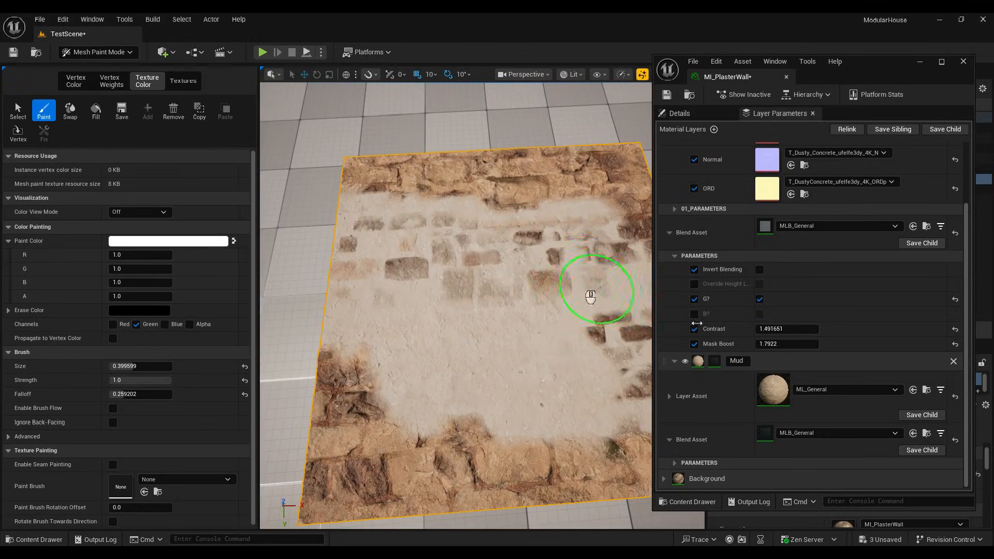
Step: Set the Plaster layer's Mask Boost to about 2.97 and its Contrast to about 1.96
drag(764, 344, 786, 329)
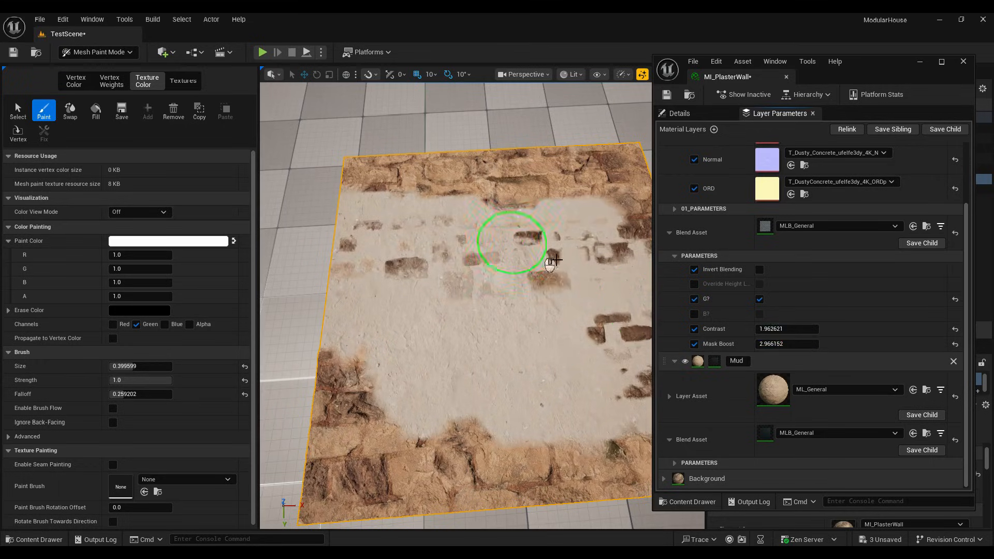
right_drag(556, 260, 535, 311)
key(a)
key(d)
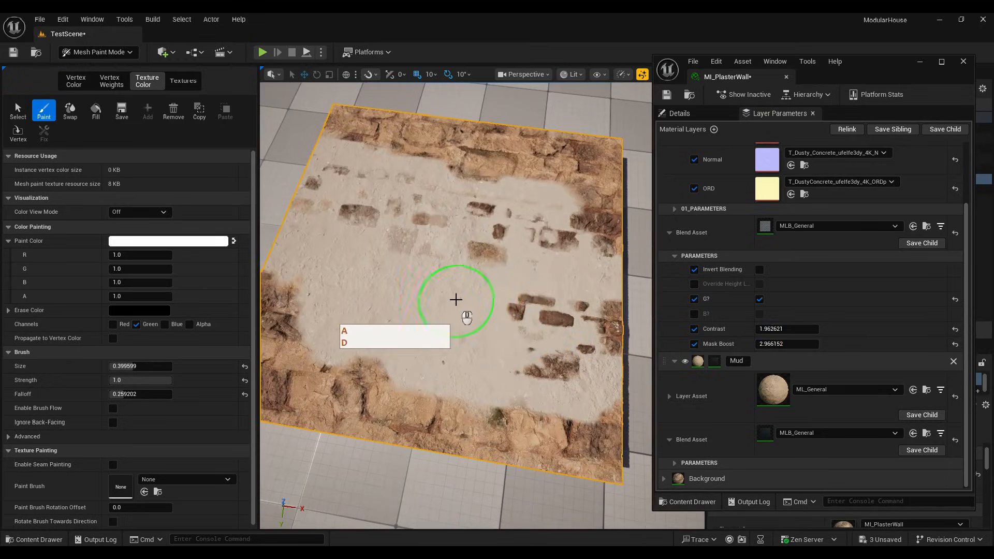
Step: Enable the height override in the Plaster layer's blend and include the Alpha channel in painting
click(694, 284)
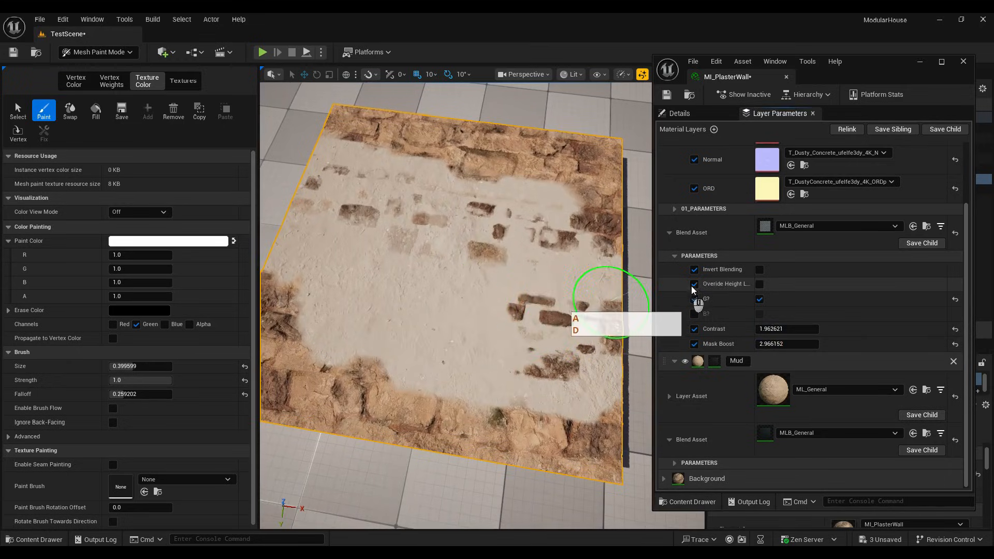
click(759, 284)
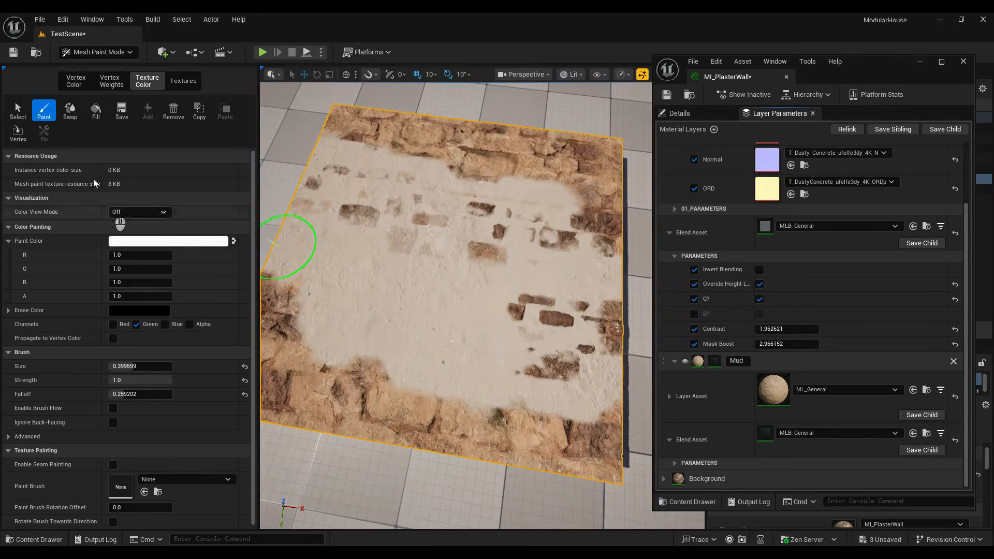
click(190, 324)
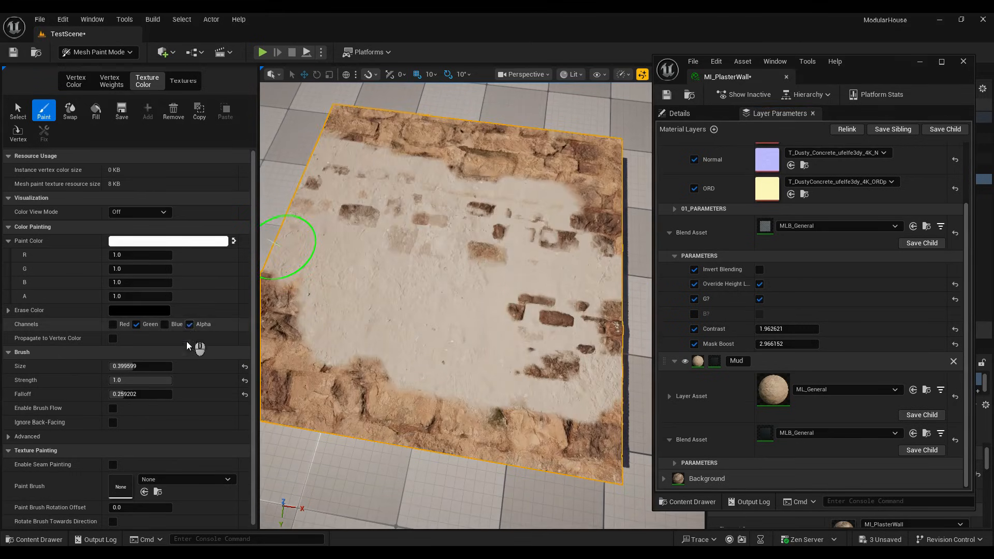
Step: Try lowering the alpha of the white paint color to about 0.91
click(207, 241)
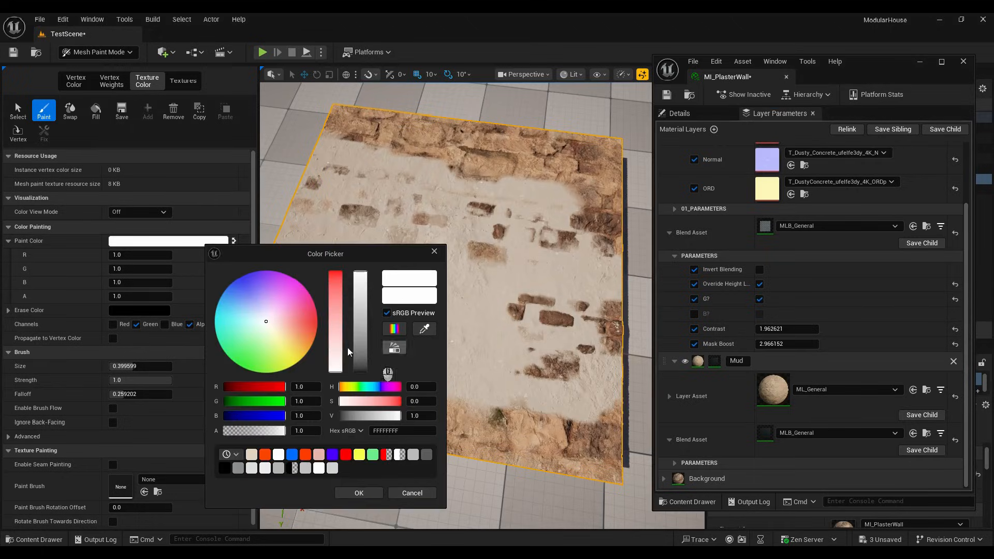
drag(351, 255, 419, 225)
drag(353, 401, 350, 402)
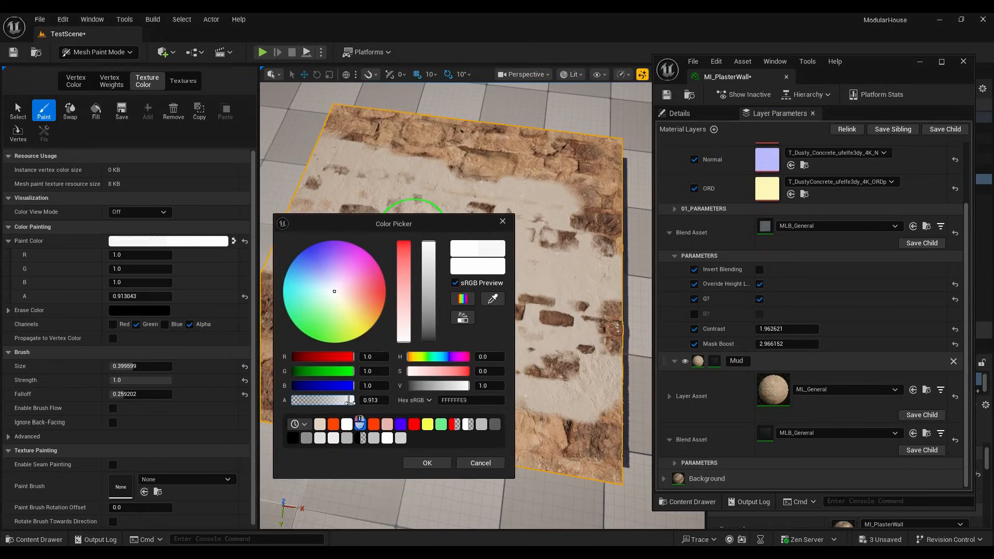
click(427, 463)
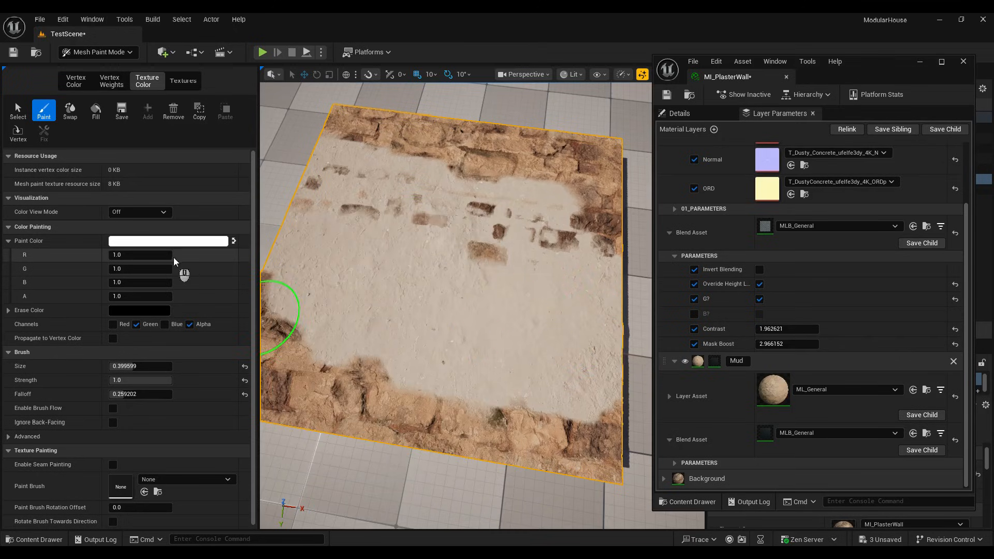
Step: Set the paint color's alpha to 0 and paint over the plaster to bring the stones back through it
click(197, 241)
drag(257, 432, 218, 433)
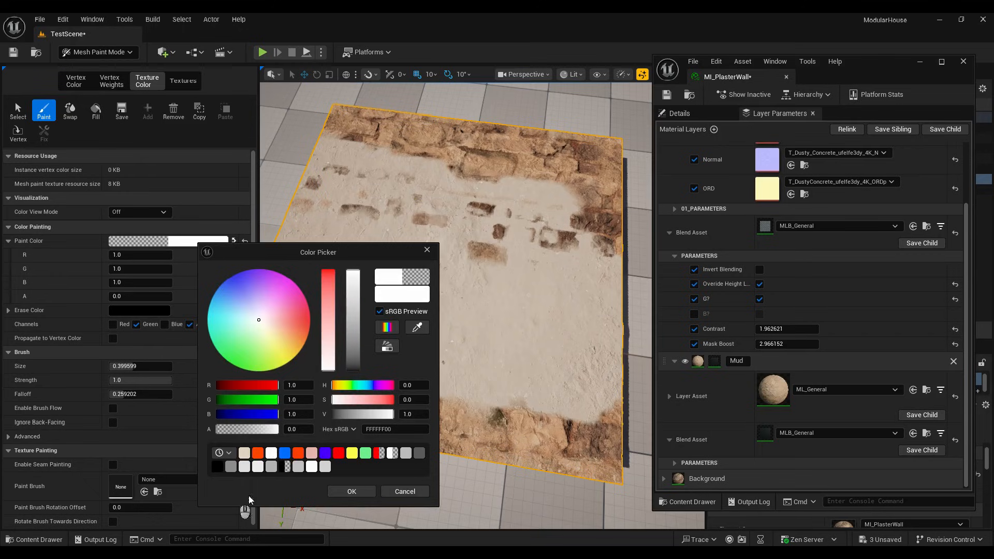
click(351, 491)
drag(497, 311, 546, 313)
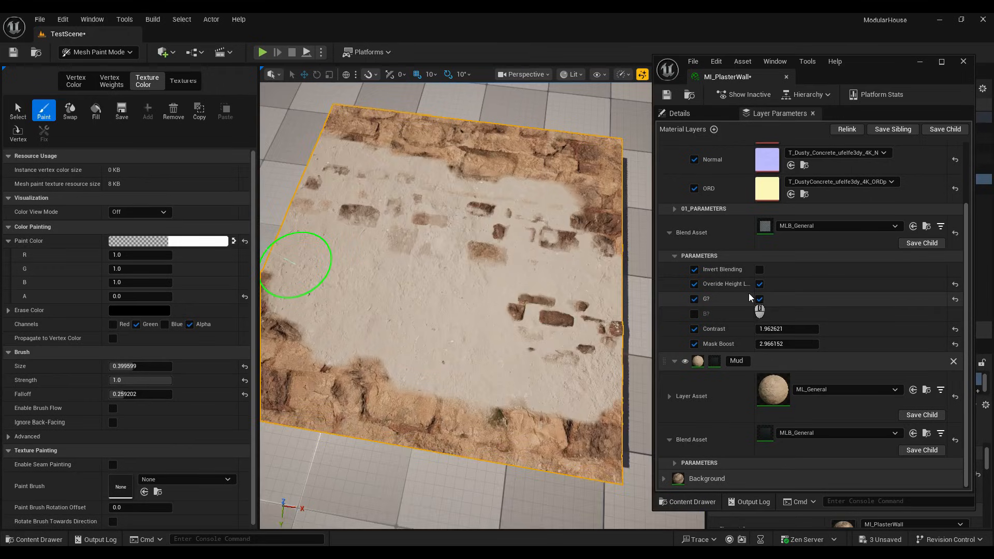
Step: Switch the painted channels from Green to Red, leaving Alpha included
key(w)
right_drag(406, 217, 440, 225)
key(e)
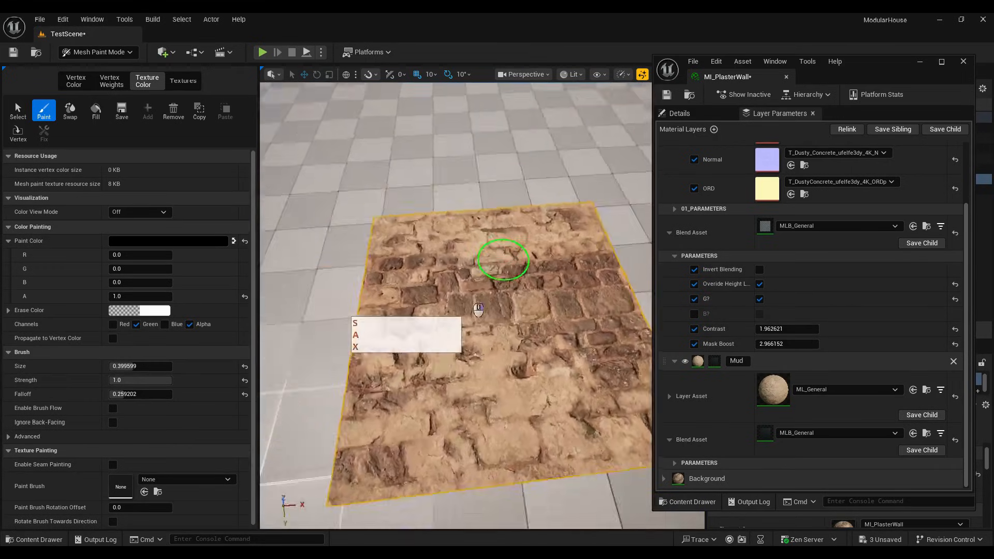
key(d)
key(w)
right_drag(461, 301, 408, 305)
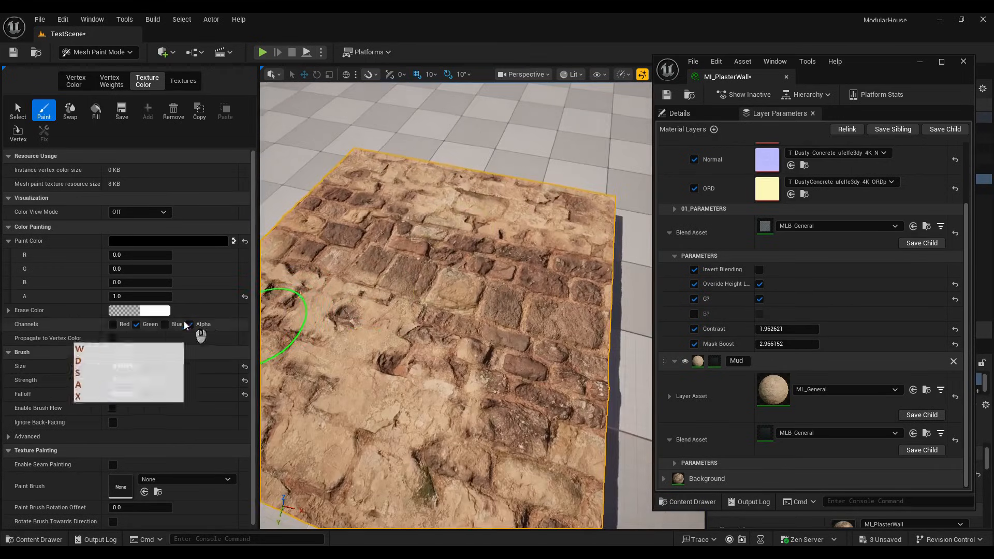
click(112, 324)
click(136, 324)
Step: Set the paint color to a mid gray of about 0.47 with alpha 0
key(s)
mouse_move(492, 365)
right_down()
mouse_move(429, 367)
mouse_move(453, 339)
right_up()
key(w)
key(s)
click(207, 241)
drag(364, 274, 361, 321)
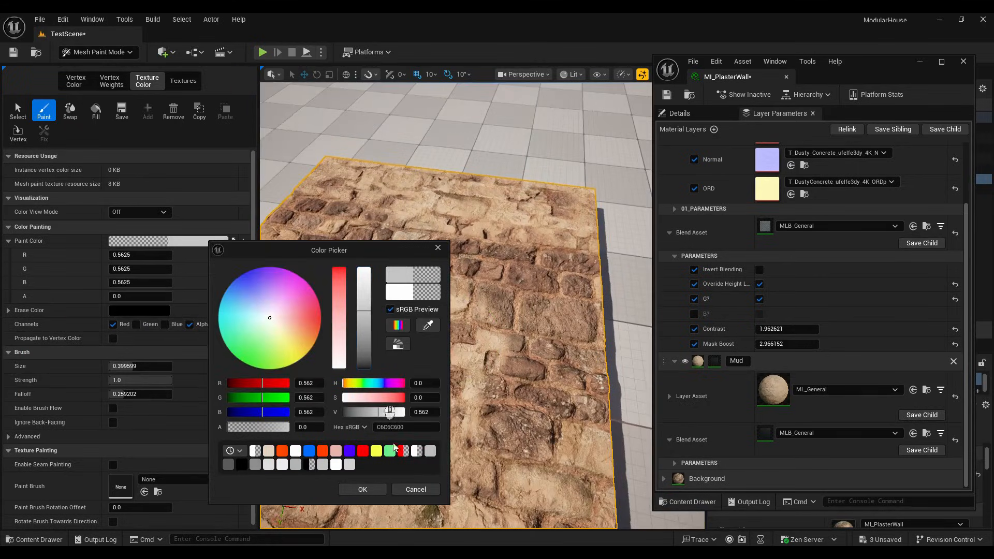
click(362, 489)
Step: Paint the gray, zero-alpha color across the stones in the middle and along the edge of the test plane
drag(455, 377, 506, 367)
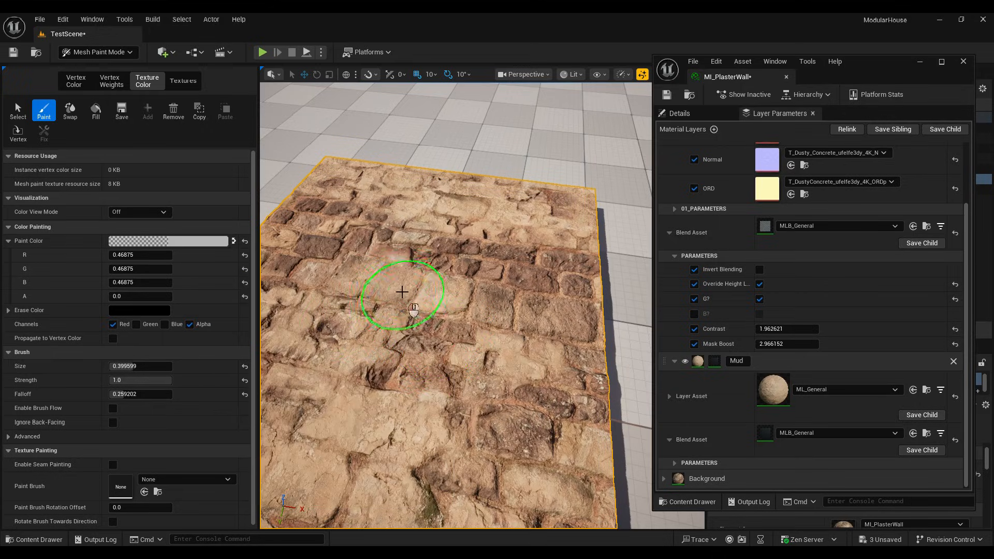
key(a)
mouse_move(491, 301)
right_down()
mouse_move(452, 287)
mouse_move(440, 308)
right_up()
key(d)
key(d)
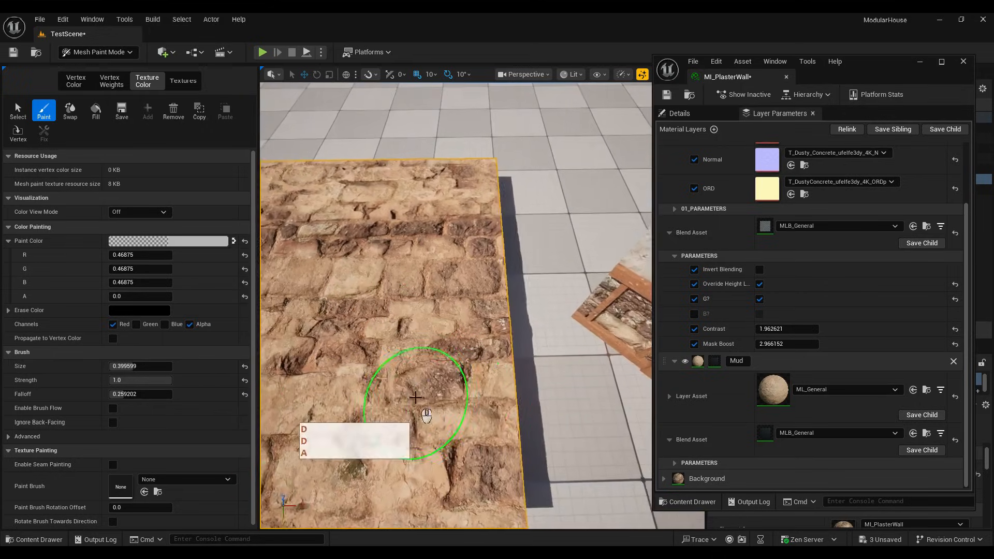
mouse_move(415, 397)
mouse_down()
mouse_move(408, 306)
mouse_move(345, 290)
mouse_up()
key(a)
mouse_move(346, 290)
right_down()
mouse_move(368, 312)
mouse_move(468, 323)
right_up()
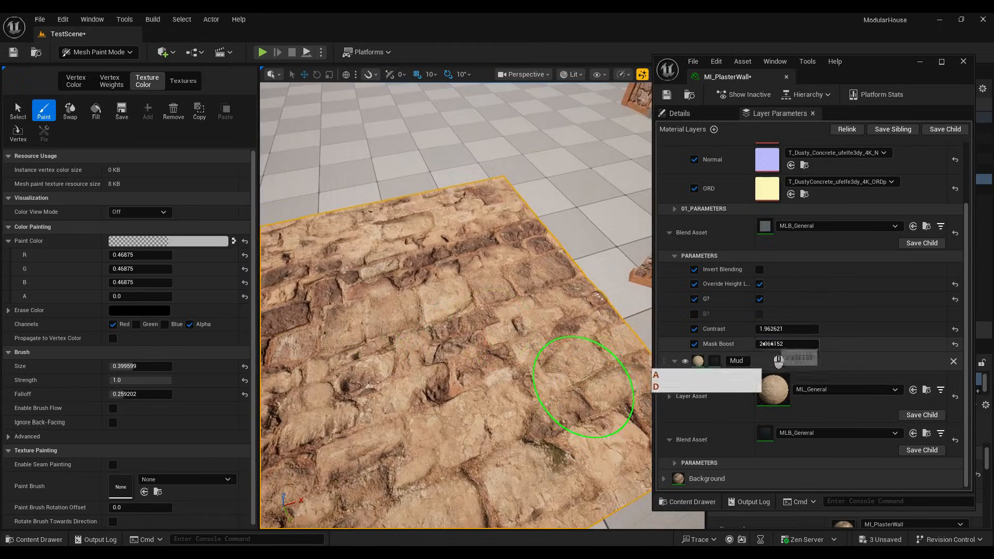
Step: Set the Mud layer's Contrast to about 4.32 and Mask Boost to about 3.41, turn off Invert Blending and enable the height override
drag(784, 343, 742, 344)
key(ctrl+z)
drag(767, 461, 749, 461)
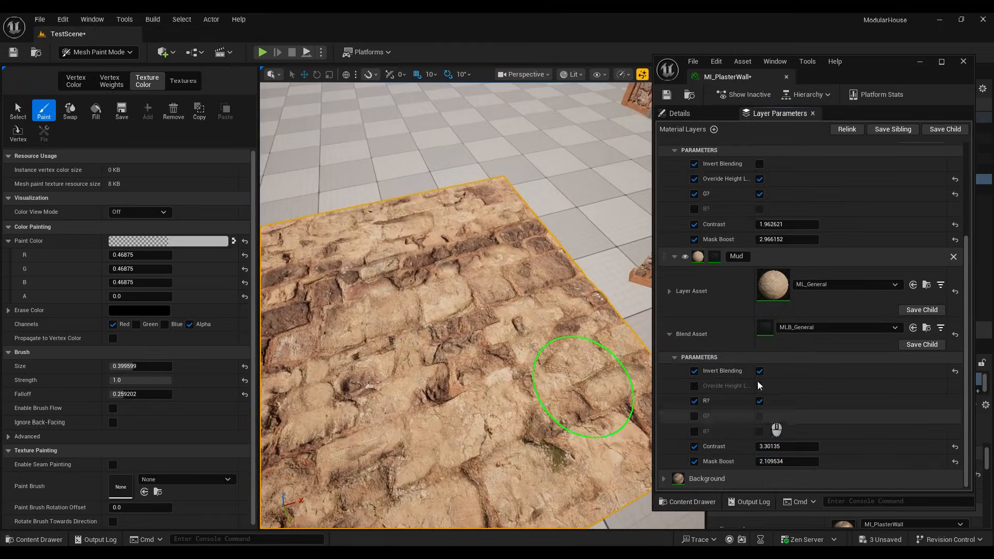
right_drag(518, 345, 412, 373)
key(w)
key(s)
key(s)
drag(780, 447, 797, 465)
click(760, 386)
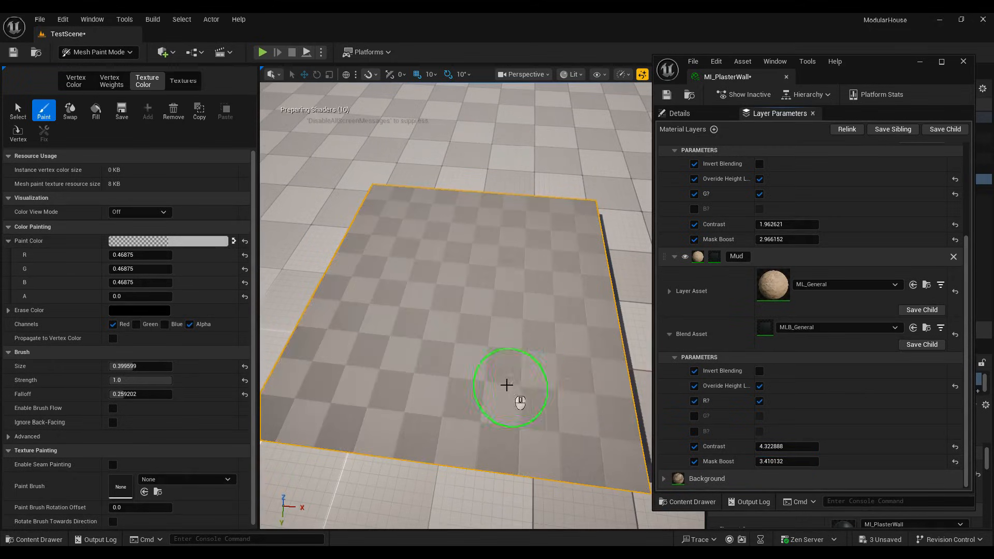
Step: Raise the gray paint color's alpha to 1.0 and paint mud over the stones on the plane
click(168, 240)
drag(228, 424, 244, 425)
click(343, 487)
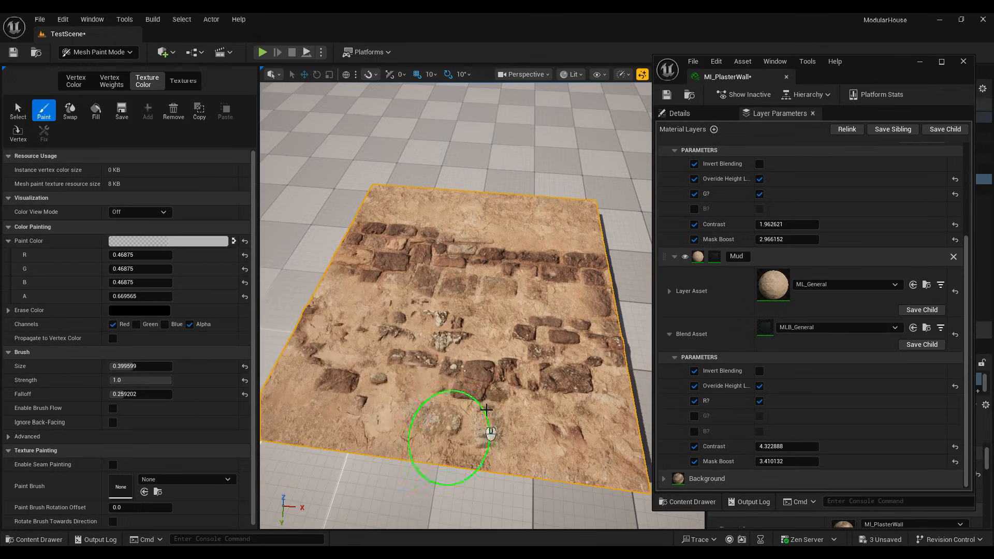
click(188, 241)
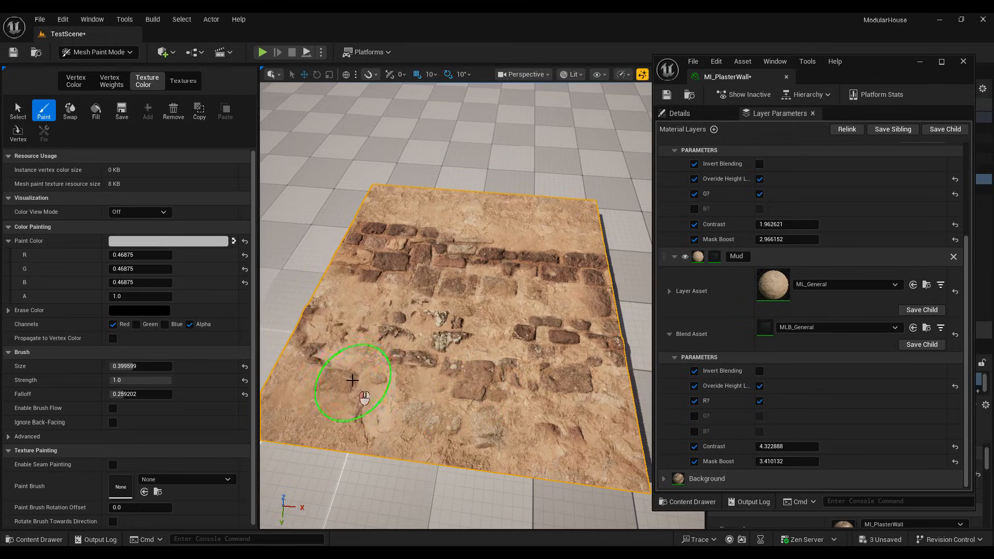
mouse_move(354, 369)
mouse_down()
mouse_move(425, 302)
mouse_move(414, 259)
mouse_up()
Step: Set the Mud layer's Contrast to about 19.35 and its Mask Boost to about 6.64
drag(781, 461, 823, 446)
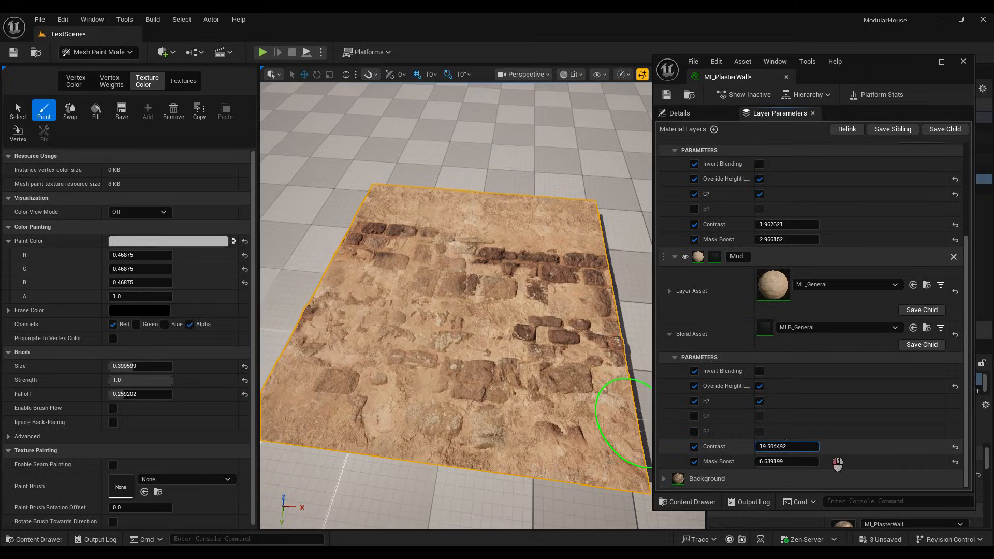
key(w)
right_drag(505, 336, 479, 321)
key(s)
key(s)
Step: Switch painting from the Red to the Green channel and paint plaster over the middle of the plane
click(113, 324)
click(136, 324)
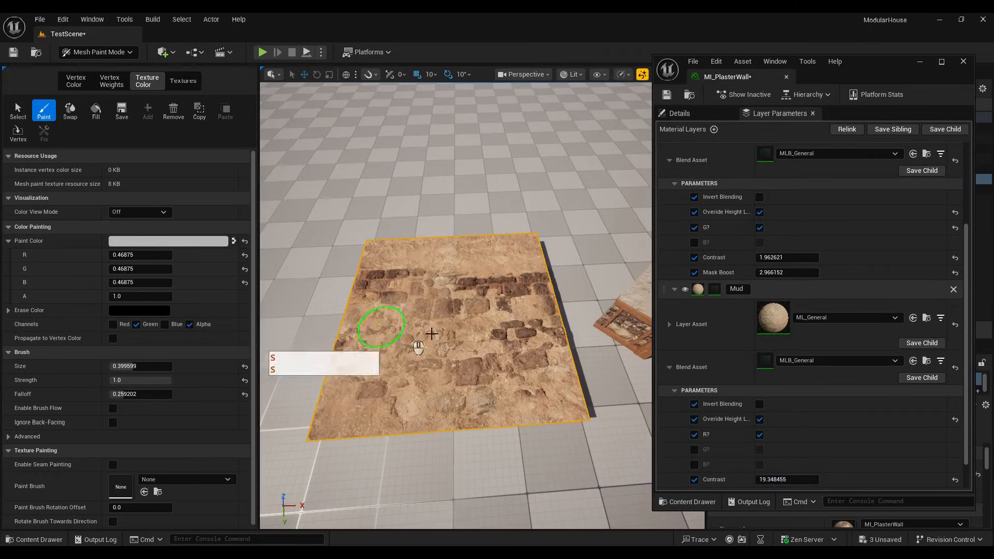
drag(372, 331, 428, 300)
mouse_move(466, 367)
mouse_down()
mouse_move(381, 373)
mouse_move(379, 408)
mouse_up()
Step: Switch painting back to the Red channel and swap to black to bring out bare stones near the plane's front corners
click(112, 324)
click(137, 324)
key(x)
key(w)
right_drag(388, 383, 406, 358)
key(s)
key(w)
key(w)
key(s)
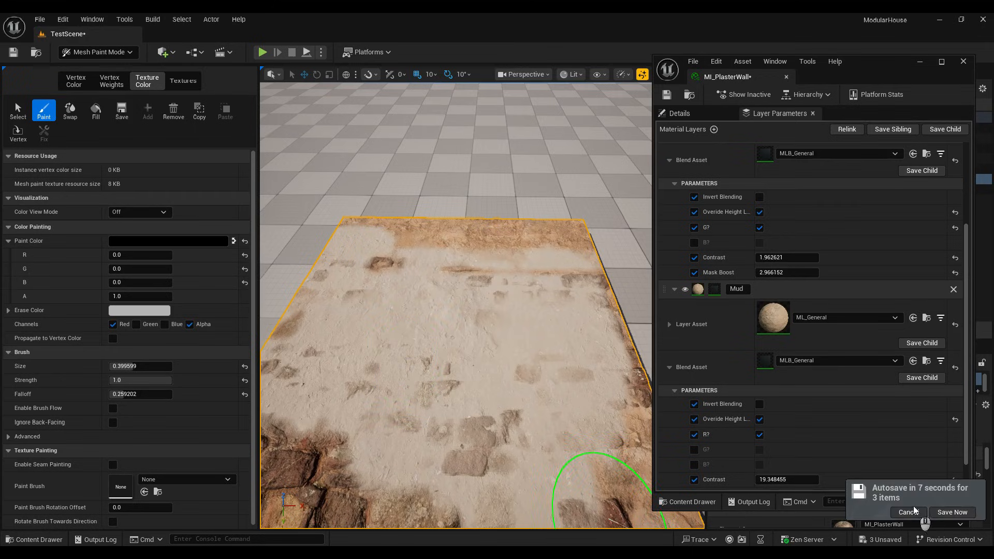
Step: Postpone the autosave and move the MI_PlasterWall editor clear of the viewport
click(913, 511)
drag(865, 77, 626, 0)
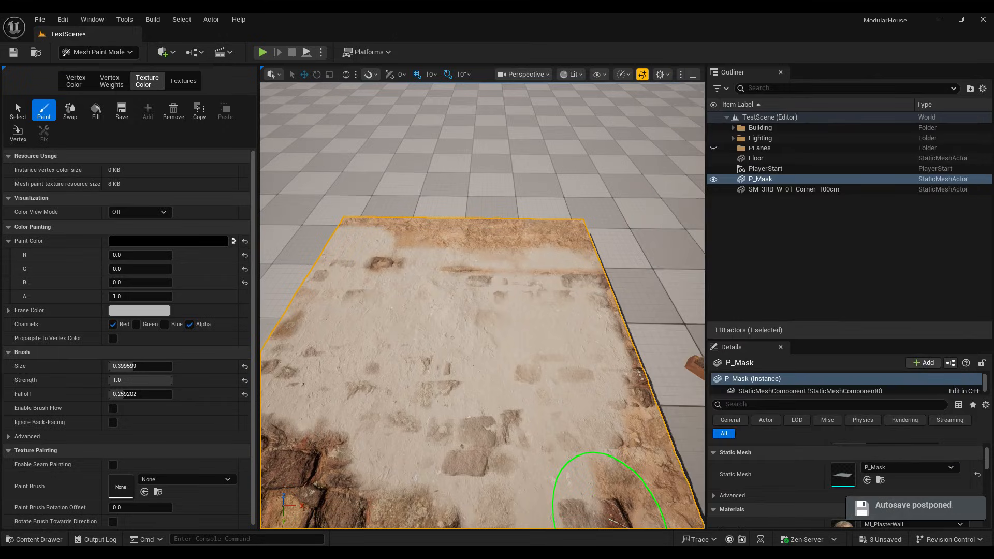
right_drag(528, 370, 255, 363)
key(d)
key(w)
key(s)
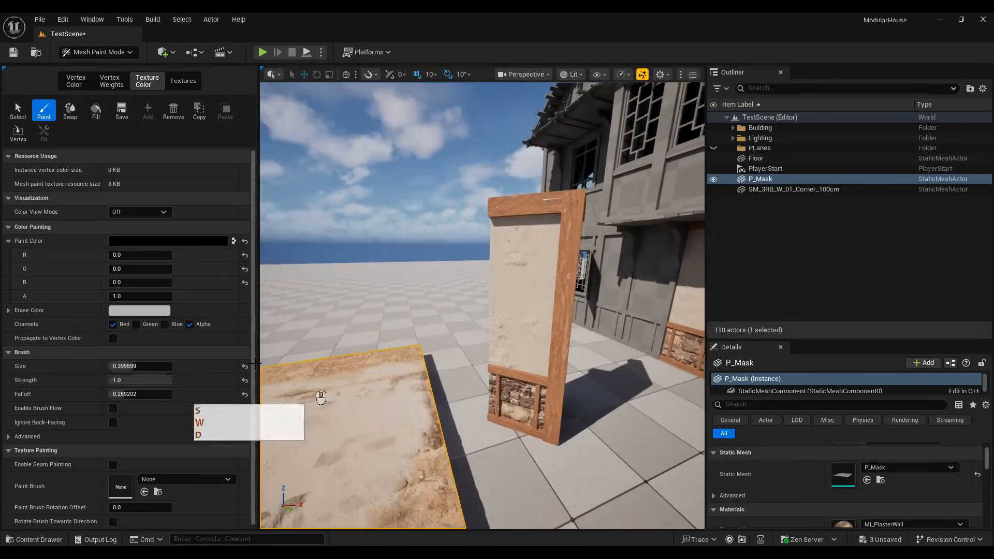
Step: Return to Selection mode and delete the P_Mask test plane
click(81, 52)
click(86, 69)
mouse_move(463, 243)
right_down()
mouse_move(310, 304)
mouse_move(544, 299)
right_up()
key(Delete)
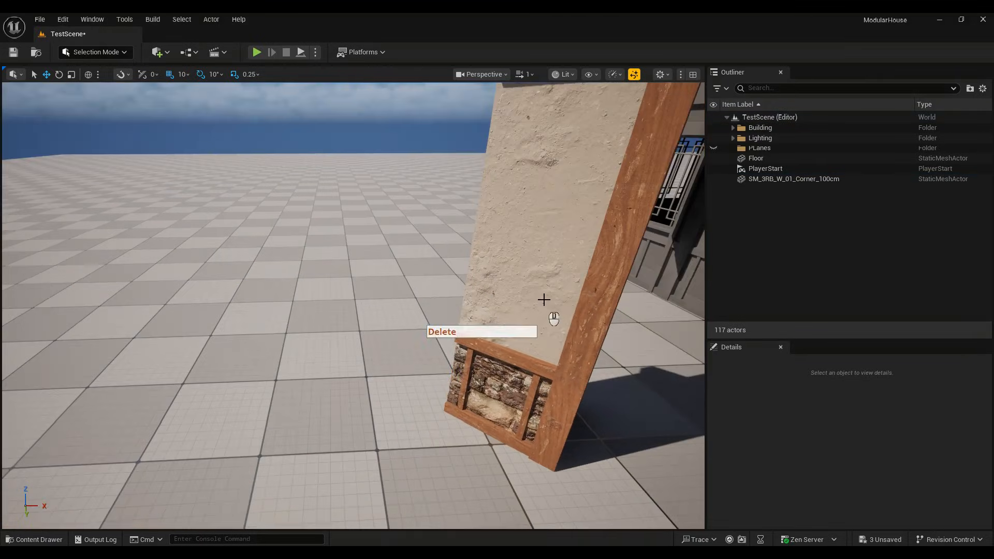
Step: Open the SM_3RB_W_01_Corner_100cm mesh for editing and isolate its Wall material slot
click(543, 299)
scroll(820, 489, down, 2)
double_click(842, 461)
alt+drag(418, 352, 362, 351)
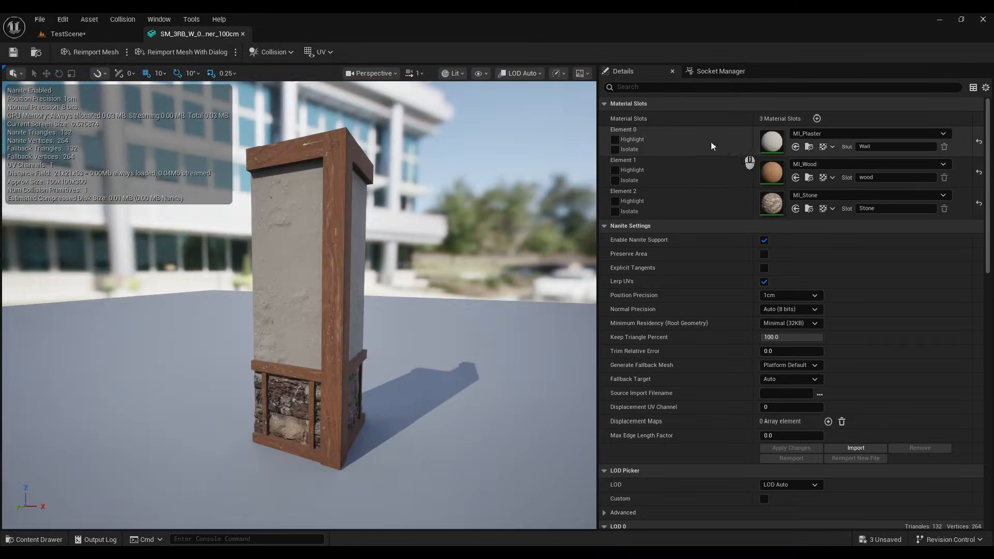
click(615, 150)
alt+drag(291, 245, 262, 238)
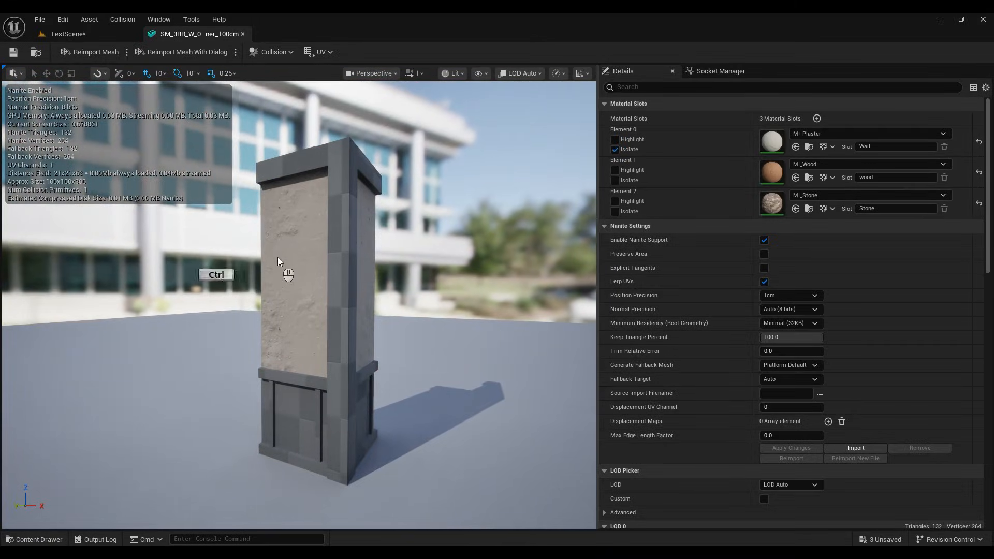
Step: Assign MI_PlasterWall to the mesh's Wall slot, turn off the slot's isolation and save the mesh
key(ctrl+space)
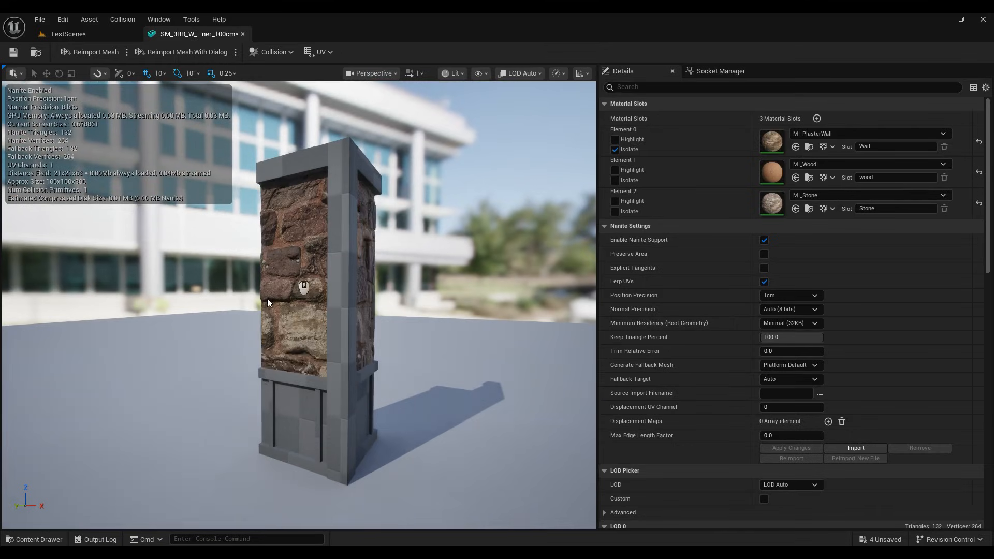
key(ctrl+space)
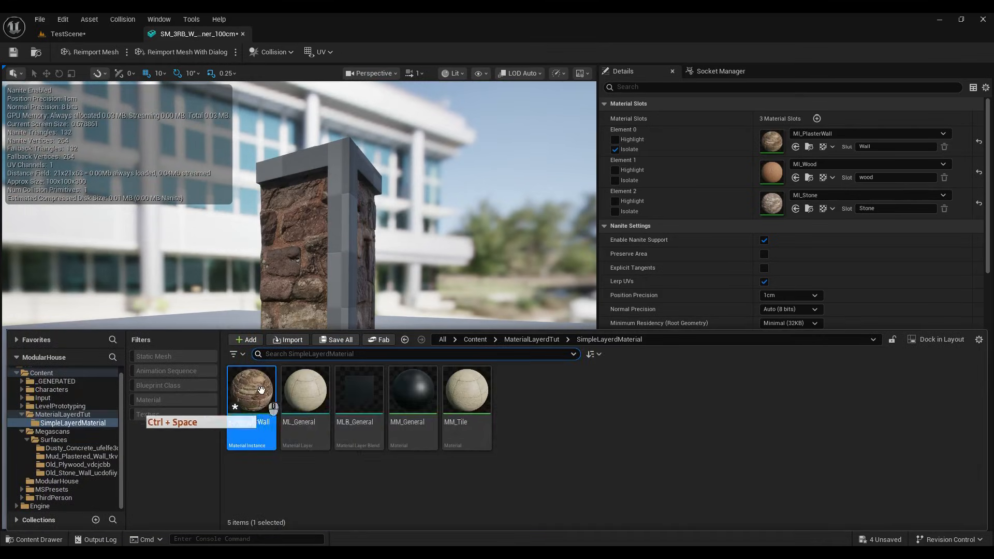
drag(248, 390, 774, 145)
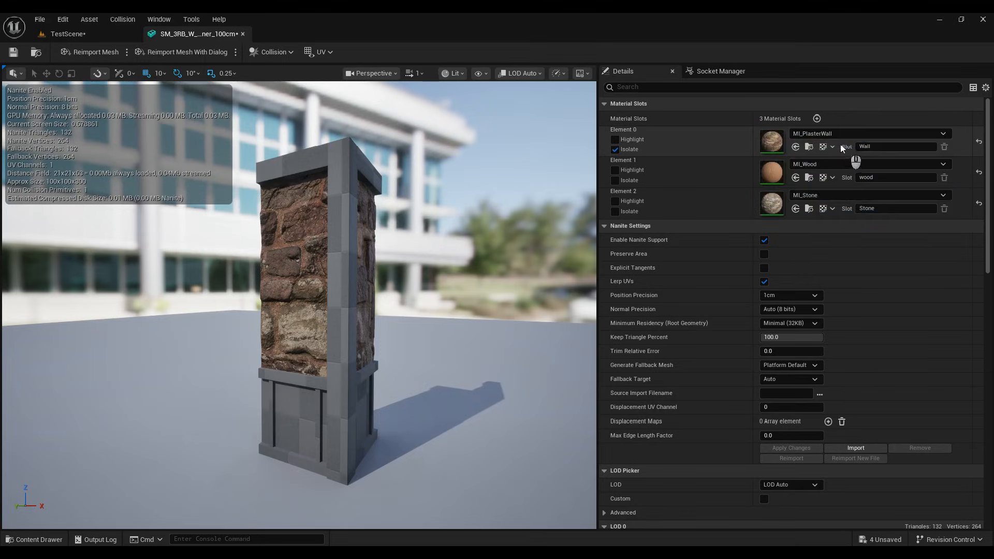
click(615, 149)
mouse_move(258, 300)
alt+mouse_down()
mouse_move(318, 298)
mouse_move(239, 301)
alt+mouse_up()
click(17, 52)
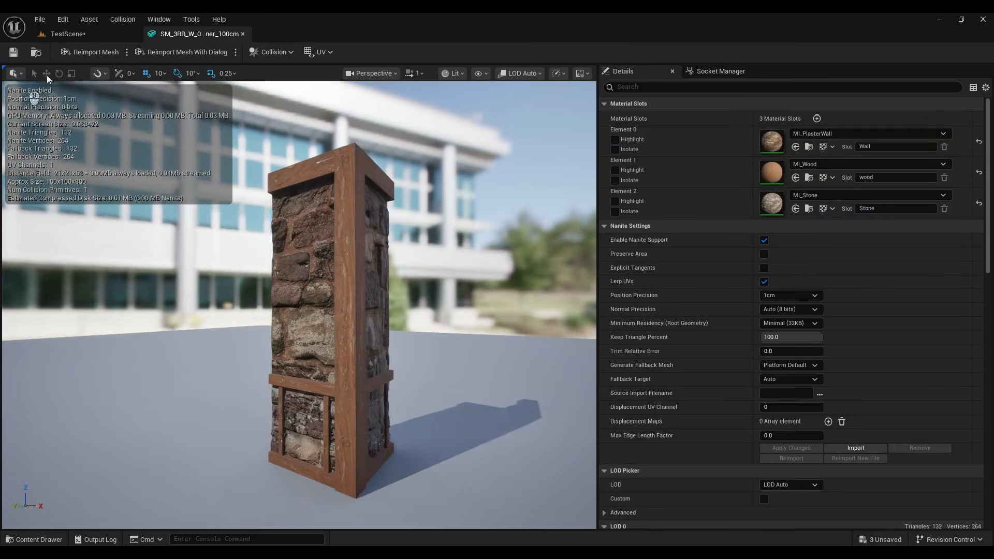
Step: Return to the TestScene level and bring the MI_PlasterWall editor back beside the wall corner
click(93, 34)
right_drag(440, 186, 386, 244)
key(w)
key(s)
key(s)
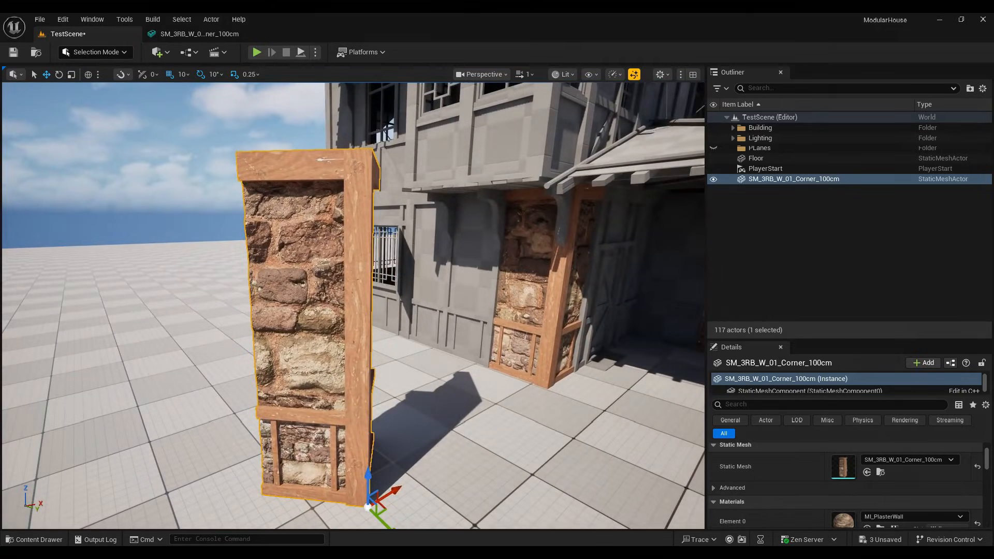
drag(696, 16, 658, 109)
scroll(533, 336, down, 1)
scroll(518, 380, down, 1)
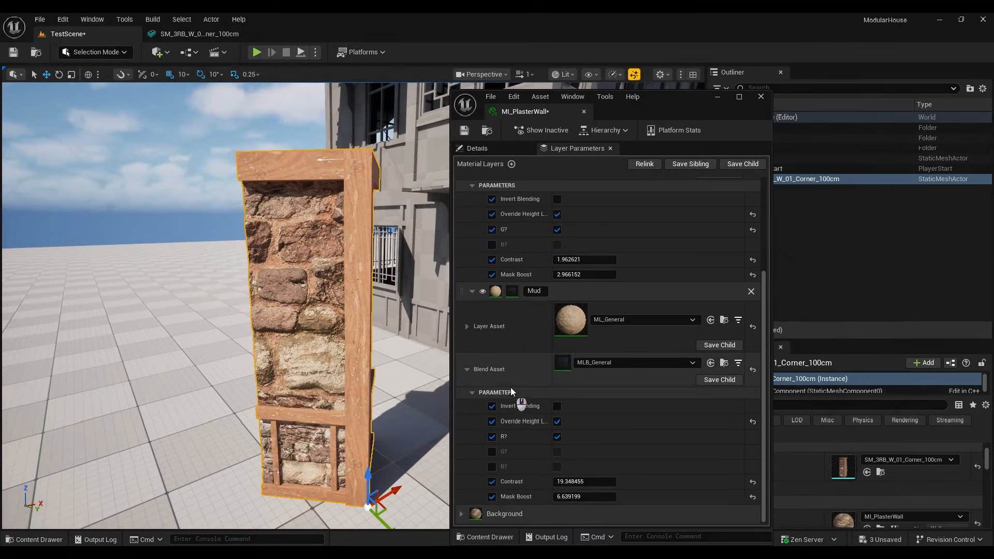
Step: Set the G value of the Background layer's UVControl to 2.0, trying 3 as well
scroll(466, 510, down, 2)
click(472, 516)
scroll(474, 515, down, 1)
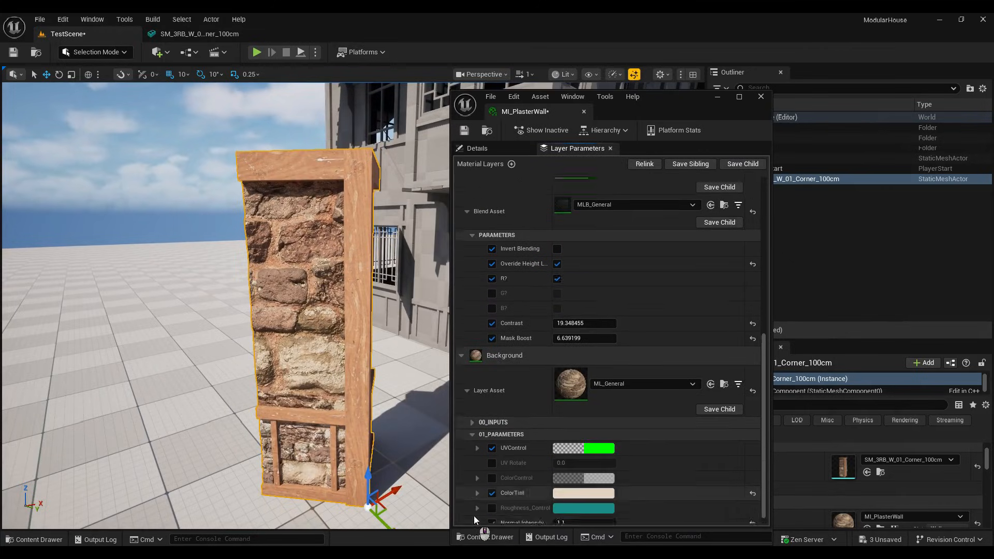
scroll(512, 456, down, 2)
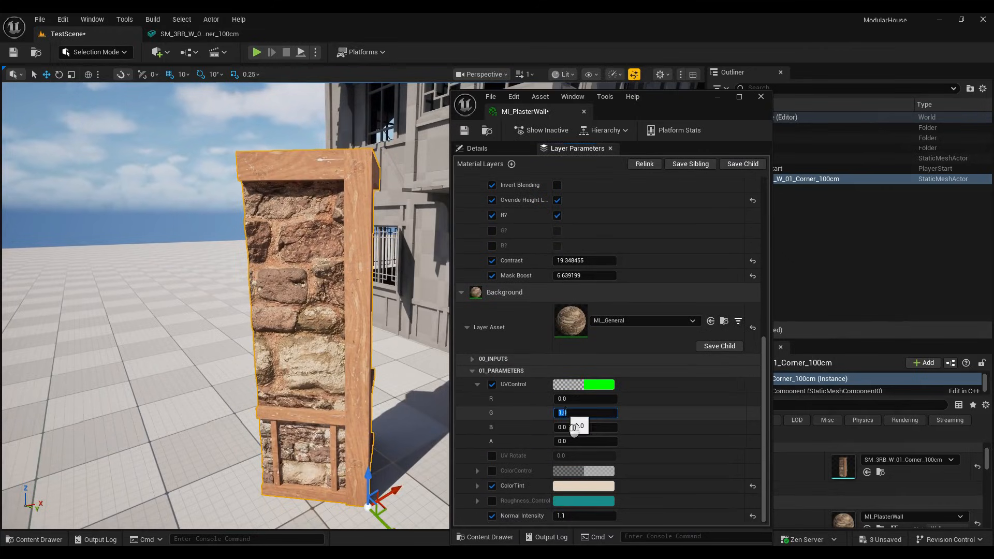
text(2)
key(Return)
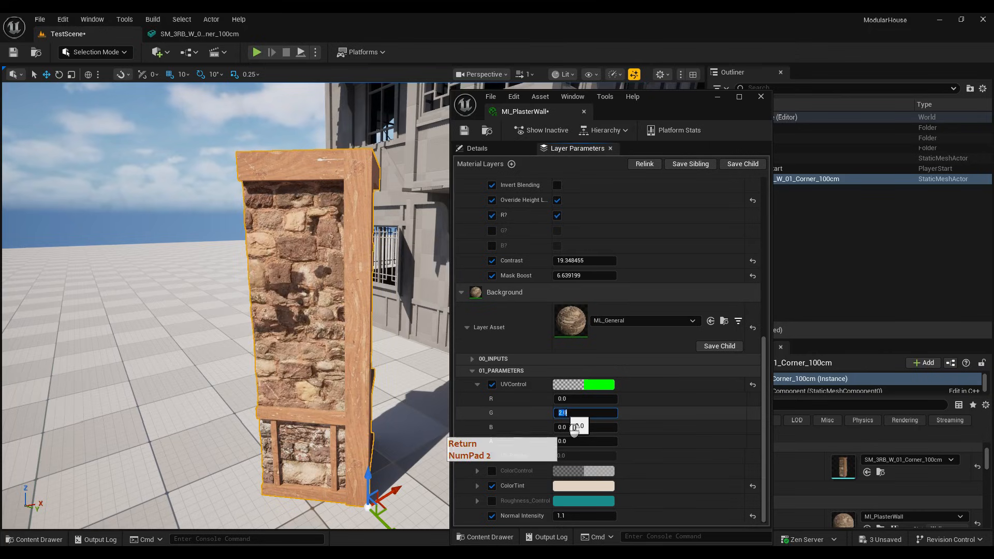
text(3)
key(Return)
text(2)
key(Return)
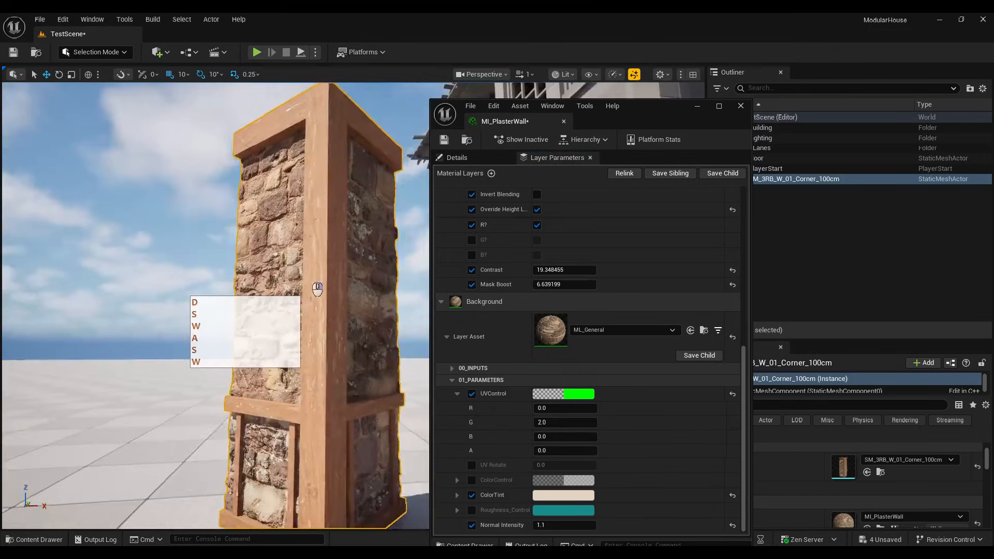
Step: Switch to Mesh Paint mode and add texture color data to the selected wall corner
right_drag(307, 272, 306, 274)
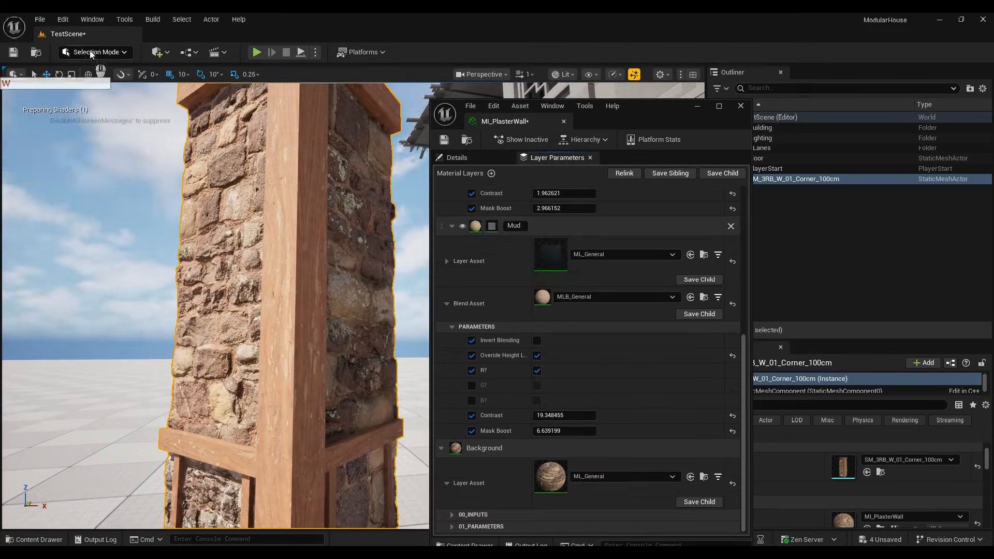
click(90, 51)
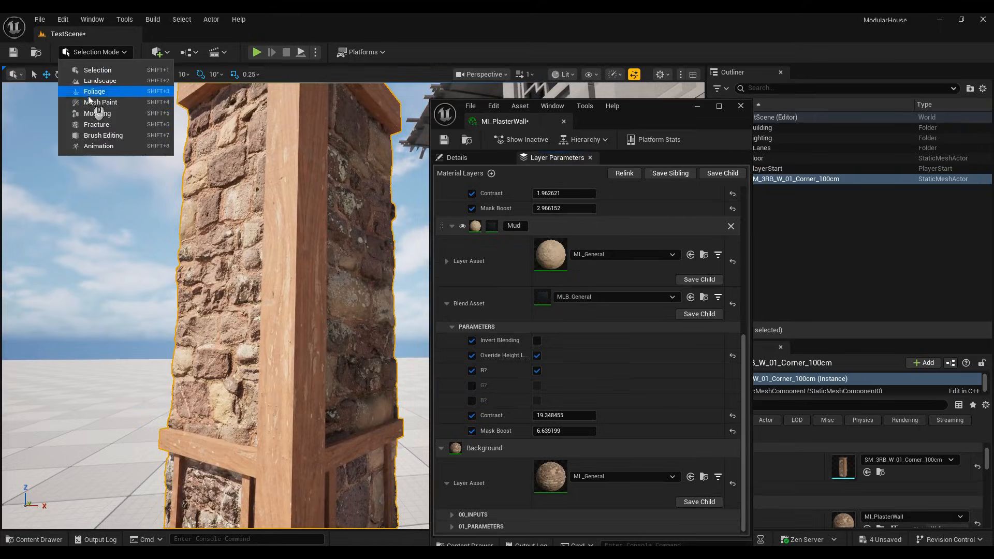
click(100, 102)
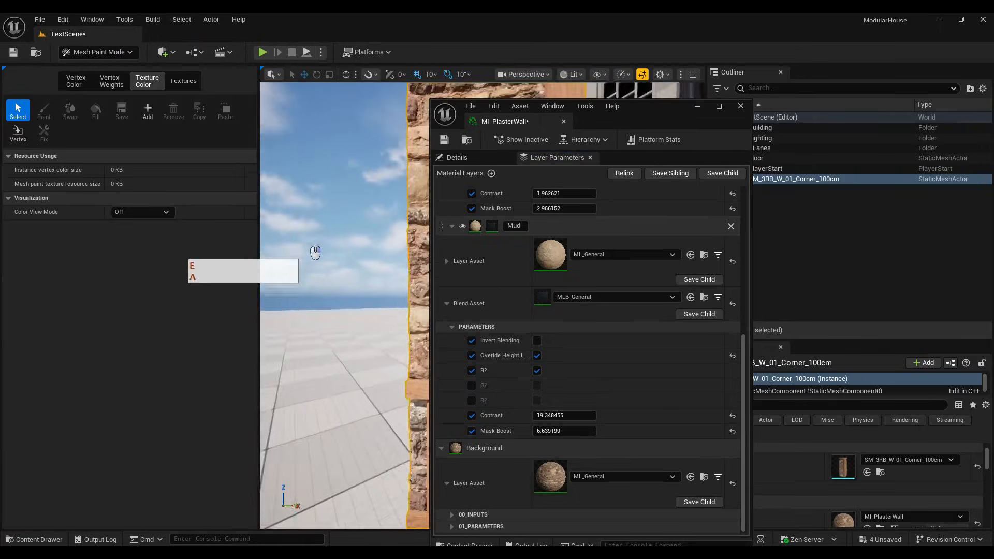
right_drag(316, 253, 284, 272)
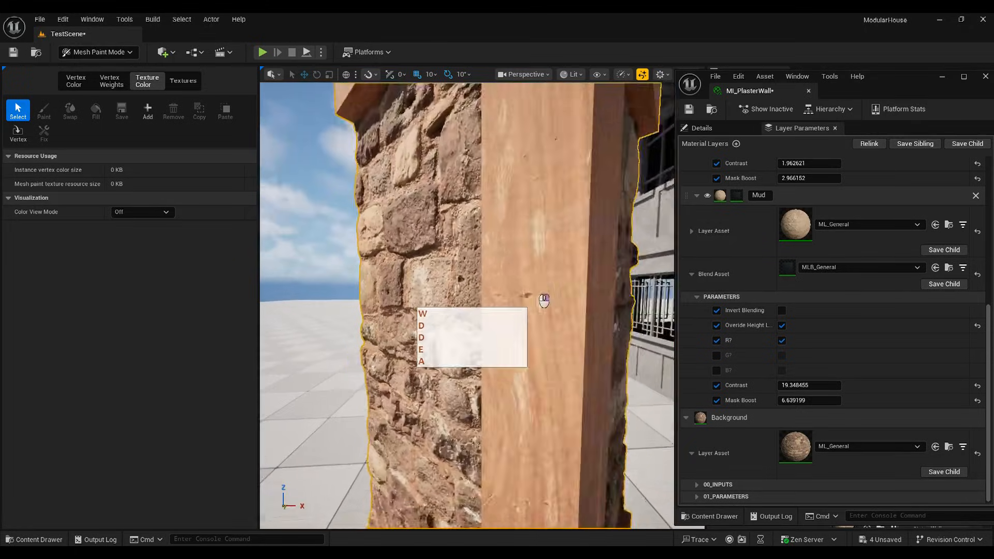
key(s)
right_drag(505, 290, 507, 285)
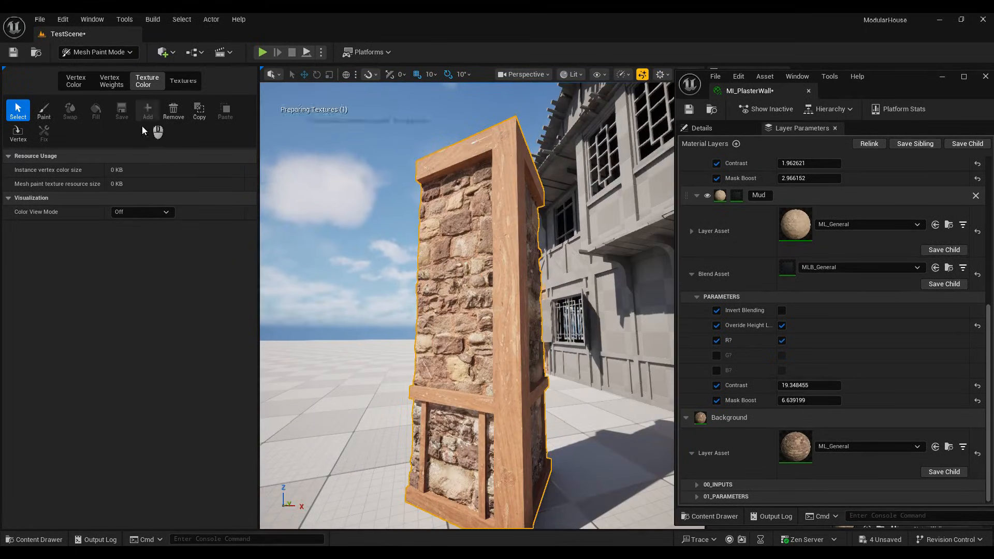
Step: Paint the red channel in white over the wall corner's upper panel to cover the stones with mud
click(44, 110)
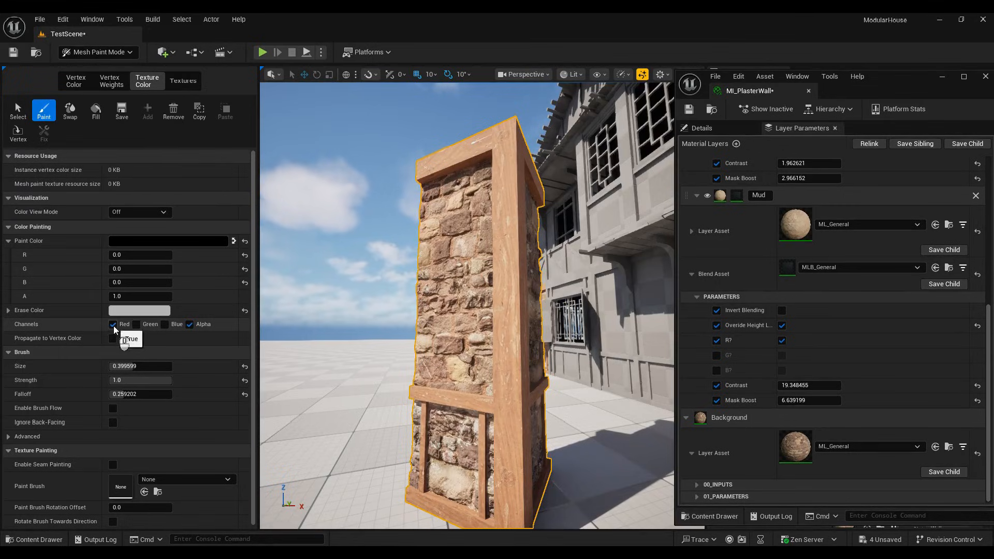
key(x)
click(202, 242)
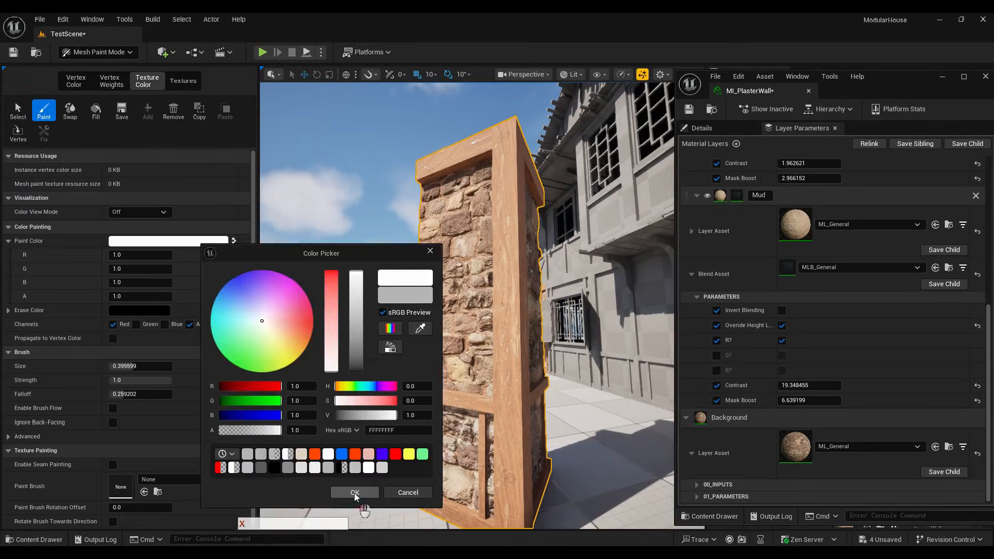
click(355, 493)
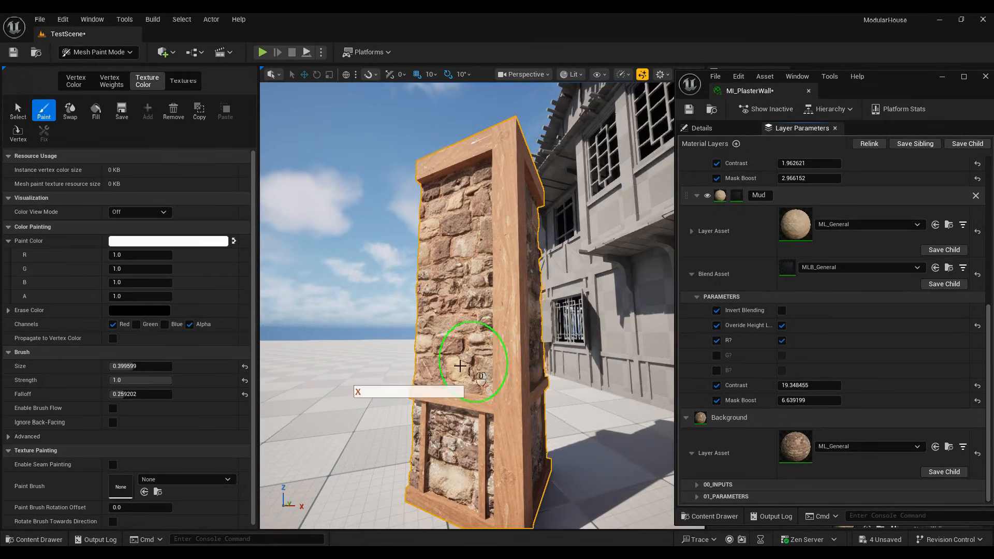
drag(460, 365, 448, 356)
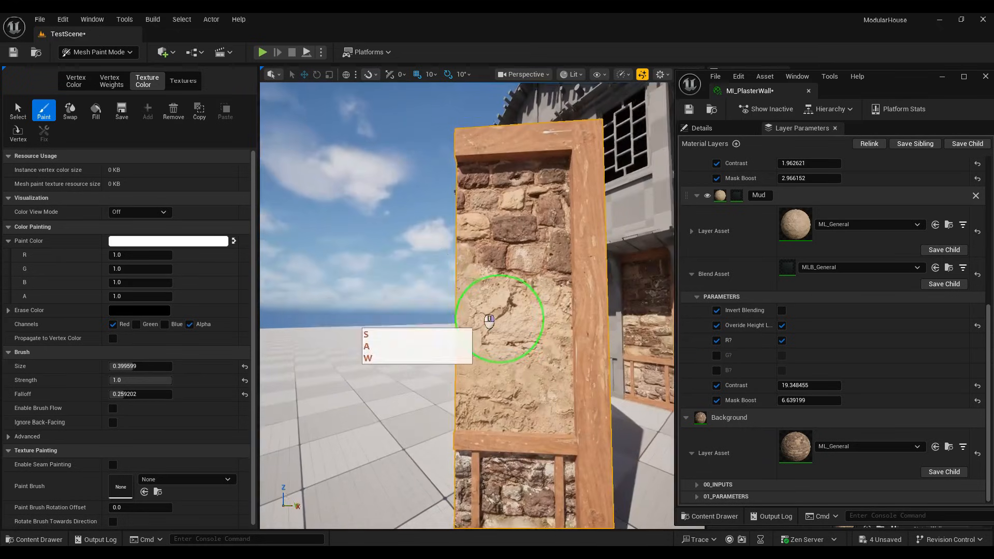
mouse_move(489, 317)
mouse_down()
mouse_move(489, 201)
mouse_move(536, 179)
mouse_move(489, 275)
mouse_up()
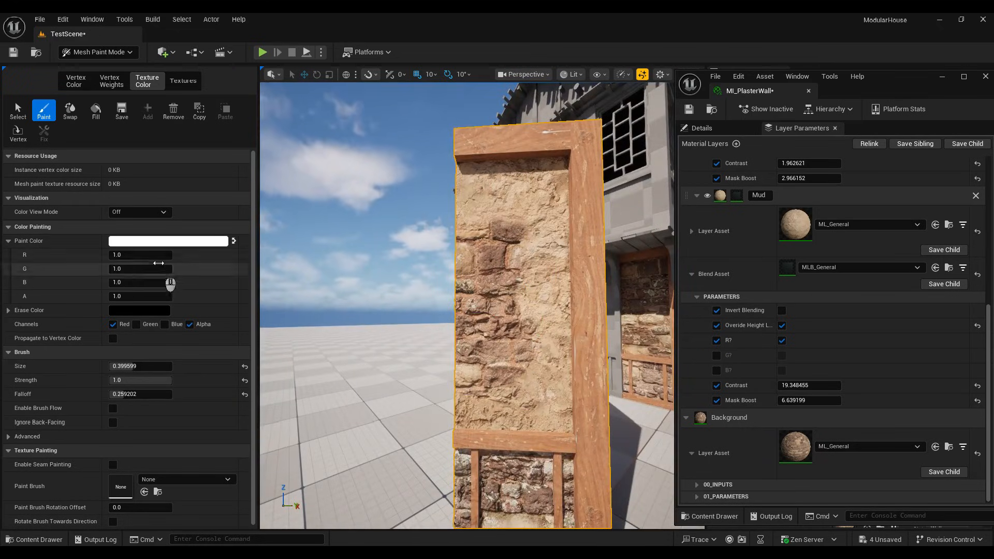
Step: Set the paint color to a 0.65625 grey and rework the mud coverage over the upper panel's exposed stones
click(168, 241)
drag(363, 272, 363, 306)
click(364, 492)
mouse_move(504, 258)
shift+mouse_down()
mouse_move(492, 233)
mouse_move(489, 326)
shift+mouse_up()
click(482, 391)
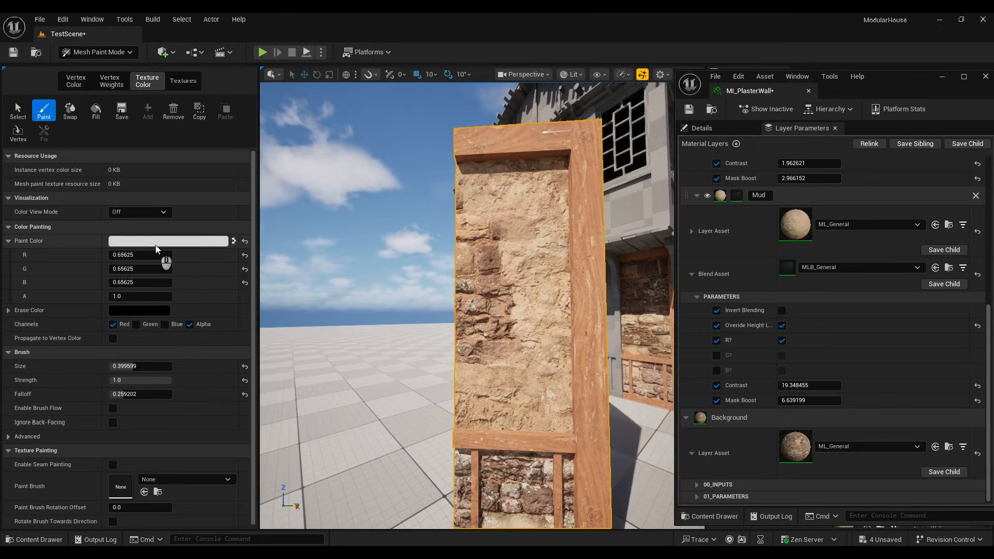
Step: Switch painting from red to green, set brush size 0.2084 and paint color 0.880208, and paint plaster around the upper panel's edges
click(136, 324)
click(113, 324)
click(200, 241)
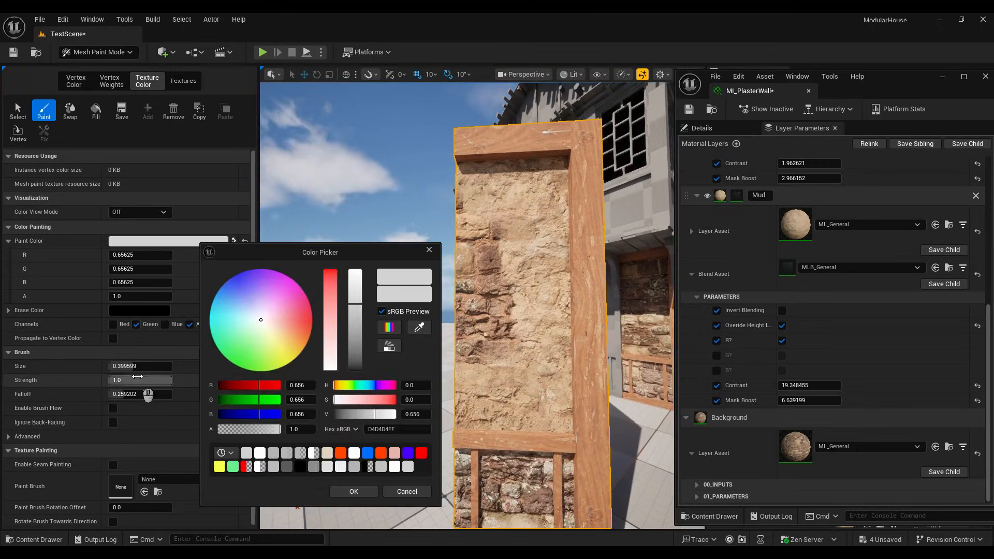
drag(125, 366, 120, 387)
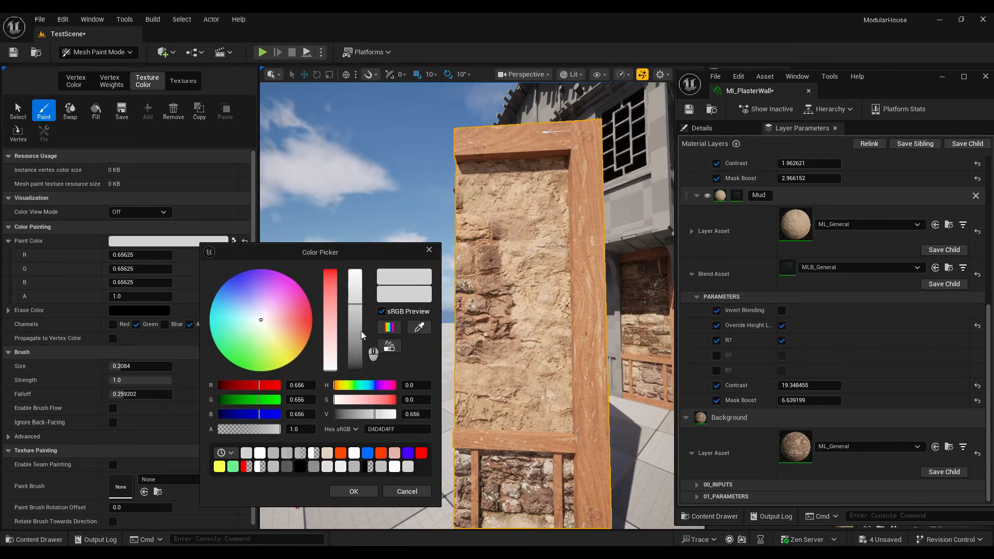
mouse_move(473, 396)
mouse_down()
mouse_move(504, 414)
mouse_move(484, 177)
mouse_up()
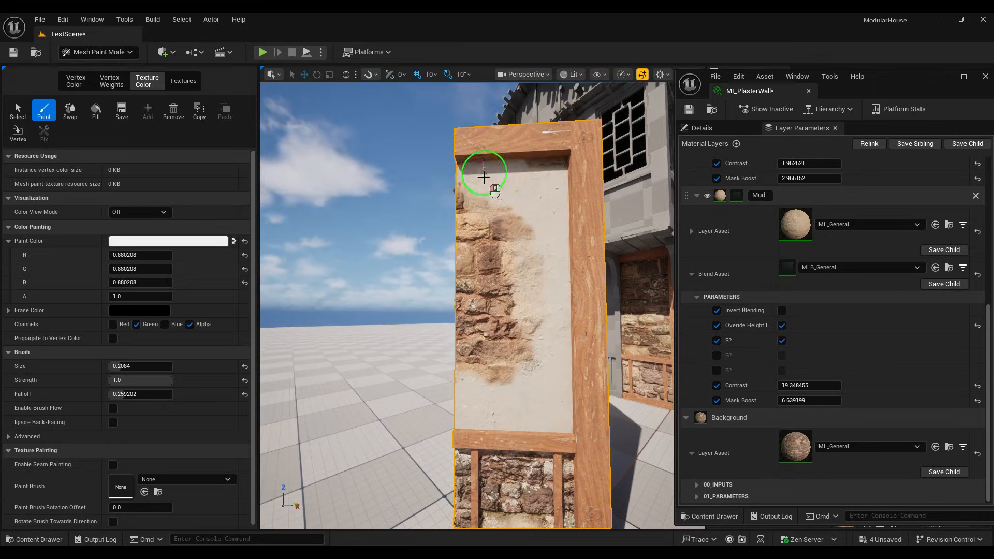
Step: Paint plaster over more of the wall corner's upper panels and set the Mud layer's Mask Boost to 12.56146
key(d)
mouse_move(469, 315)
right_down()
mouse_move(547, 421)
mouse_move(486, 357)
right_up()
key(w)
key(s)
mouse_move(487, 357)
mouse_down()
mouse_move(524, 398)
mouse_move(538, 303)
mouse_move(525, 228)
mouse_move(492, 207)
mouse_move(501, 304)
mouse_move(488, 273)
mouse_up()
key(d)
mouse_move(545, 421)
right_down()
mouse_move(425, 420)
mouse_move(532, 443)
right_up()
key(w)
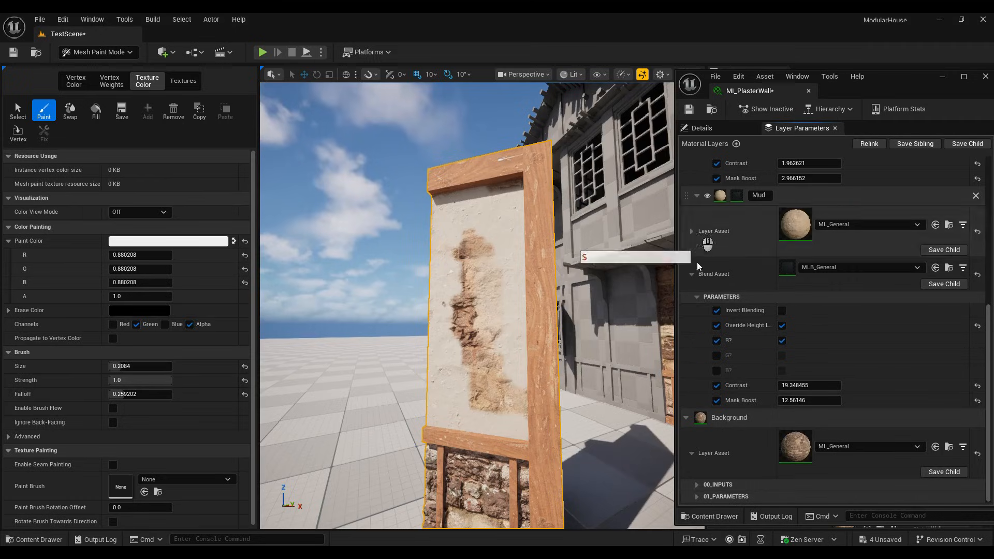
Step: Turn off the height override in the plaster layer's blend and set its Contrast to 2.228104 and Mask Boost to 2.407281
scroll(691, 288, up, 3)
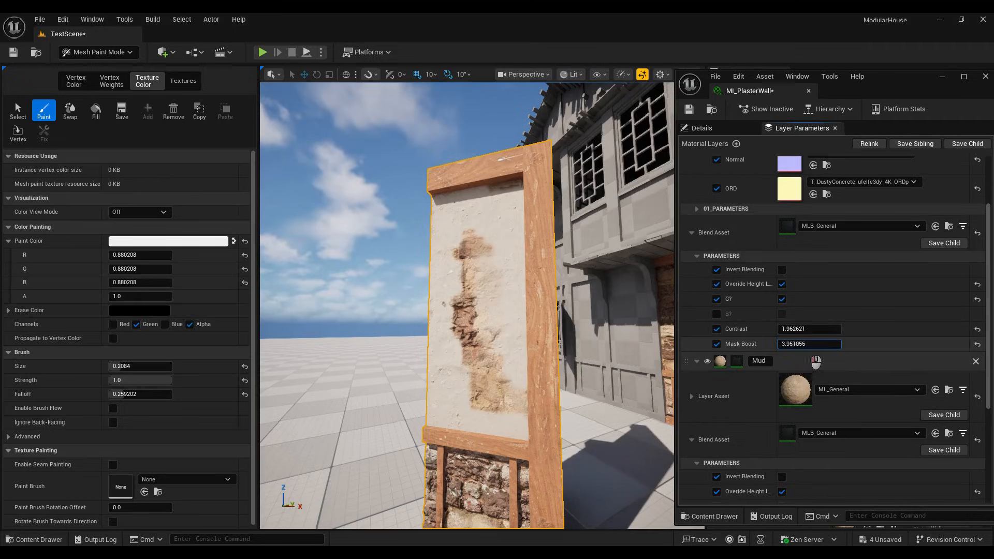
key(w)
right_drag(403, 371, 296, 342)
key(d)
key(s)
key(d)
key(w)
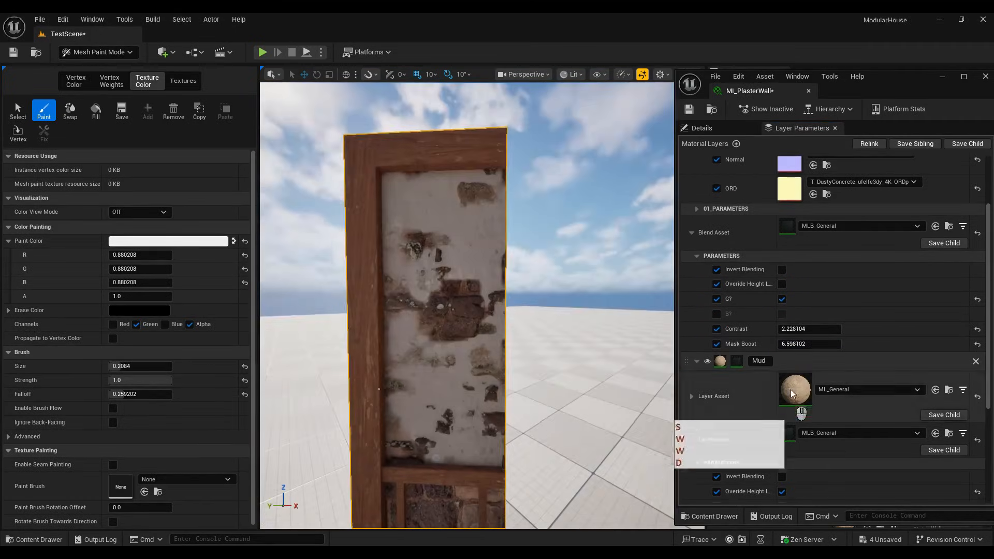
drag(809, 344, 769, 373)
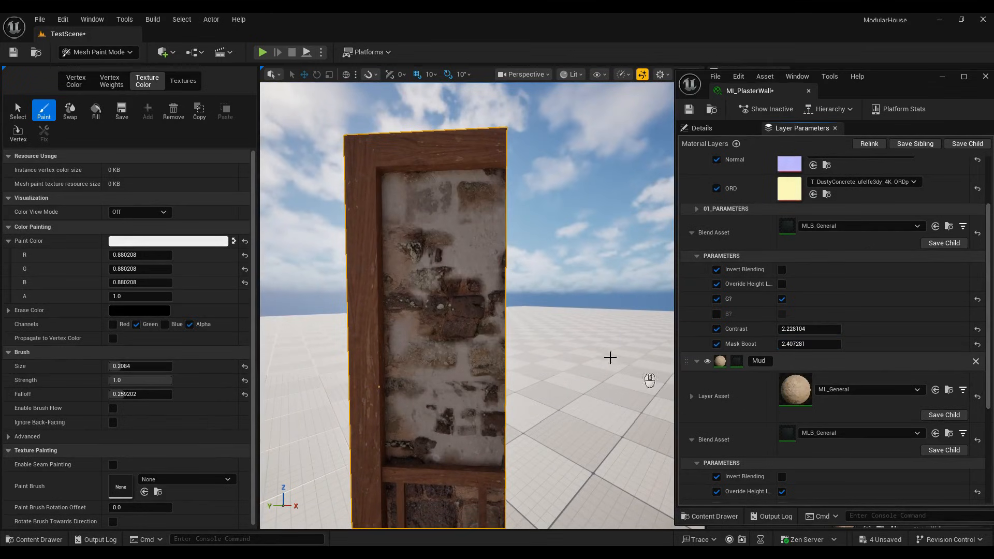
Step: Enable the Mud layer's UVControl and set its G value to 3.0
key(a)
key(a)
key(s)
key(w)
key(d)
mouse_move(610, 358)
right_down()
mouse_move(562, 347)
mouse_move(549, 362)
mouse_move(611, 362)
right_up()
key(d)
key(s)
key(a)
key(w)
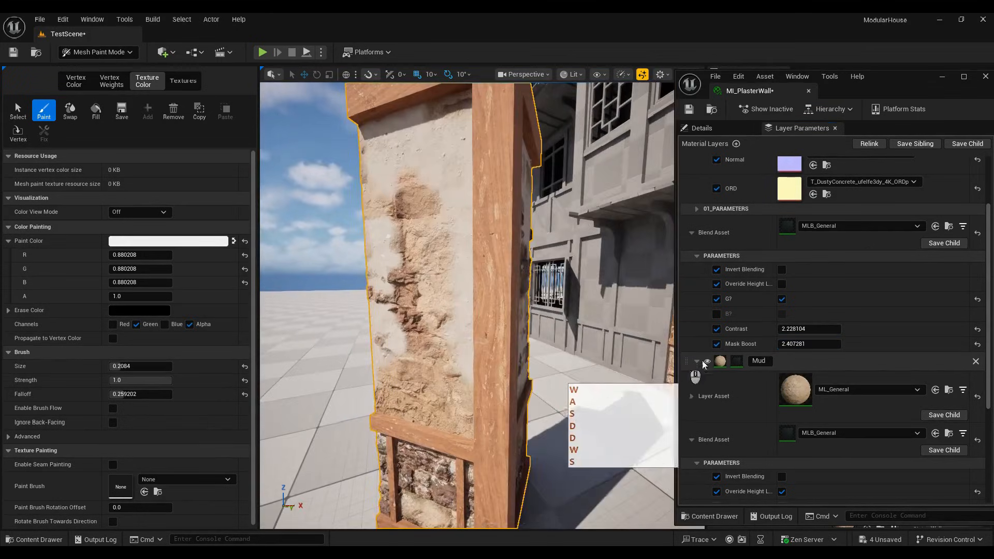
click(692, 396)
scroll(701, 397, down, 3)
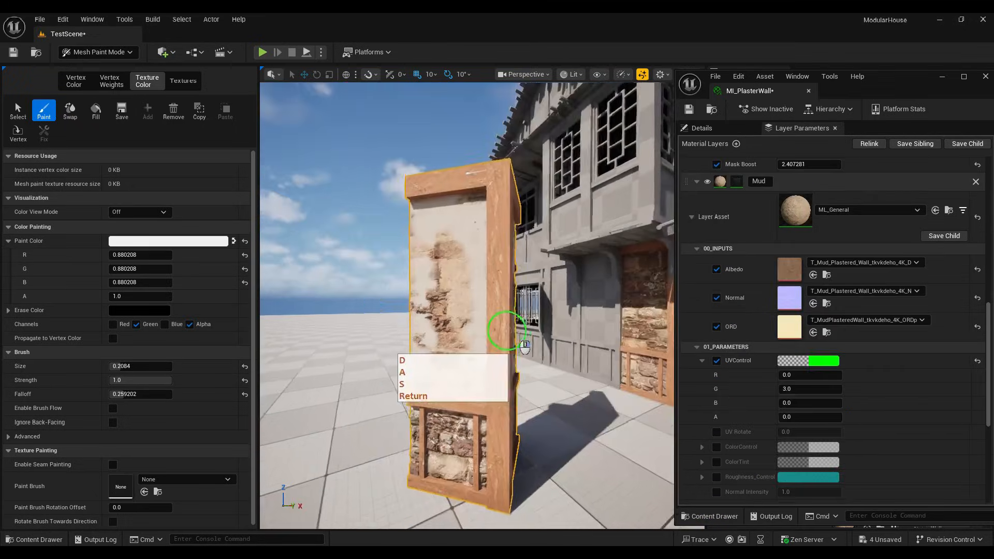
Step: Select the painted standalone wall corner and copy its texture colors
key(w)
right_drag(523, 344, 474, 230)
key(s)
key(w)
key(d)
key(w)
key(w)
key(w)
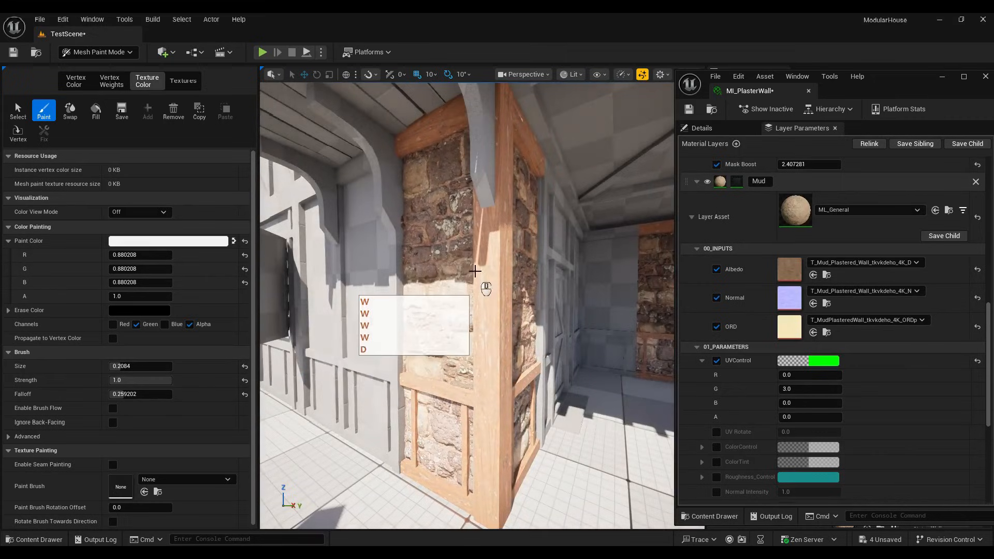
right_drag(474, 270, 399, 203)
key(s)
click(291, 229)
key(a)
key(a)
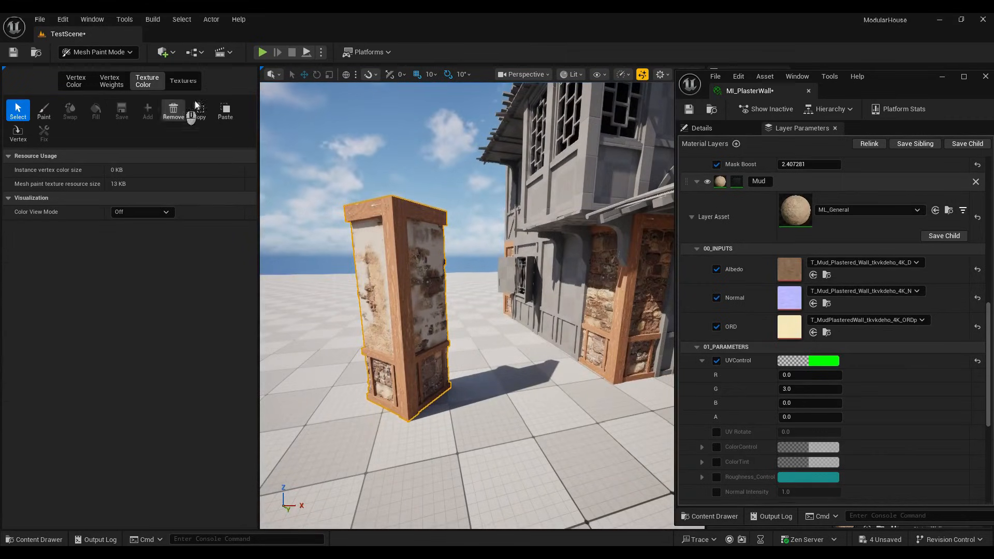
Step: Paste the copied texture colors onto the house's wall corner beside the porch
click(602, 297)
right_drag(602, 298, 647, 297)
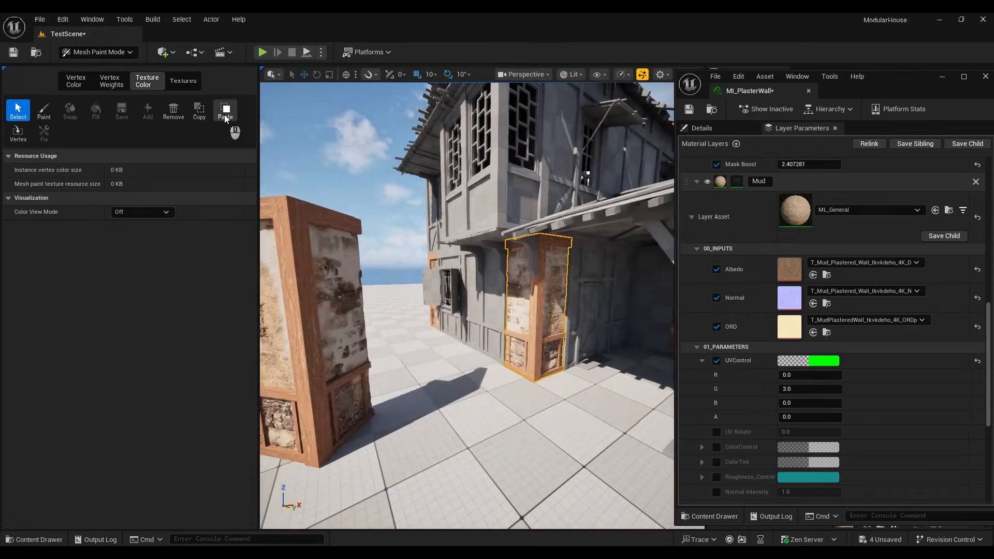
click(225, 117)
Step: Paste the copied texture colors onto another wall corner under the porch roof
key(w)
key(w)
right_drag(455, 295, 428, 215)
key(s)
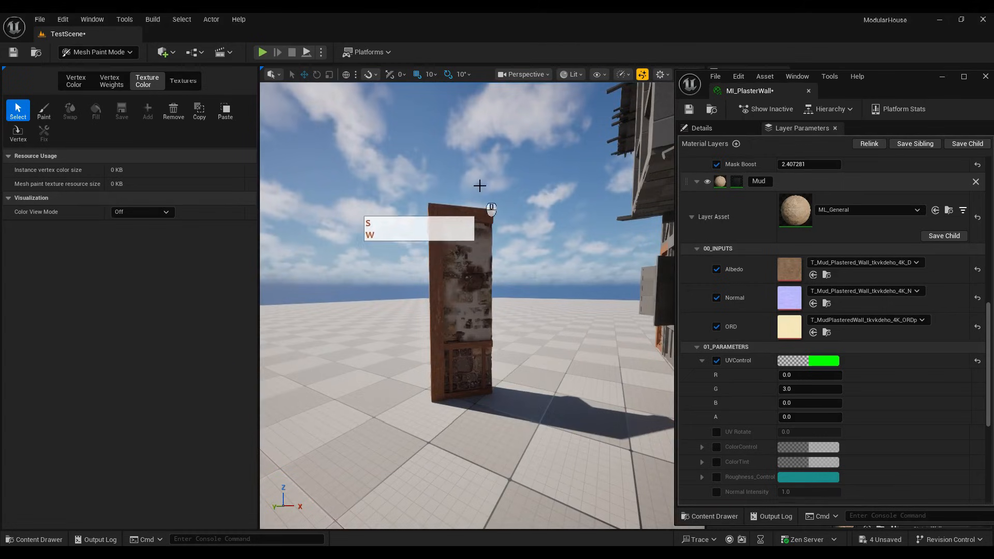
right_drag(518, 498, 342, 199)
key(w)
key(d)
key(d)
key(s)
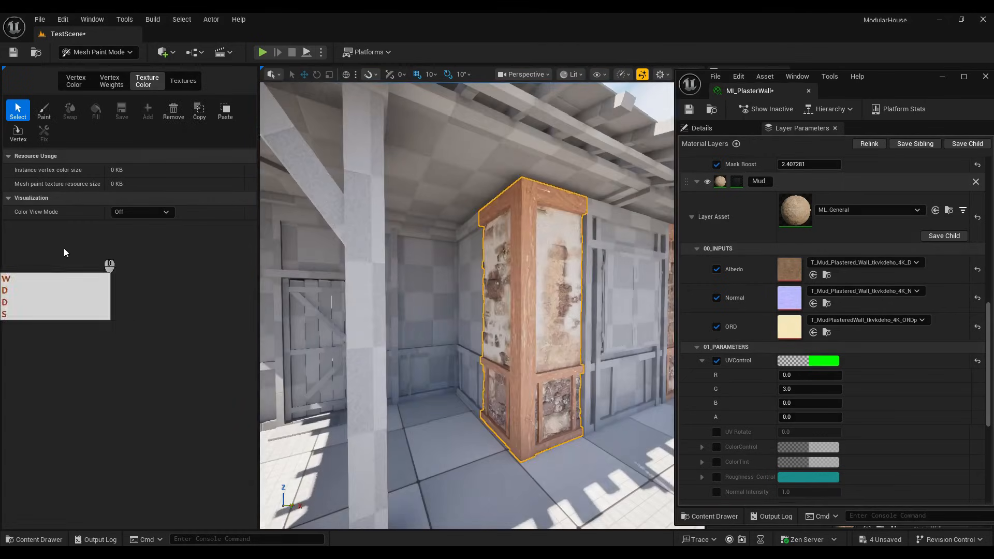
Step: Paint the green channel over this porch corner's upper panel to cover most of it with plaster
key(d)
key(d)
mouse_move(477, 315)
right_down()
mouse_move(390, 337)
mouse_move(512, 287)
right_up()
key(w)
key(s)
key(d)
click(44, 109)
mouse_move(452, 225)
mouse_down()
mouse_move(418, 200)
mouse_move(378, 355)
mouse_move(487, 383)
mouse_up()
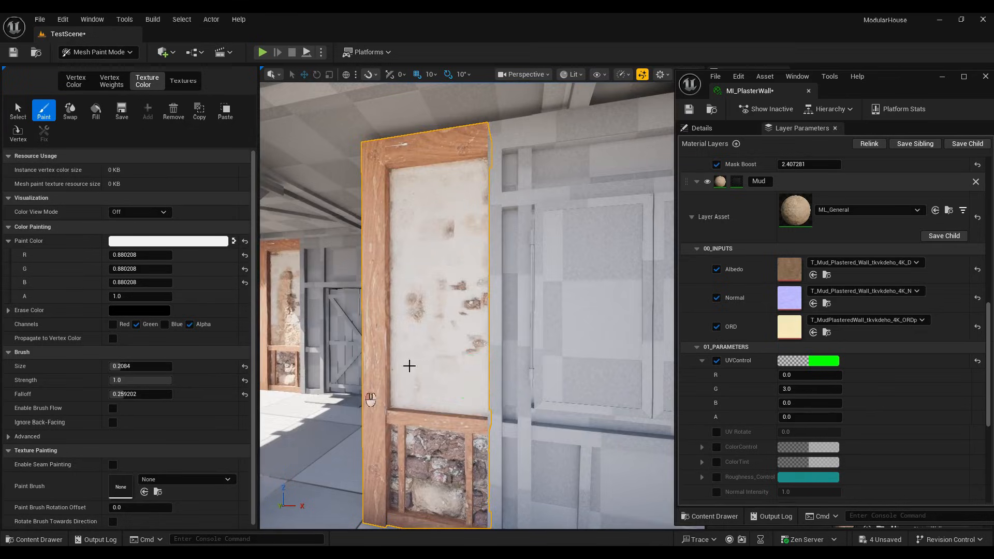
Step: Set the paint color to a 0.171875 grey and paint the green channel on the opposite porch corner's upper panel to reduce its plaster
key(a)
key(w)
right_drag(342, 280, 382, 302)
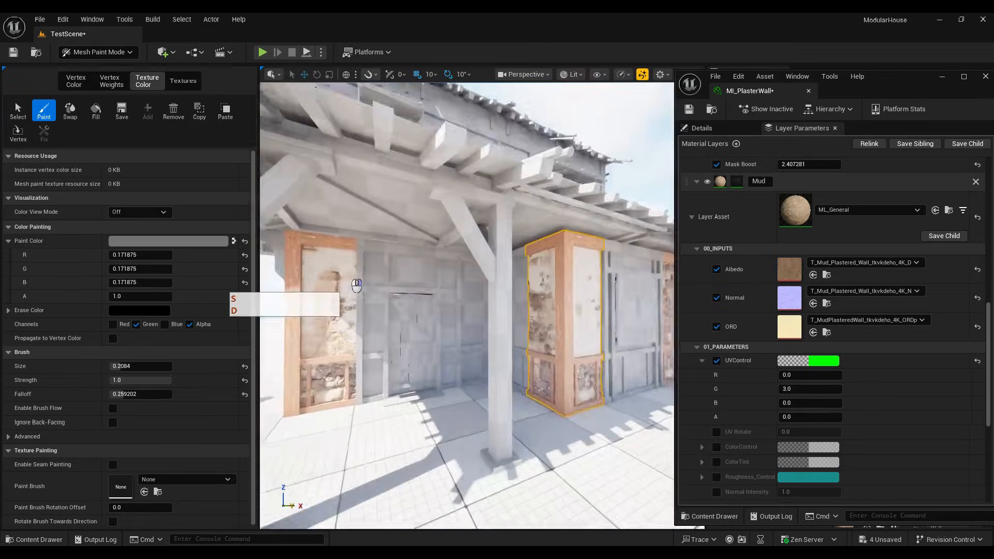
key(a)
key(s)
key(d)
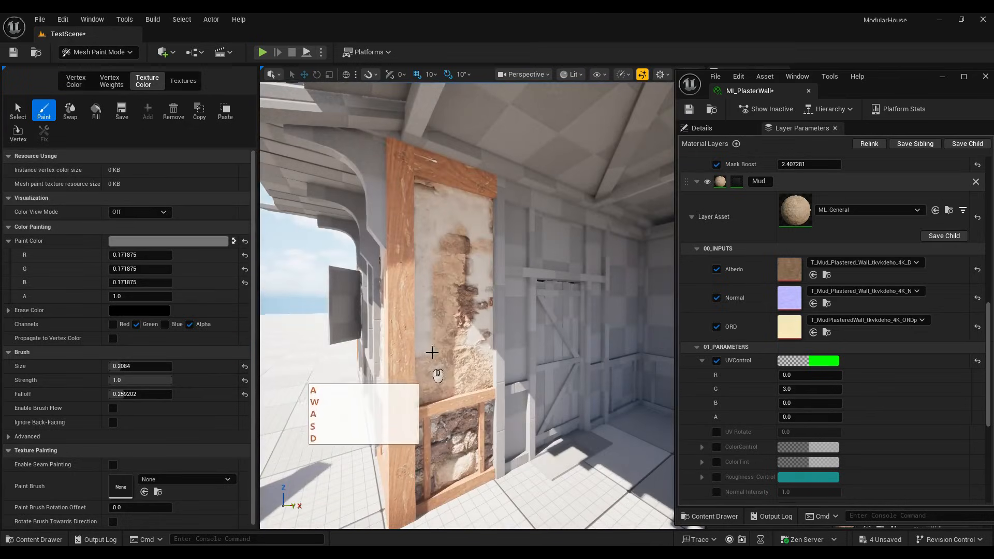
click(439, 291)
drag(440, 291, 426, 319)
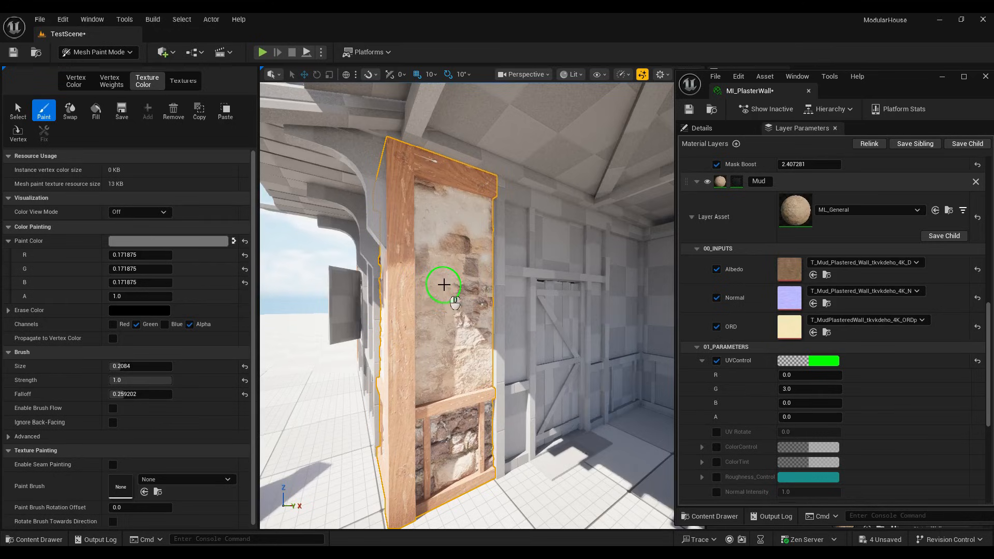
Step: Thin out the remaining plaster near the top of this corner's panel with the same grey
right_drag(454, 303, 482, 325)
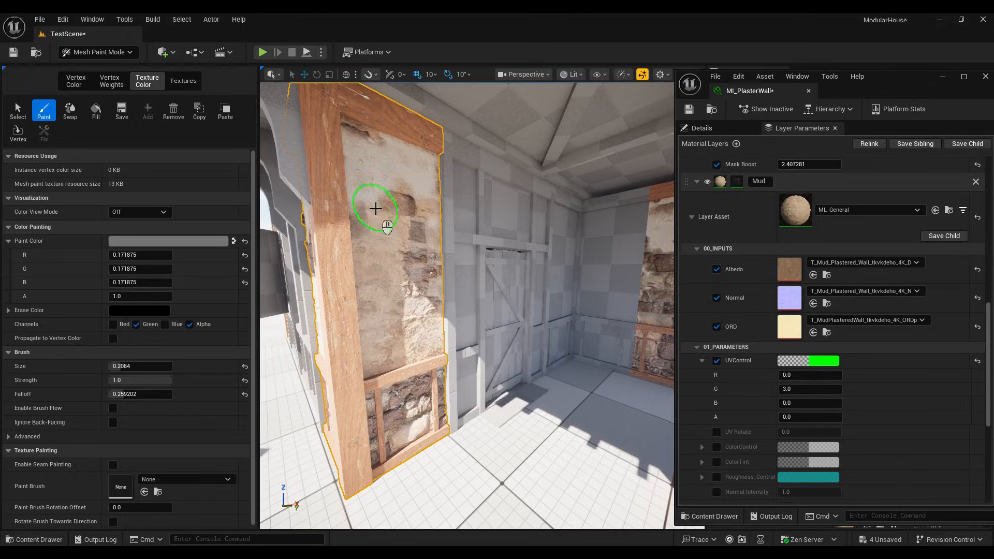
key(d)
mouse_move(376, 209)
right_down()
mouse_move(311, 206)
mouse_move(377, 191)
right_up()
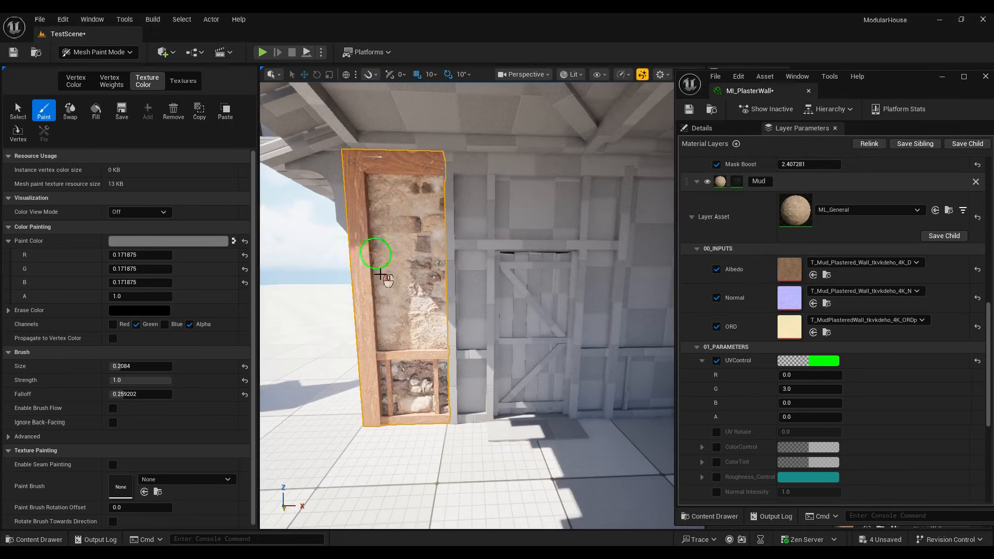
key(w)
right_drag(395, 343, 414, 331)
key(a)
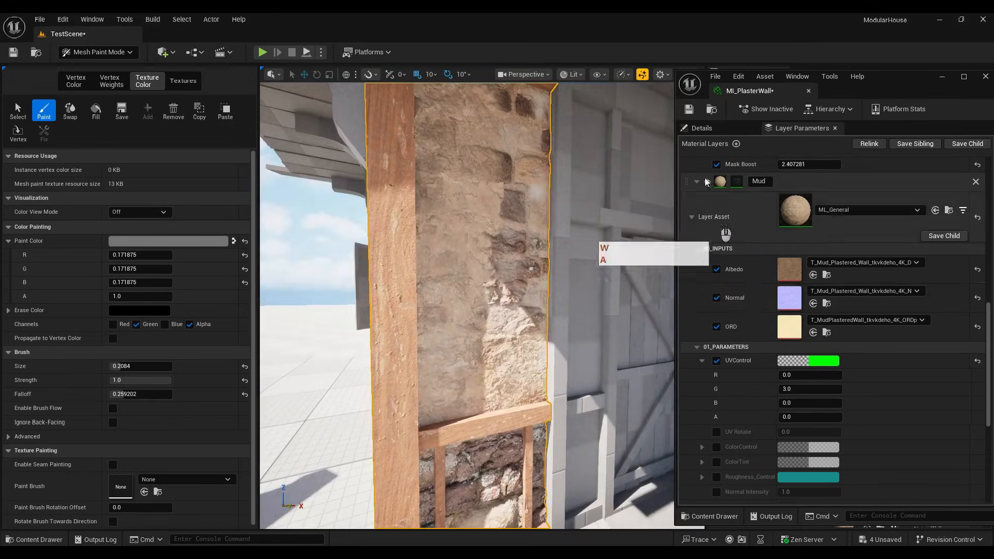
Step: Enable Invert Blending in the plaster layer's blend and set its Contrast to 5.308718 and Mask Boost to 7.51362
scroll(781, 280, down, 1)
scroll(787, 314, up, 5)
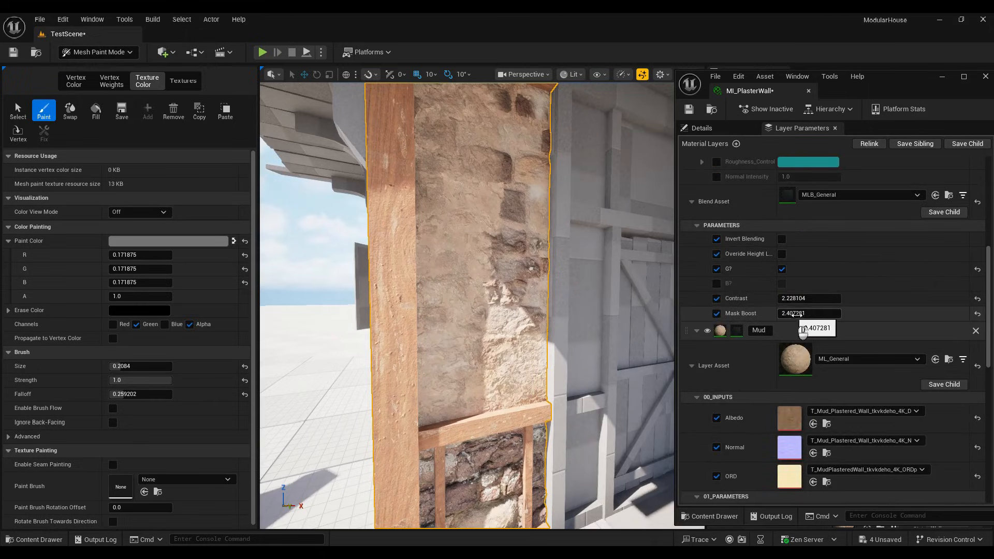
drag(805, 314, 842, 301)
key(s)
right_drag(525, 282, 546, 339)
key(d)
key(w)
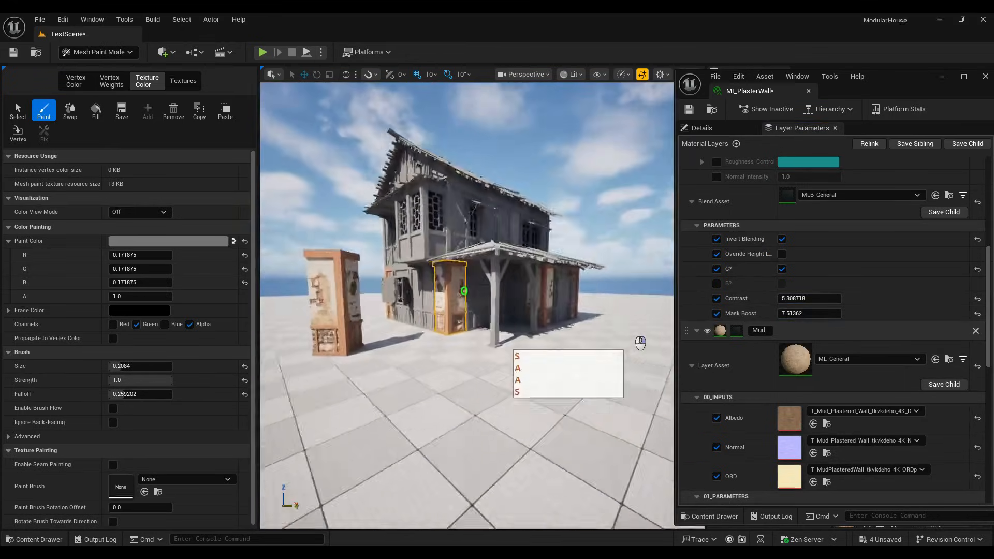
key(w)
right_drag(638, 337, 665, 336)
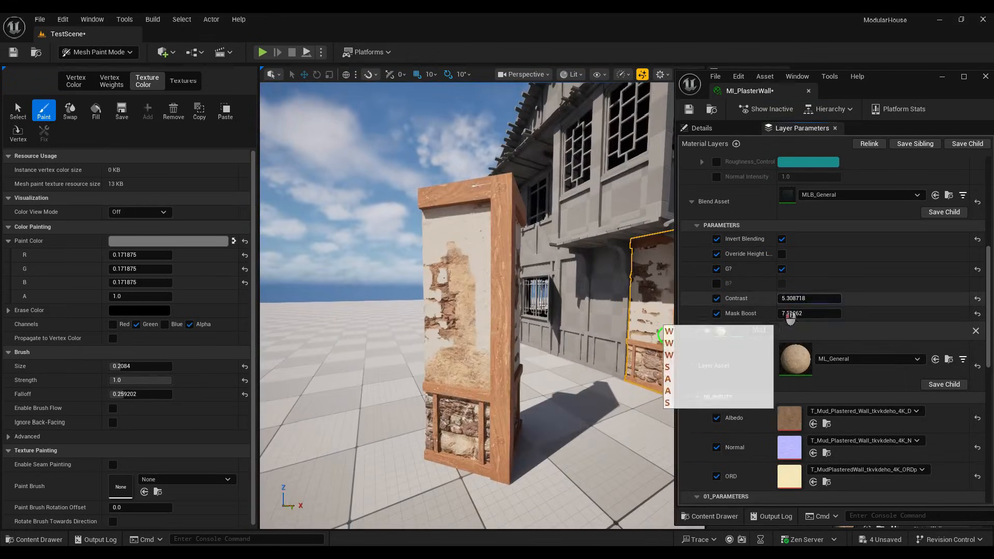